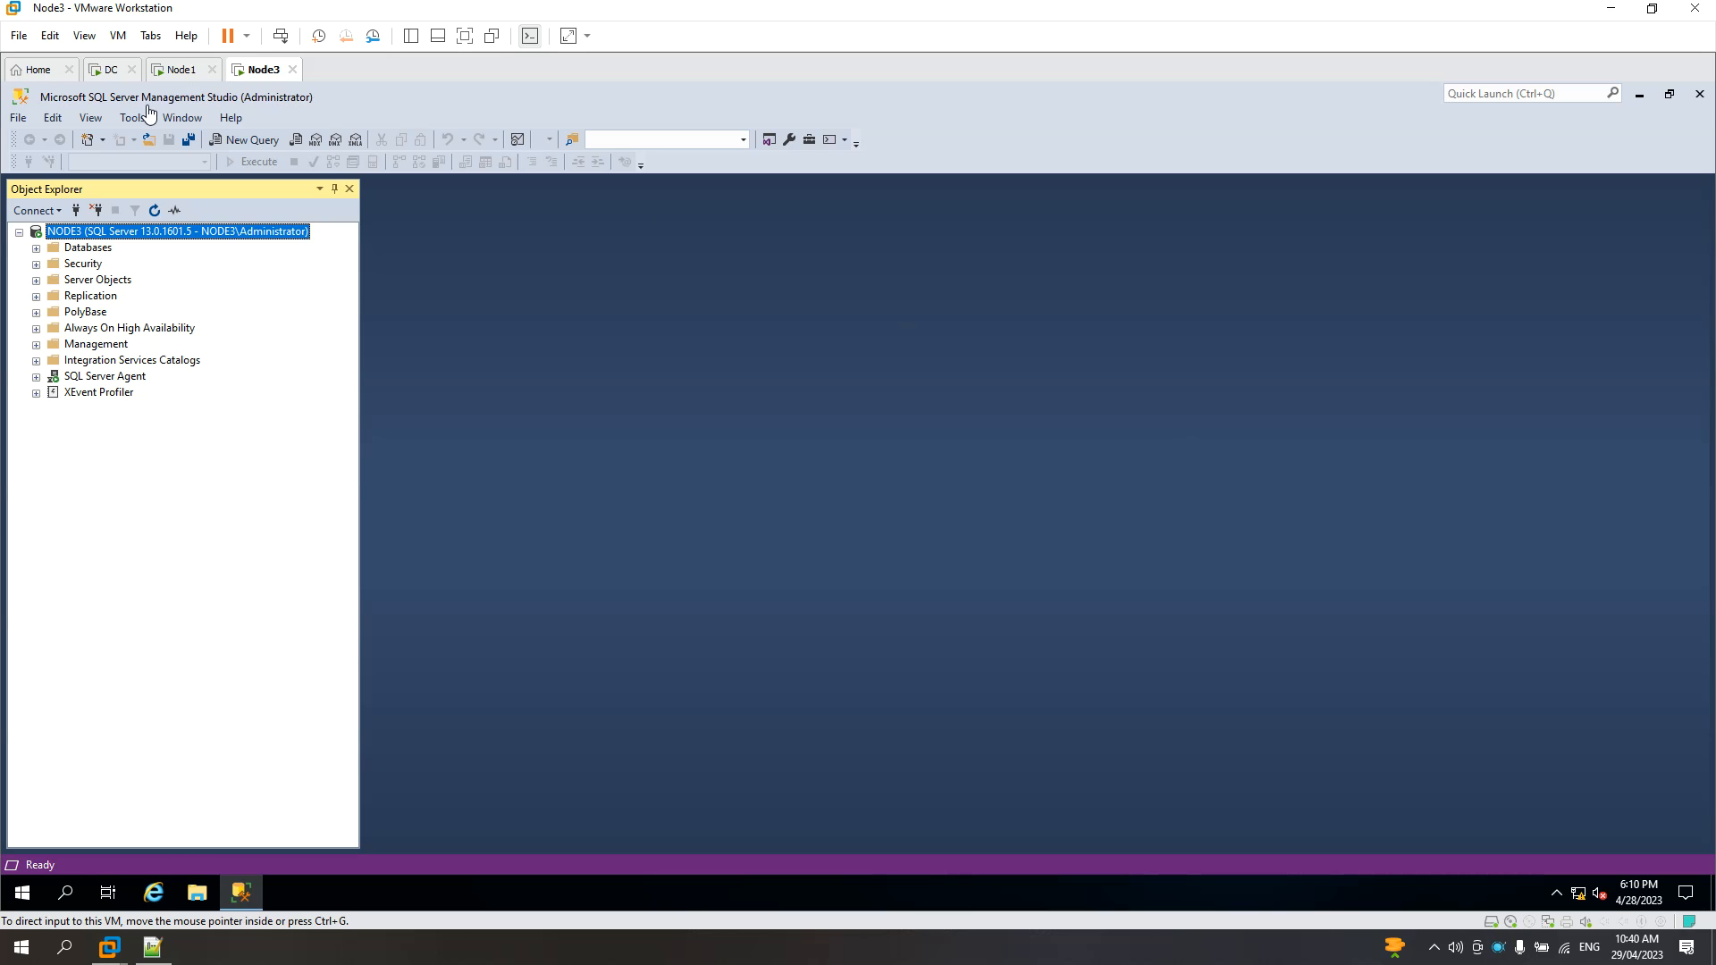
# Look over the SQL Server instances on the Node1 and Node3 virtual machines, ending on Node1
pyautogui.click(181, 70)
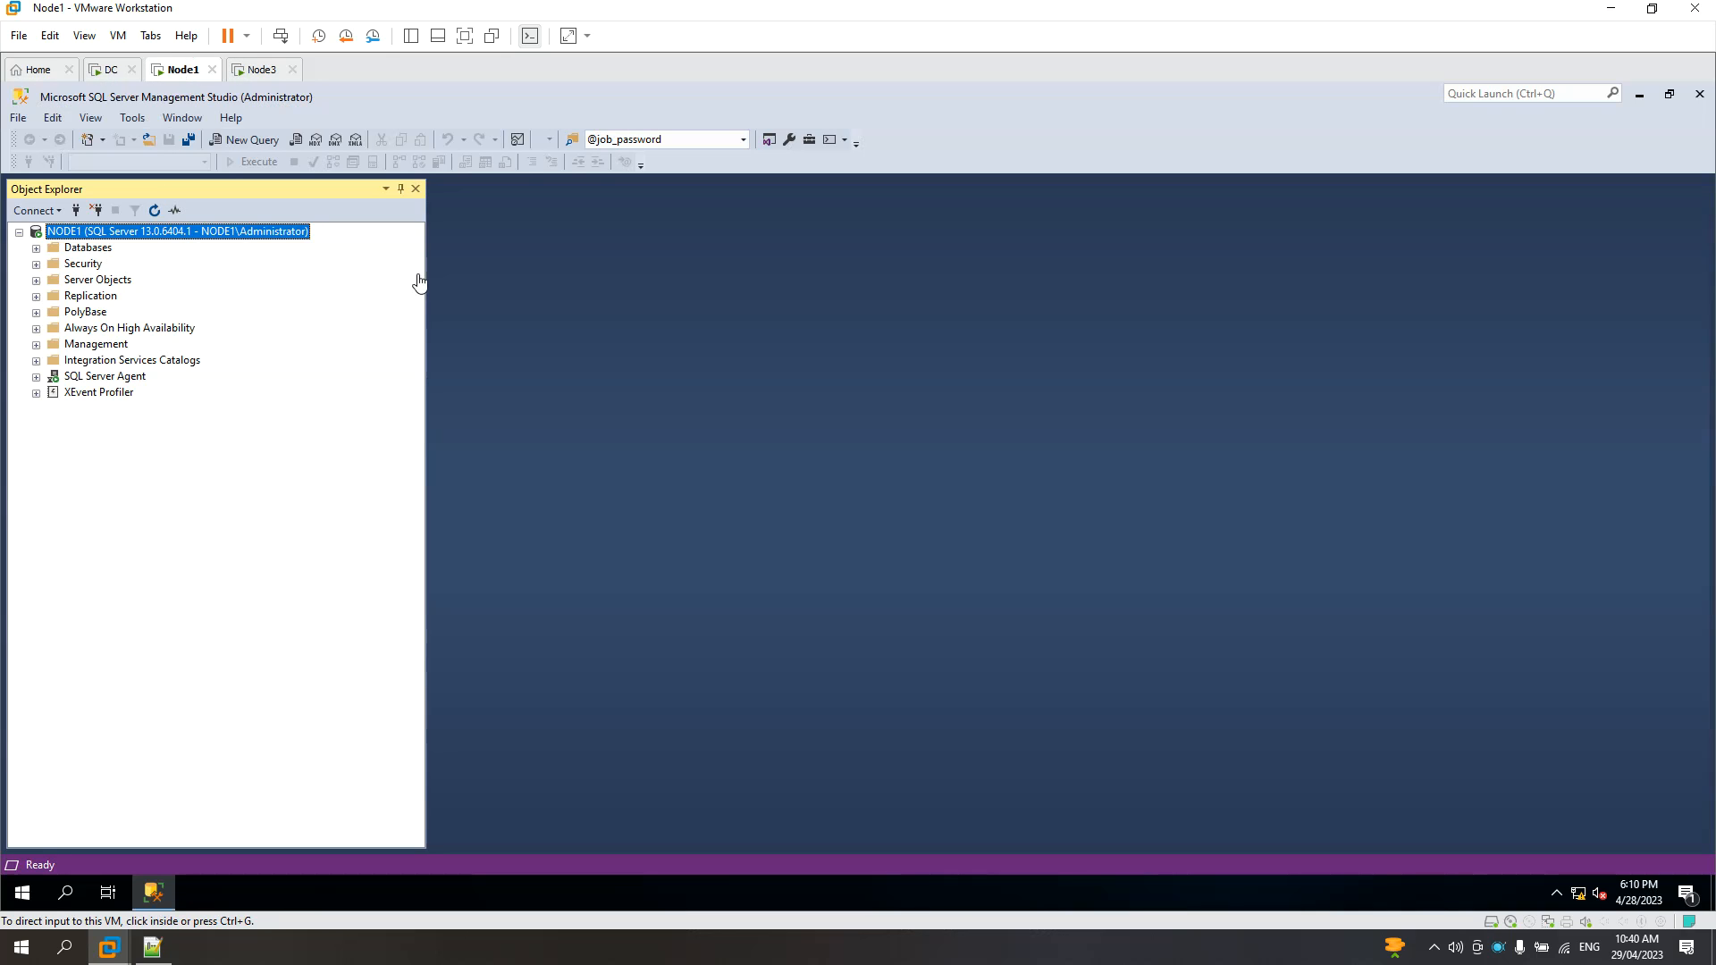
pyautogui.click(231, 71)
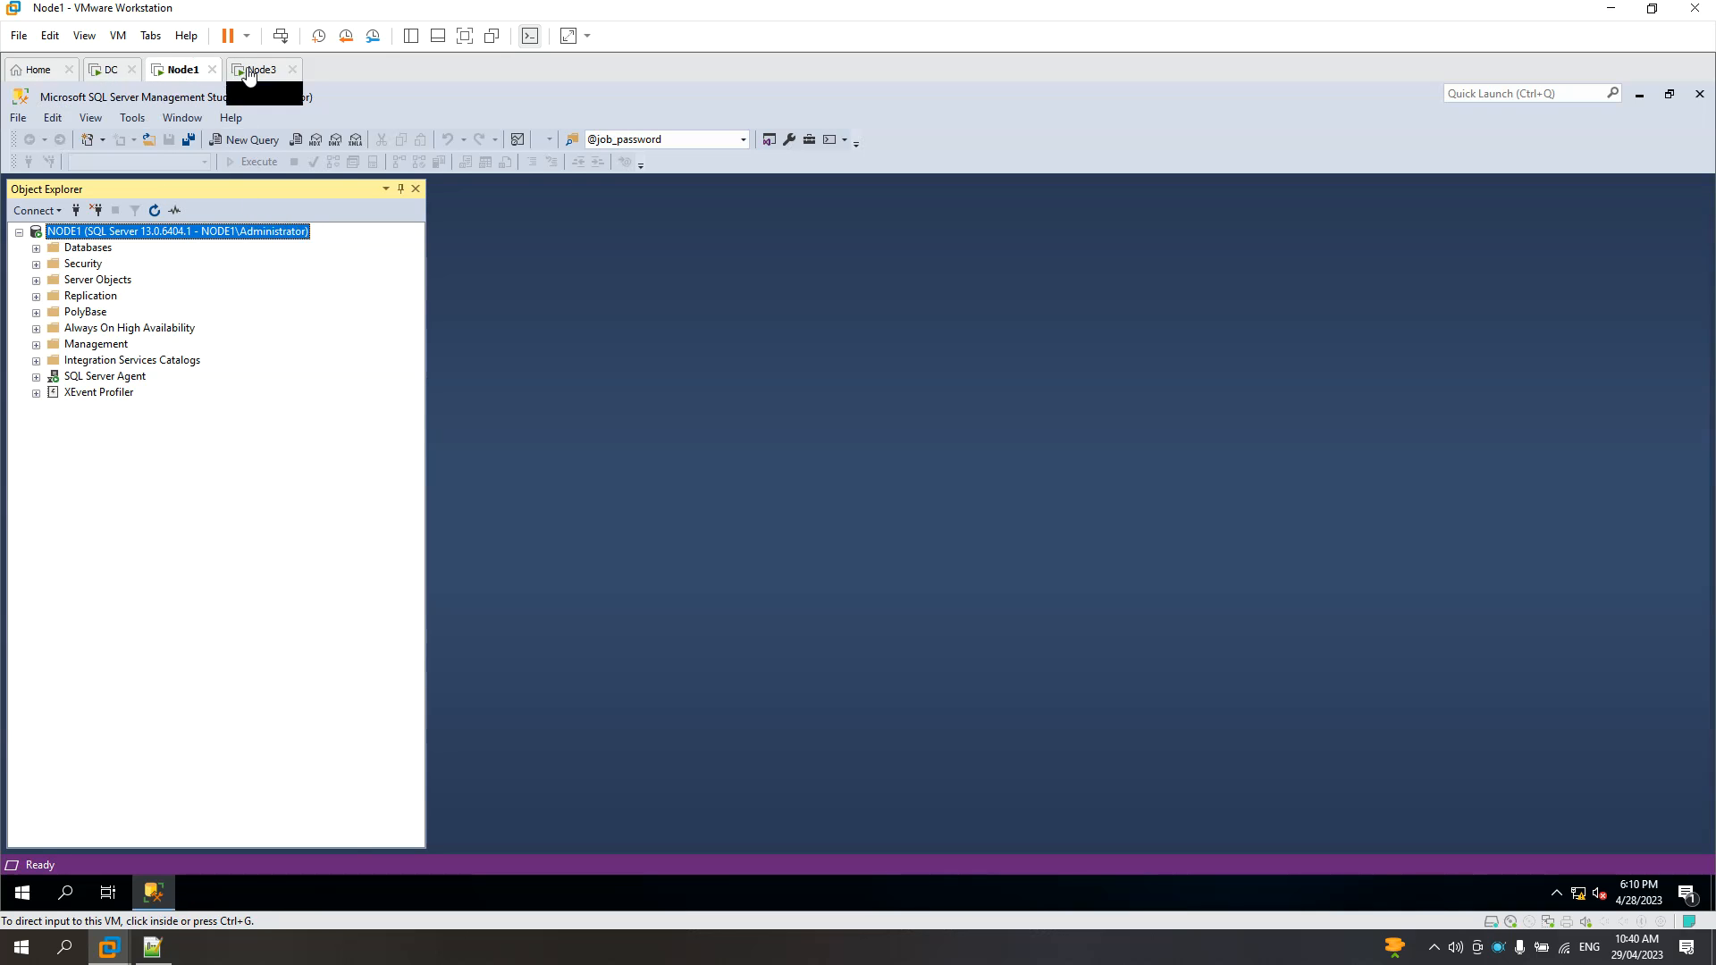
pyautogui.click(170, 71)
pyautogui.click(254, 76)
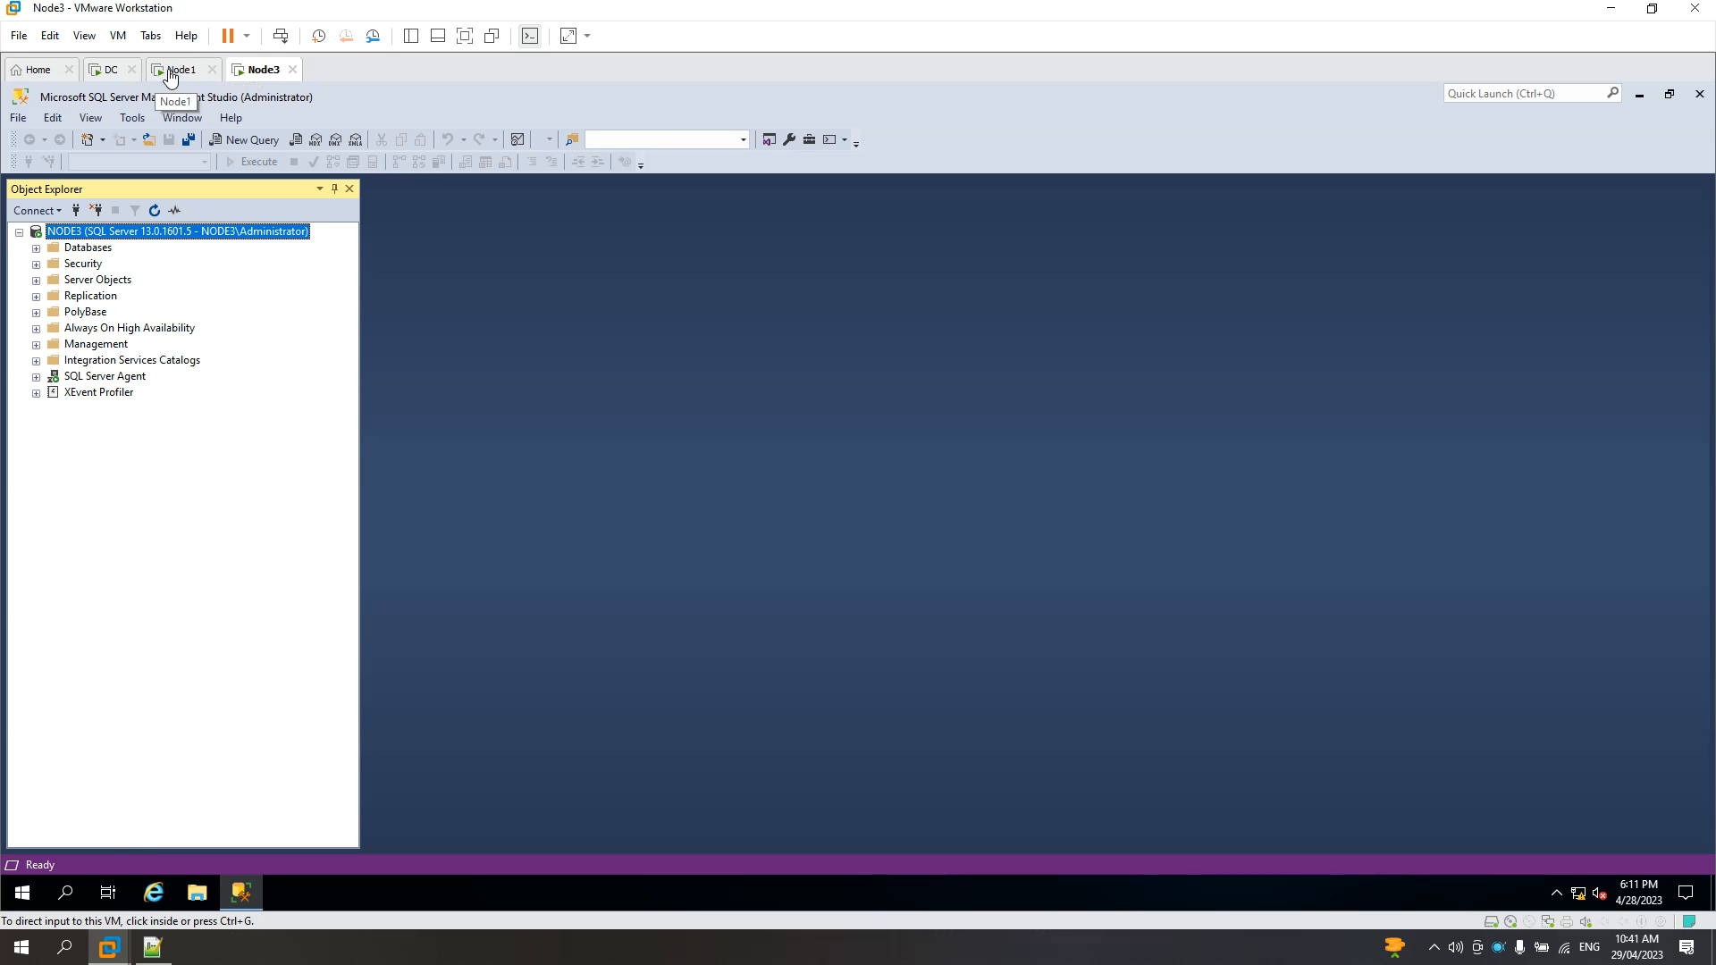
pyautogui.click(170, 78)
pyautogui.click(258, 77)
pyautogui.click(173, 76)
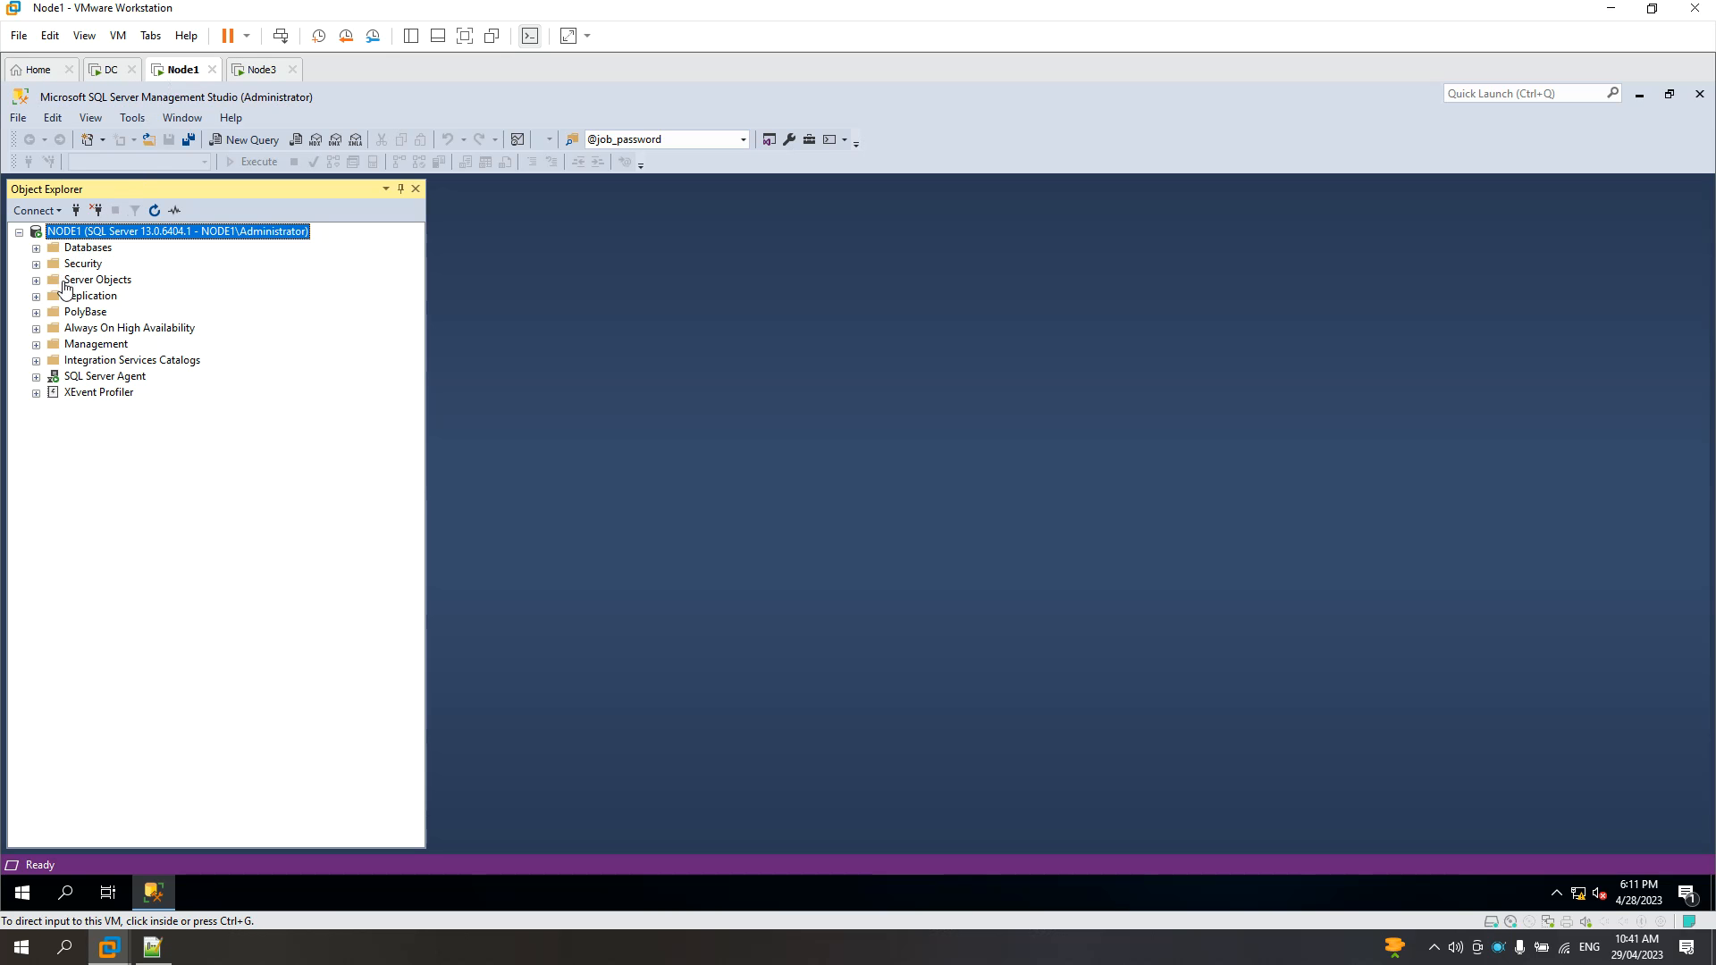
# List the tables of the Test2 database on Node1, then collapse the database again
pyautogui.click(36, 247)
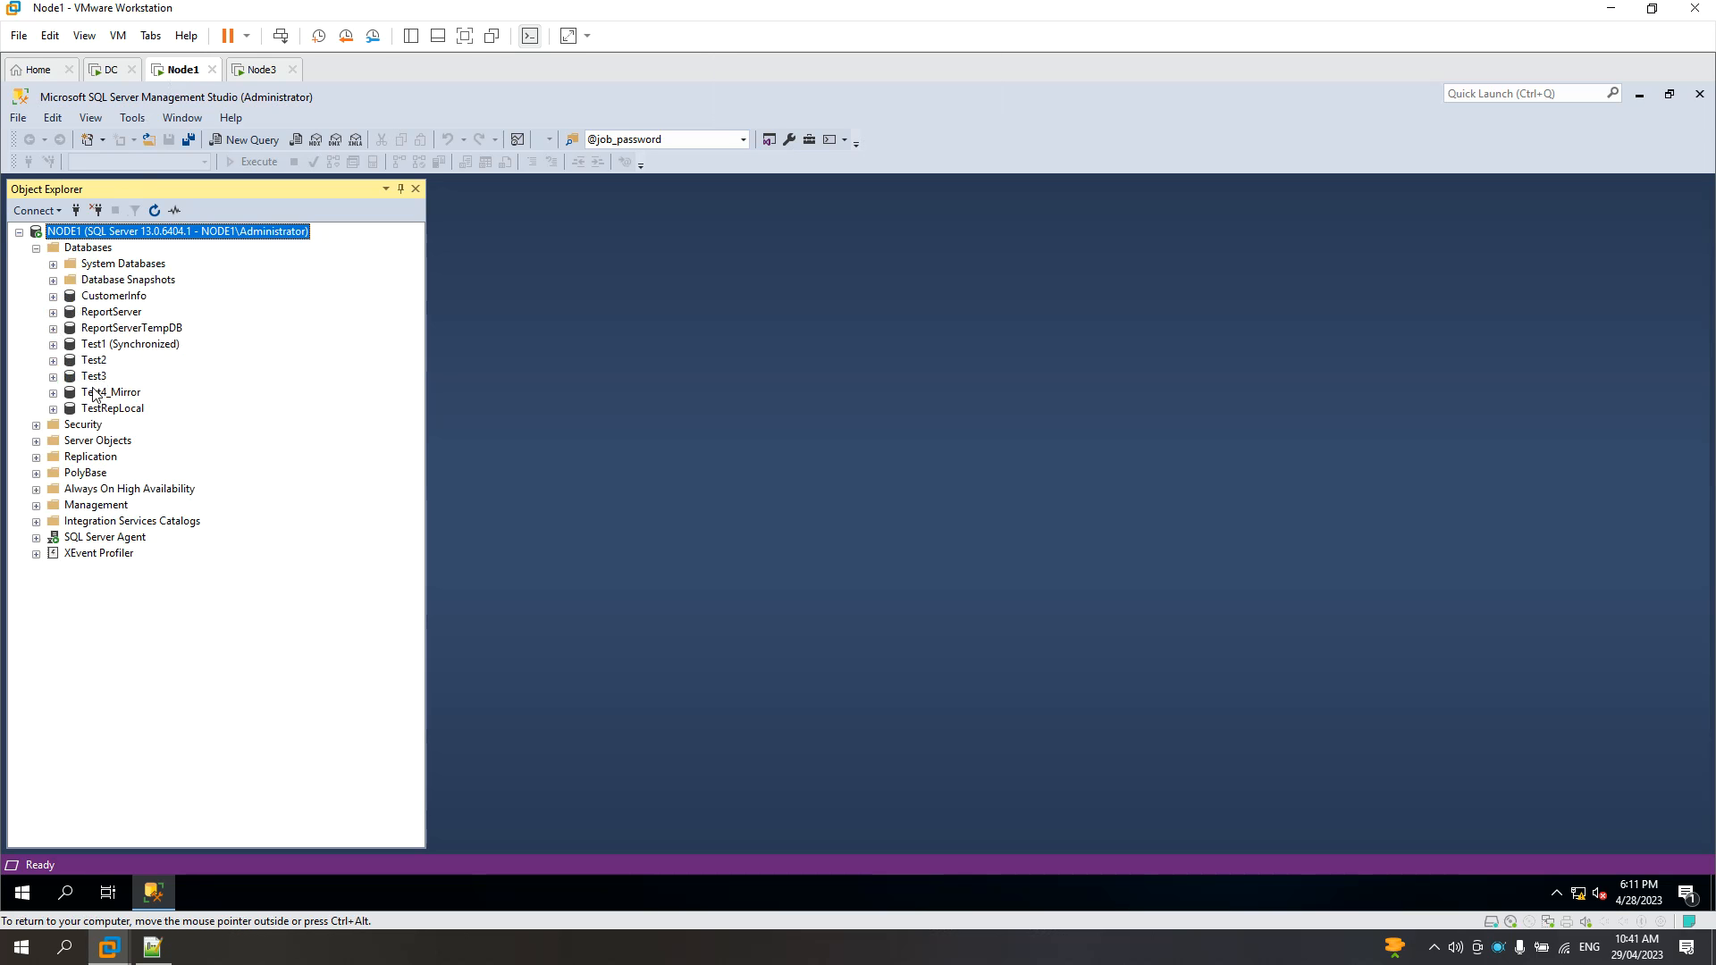
pyautogui.click(94, 361)
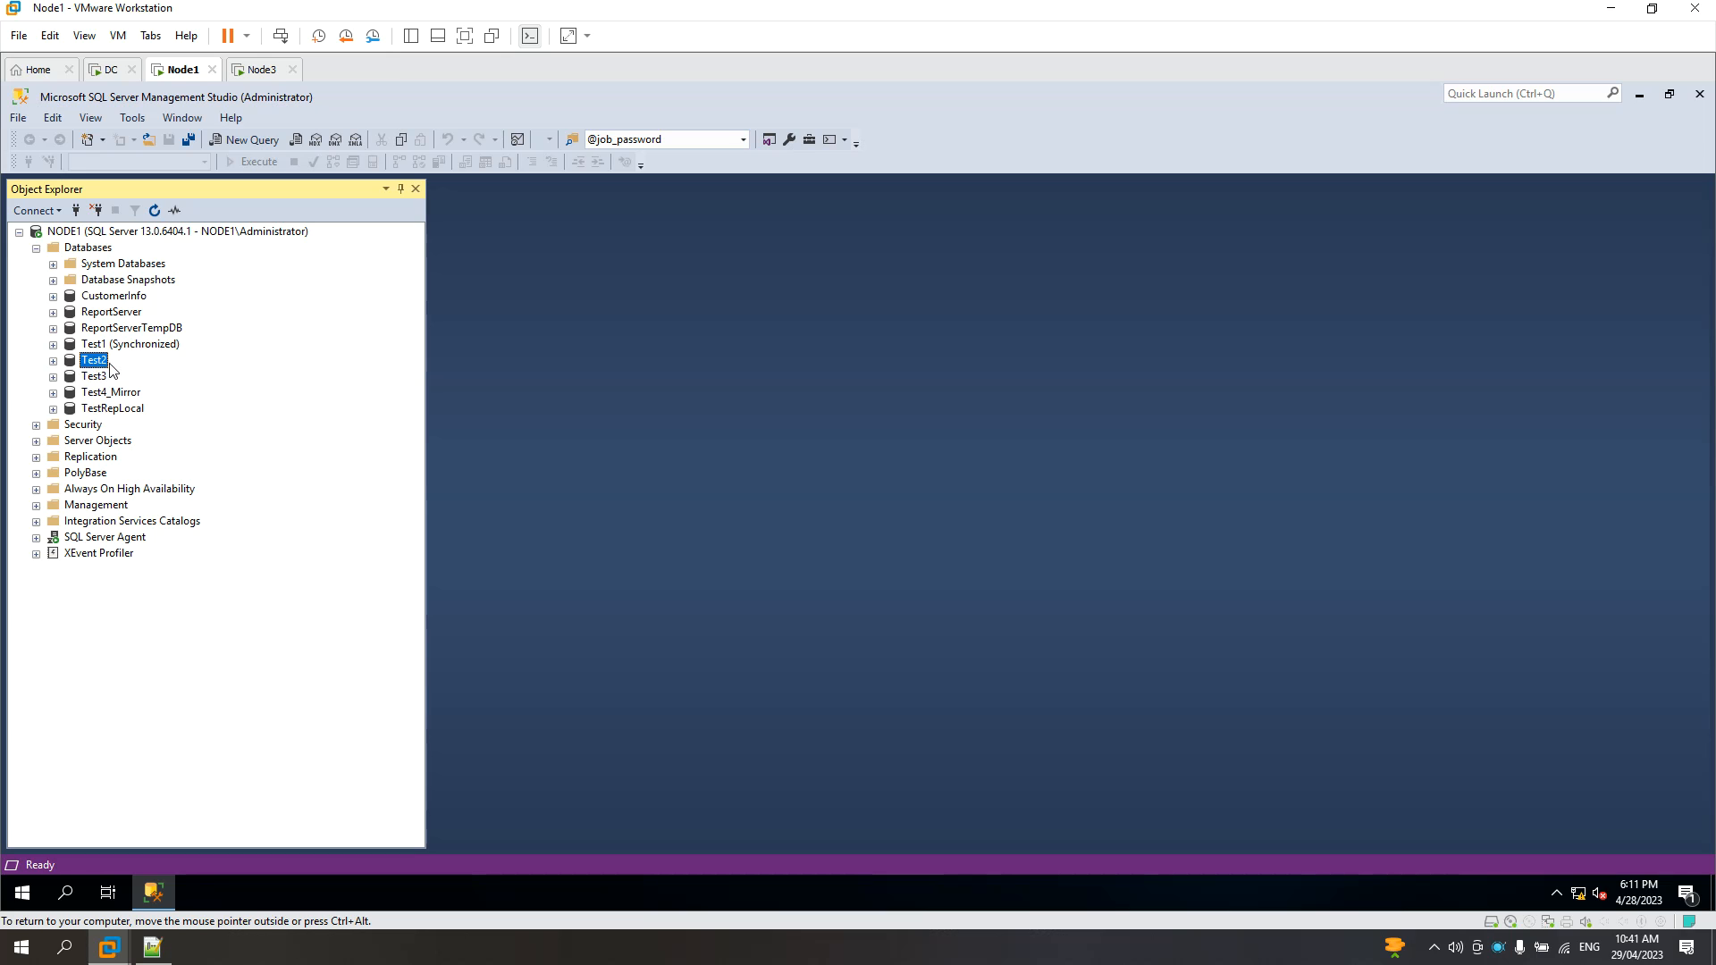
pyautogui.click(52, 361)
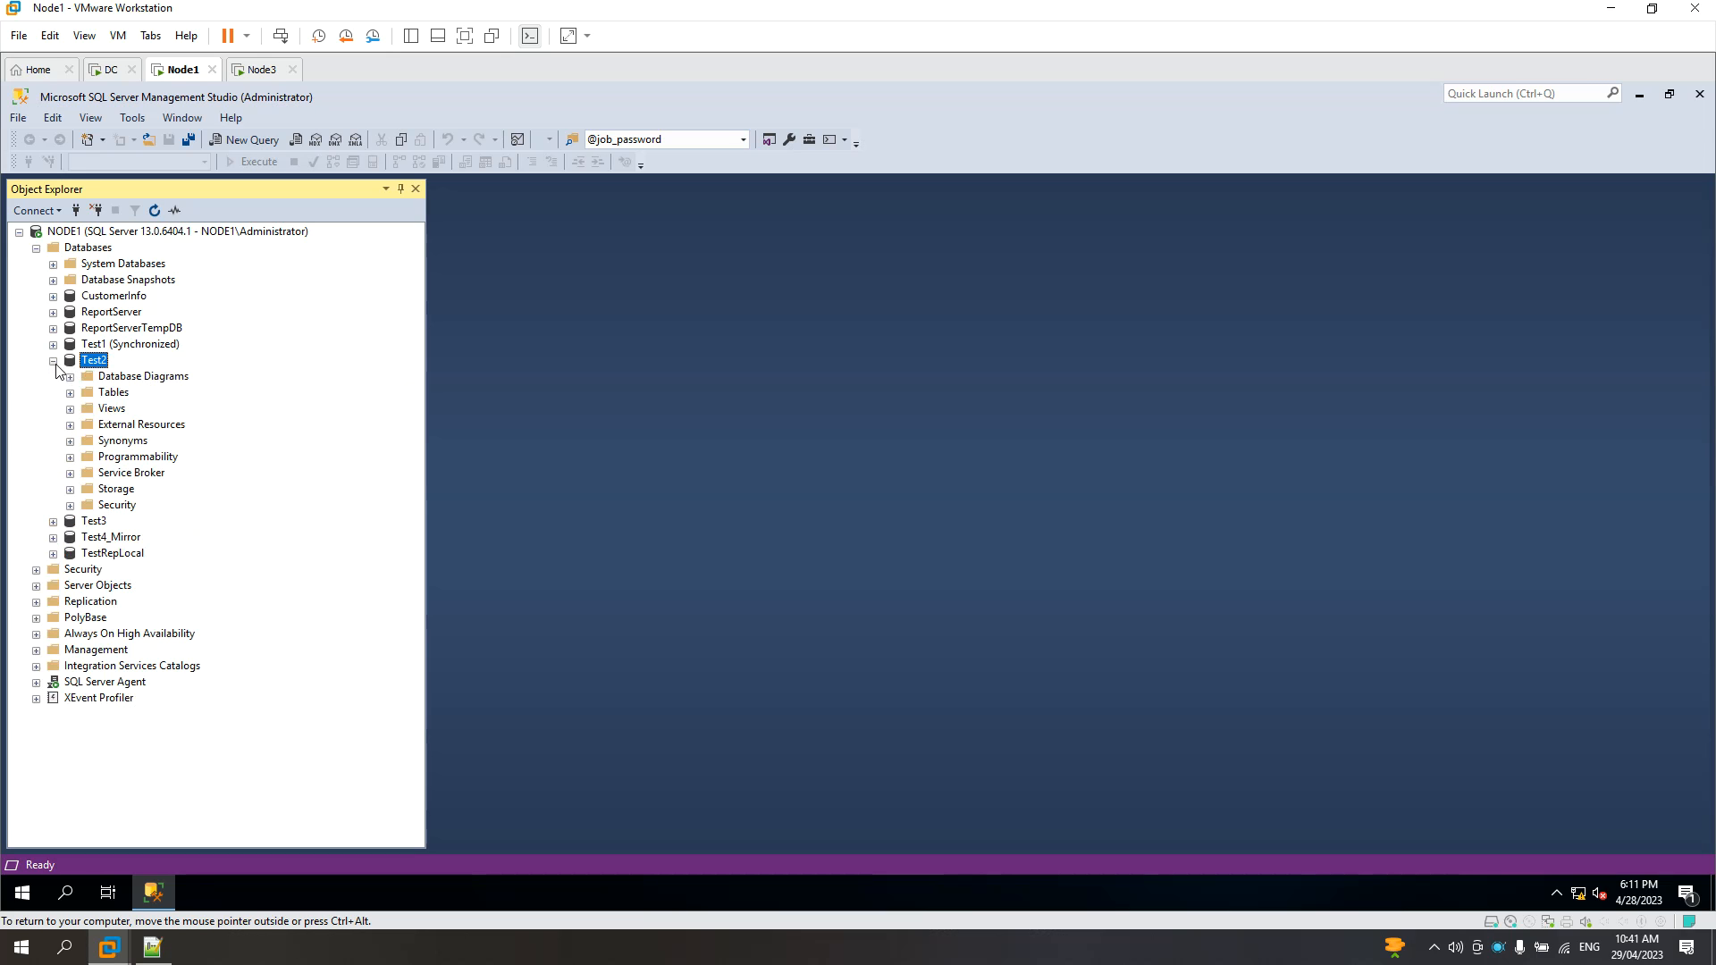
pyautogui.click(71, 394)
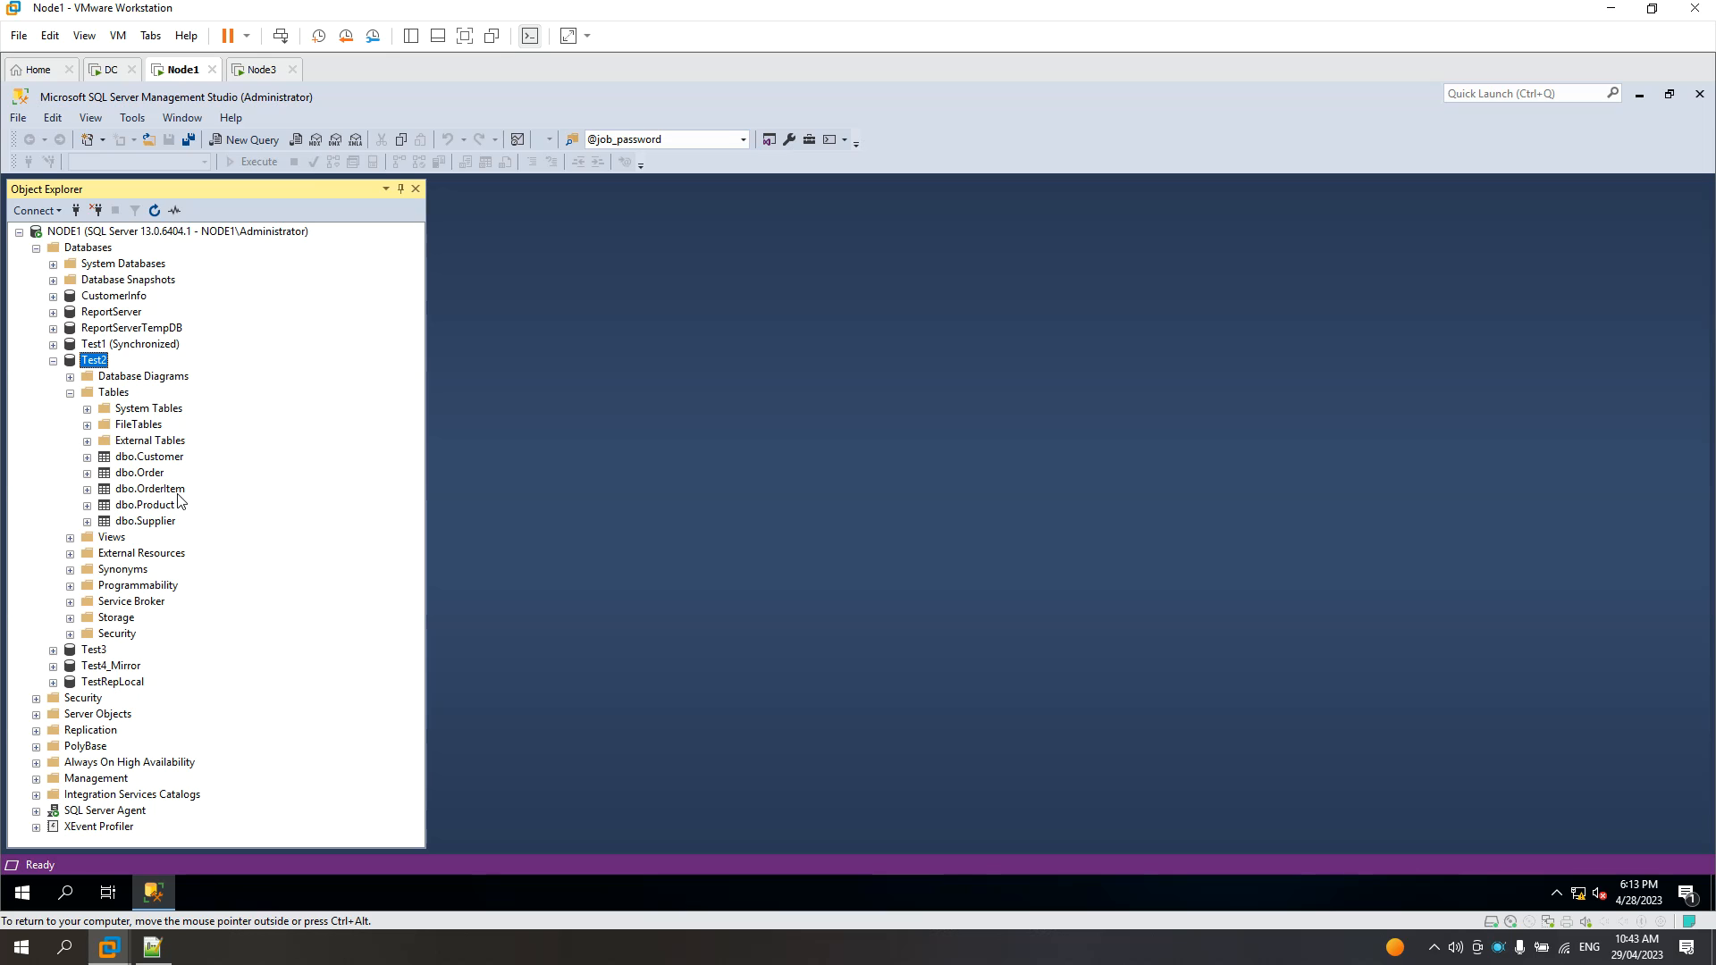
pyautogui.click(54, 362)
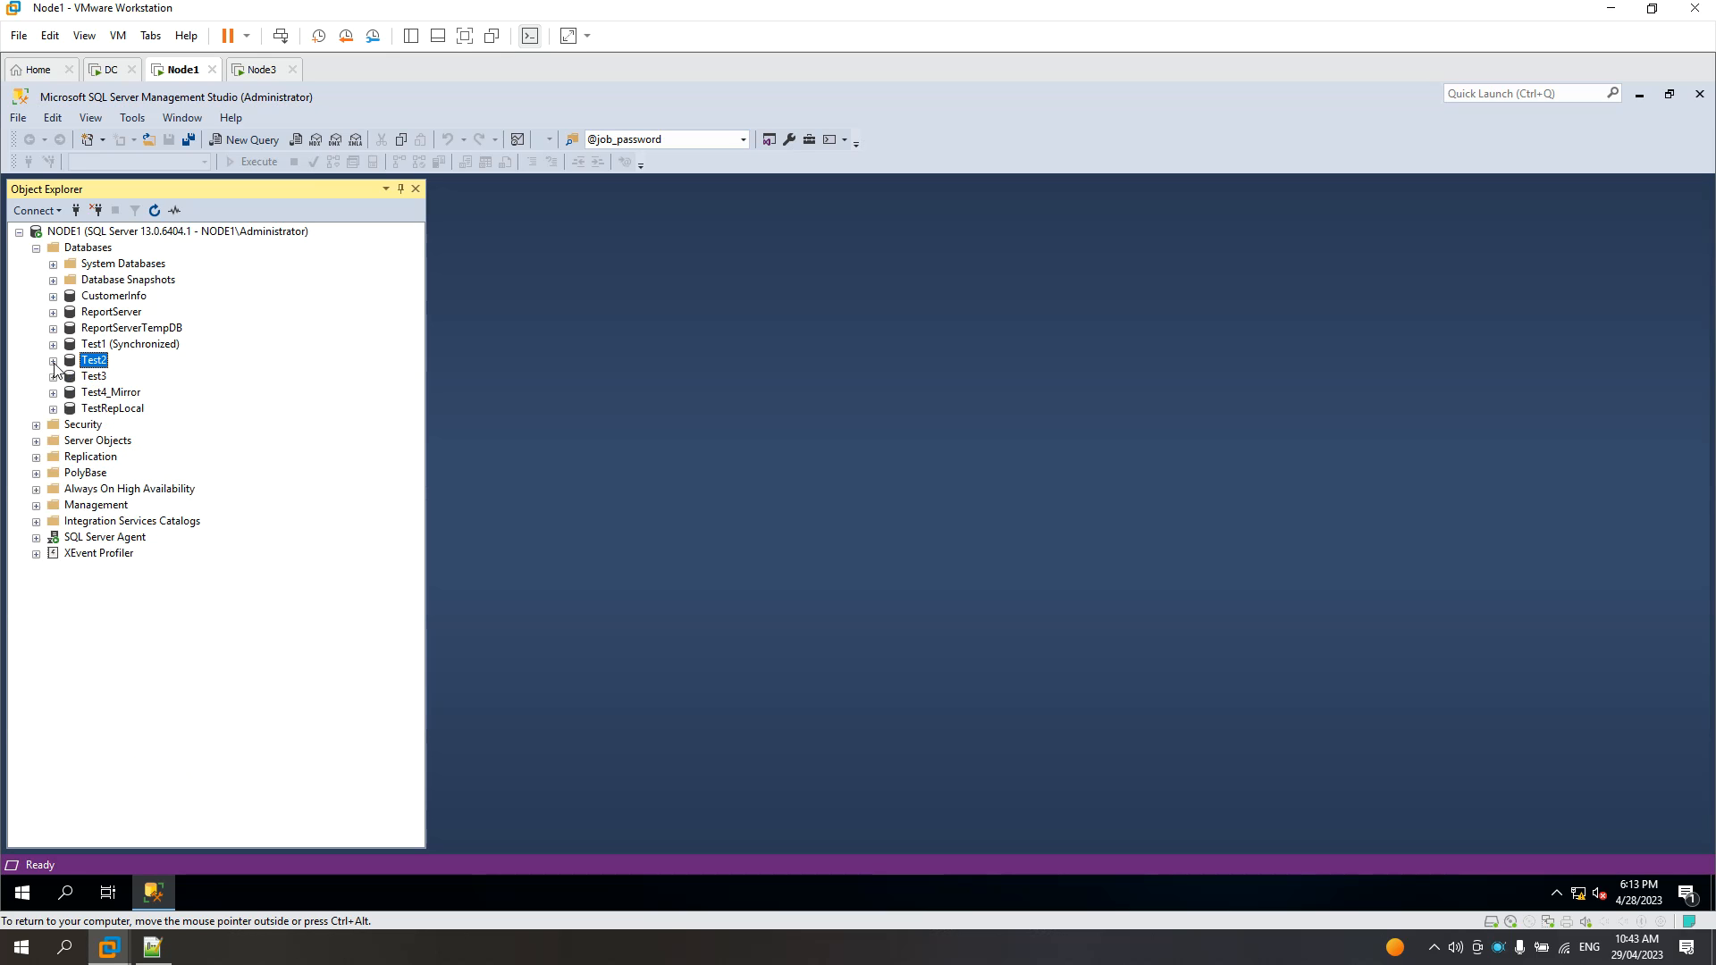
# Open the properties of the CustomesInfo local publication on Node1 and view its published articles
pyautogui.click(35, 458)
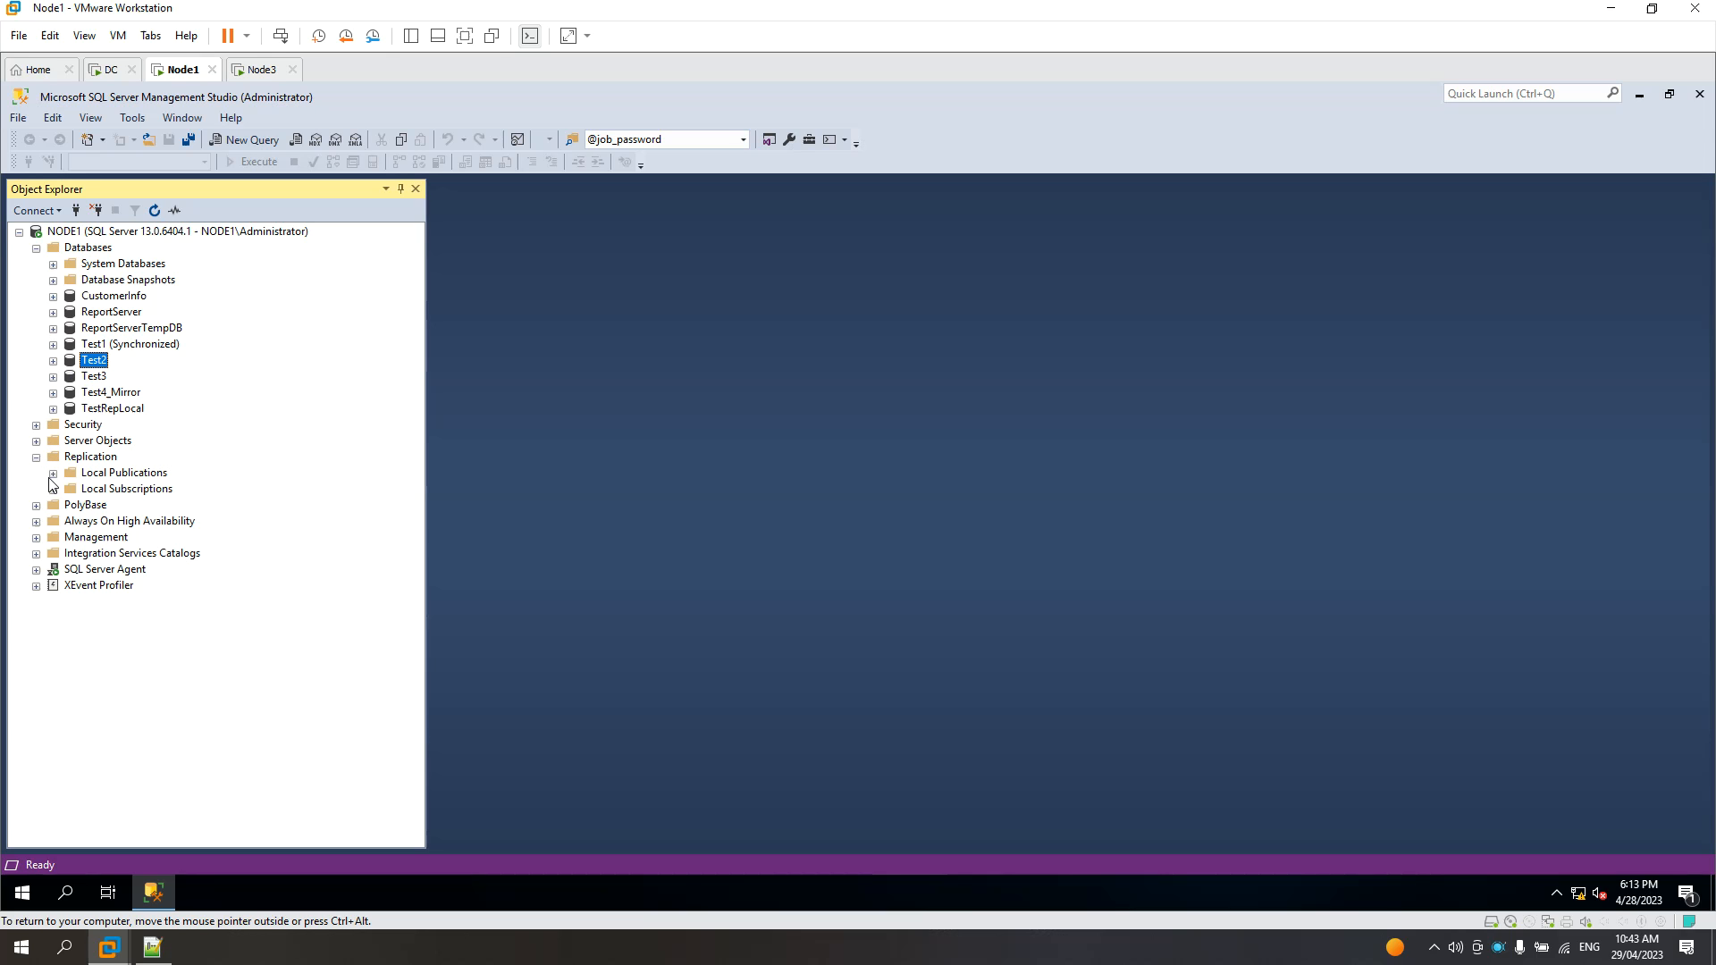
pyautogui.click(54, 473)
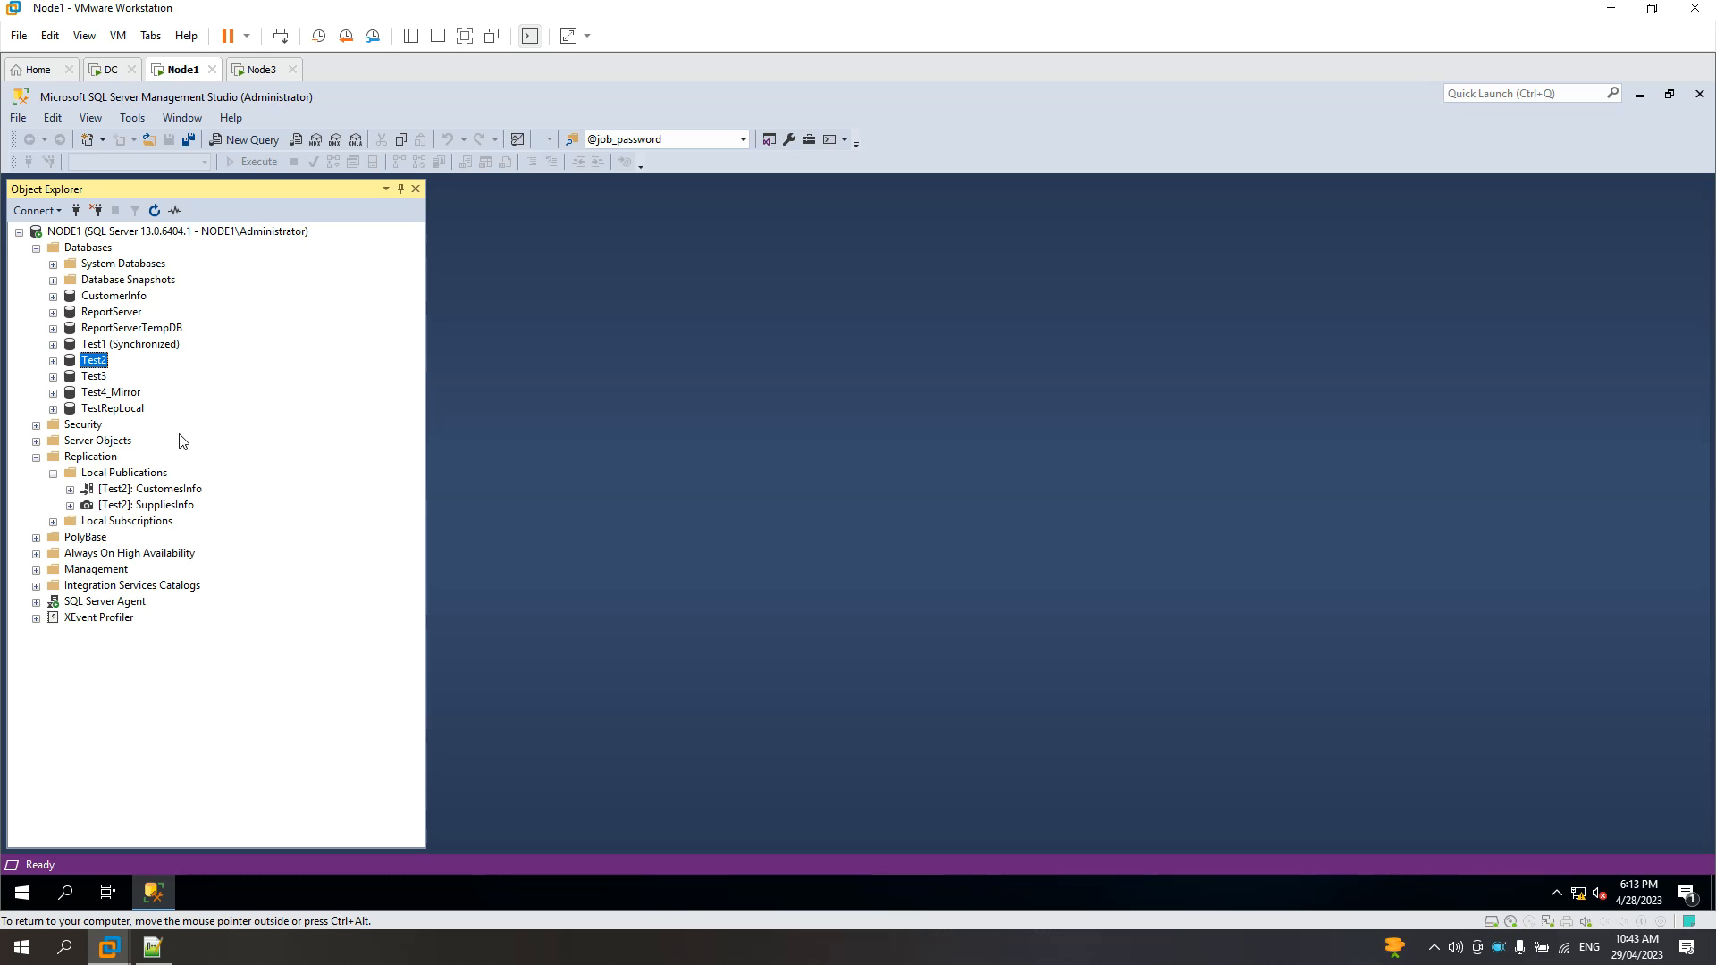
pyautogui.moveTo(152, 494)
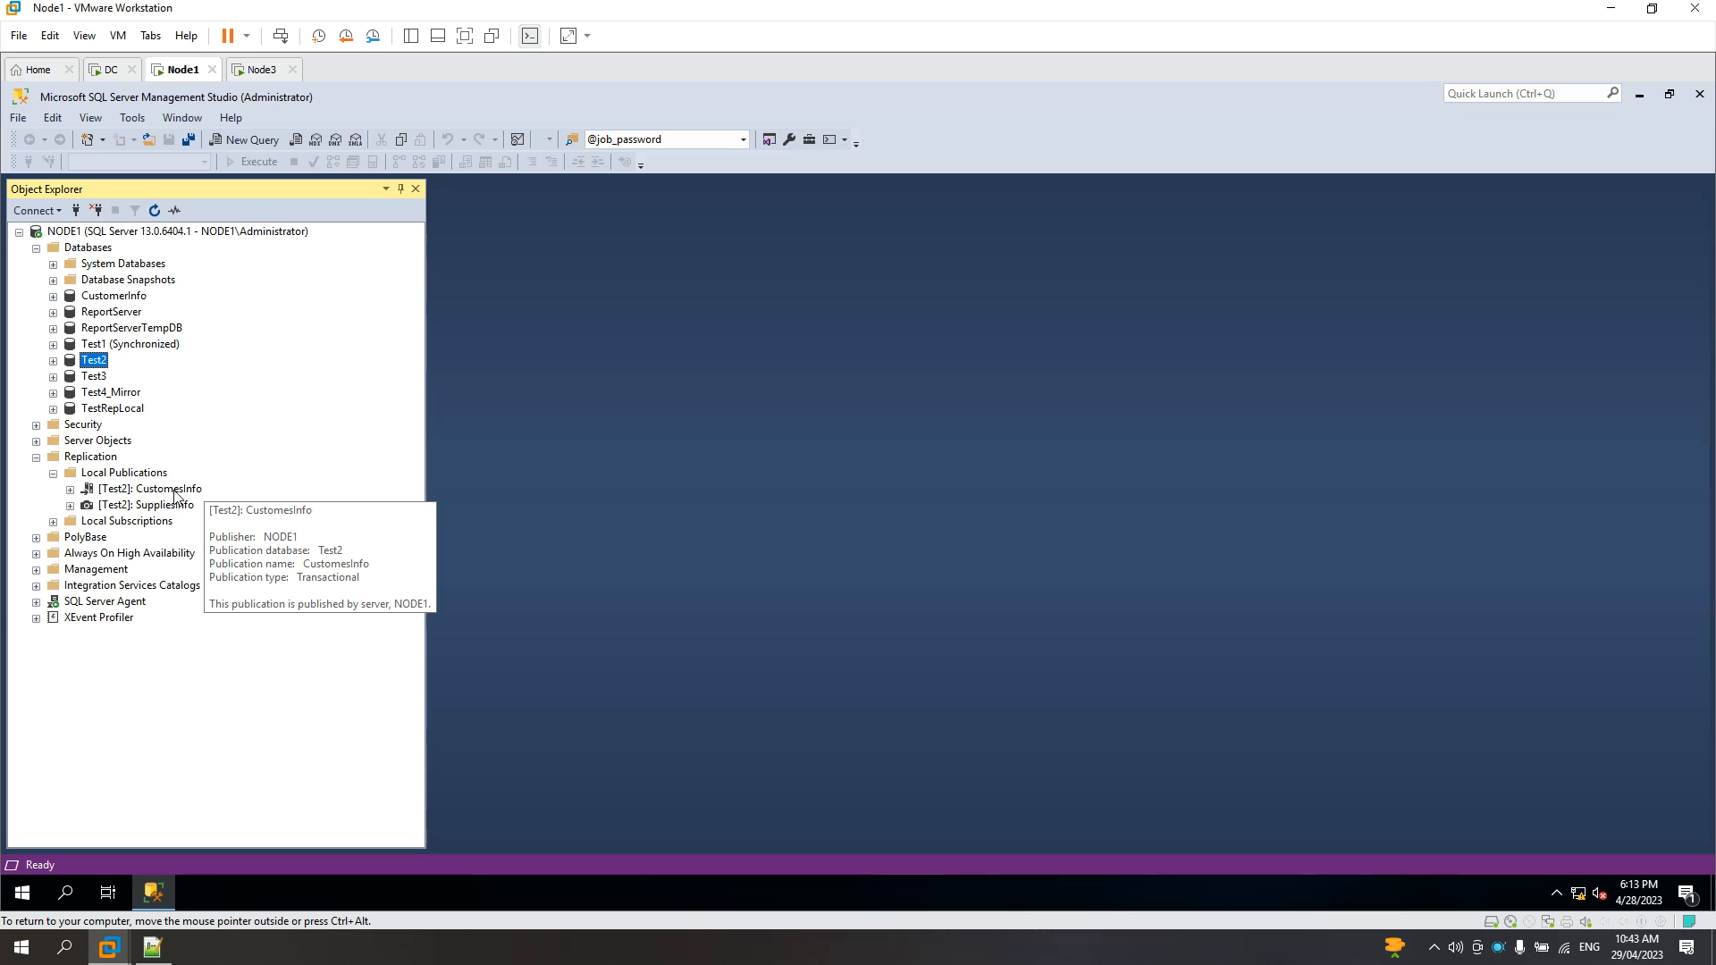
pyautogui.rightClick(175, 494)
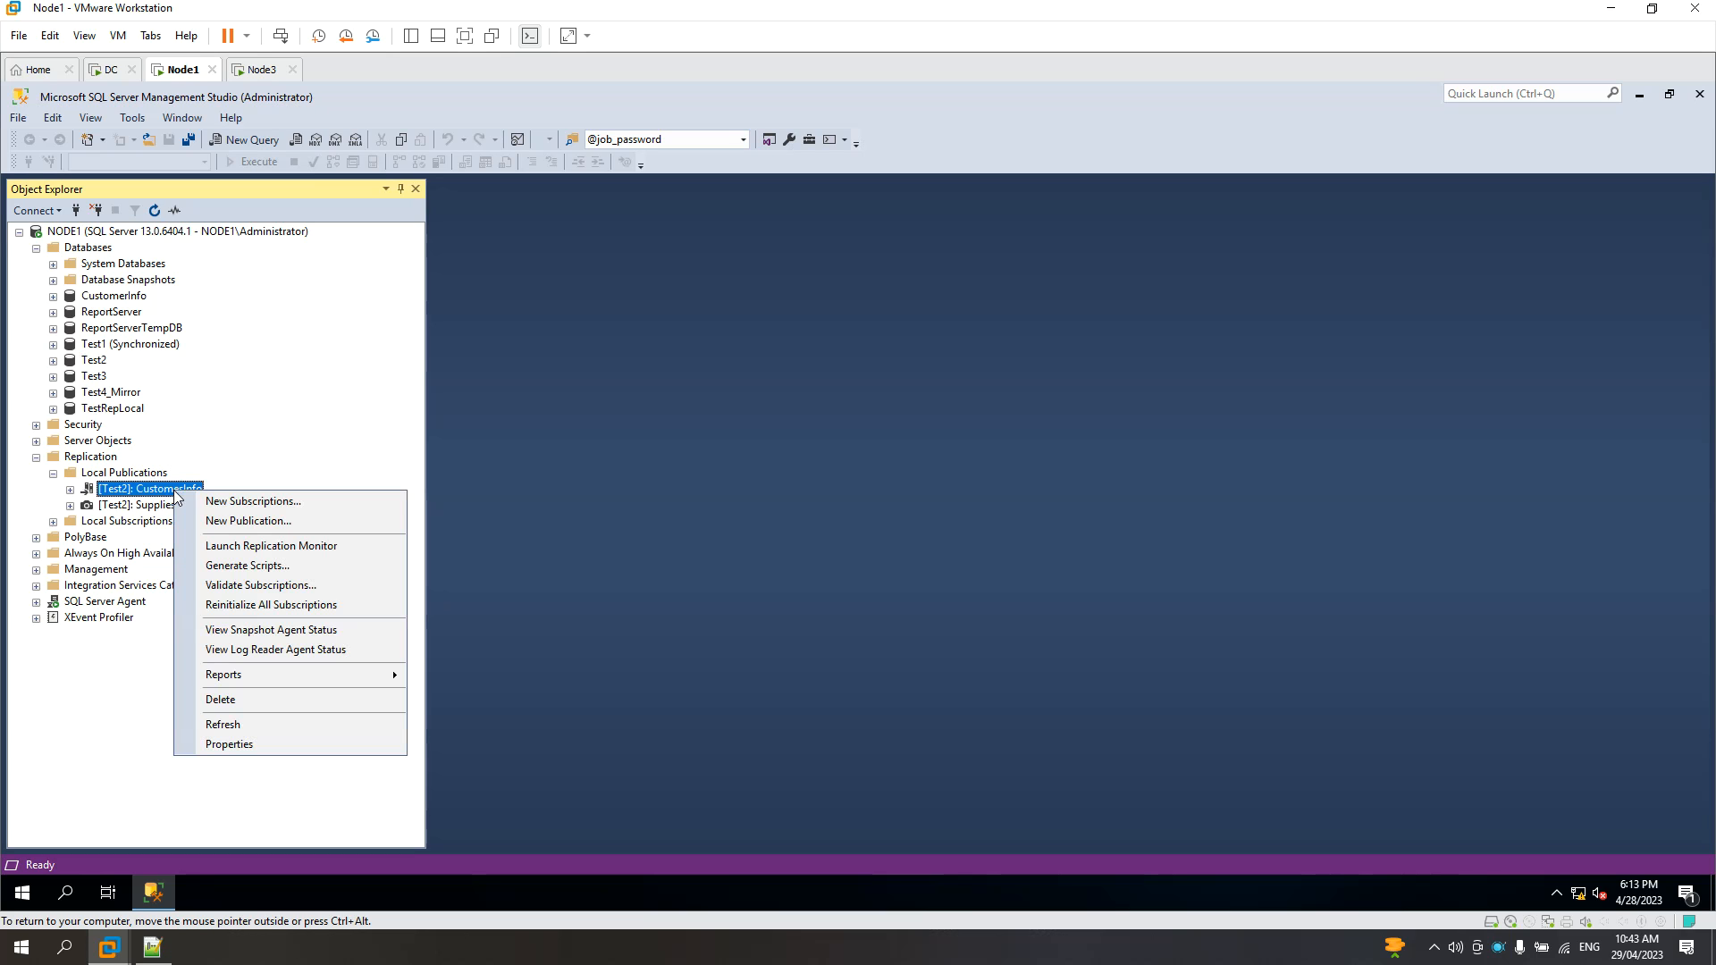
pyautogui.click(209, 744)
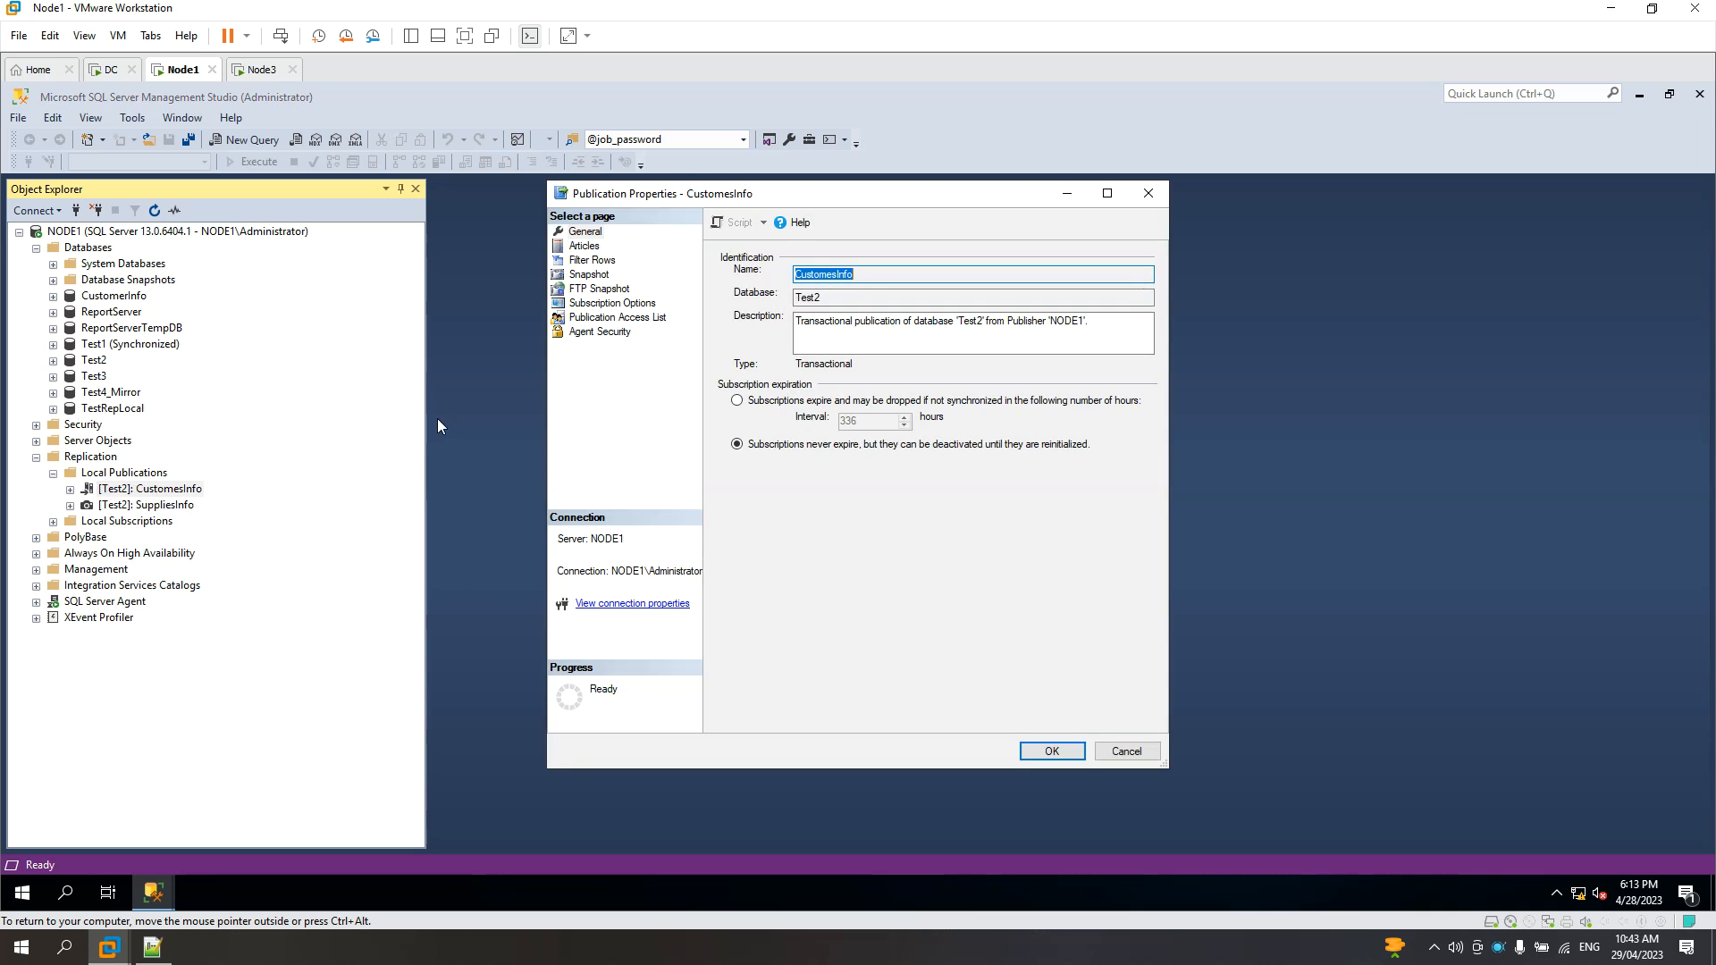
pyautogui.click(585, 247)
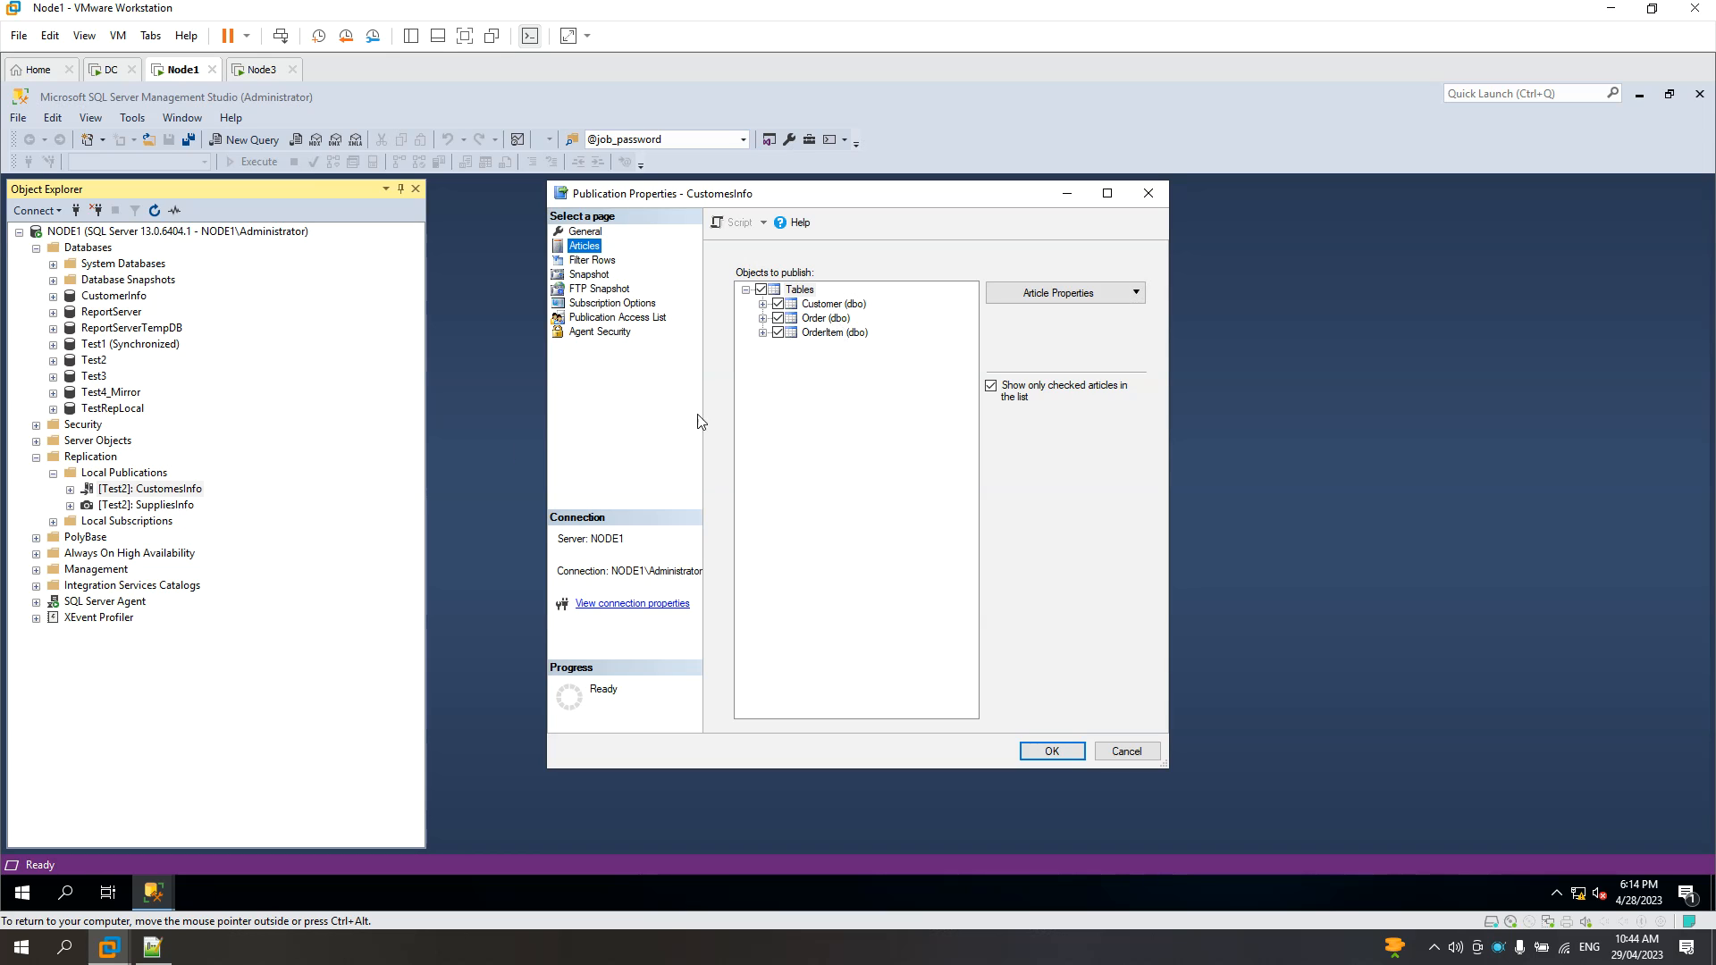
pyautogui.moveTo(703, 199); pyautogui.dragTo(663, 198)
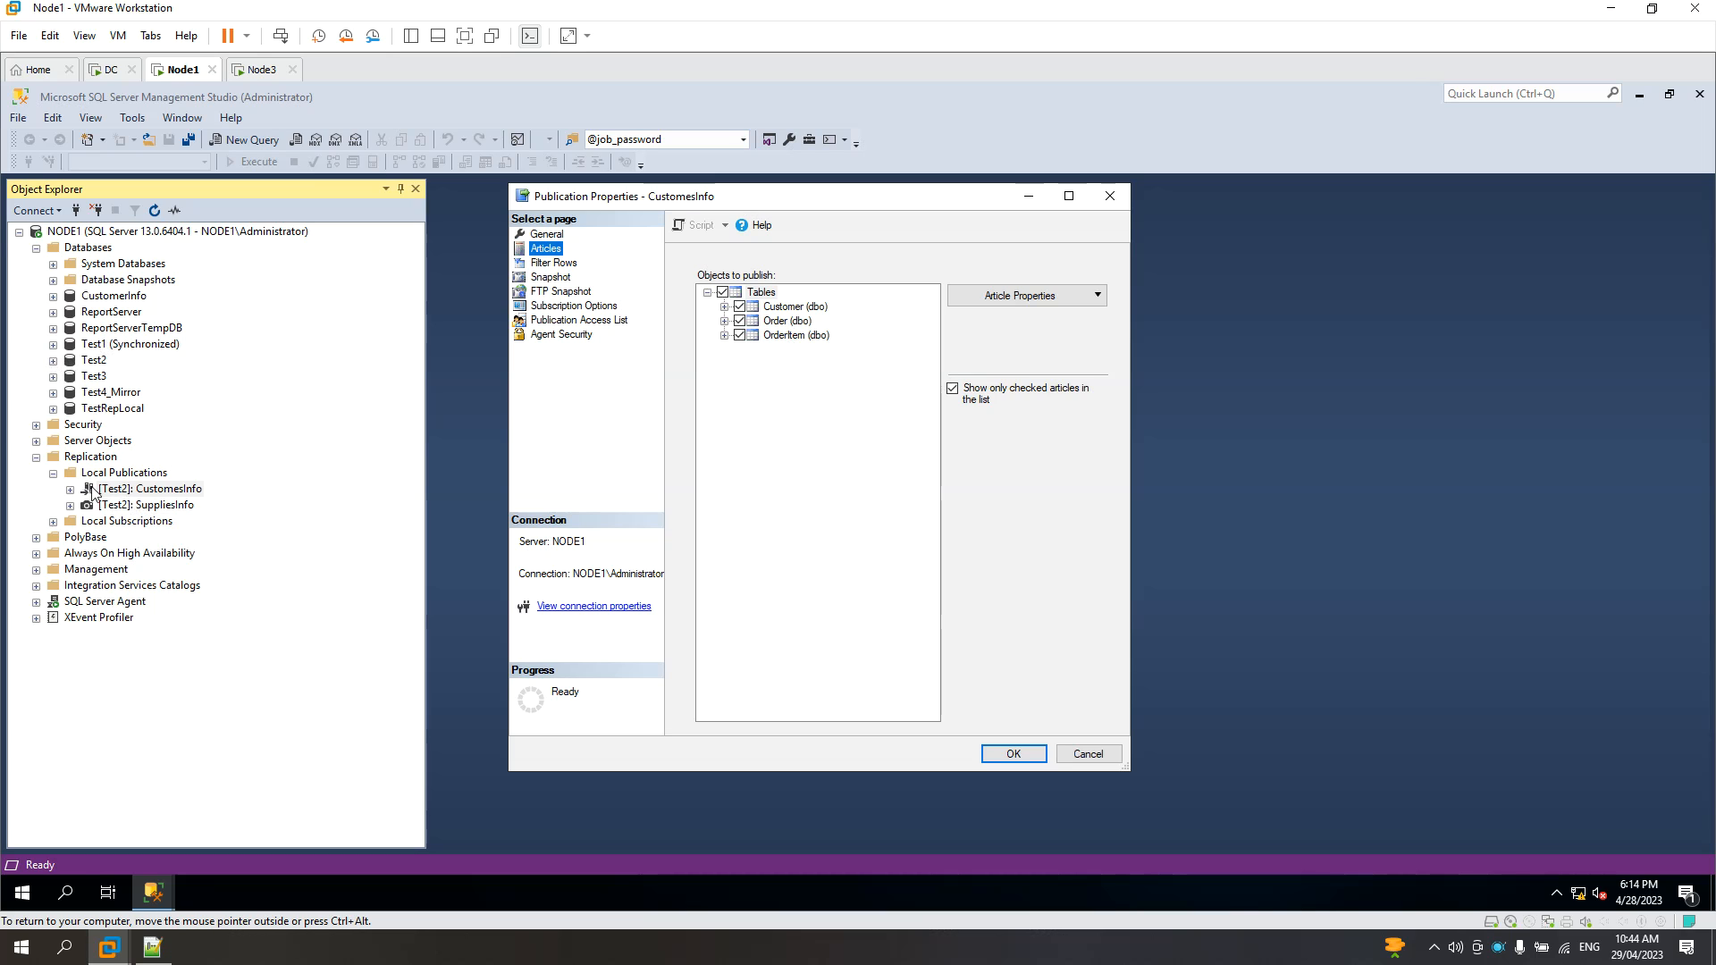
# Compare the Test2 tables with the CustomesInfo publication's articles and close its properties without changes
pyautogui.click(53, 360)
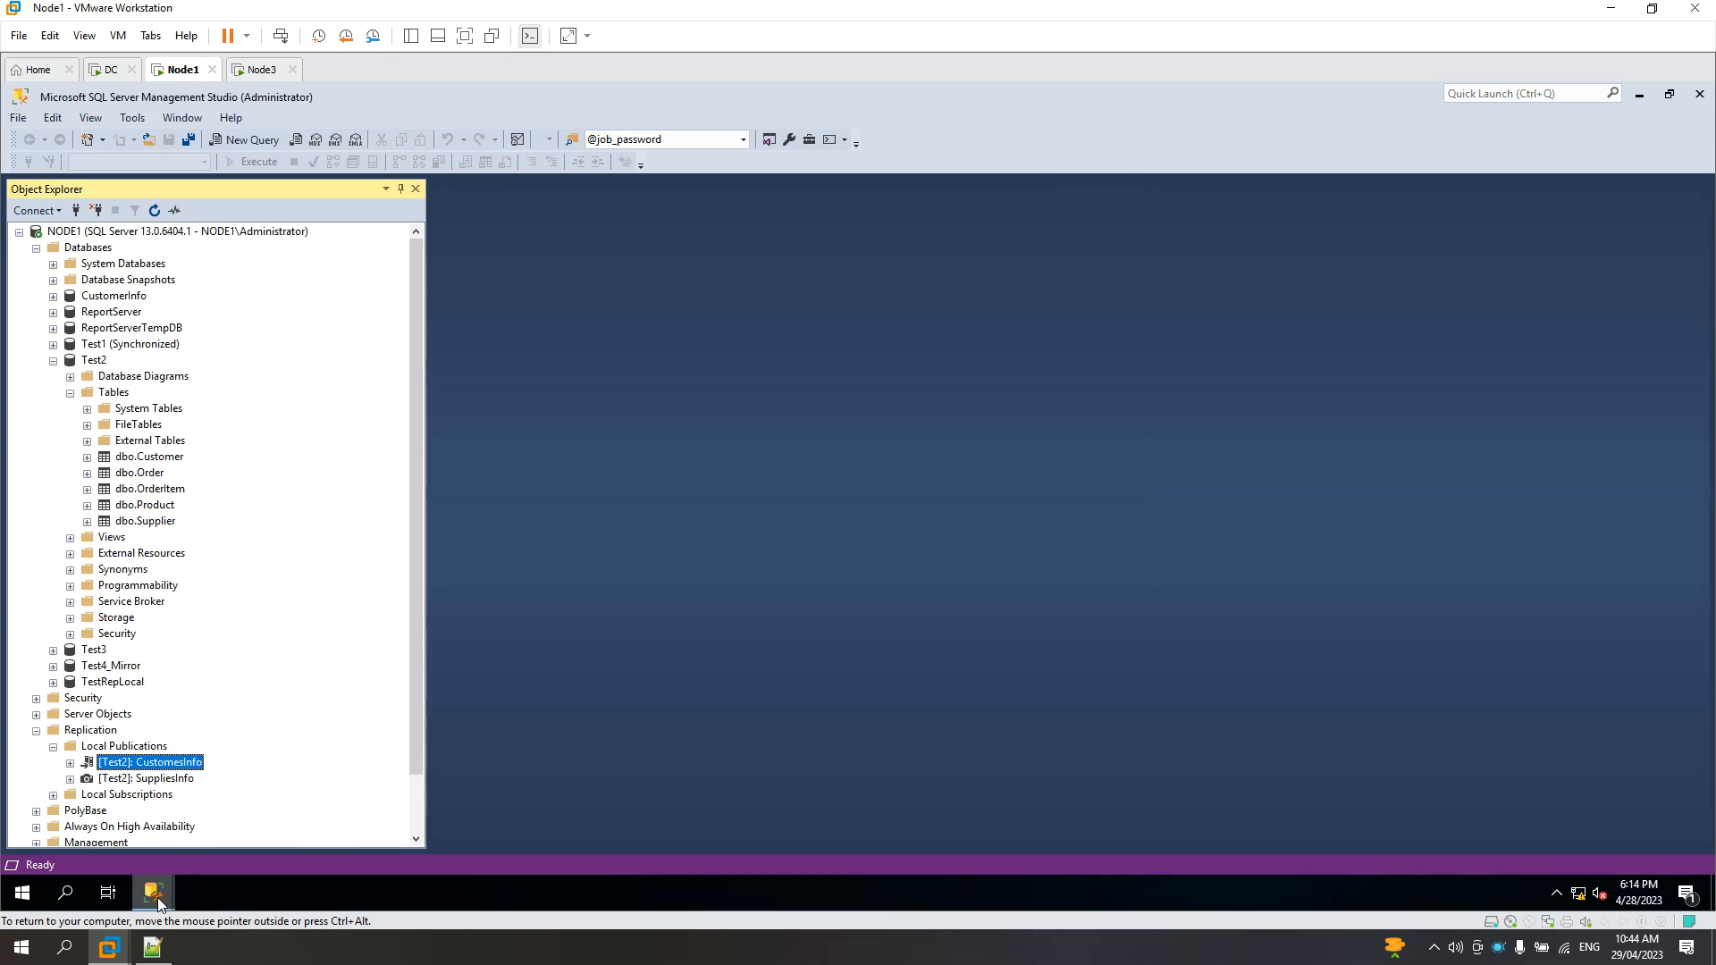
pyautogui.moveTo(154, 892)
pyautogui.click(301, 873)
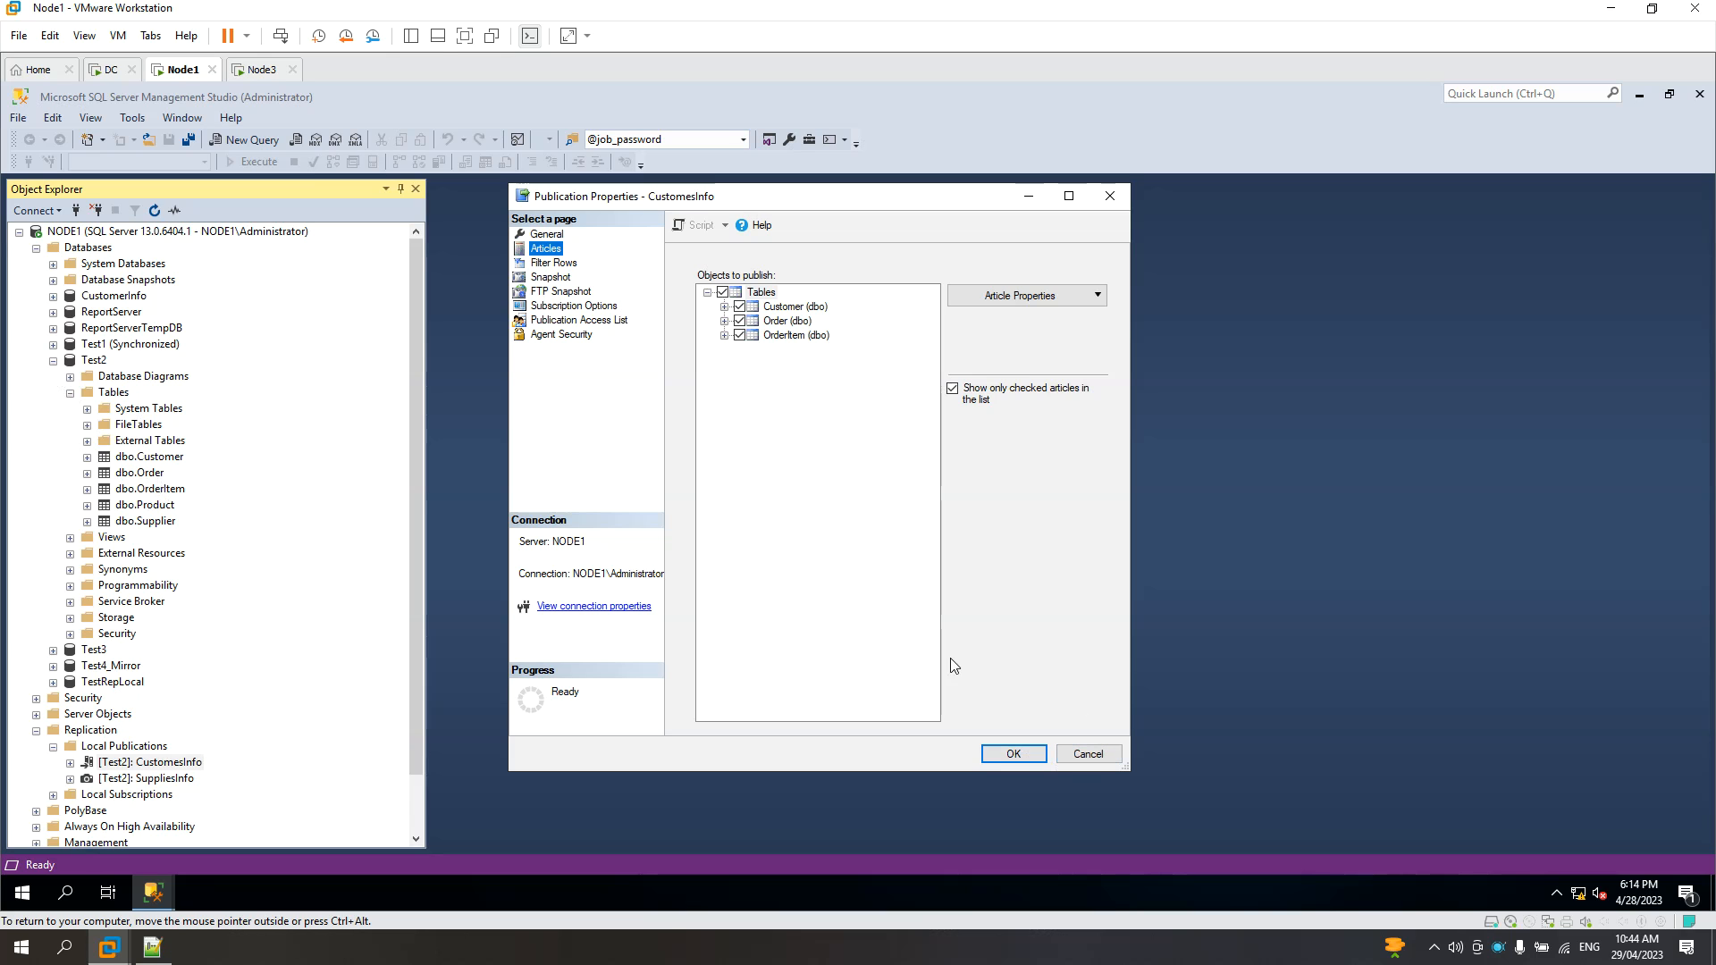
pyautogui.moveTo(824, 202)
pyautogui.mouseDown()
pyautogui.moveTo(794, 204)
pyautogui.moveTo(809, 219)
pyautogui.mouseUp()
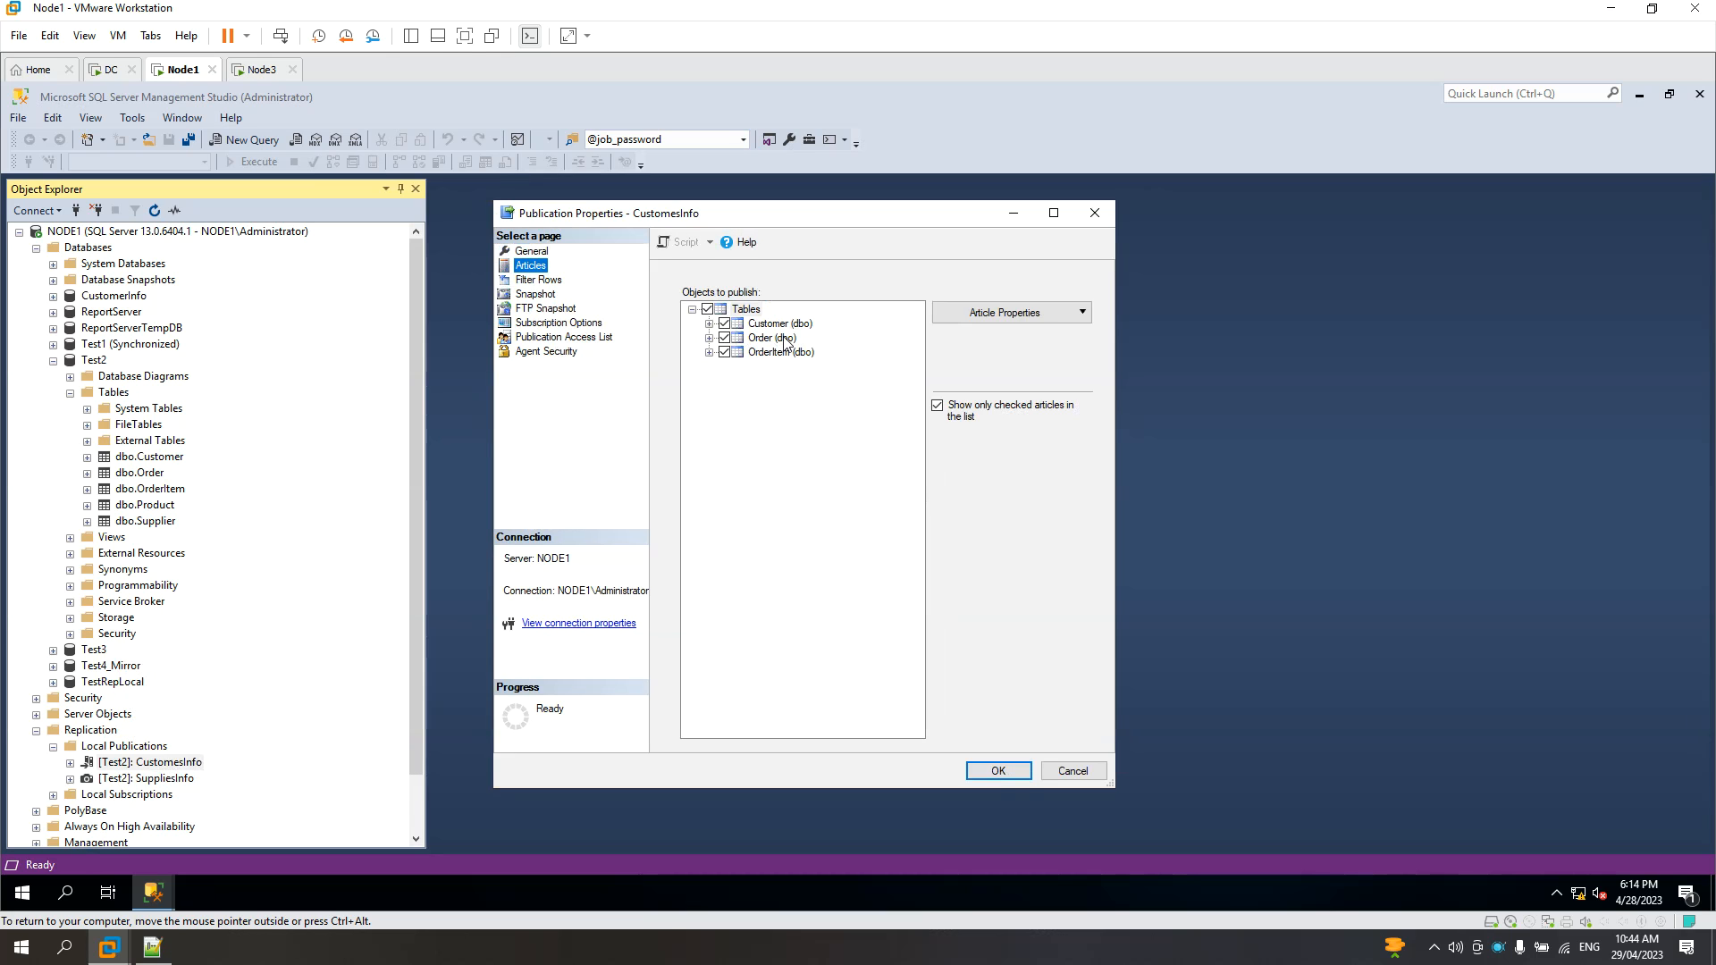
pyautogui.click(1076, 772)
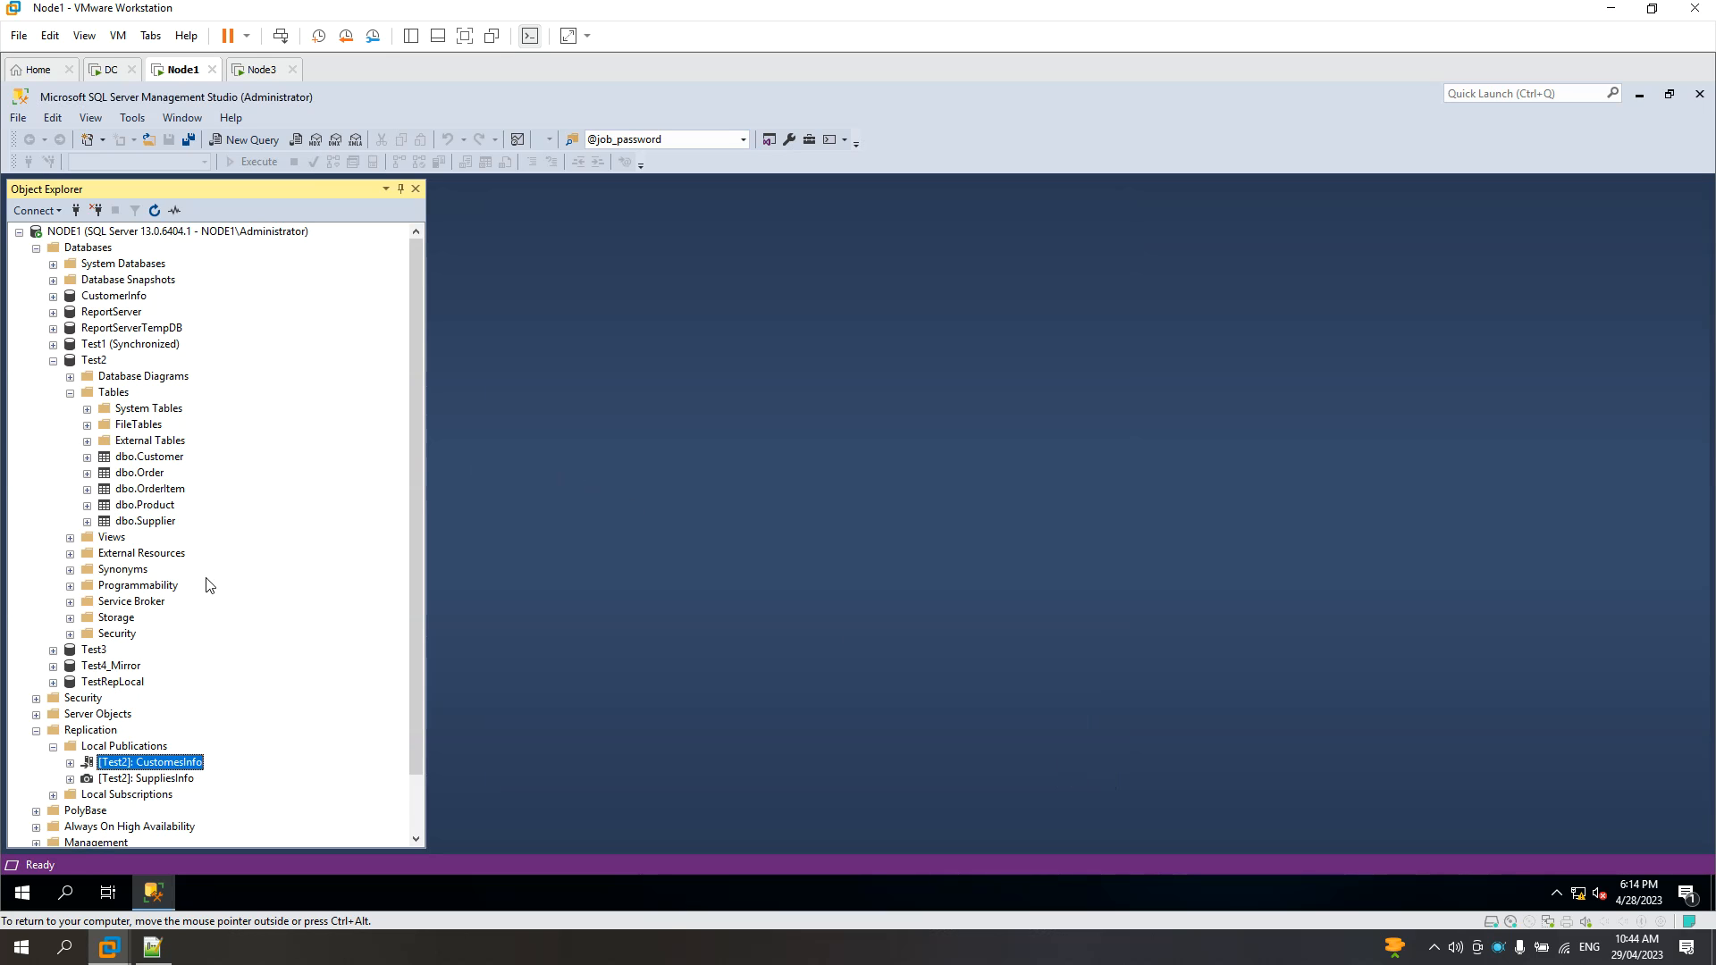
# Collapse the Replication node and query the top 1000 rows of the dbo.Customer table in Test2
pyautogui.click(37, 732)
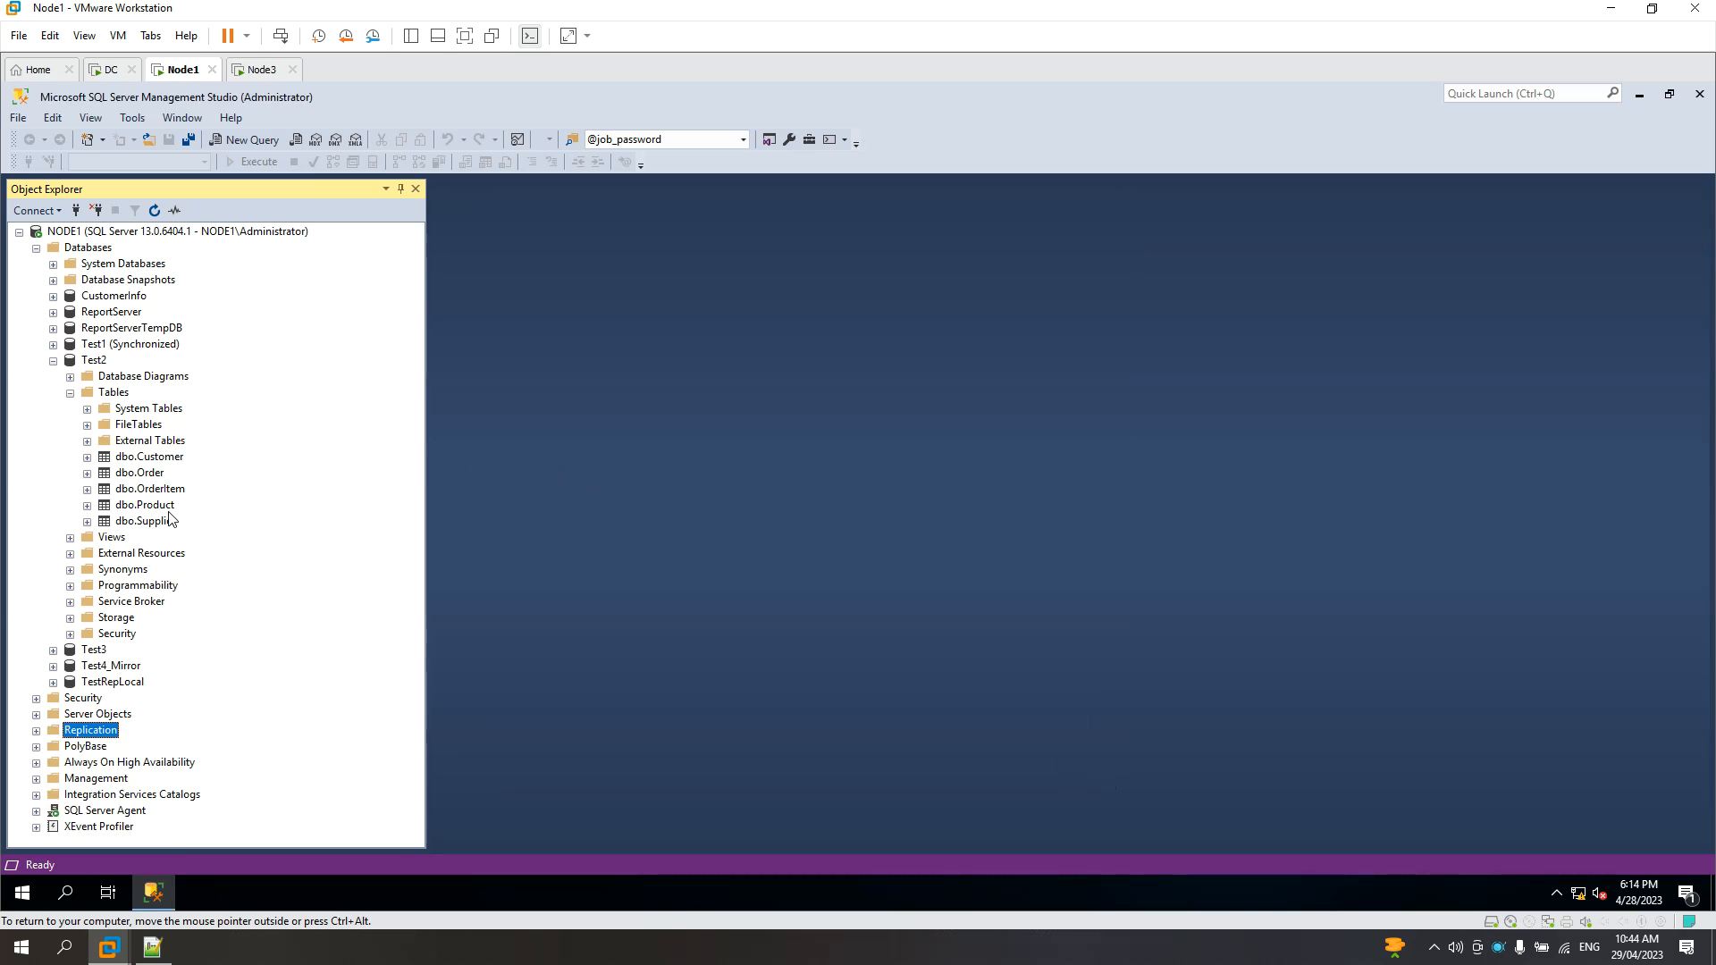
pyautogui.rightClick(152, 460)
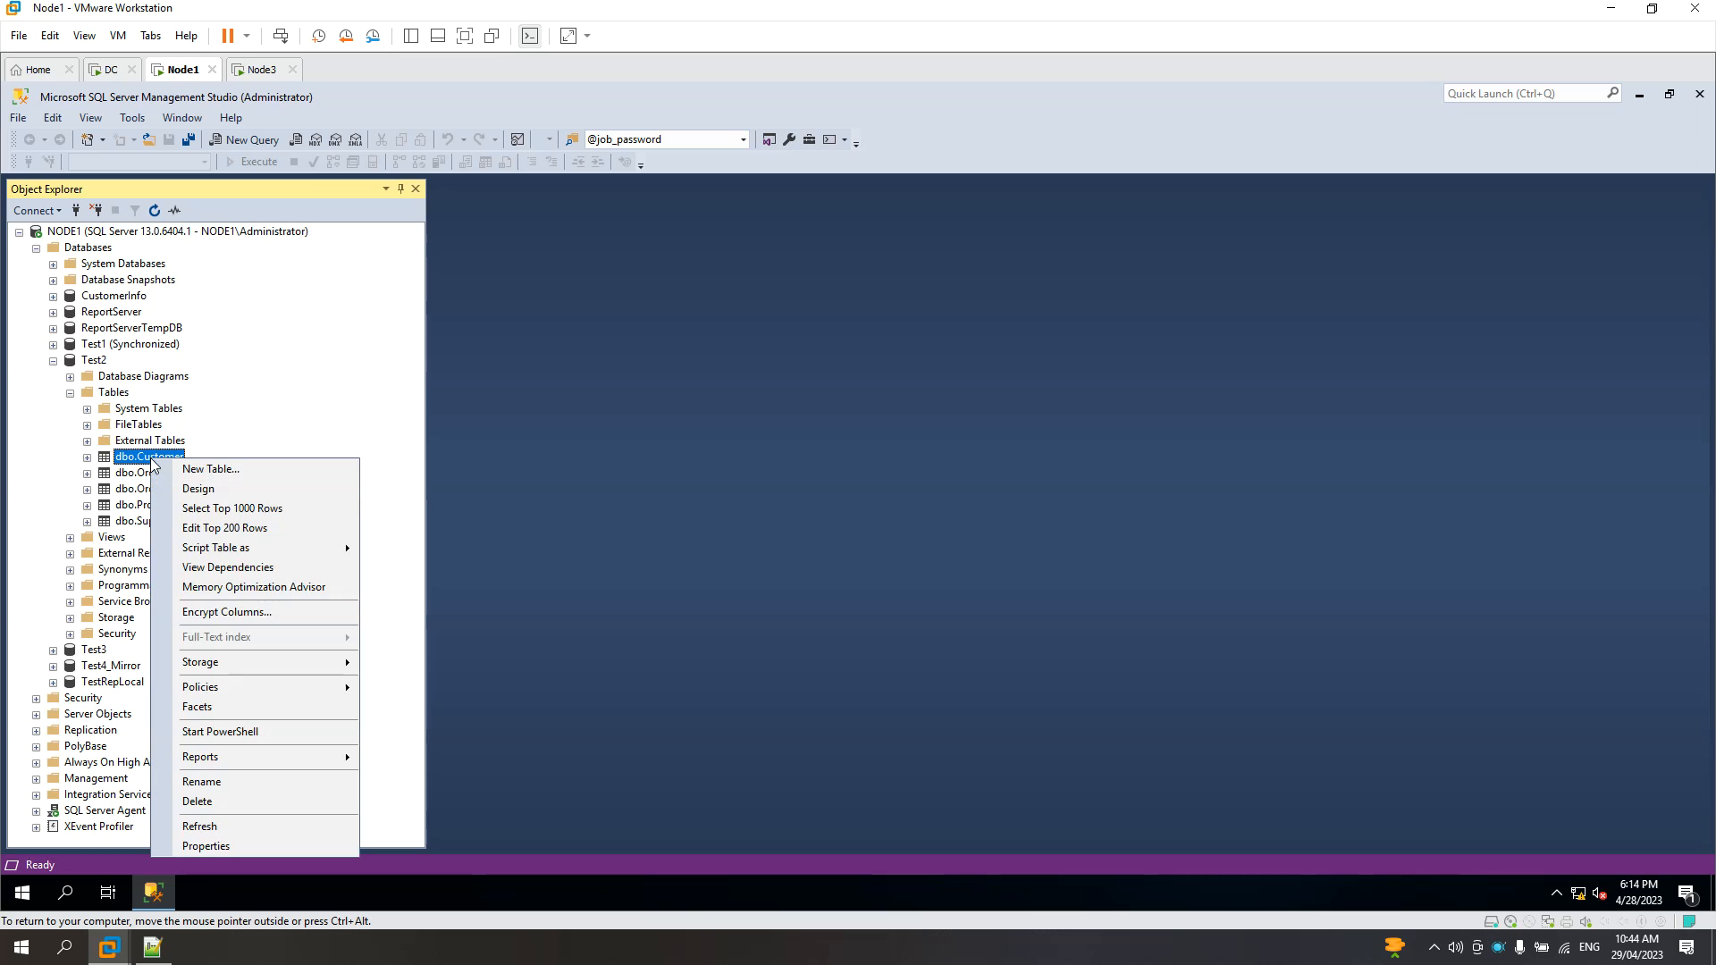
pyautogui.click(229, 509)
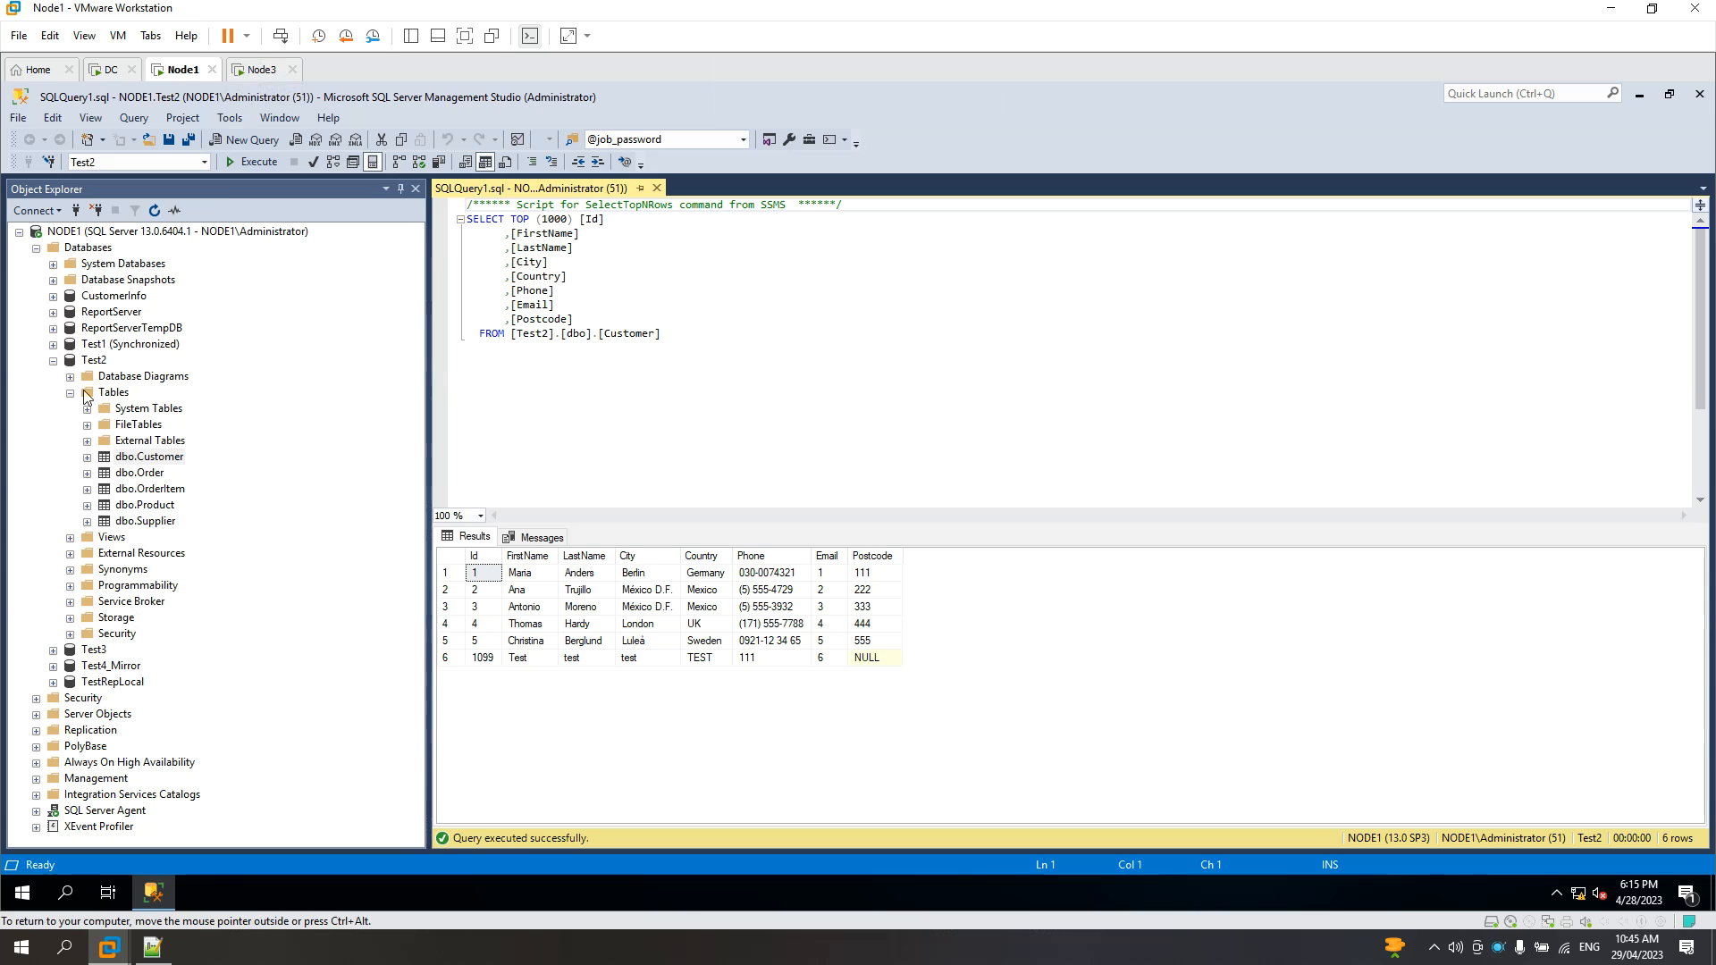
# Collapse the databases, list the CustomesInfo publication's subscriptions, and inspect the details of [NODE3].[Test2]
pyautogui.click(53, 361)
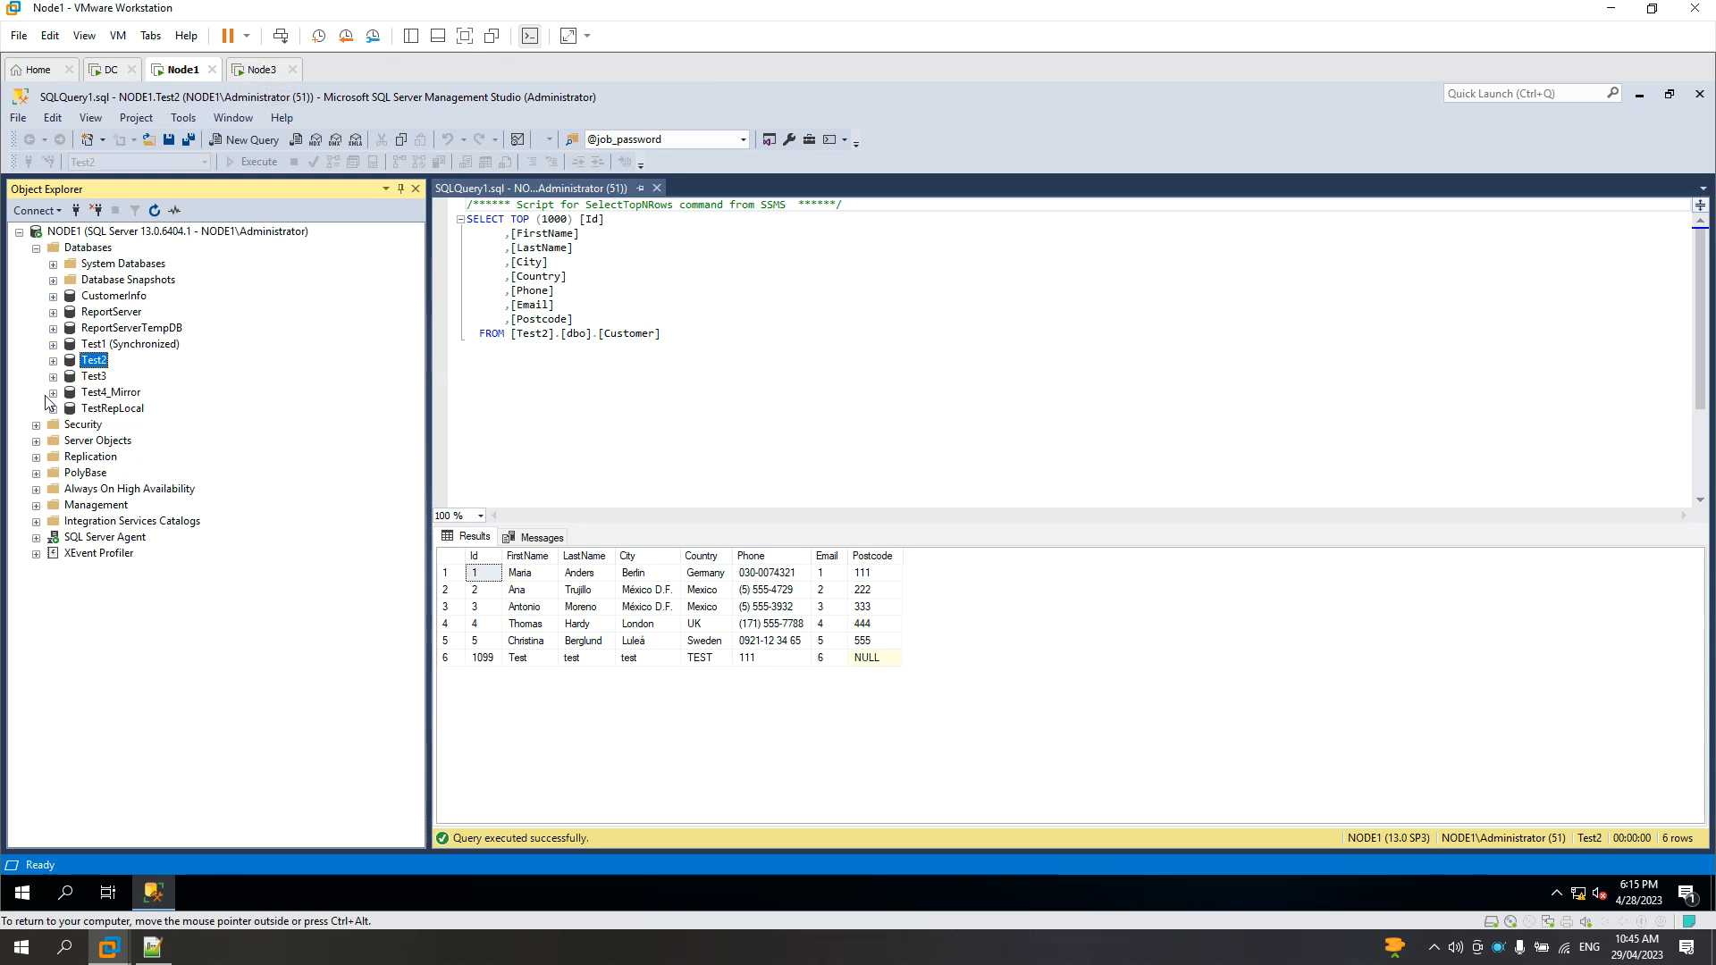
pyautogui.click(36, 249)
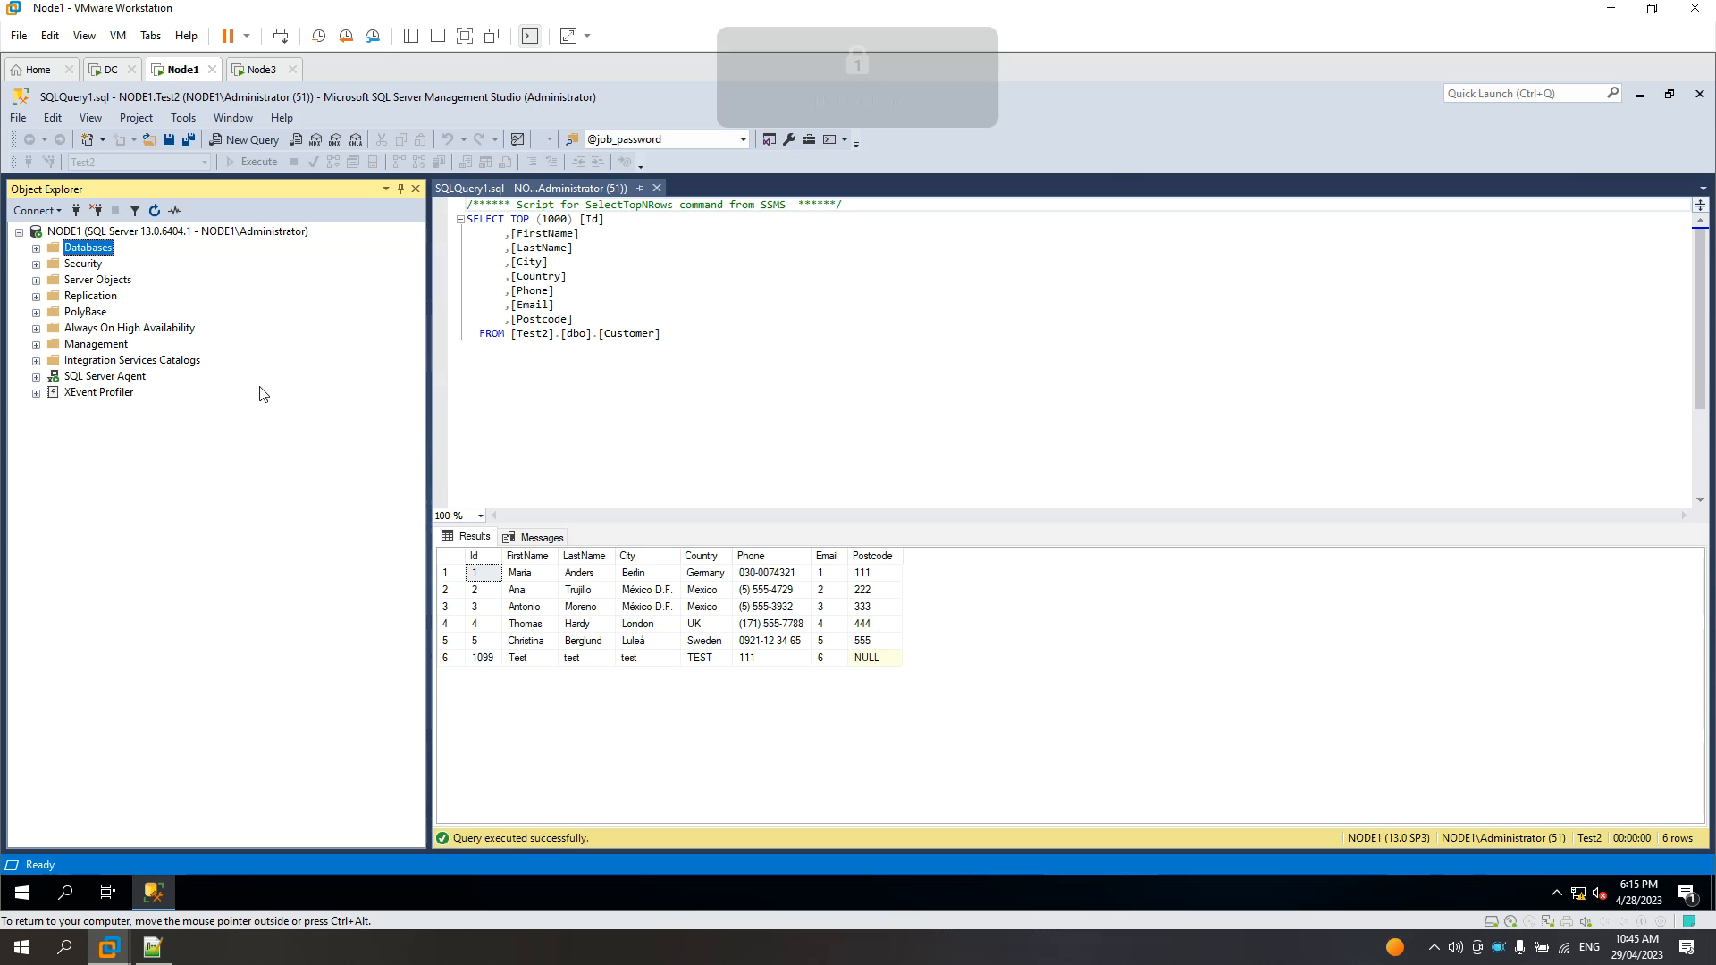
pyautogui.click(36, 296)
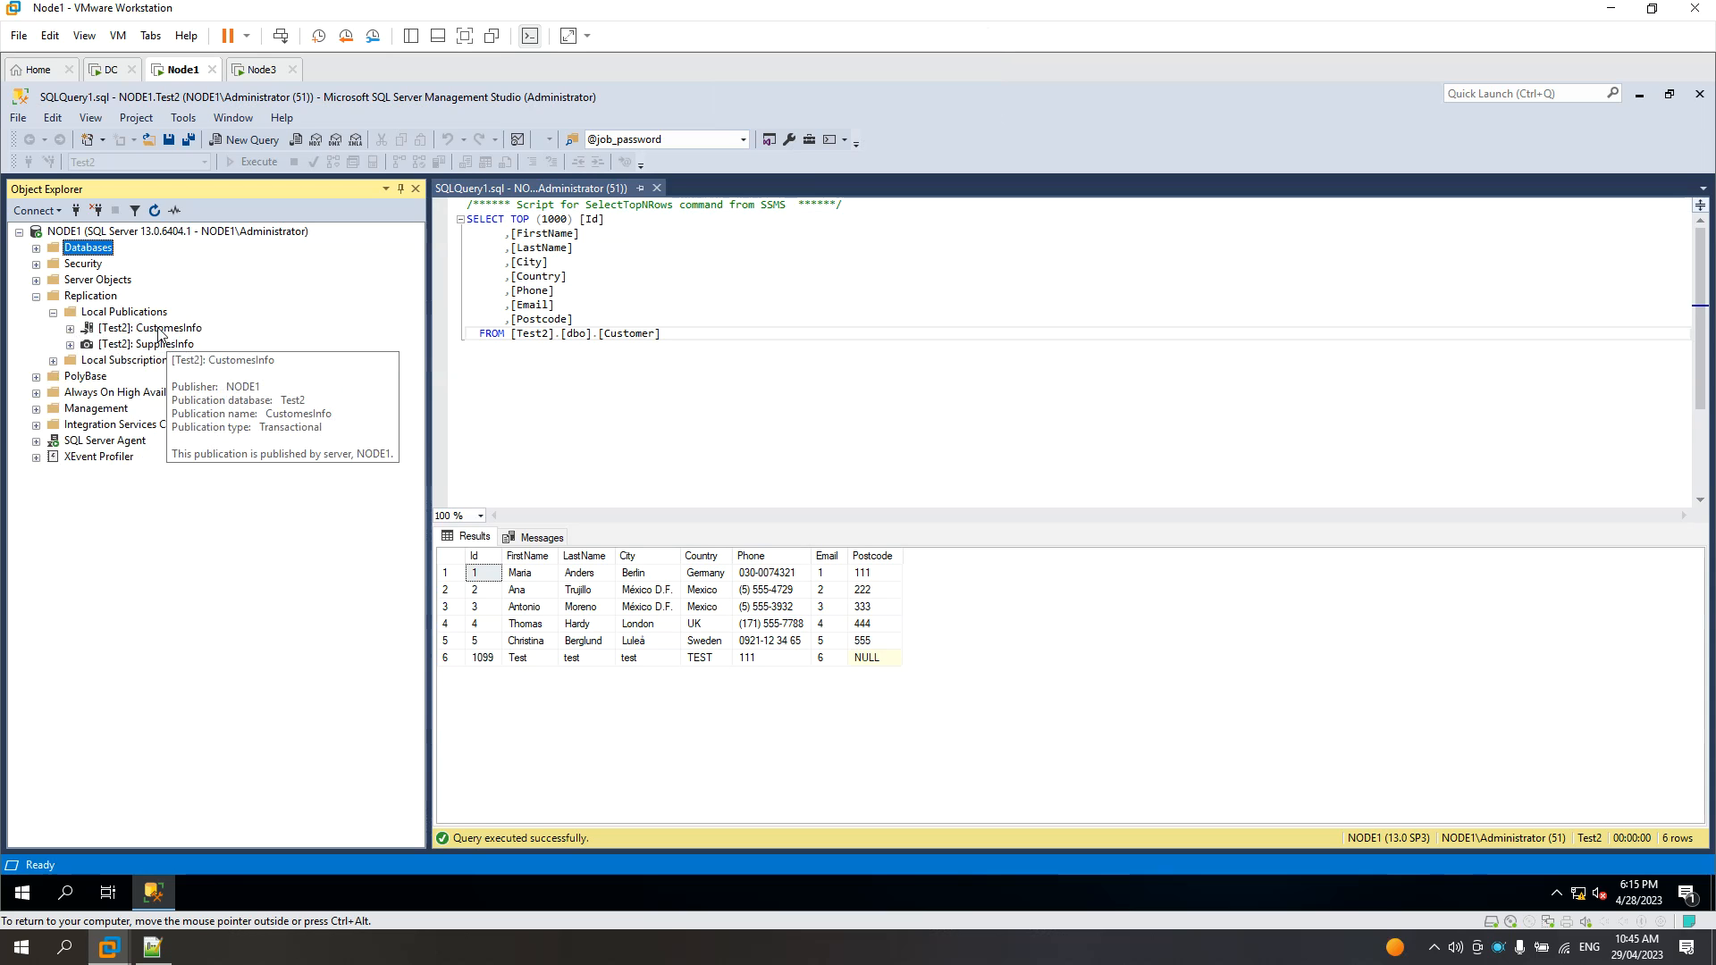
pyautogui.click(70, 328)
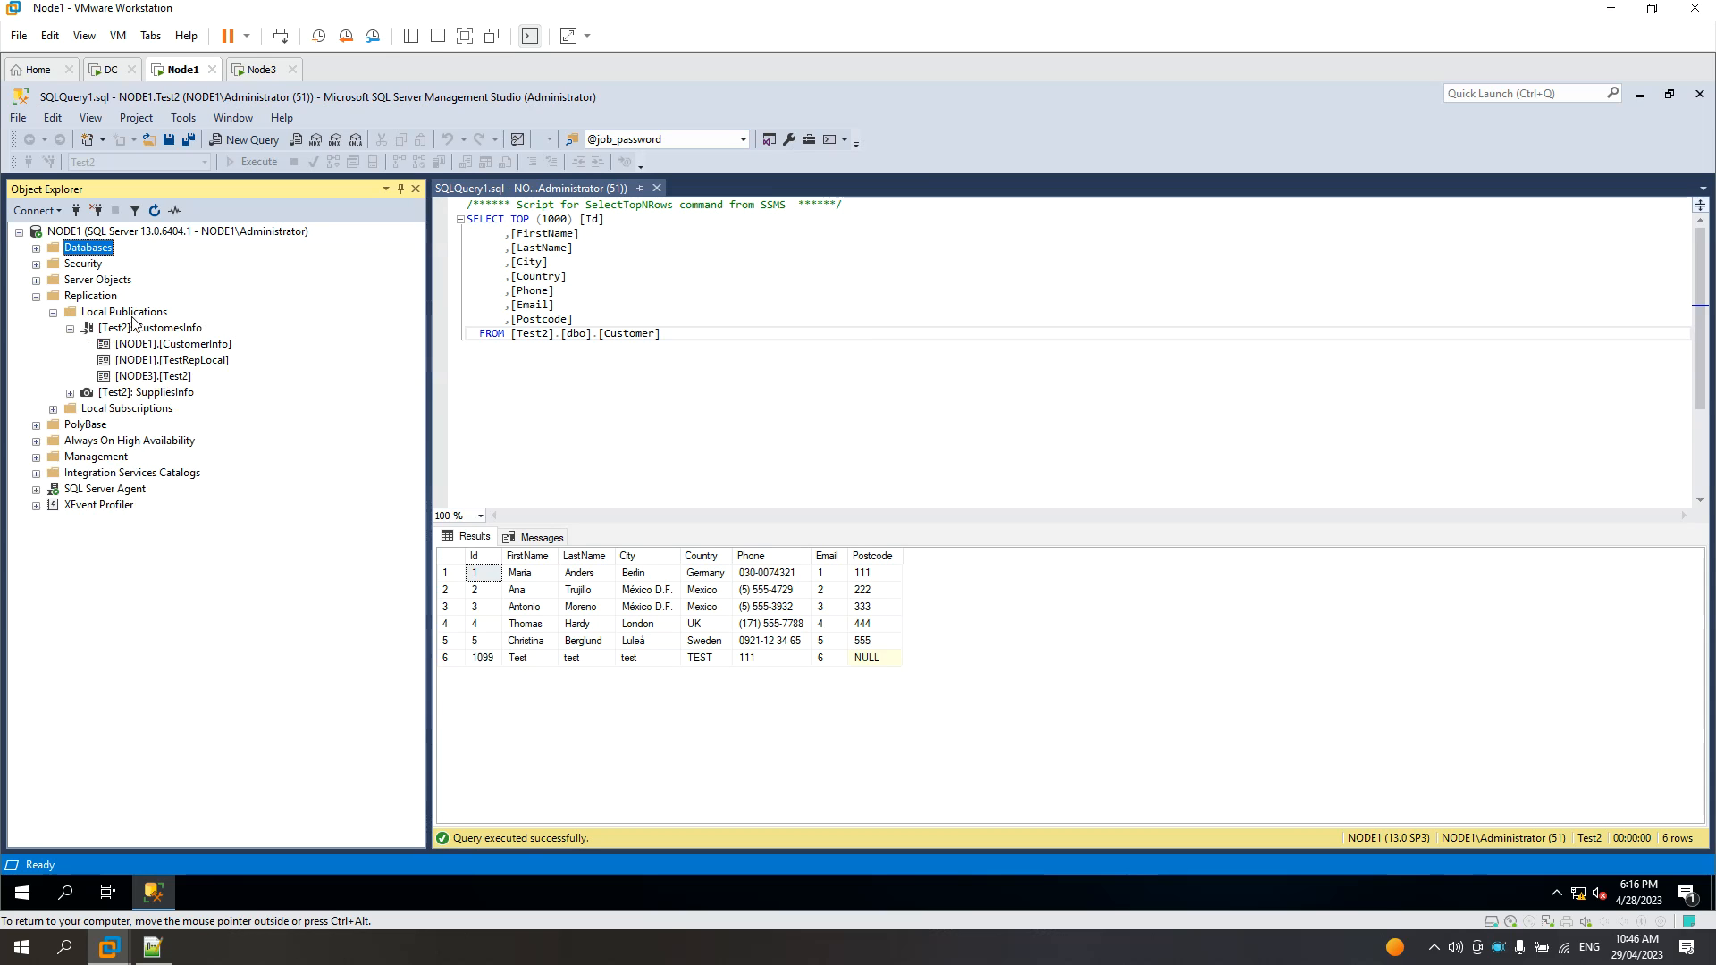
pyautogui.click(162, 379)
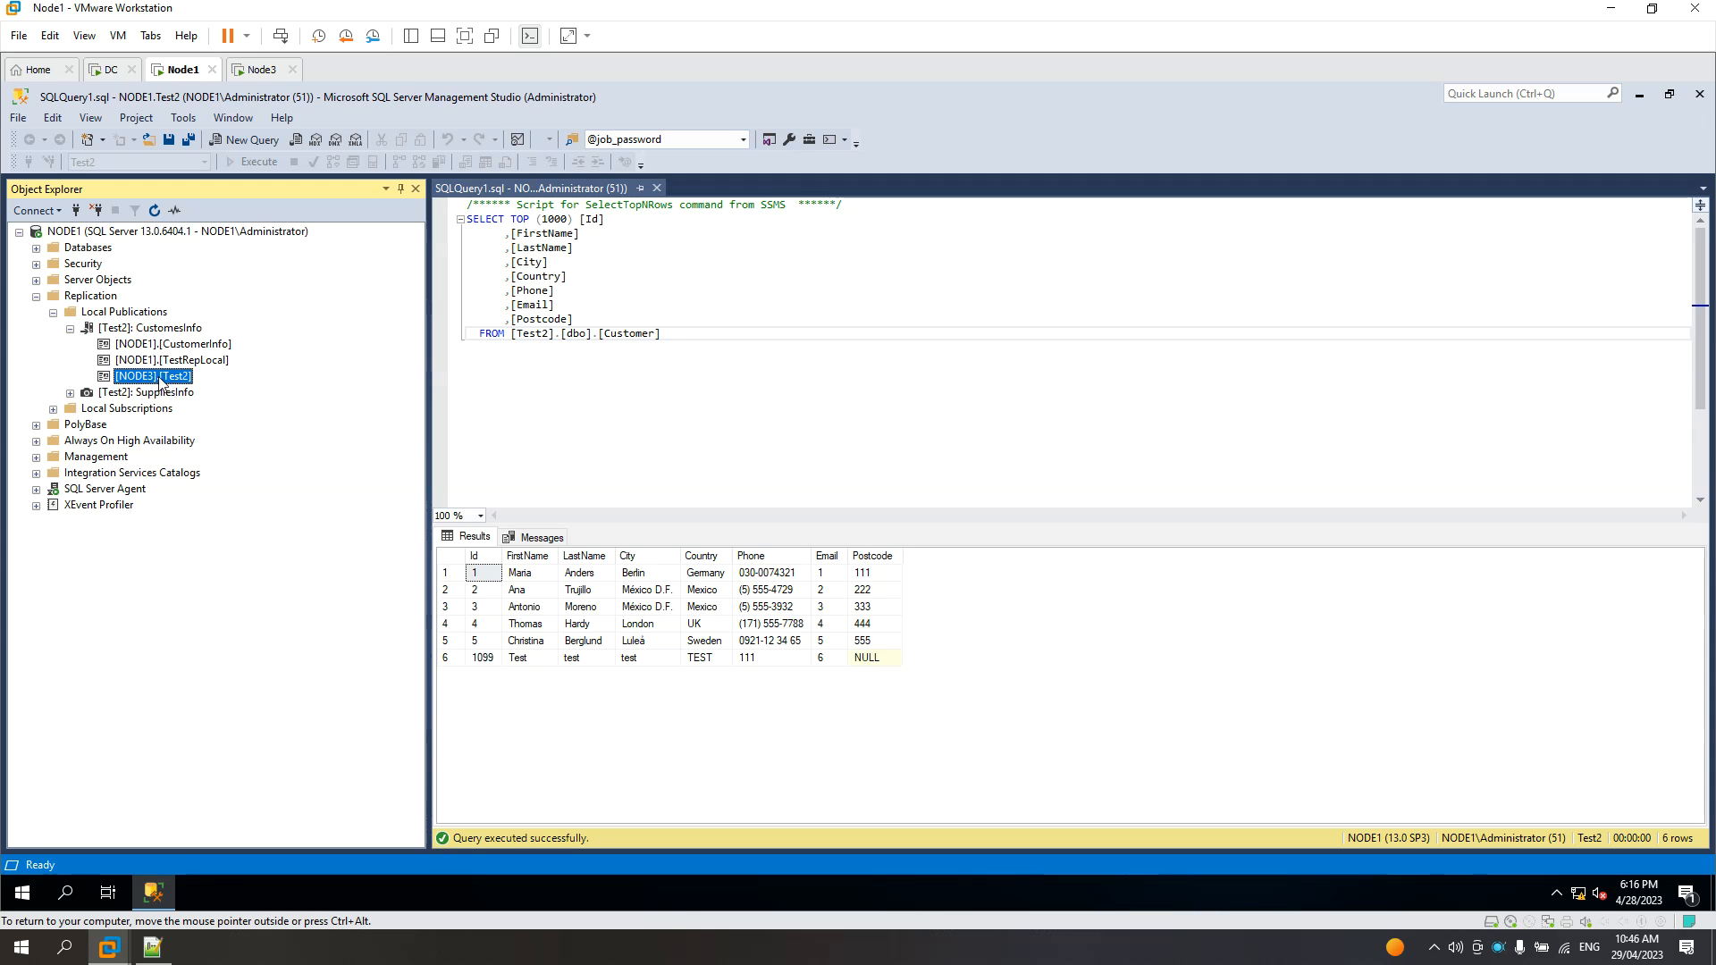
pyautogui.moveTo(168, 387)
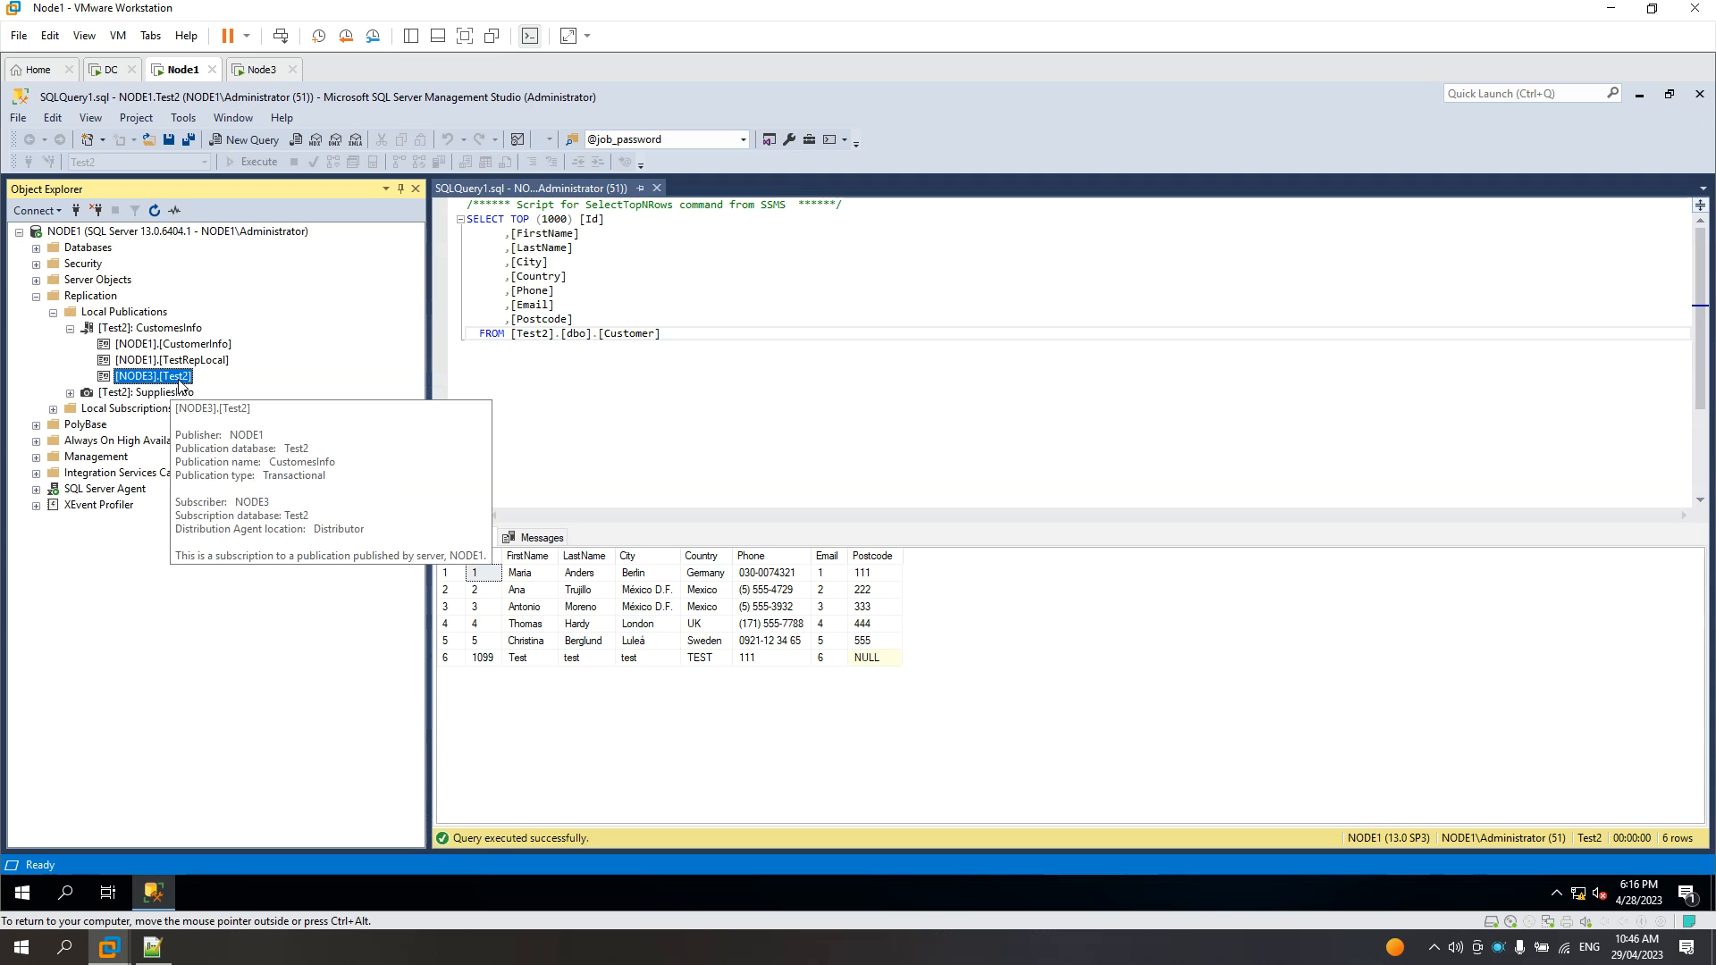
# Compare the Test2 source database on Node1 with the [NODE3].[Test2] subscription of CustomesInfo
pyautogui.click(37, 248)
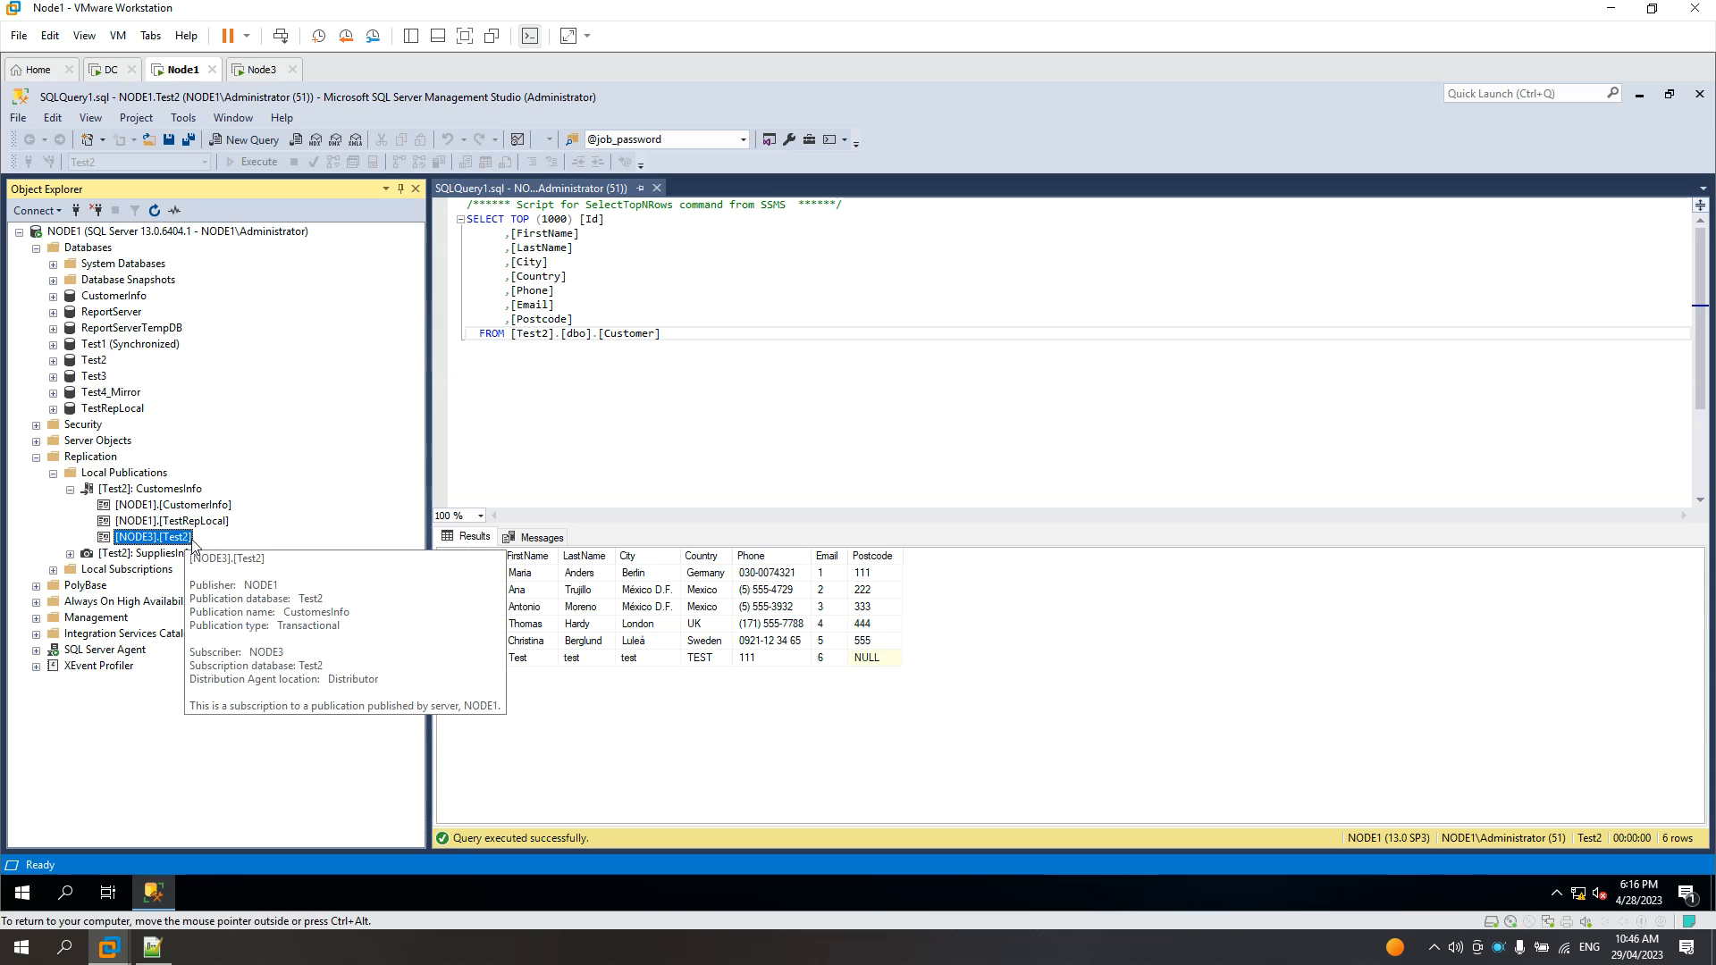
pyautogui.click(94, 361)
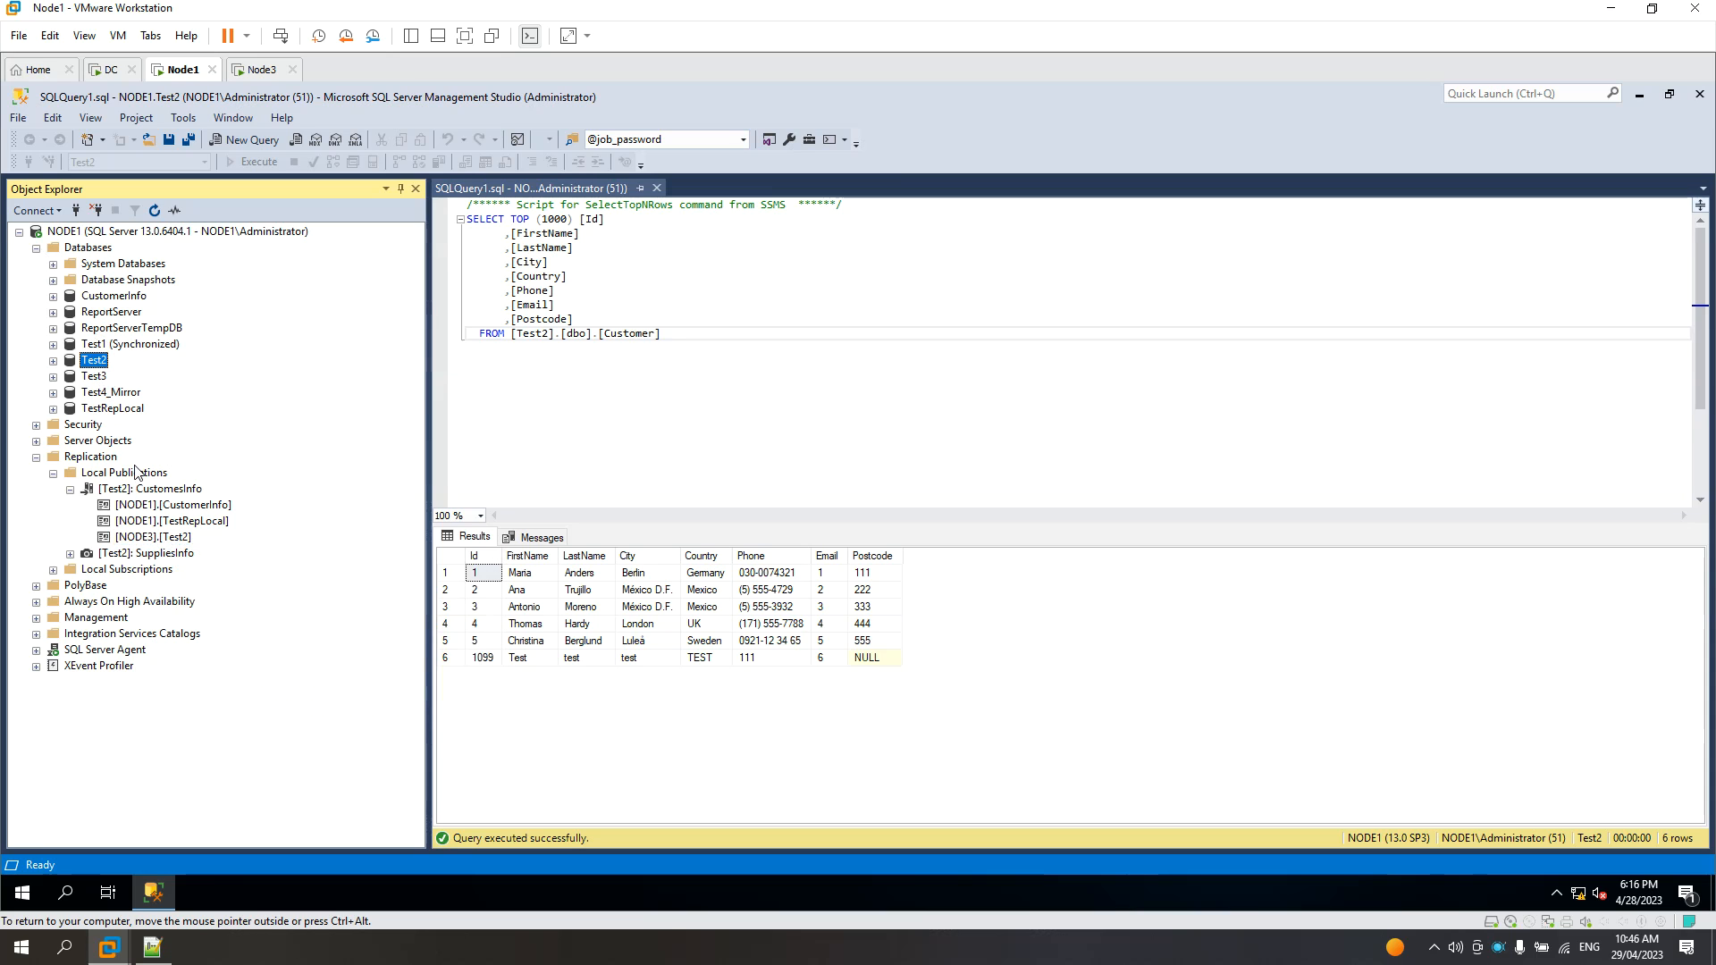
pyautogui.click(153, 537)
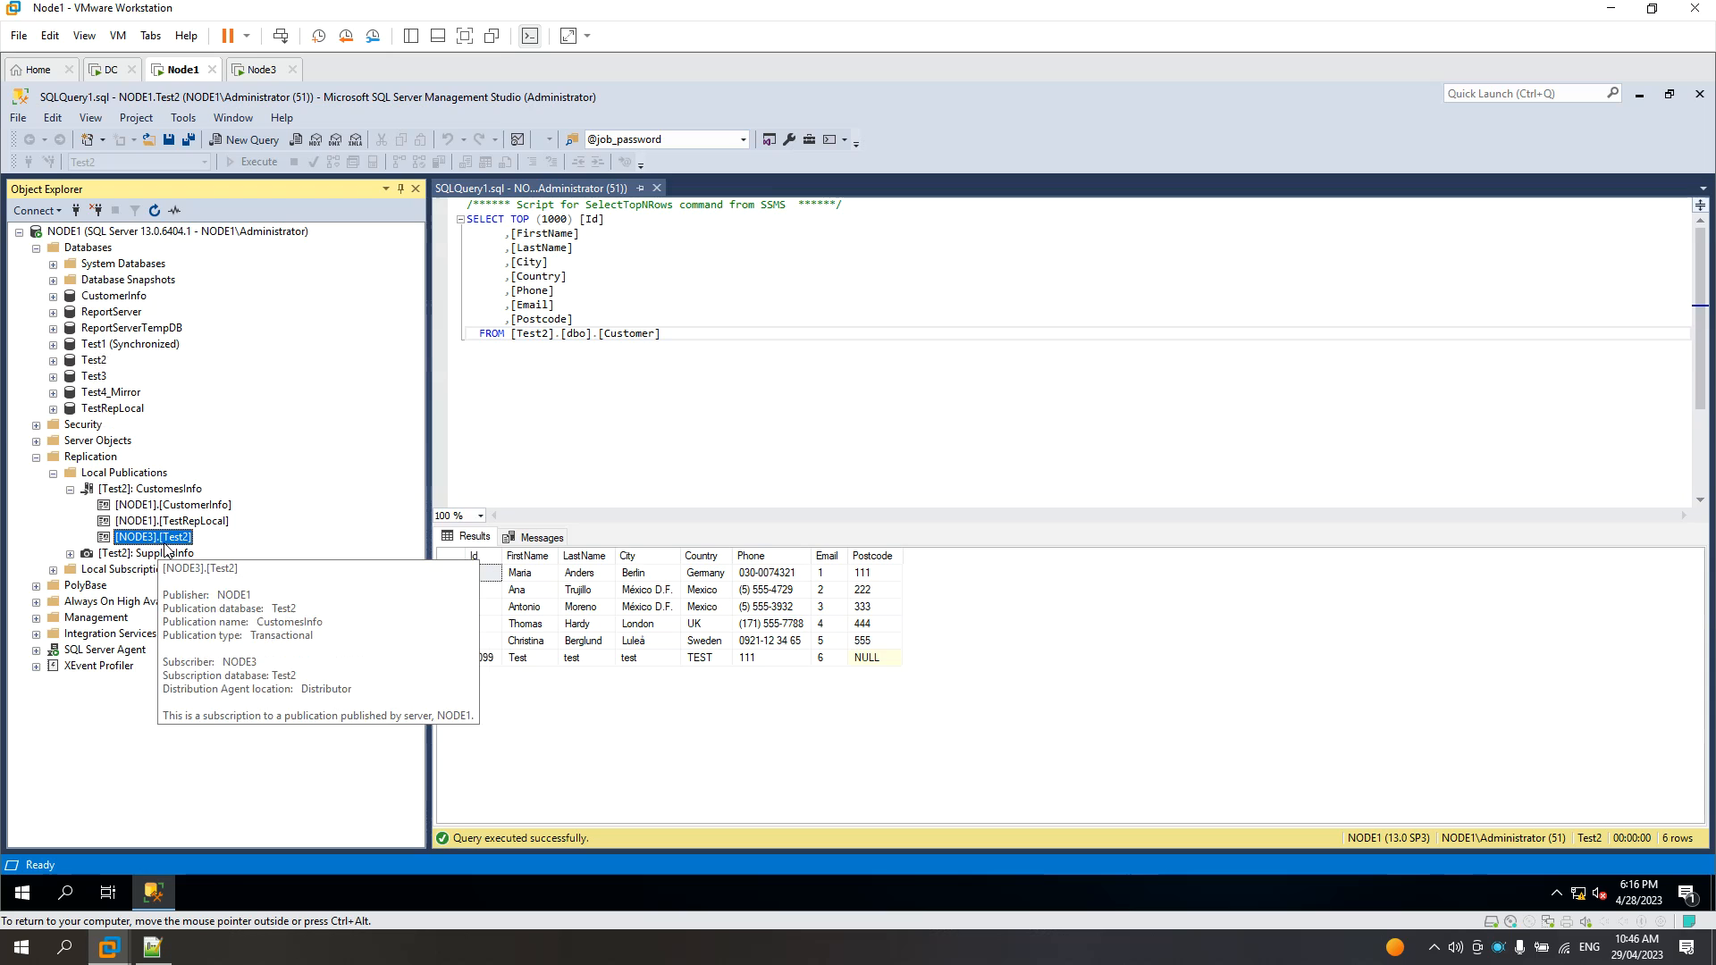
# Switch to the Node3 virtual machine, list its databases, and select Test2
pyautogui.click(261, 70)
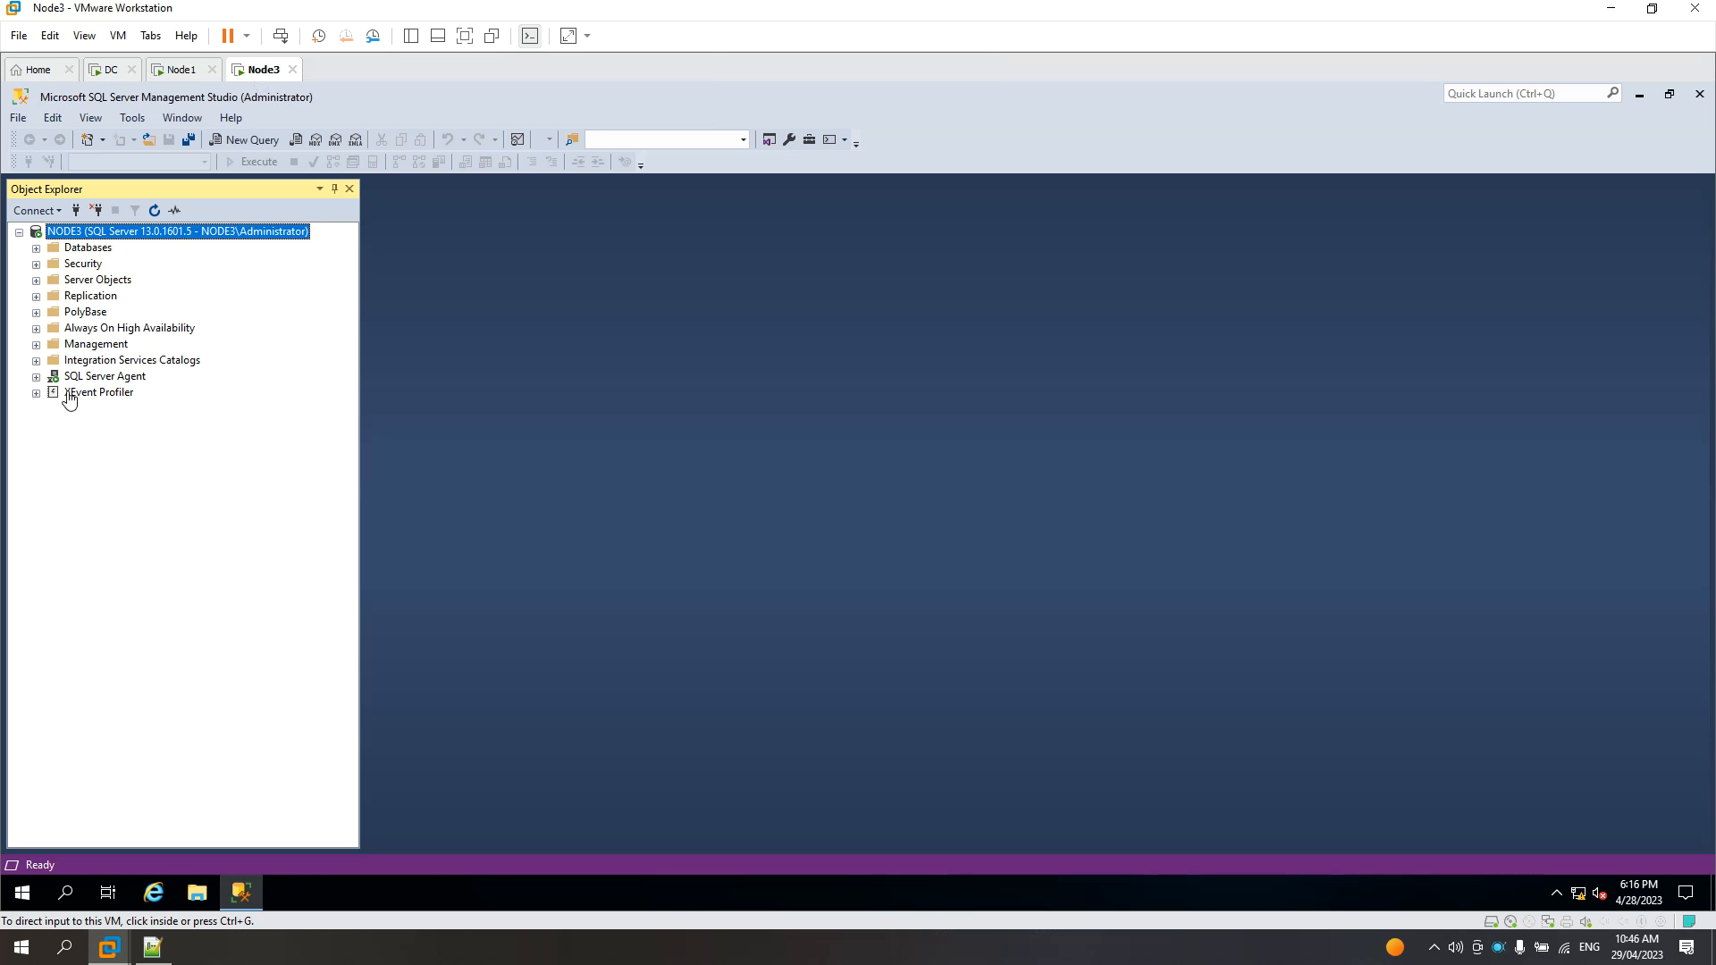
pyautogui.click(38, 253)
pyautogui.click(37, 251)
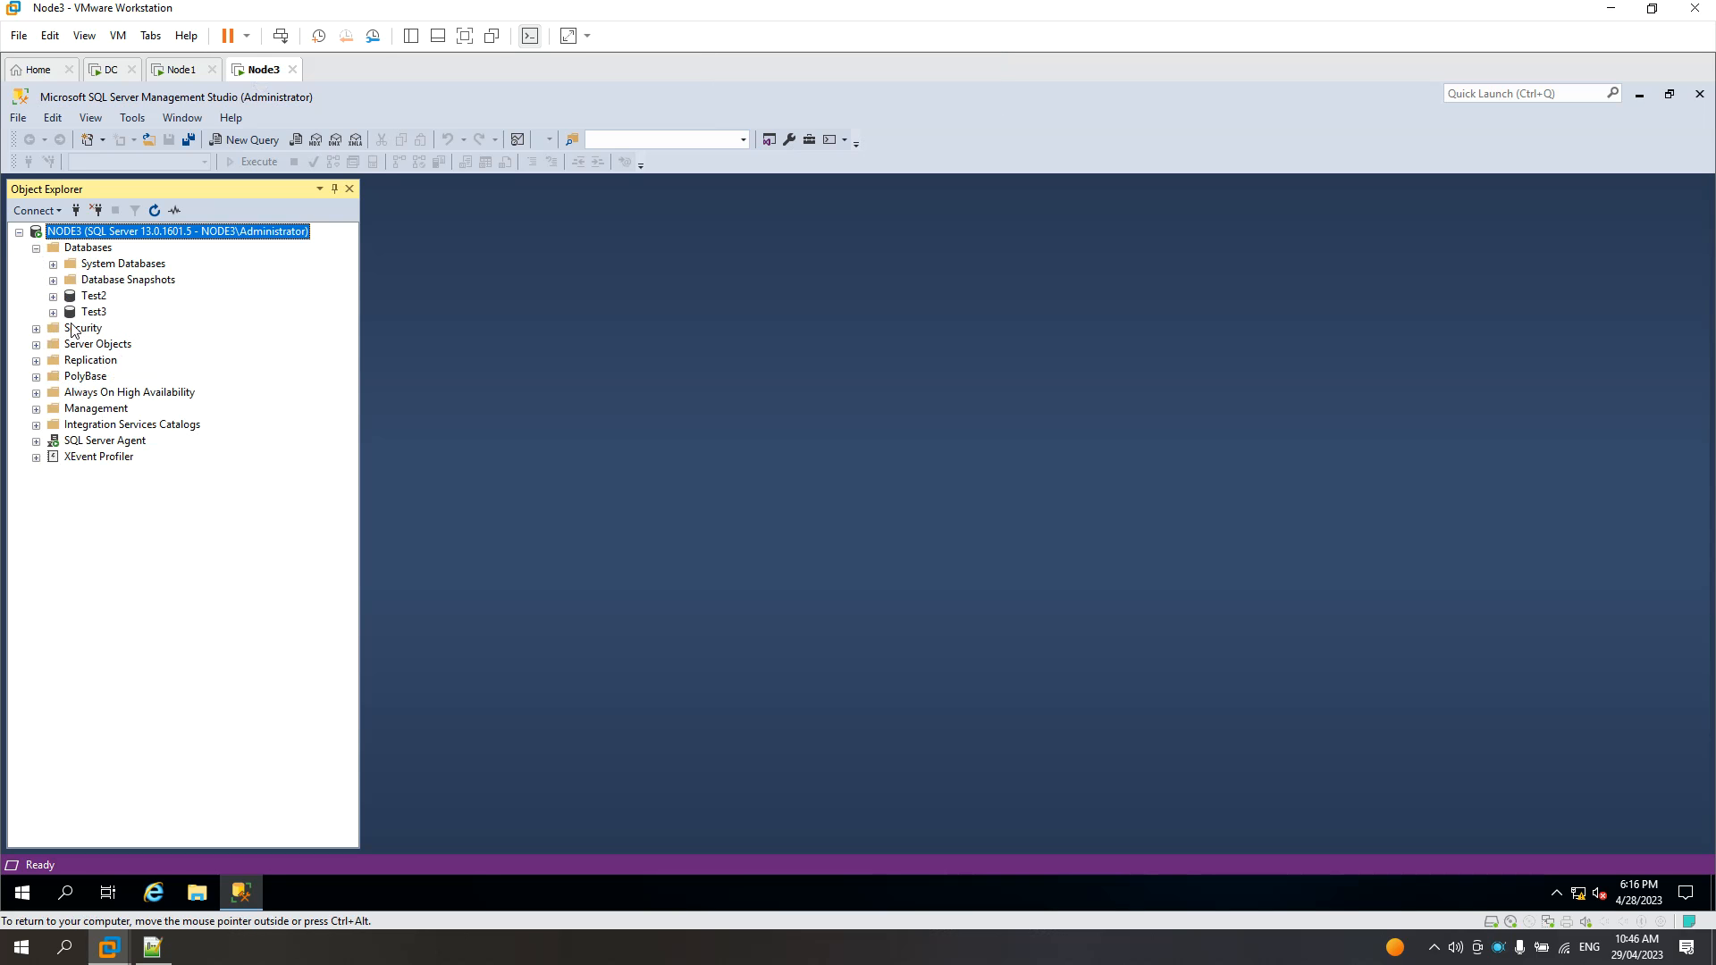
pyautogui.click(95, 299)
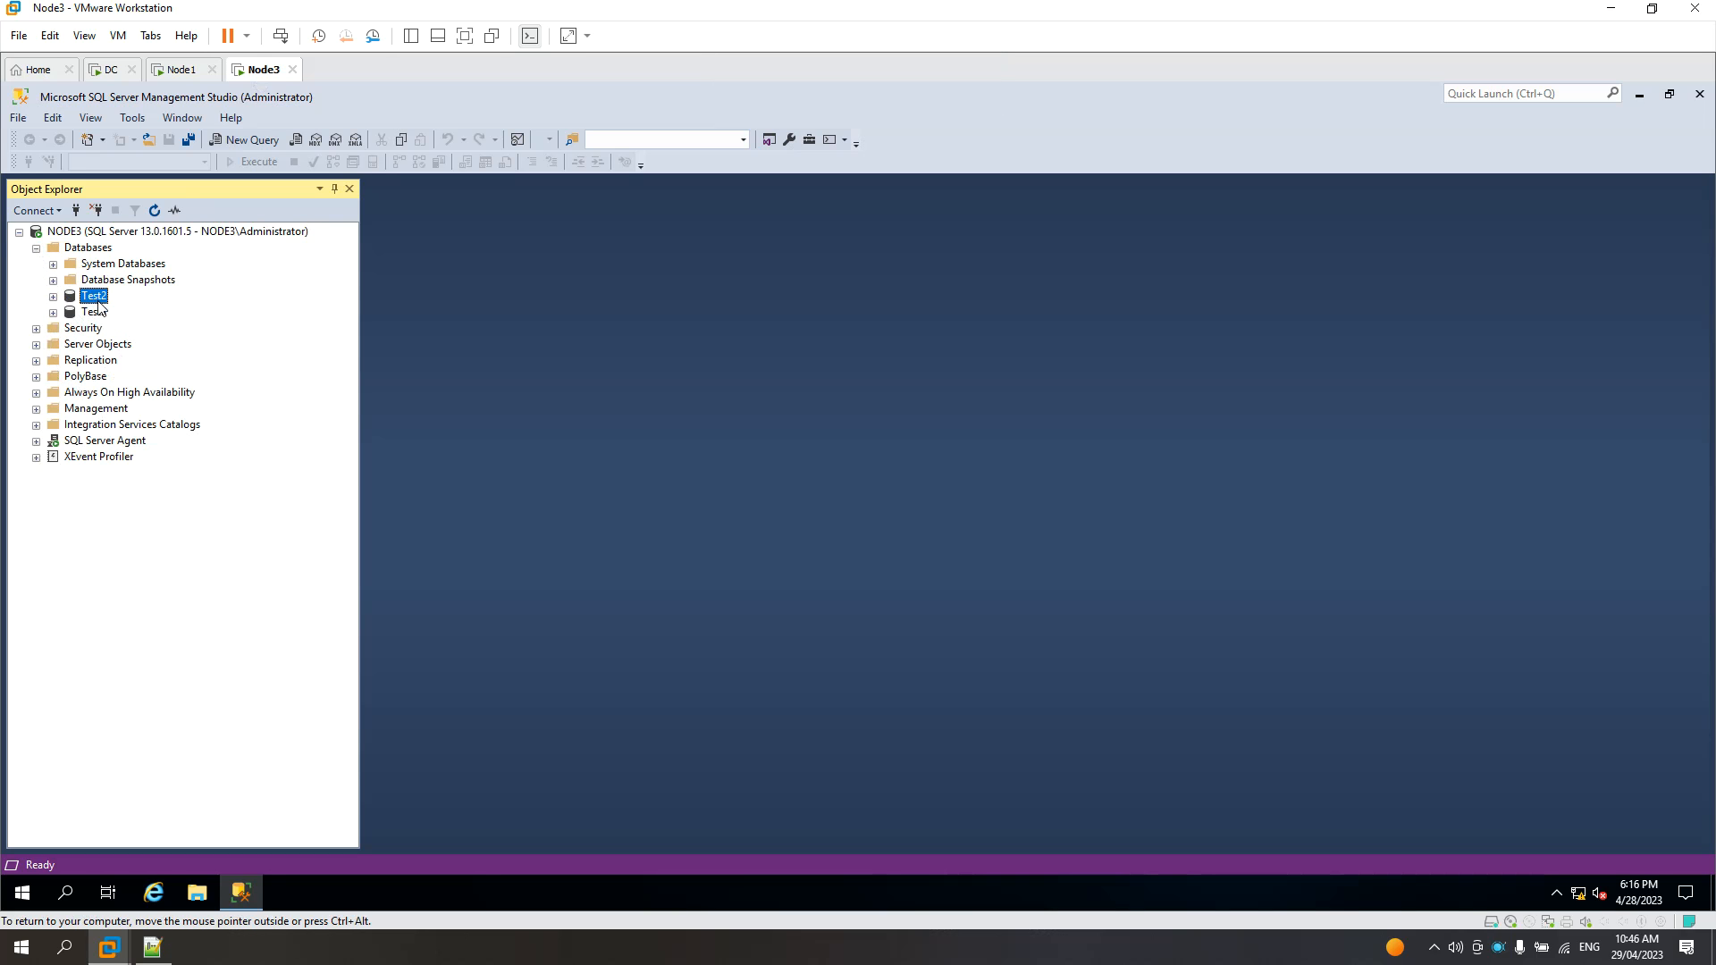
# Switch to Node1 and examine the Postcode values in the Customer query results of Test2
pyautogui.click(176, 77)
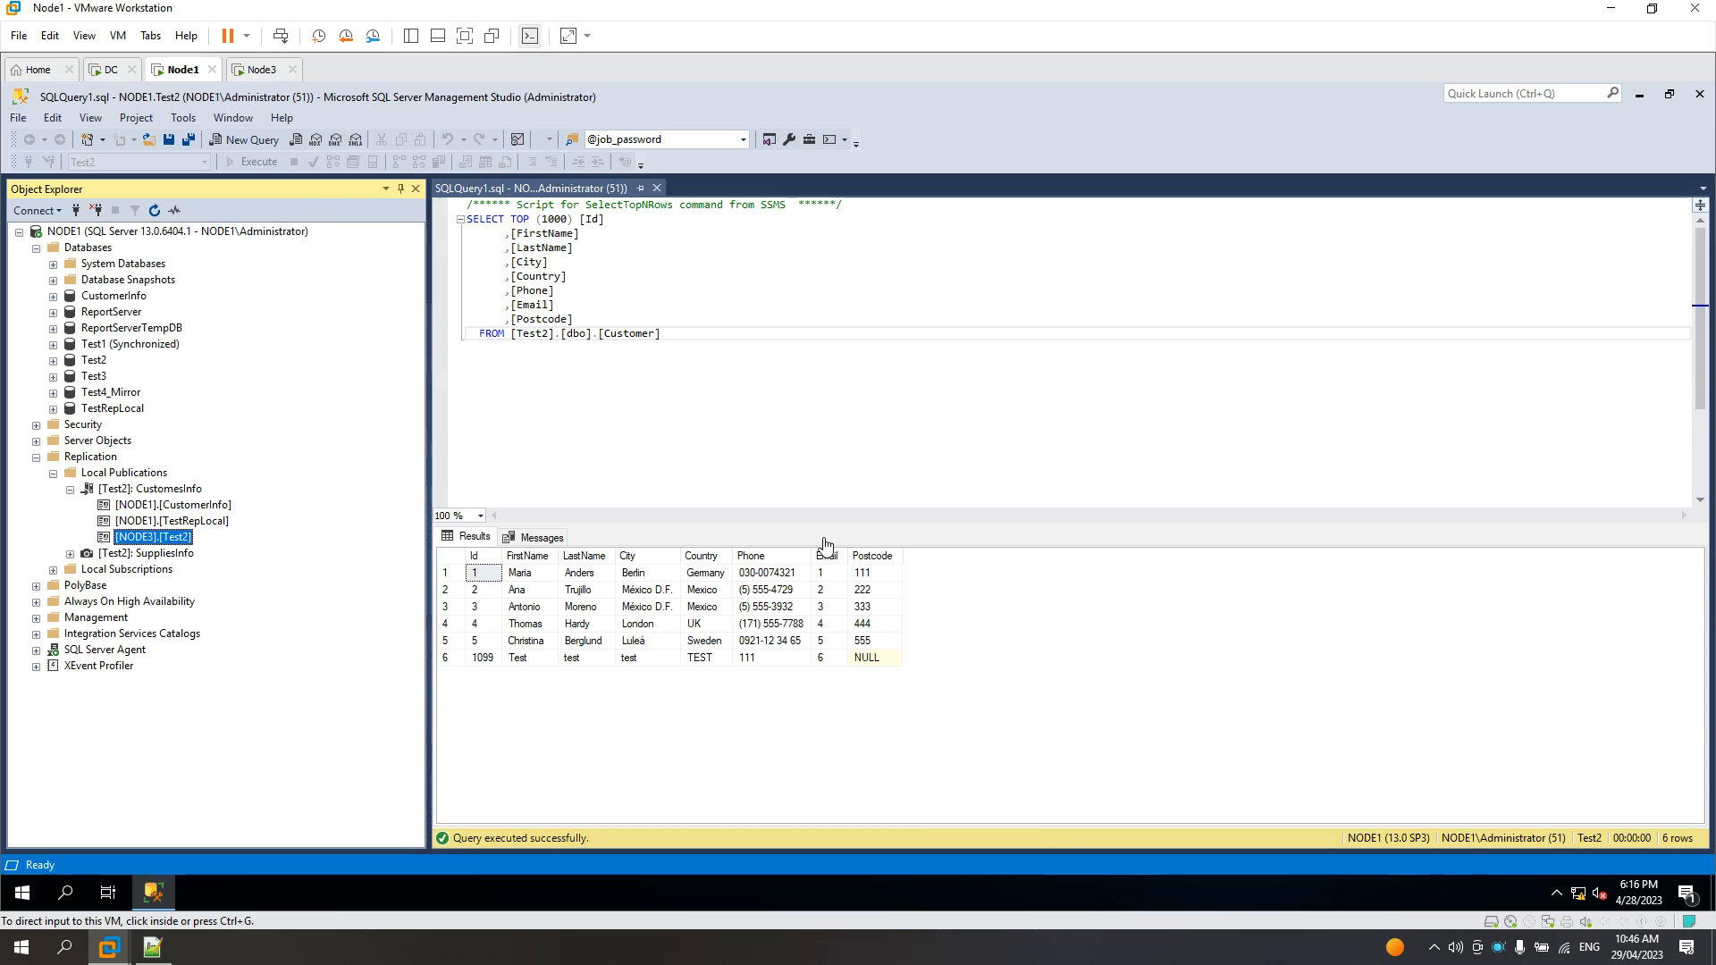
pyautogui.click(629, 335)
pyautogui.moveTo(665, 335); pyautogui.dragTo(598, 333)
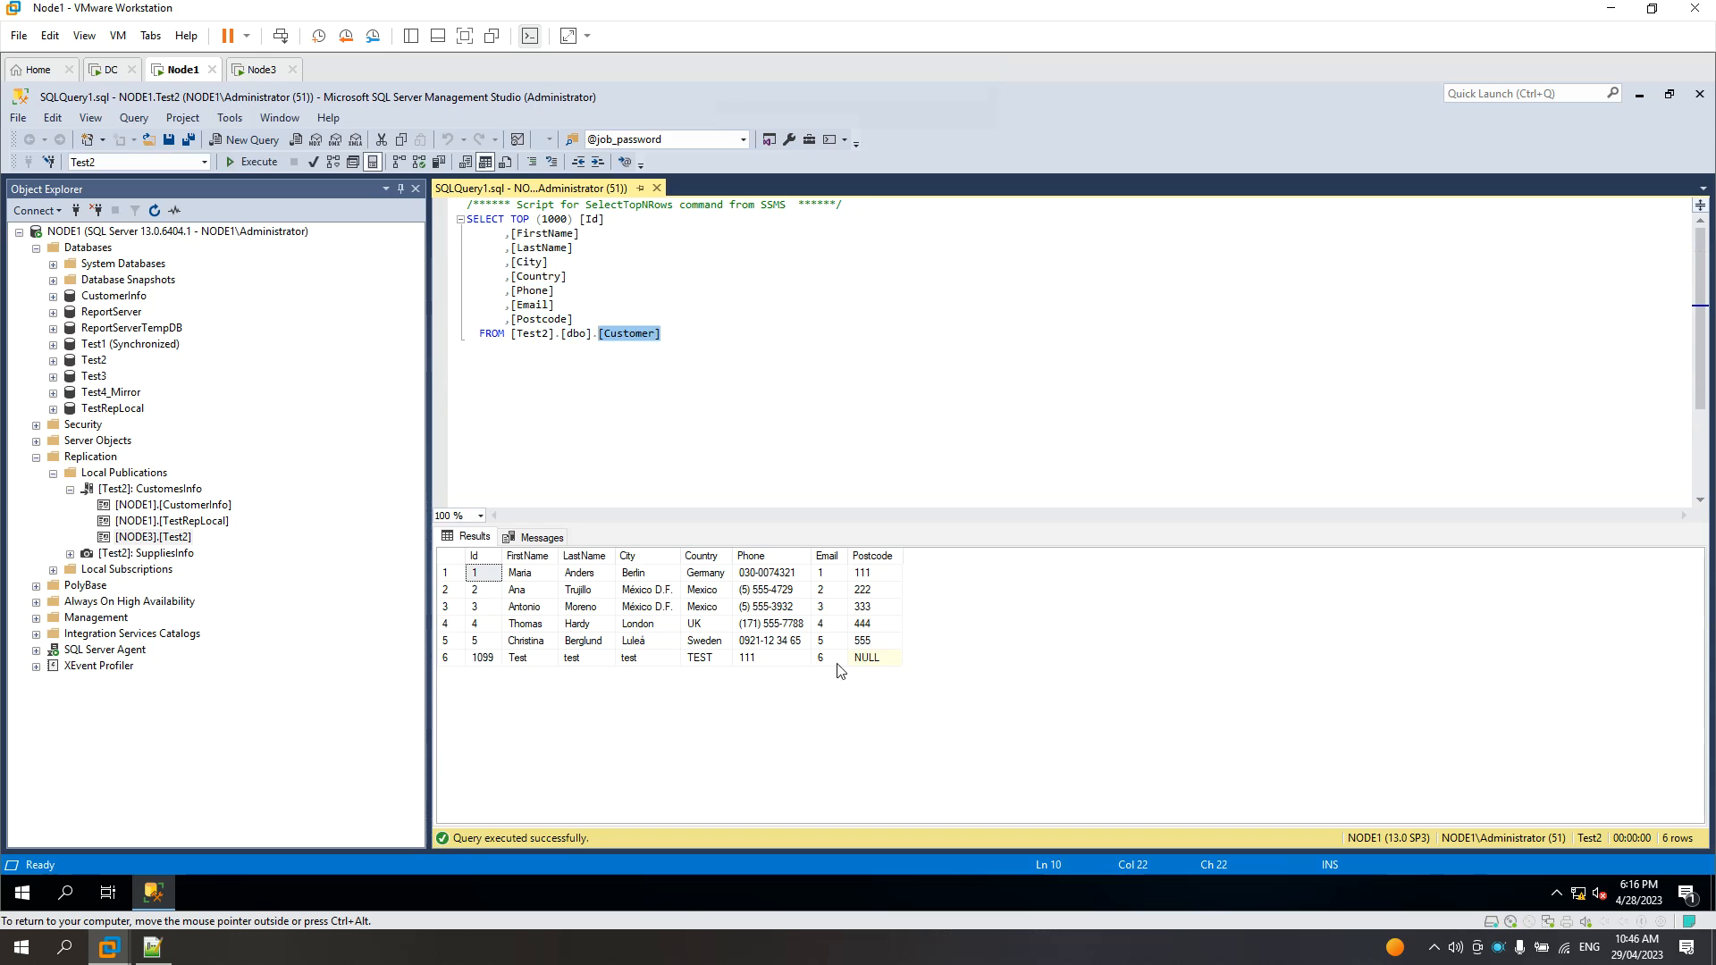
pyautogui.click(874, 594)
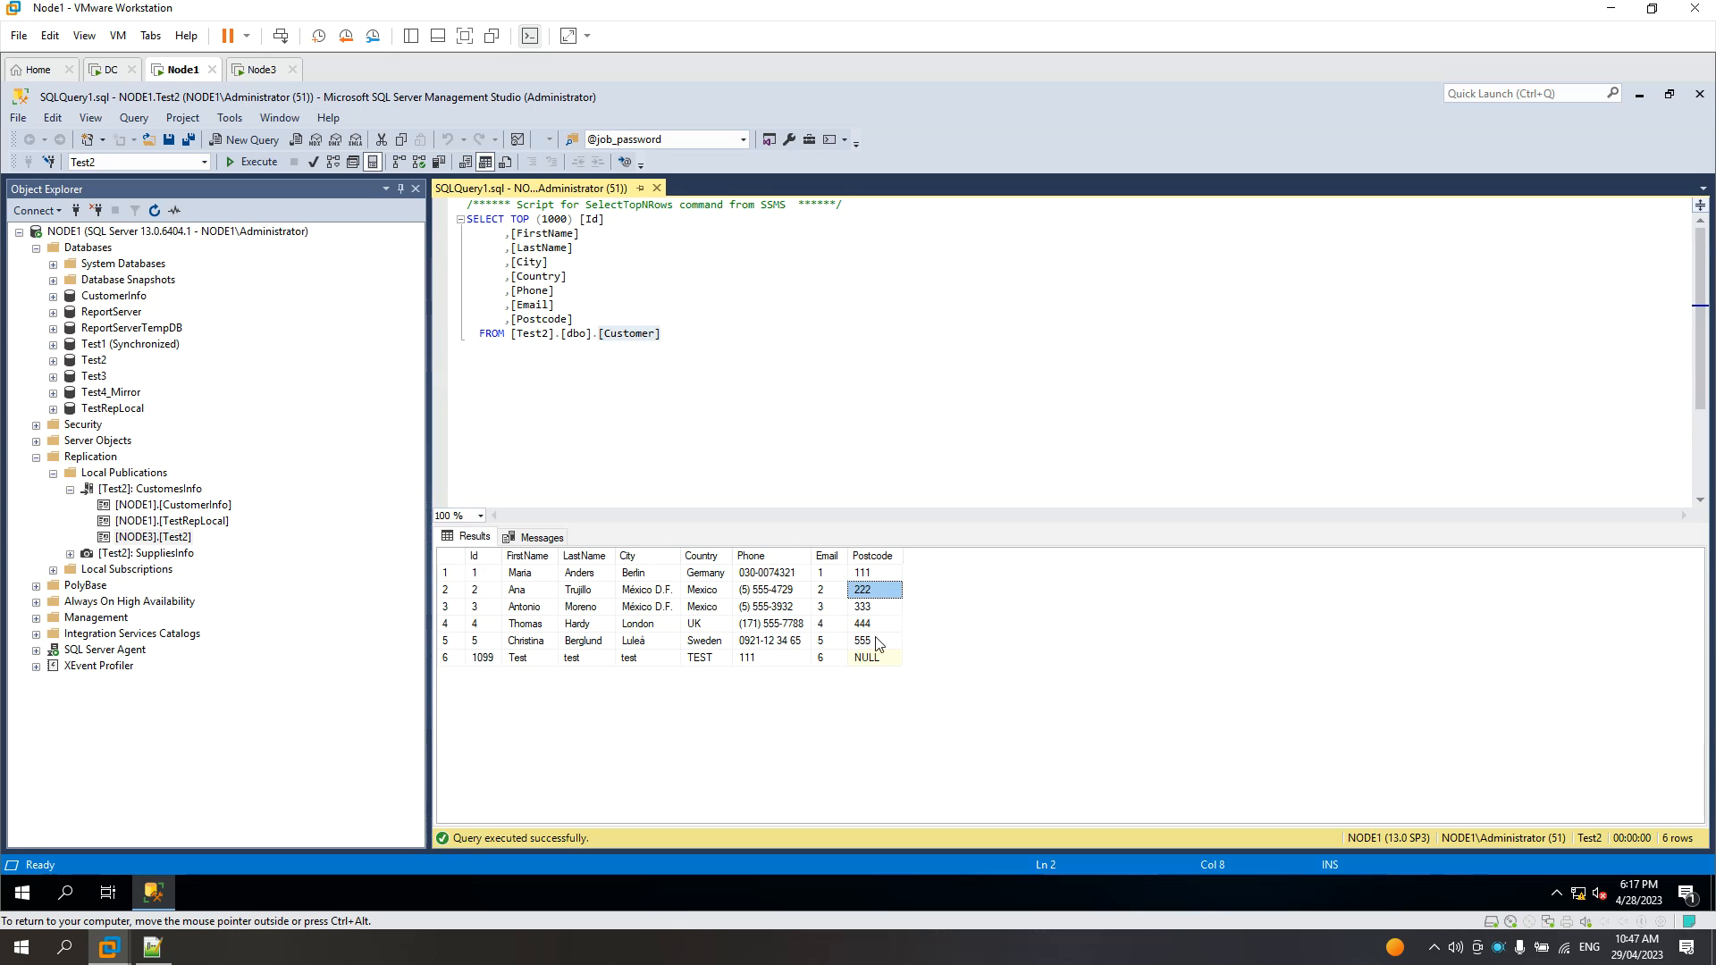
# Switch to Node3, query the top 1000 rows of dbo.Customer in Test2, and enlarge the results area
pyautogui.click(261, 69)
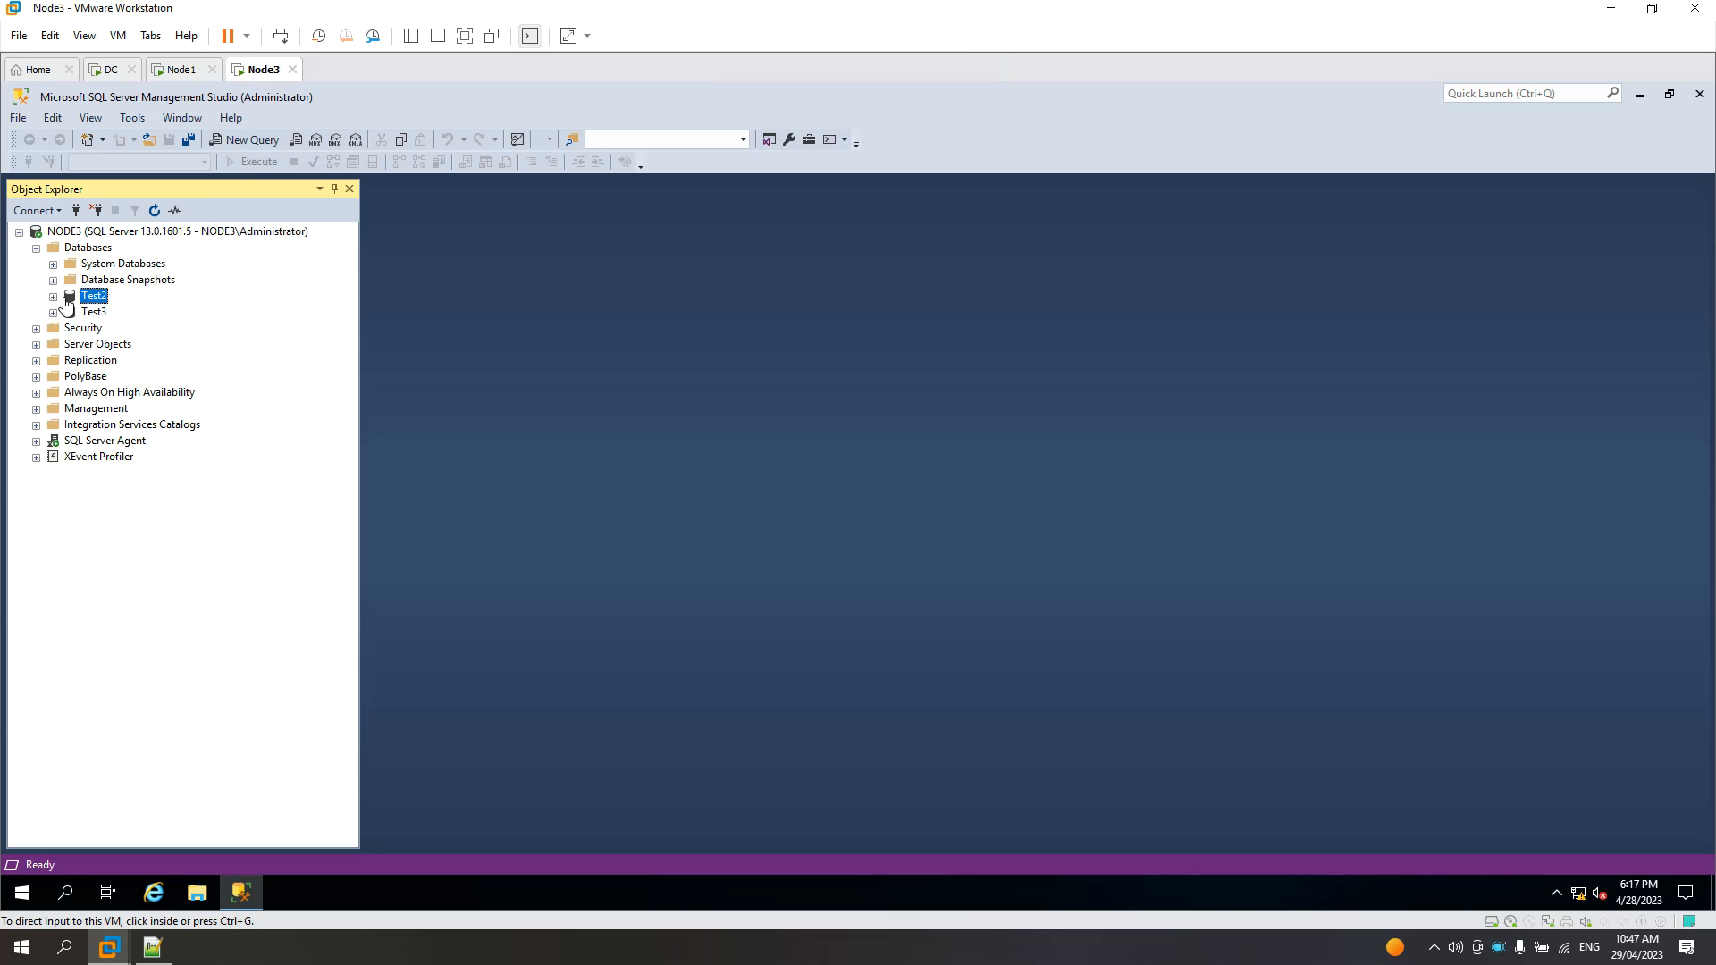
pyautogui.click(51, 302)
pyautogui.click(53, 301)
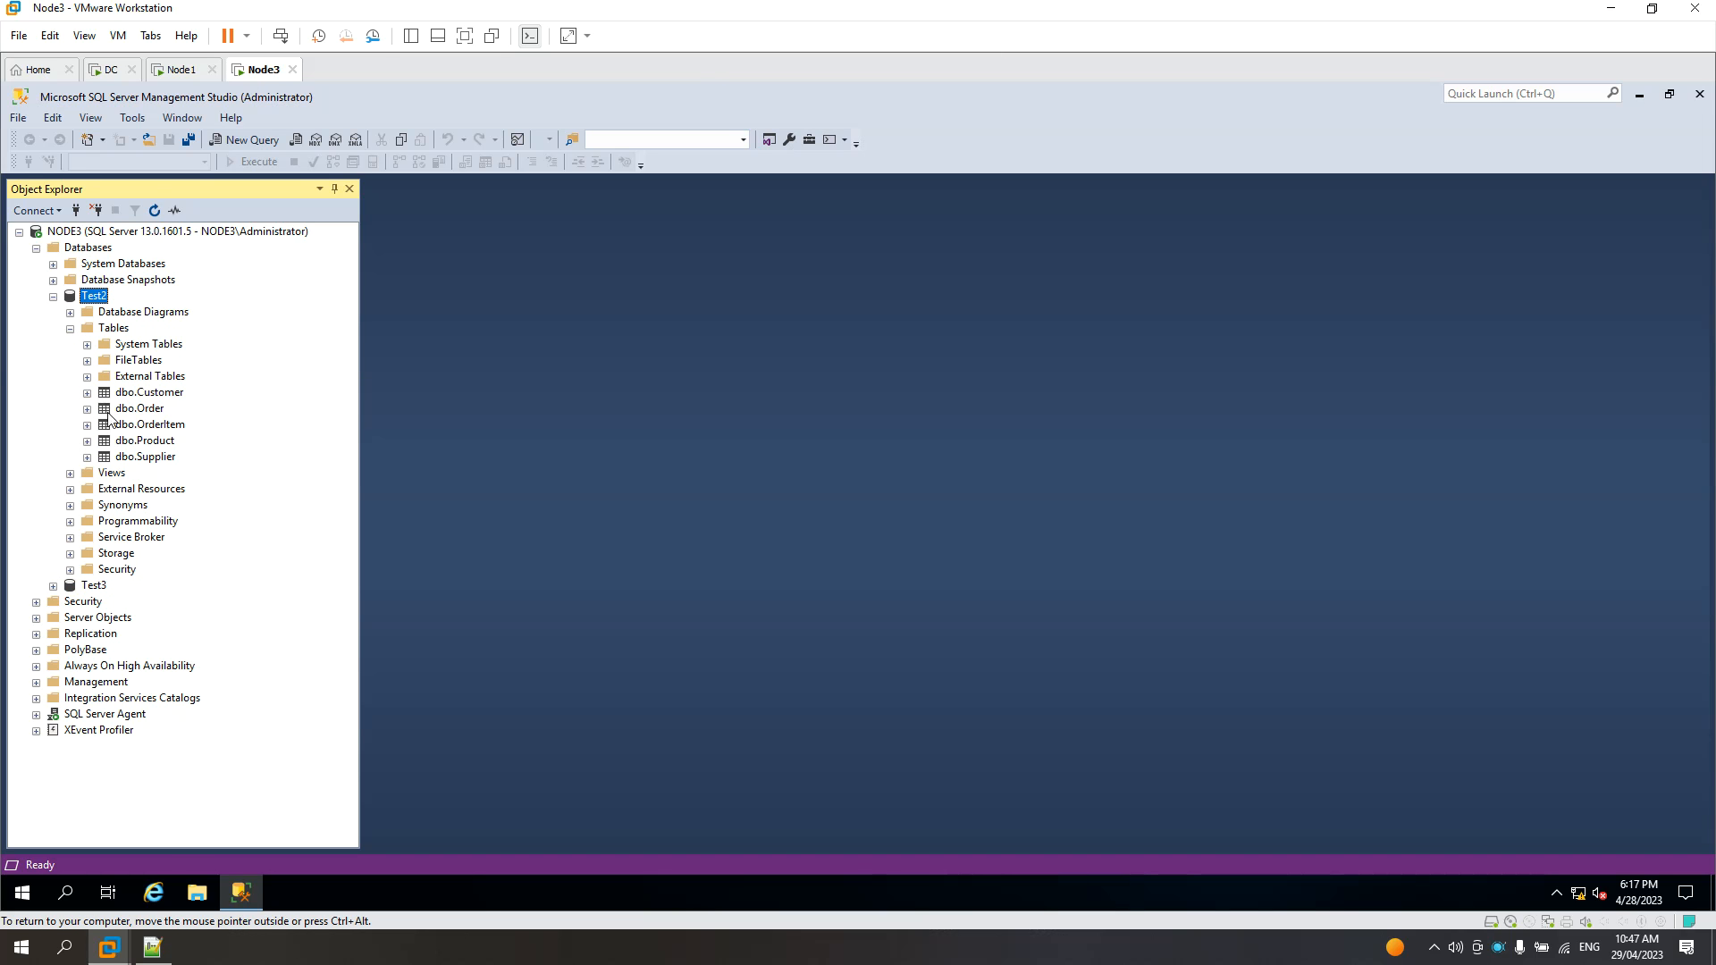
pyautogui.rightClick(143, 394)
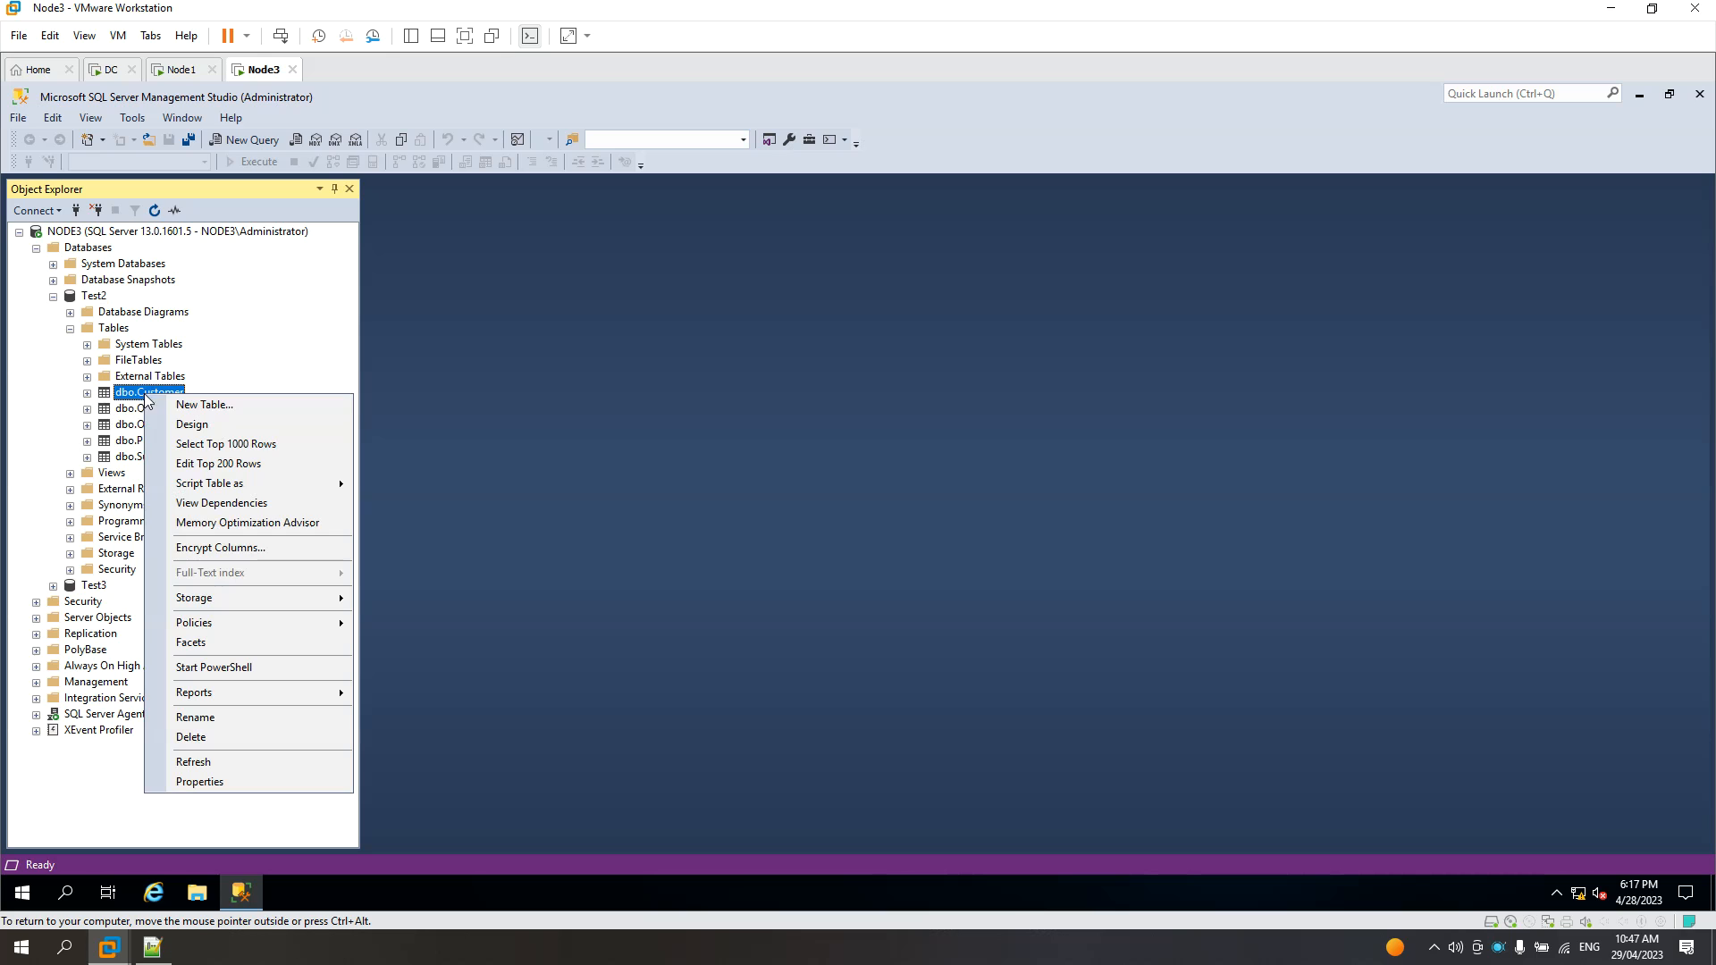
pyautogui.click(218, 444)
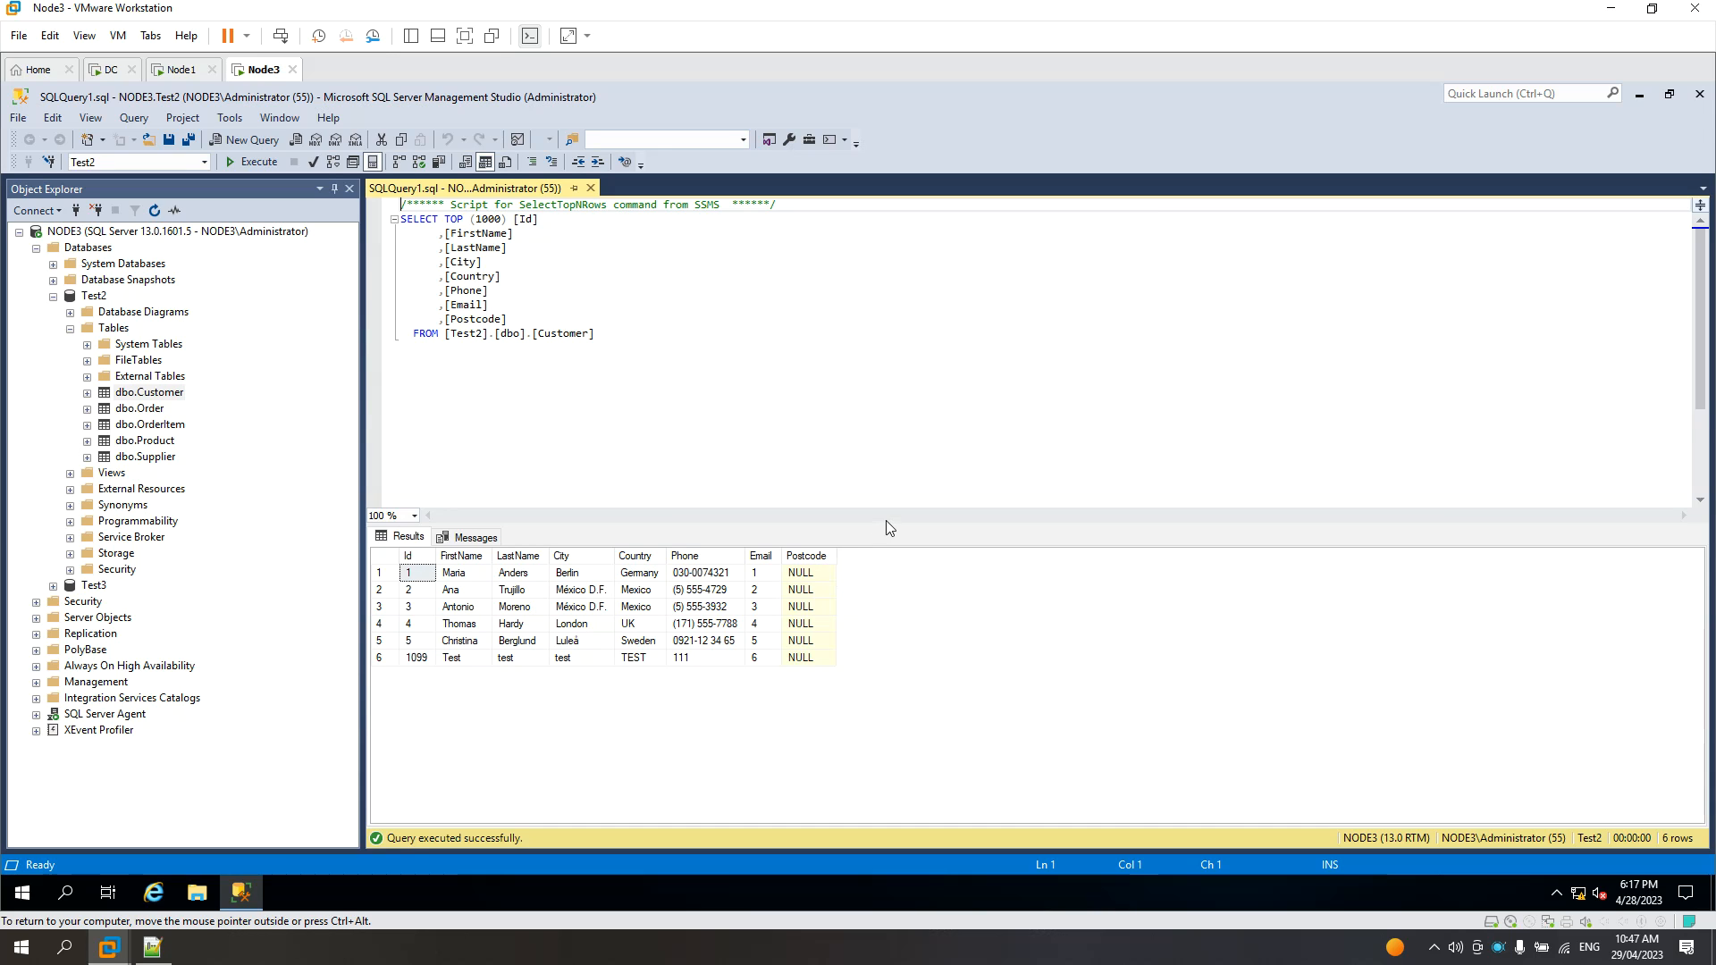
pyautogui.moveTo(886, 523); pyautogui.dragTo(879, 465)
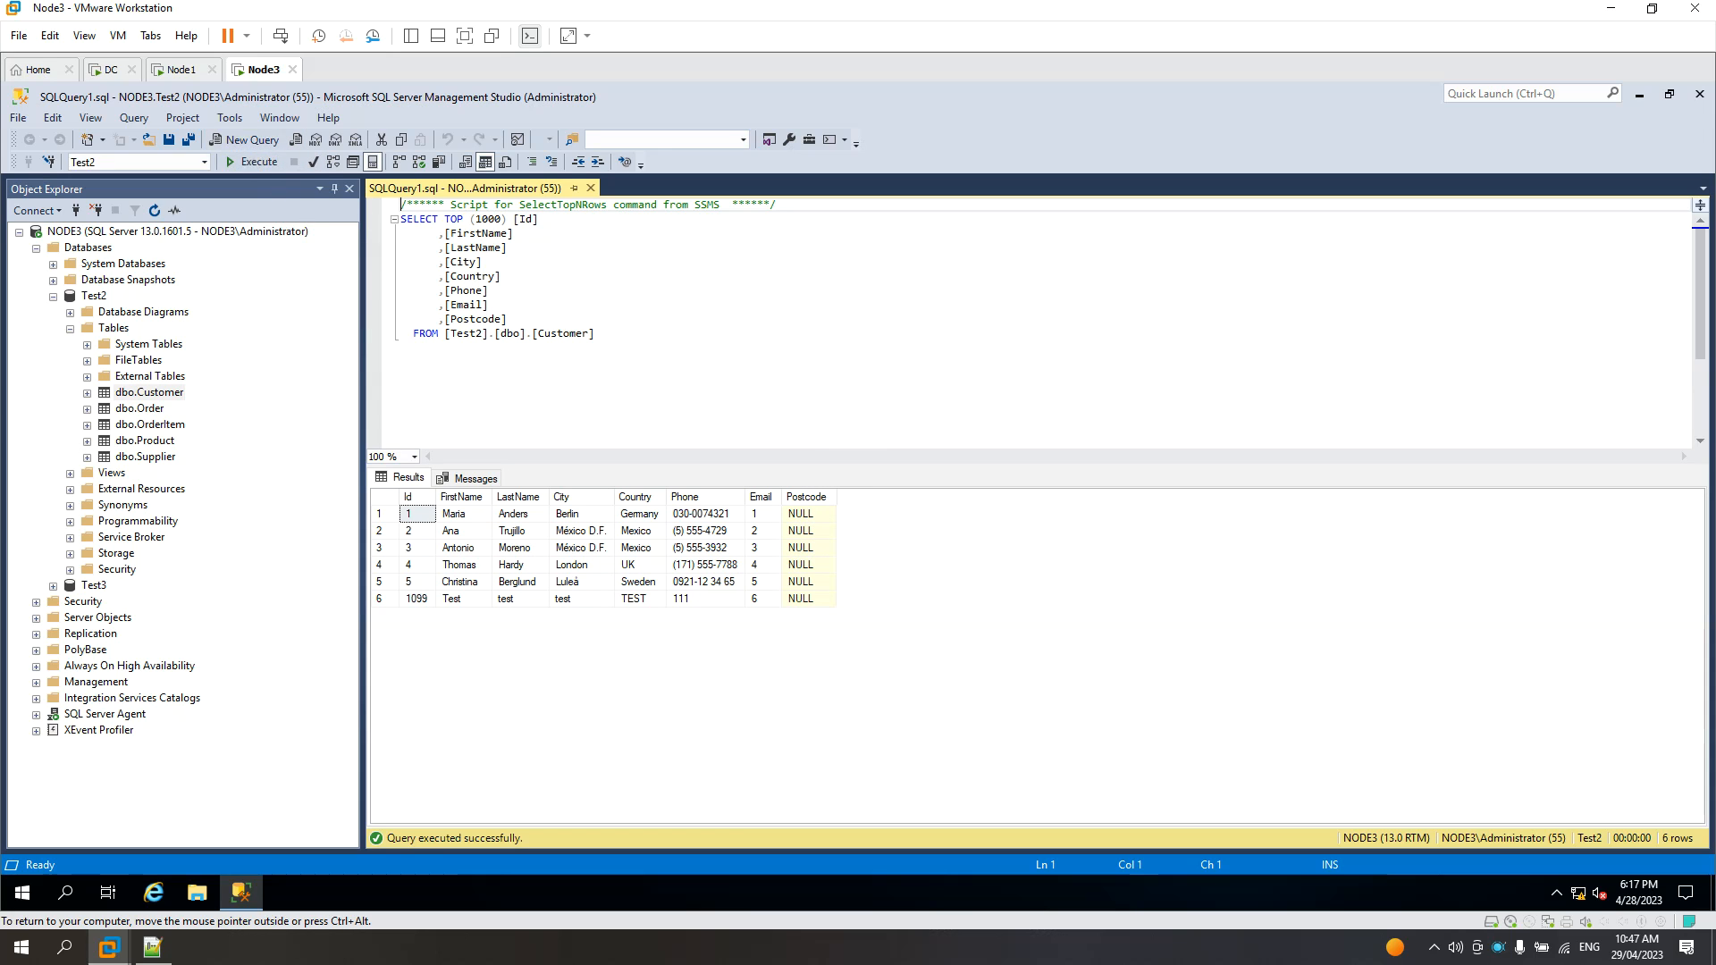
# Switch back to Node1 and inspect the details of the CustomesInfo publication's [NODE3].[Test2] subscription
pyautogui.click(178, 72)
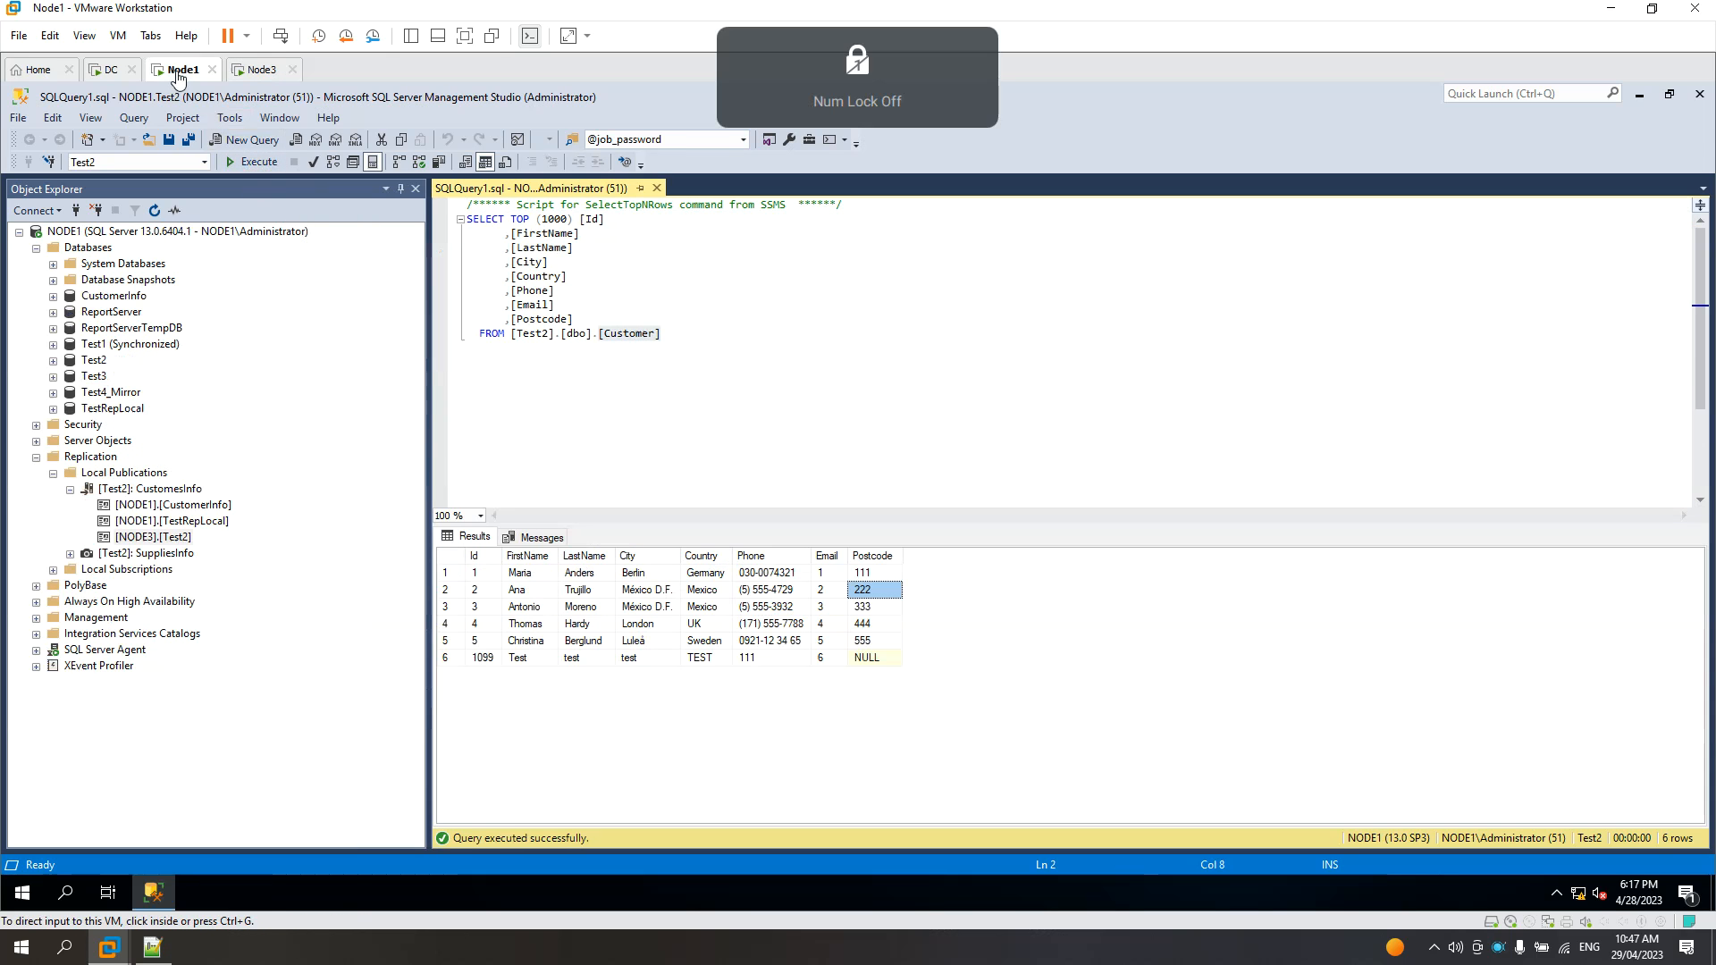
pyautogui.click(166, 490)
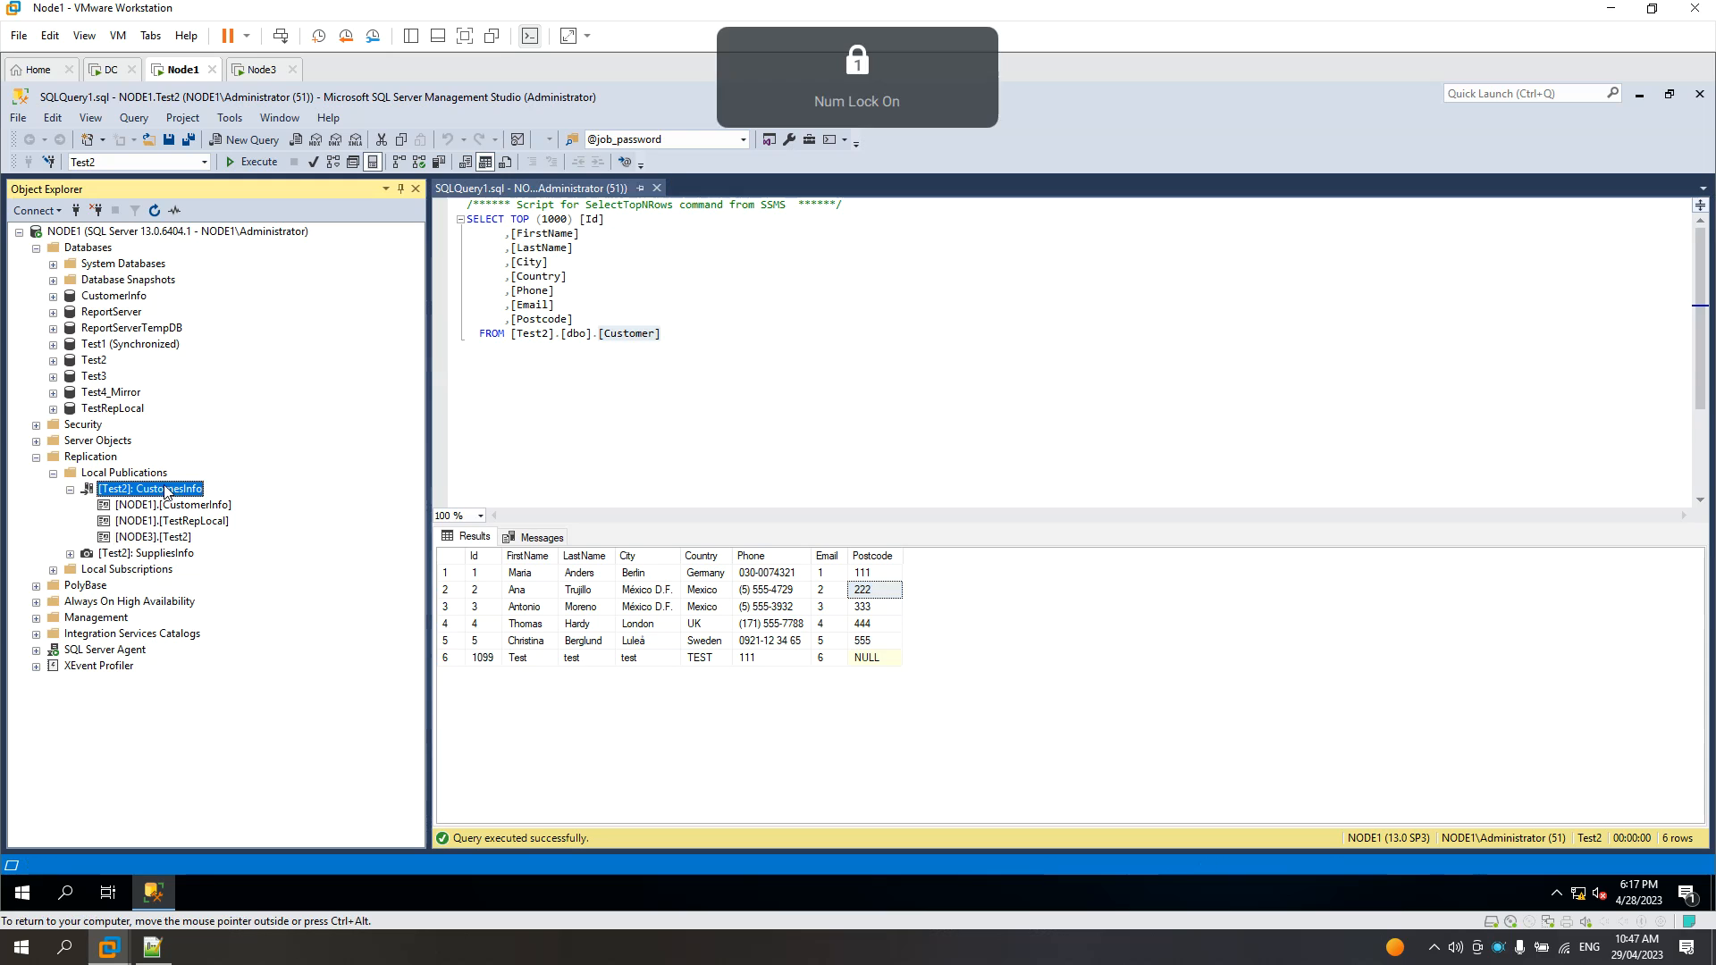
pyautogui.click(173, 538)
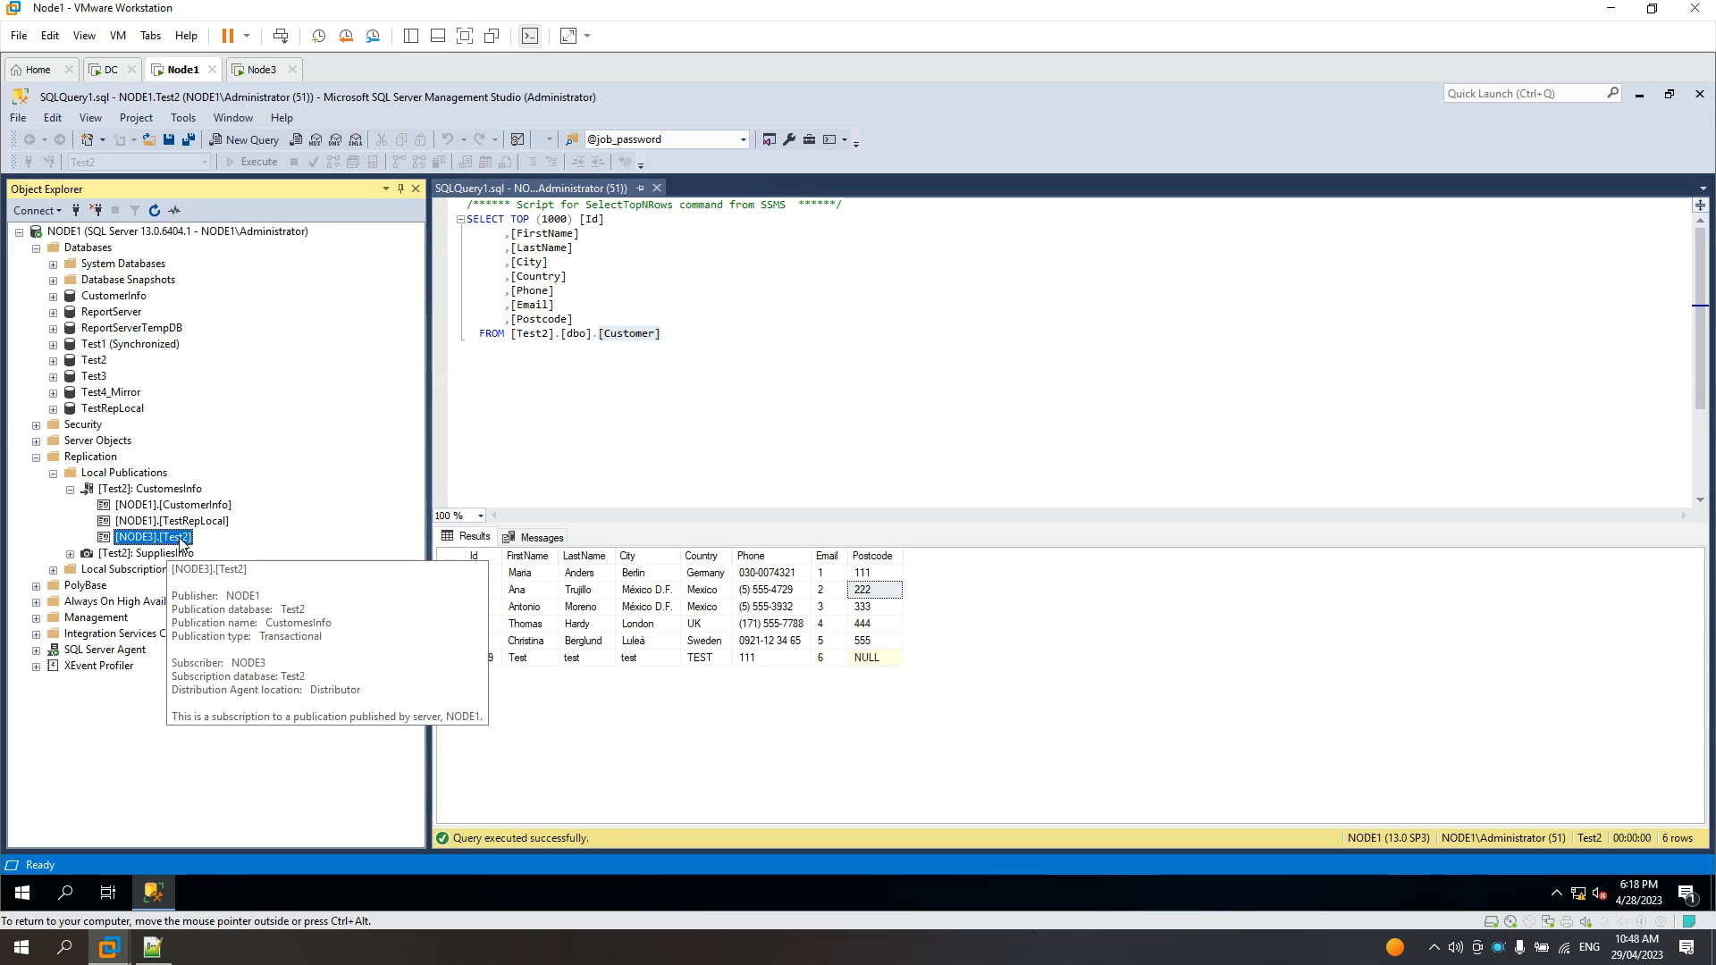
pyautogui.rightClick(183, 542)
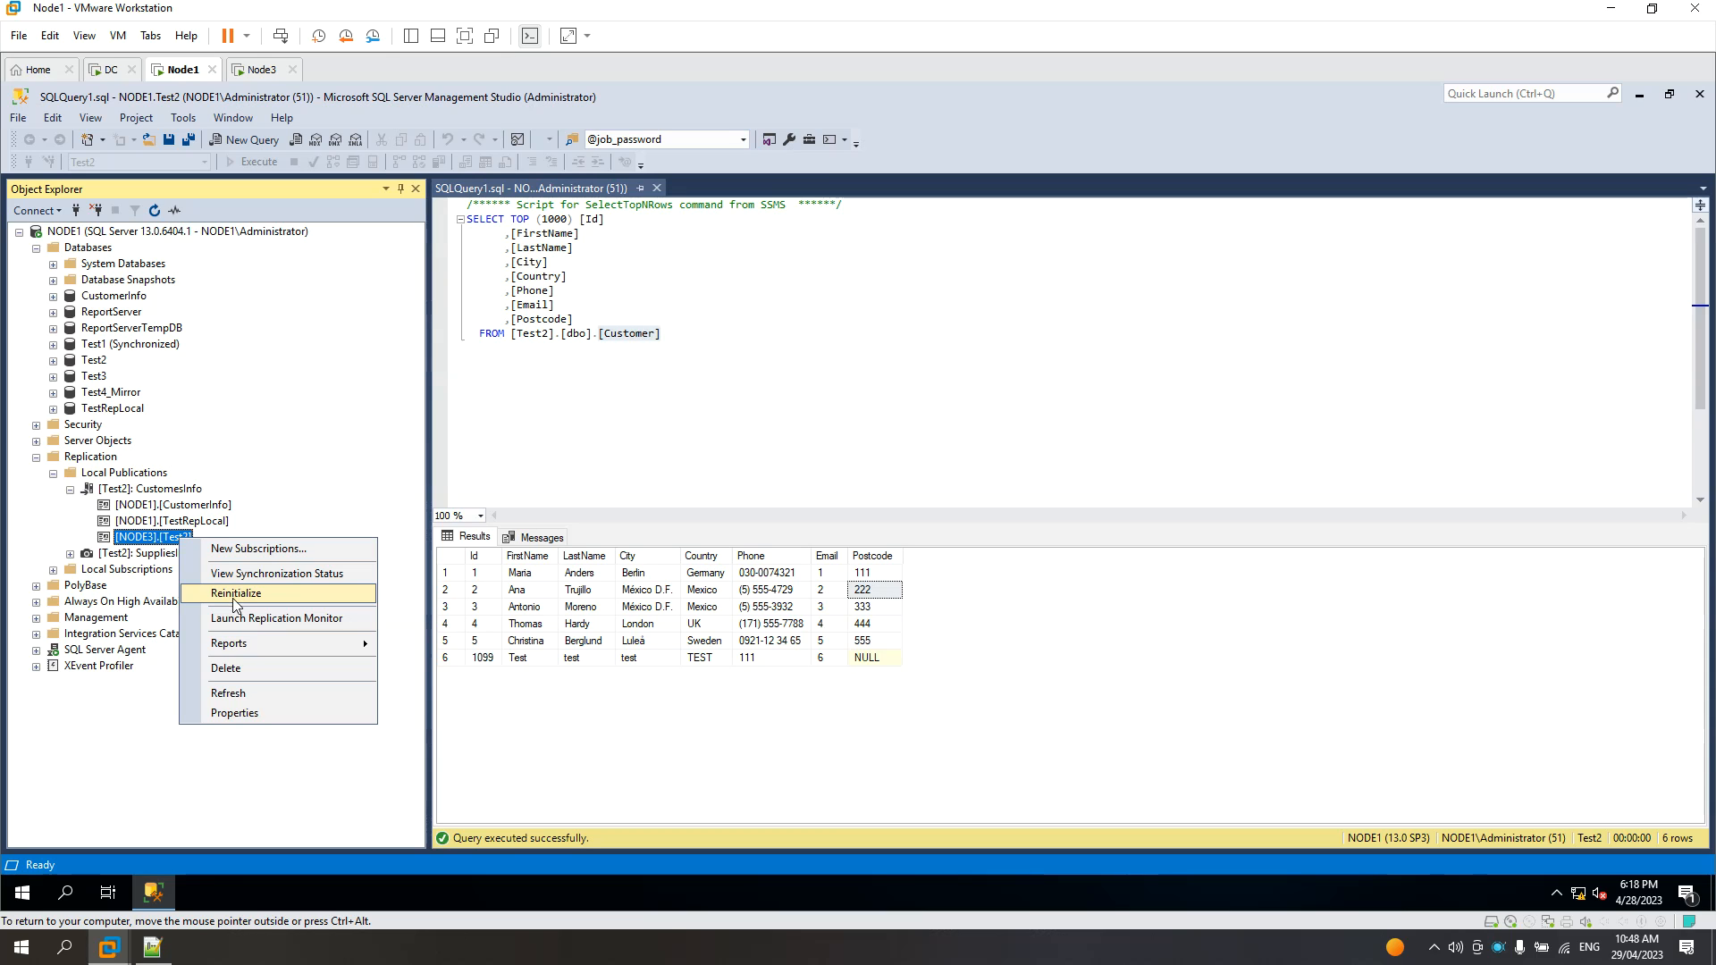
pyautogui.click(276, 592)
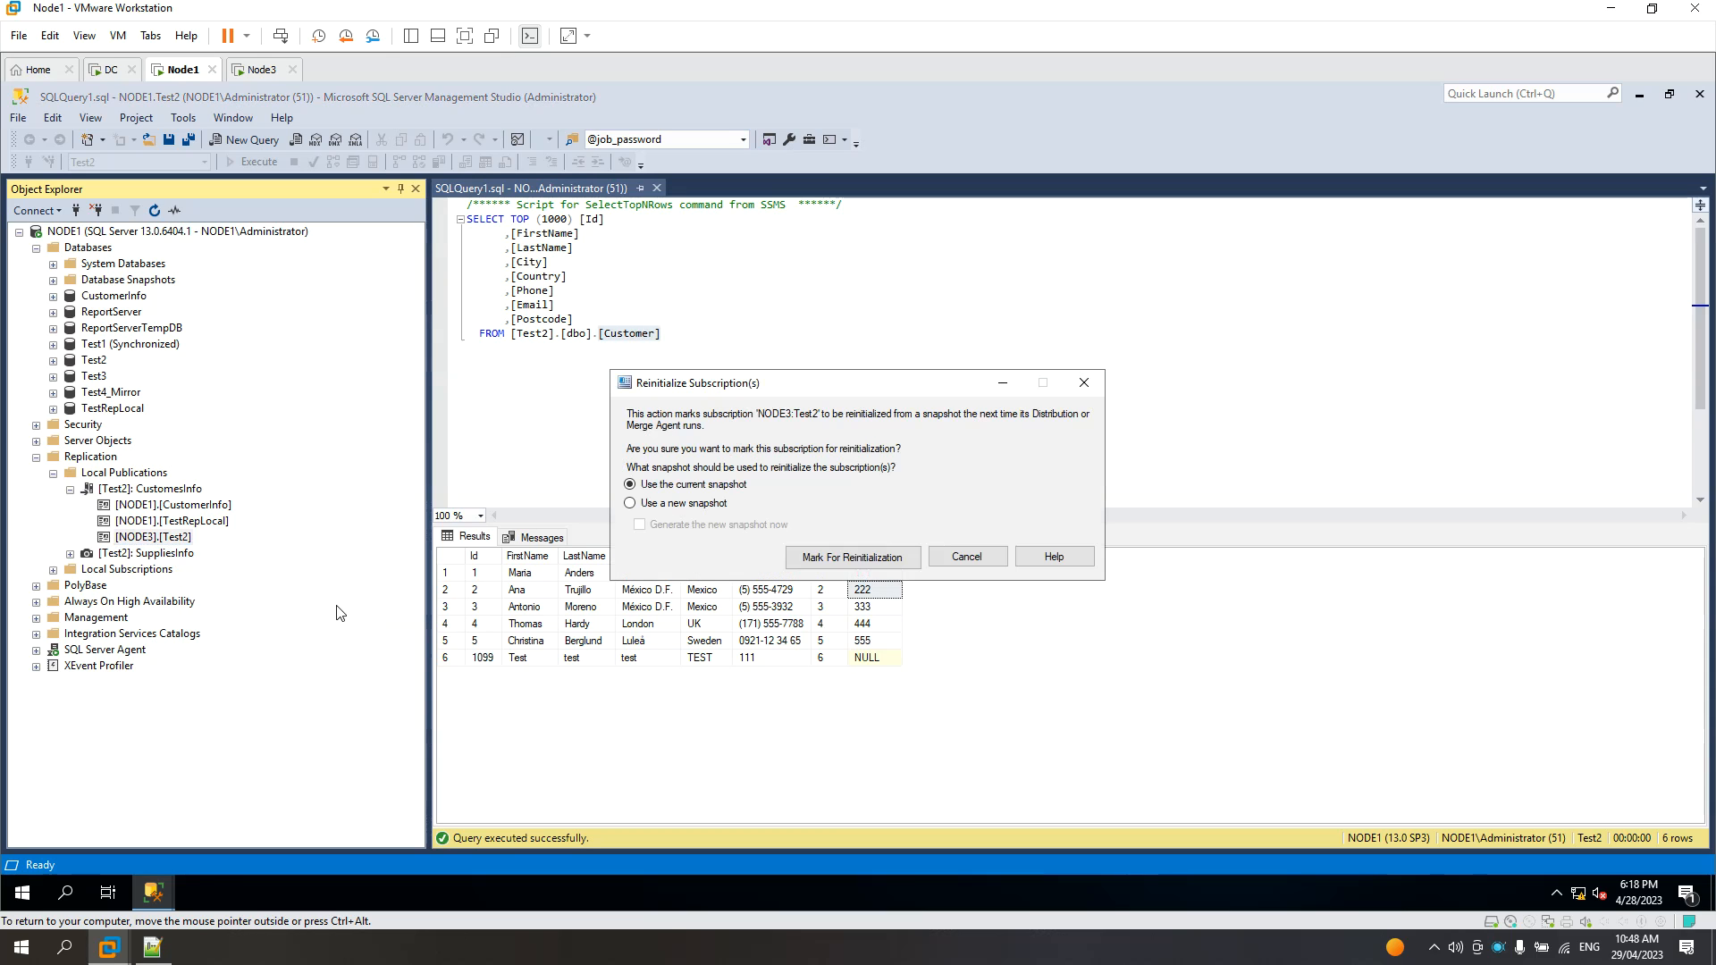
pyautogui.click(971, 563)
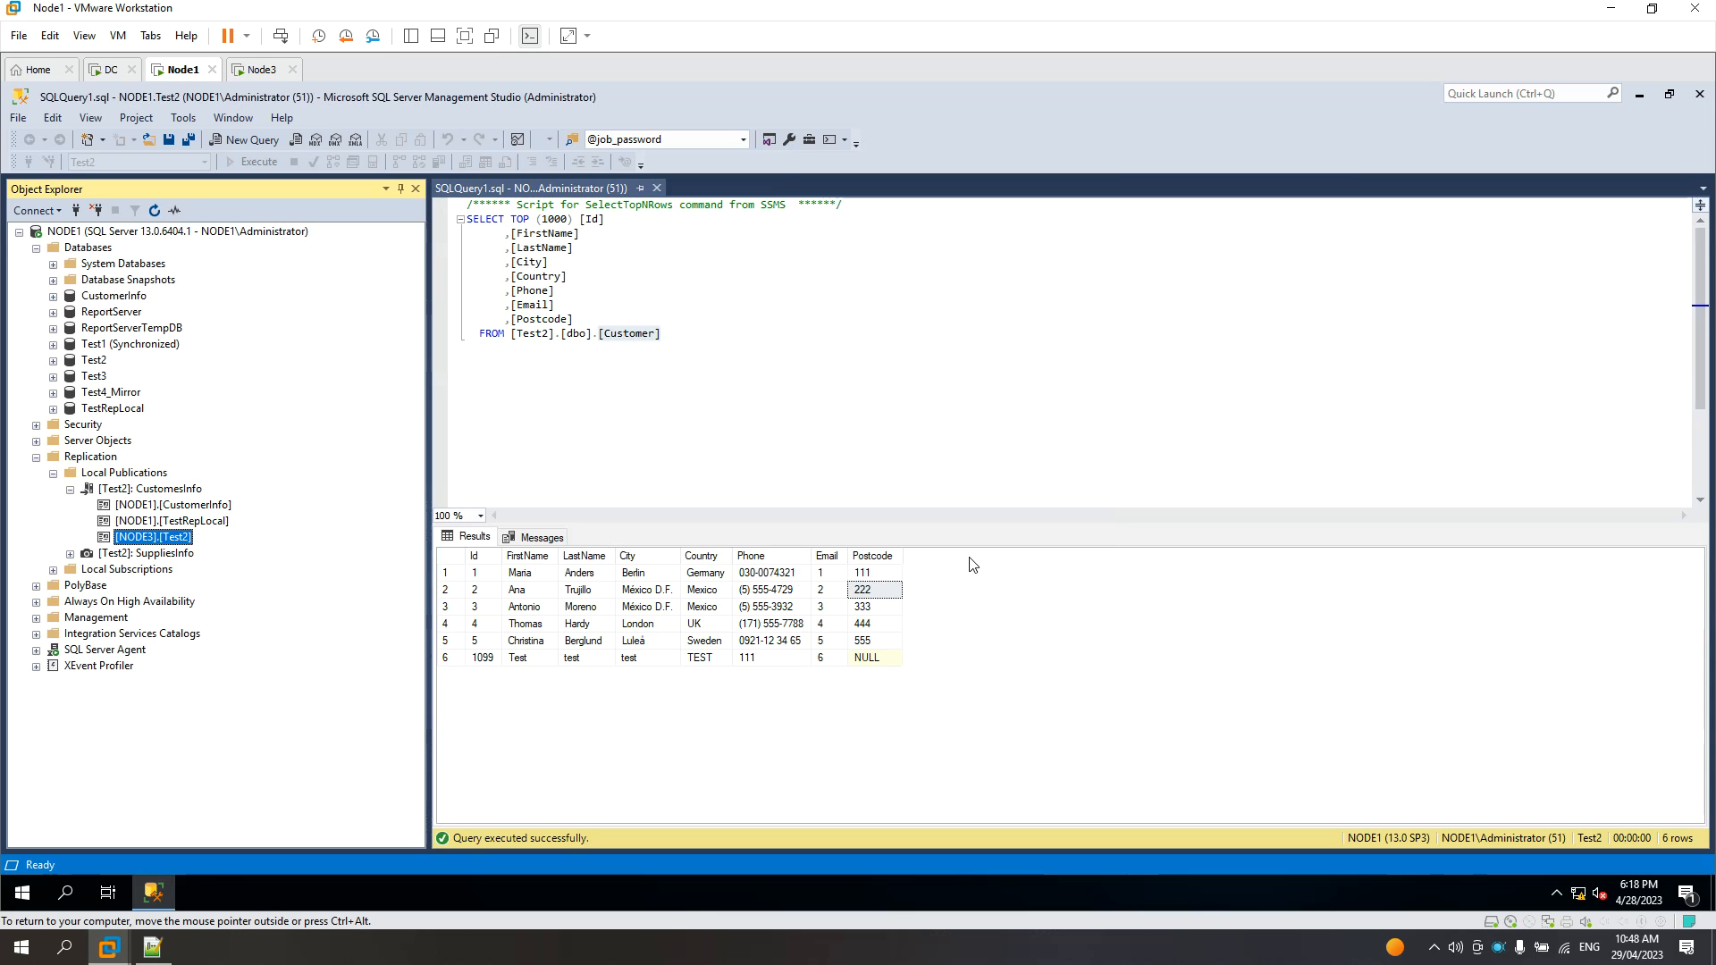
# View the synchronization status of the [NODE3].[Test2] subscription, including its last status message, and close it
pyautogui.rightClick(167, 545)
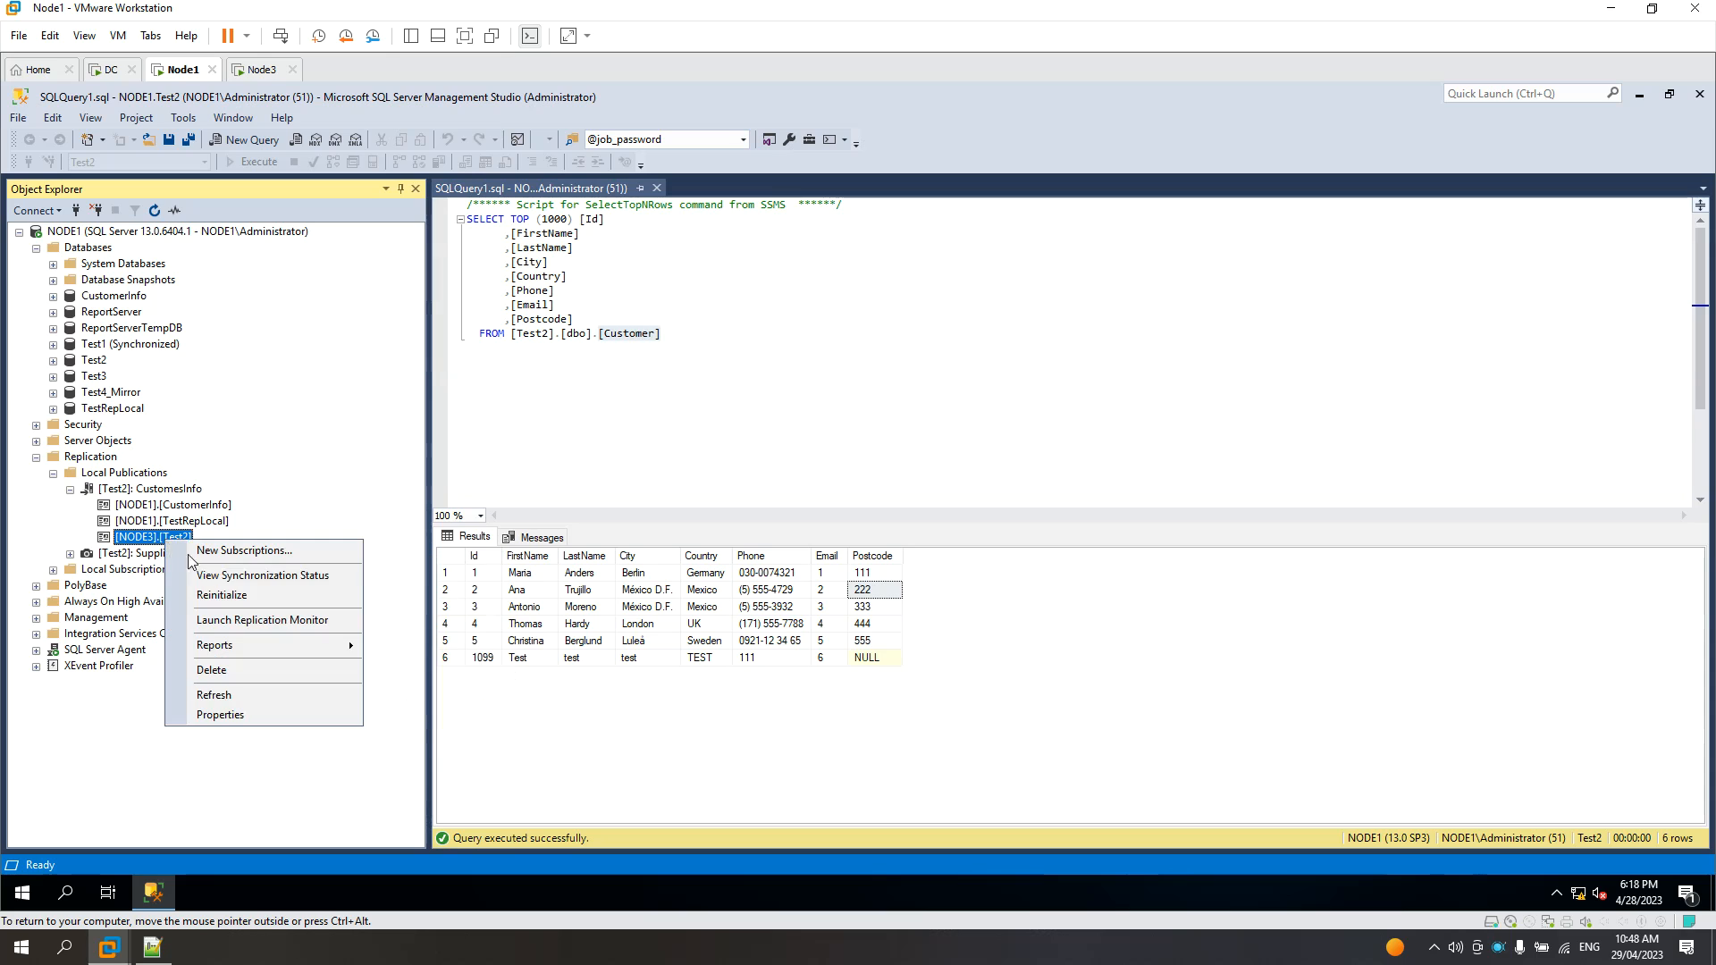
pyautogui.click(223, 570)
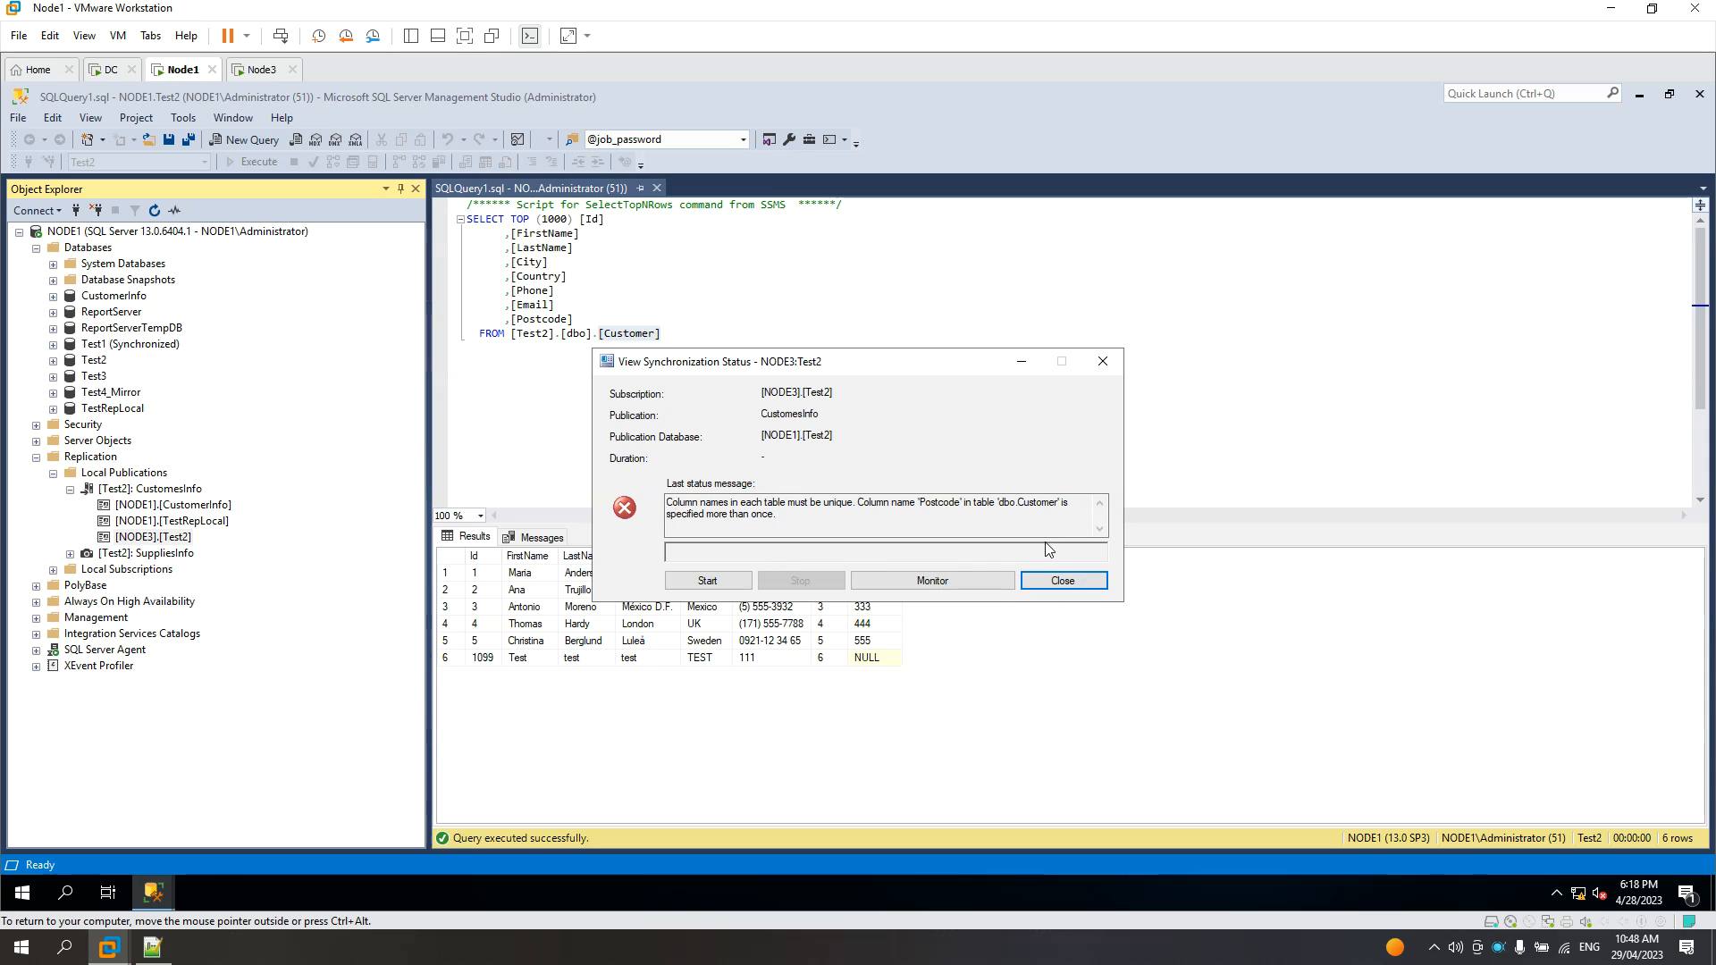
pyautogui.click(1063, 581)
# Switch to Node3, collapse Test2, and inspect the local subscription to the CustomesInfo publication from Node1
pyautogui.click(261, 69)
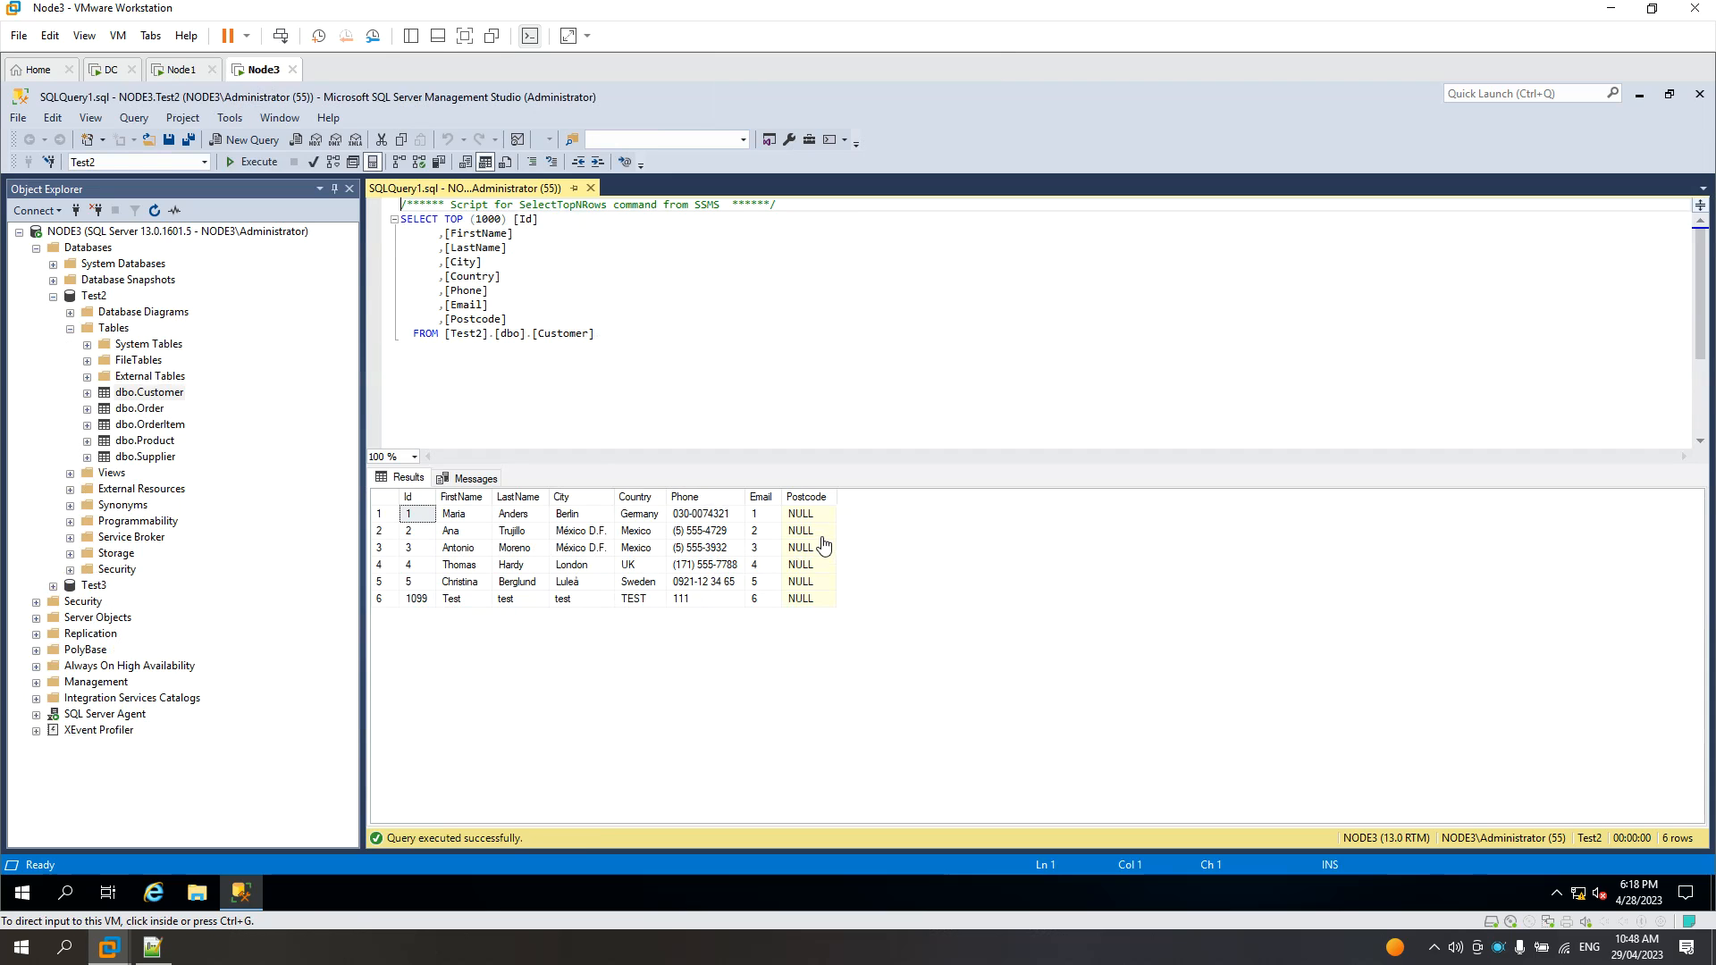
pyautogui.click(822, 523)
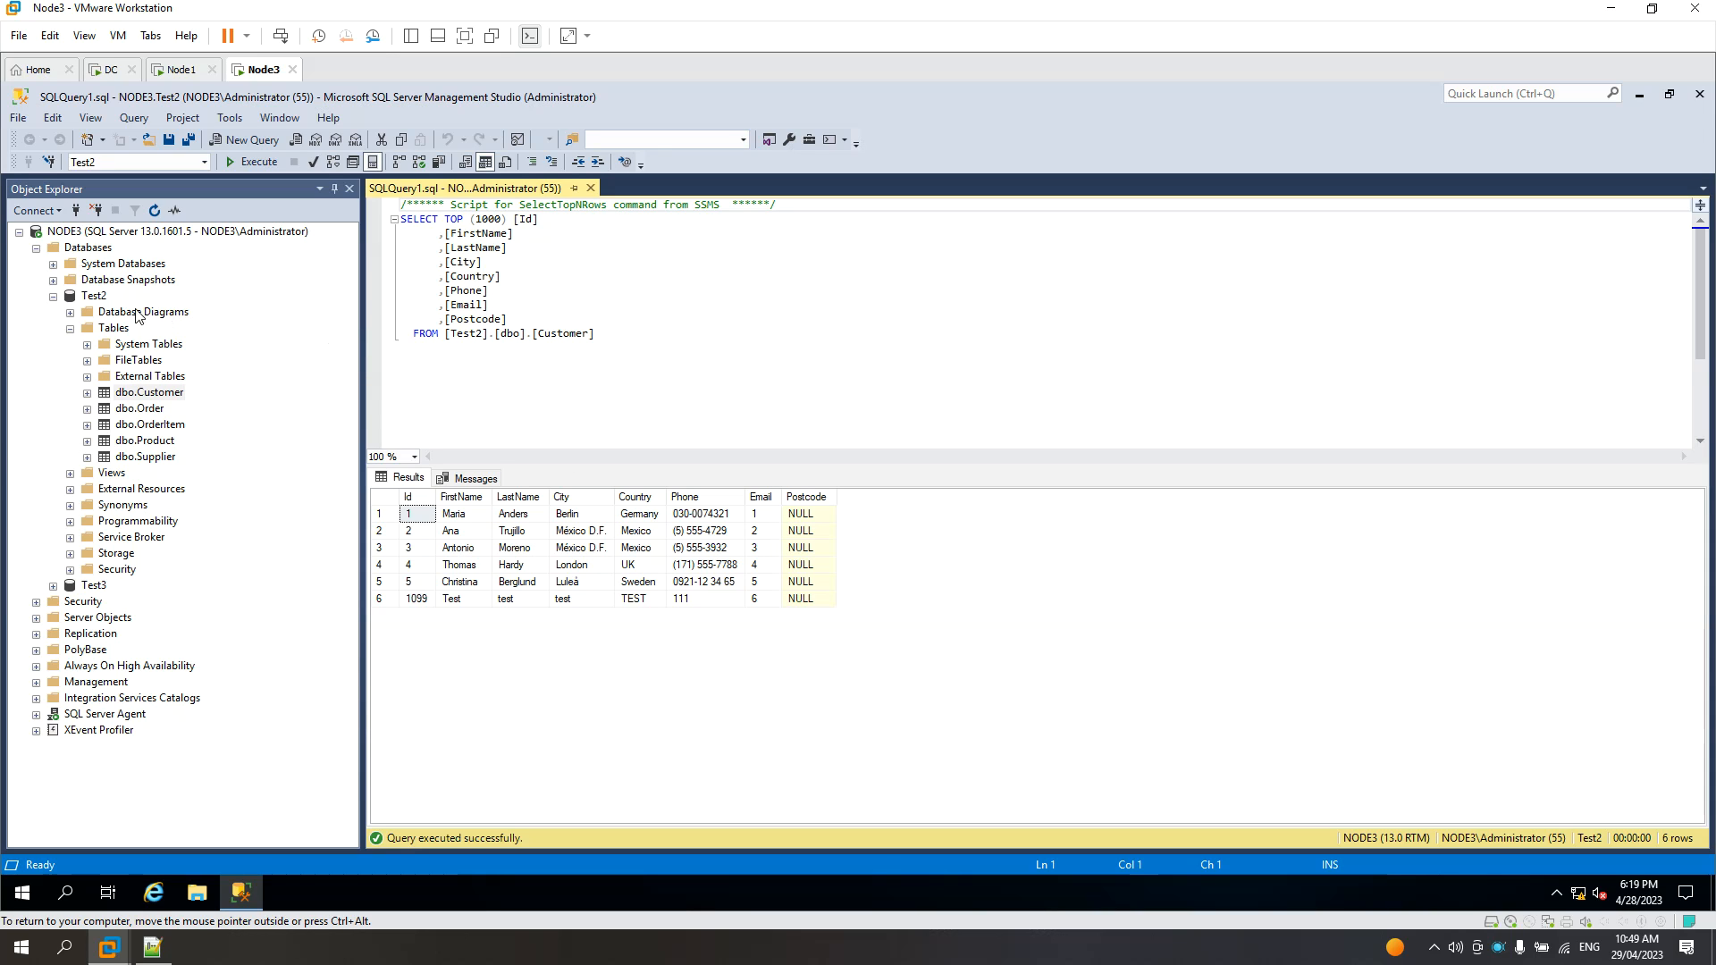
pyautogui.click(53, 298)
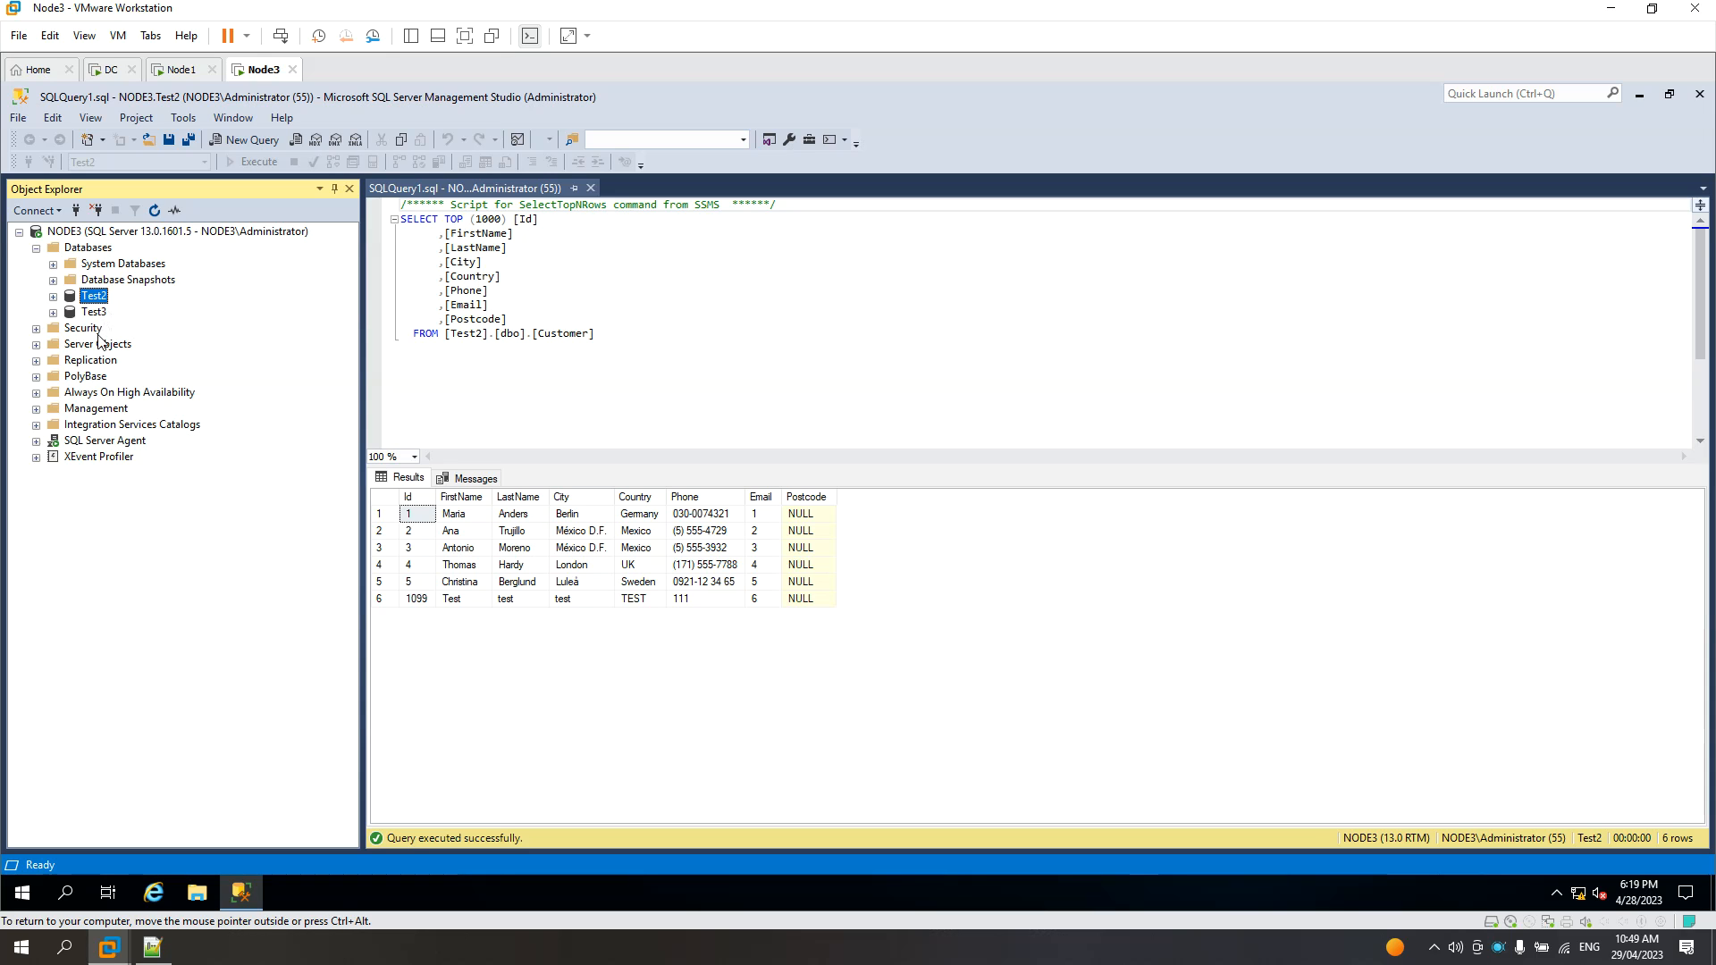
pyautogui.click(36, 361)
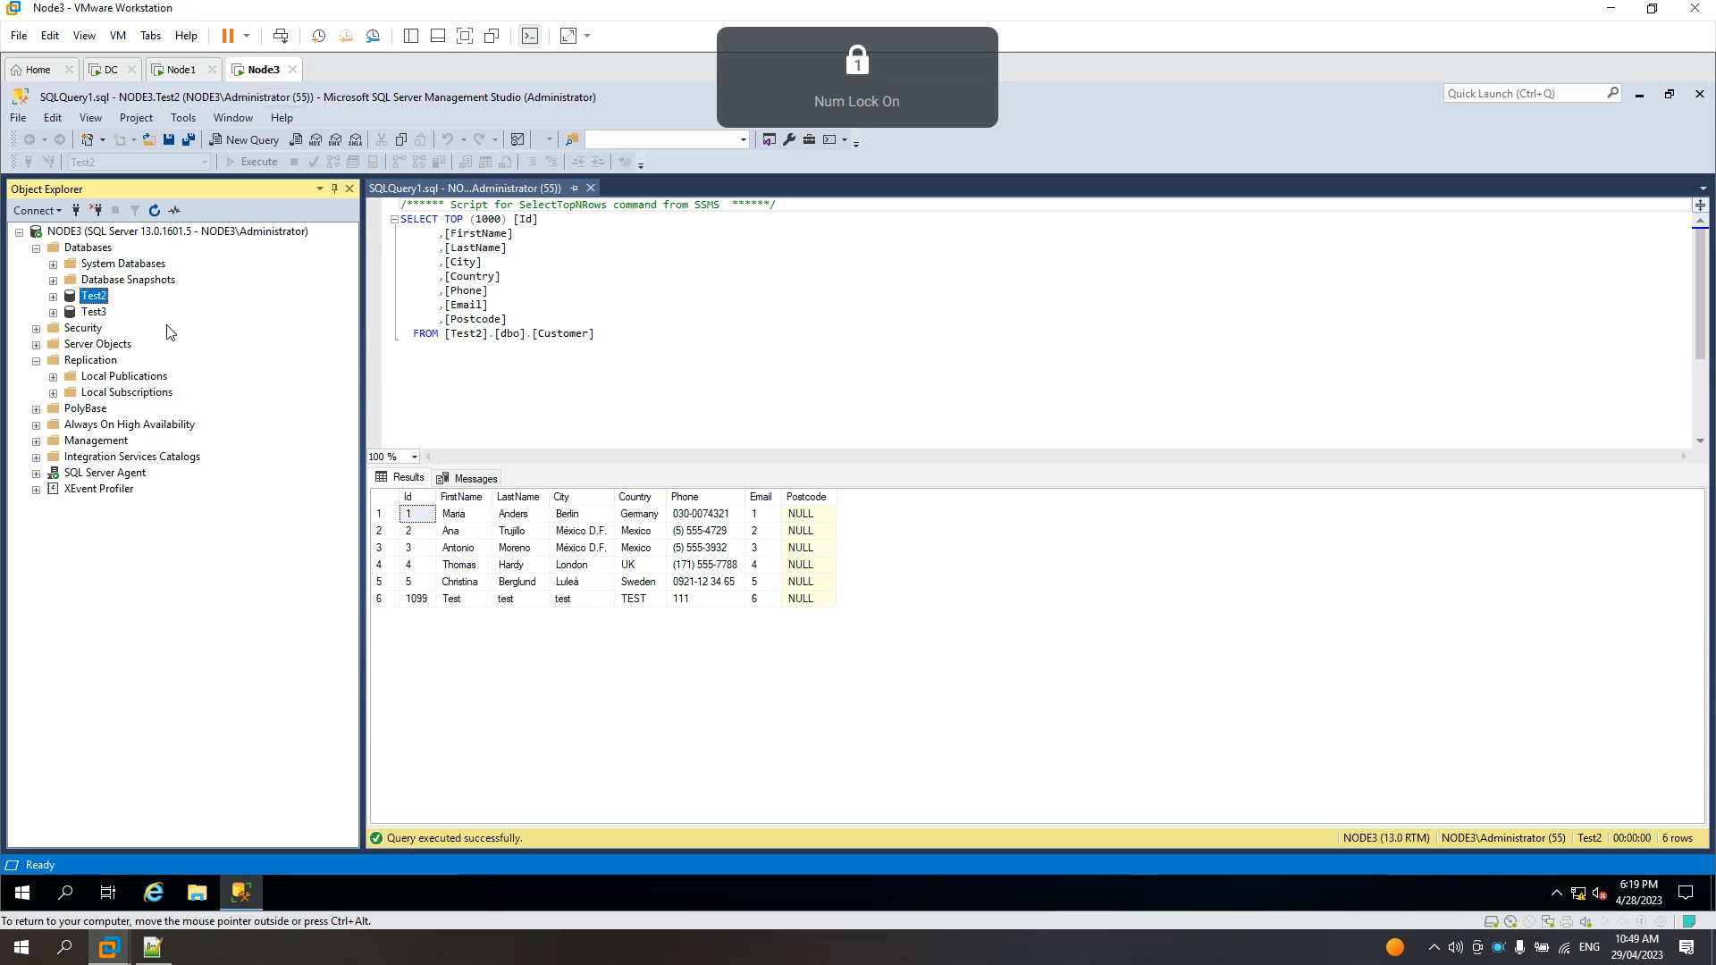
pyautogui.click(52, 393)
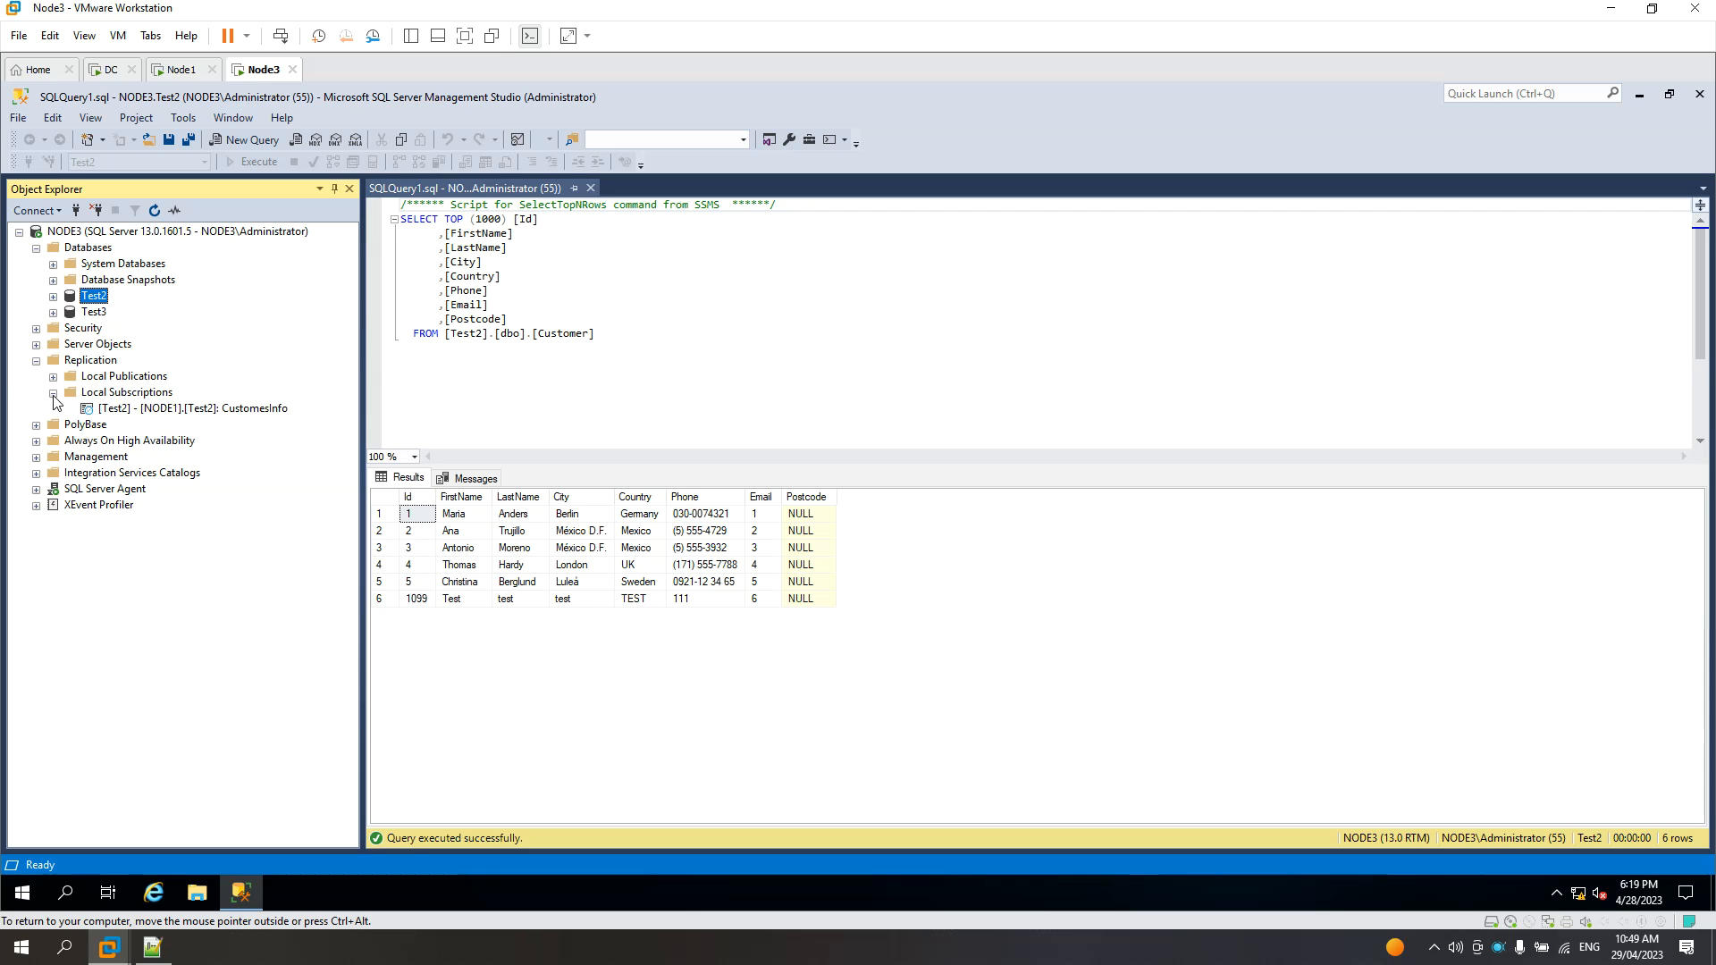
pyautogui.click(106, 395)
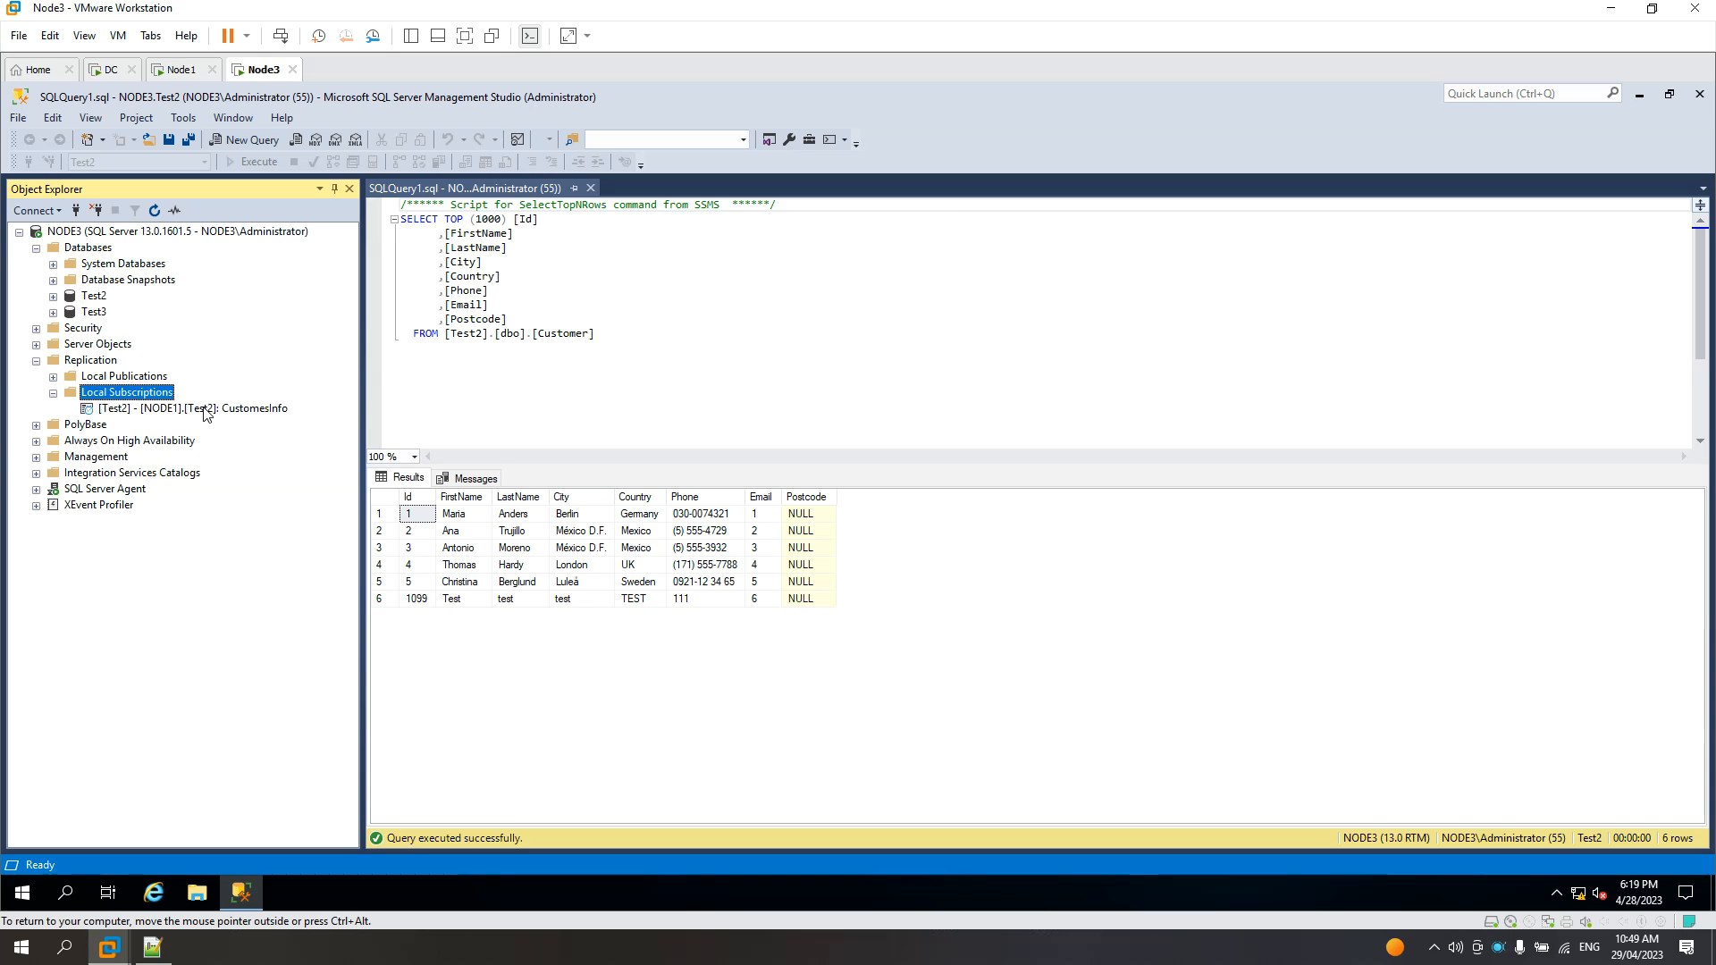
pyautogui.click(169, 413)
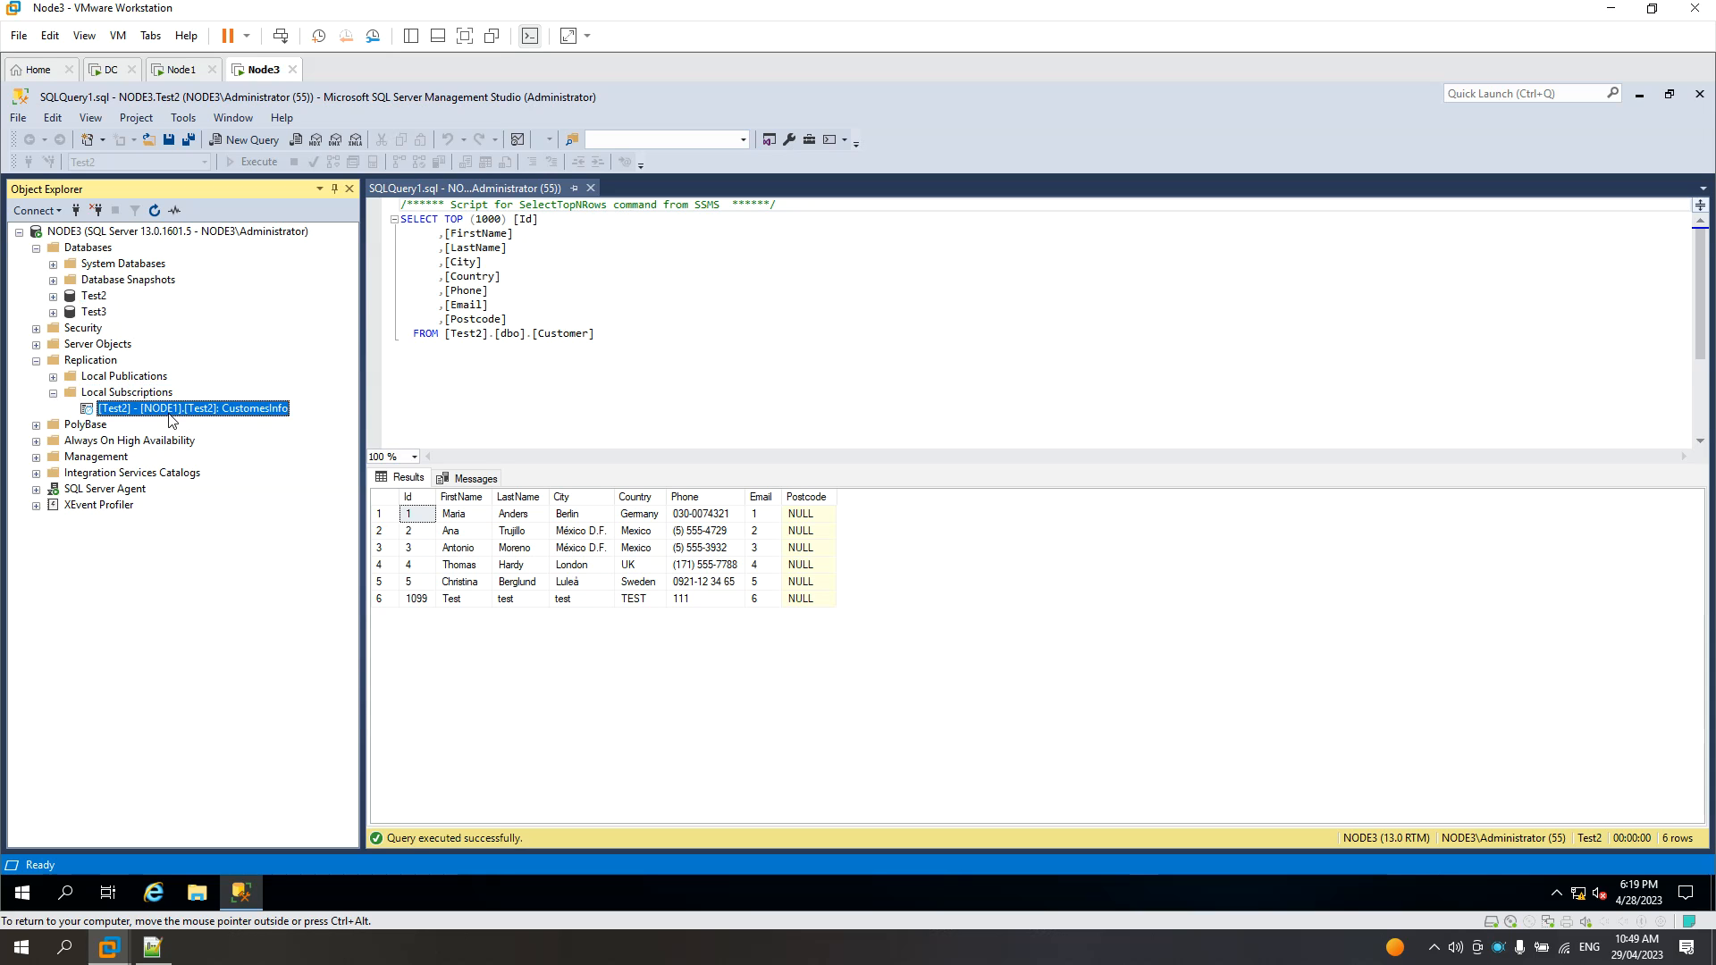
pyautogui.rightClick(180, 414)
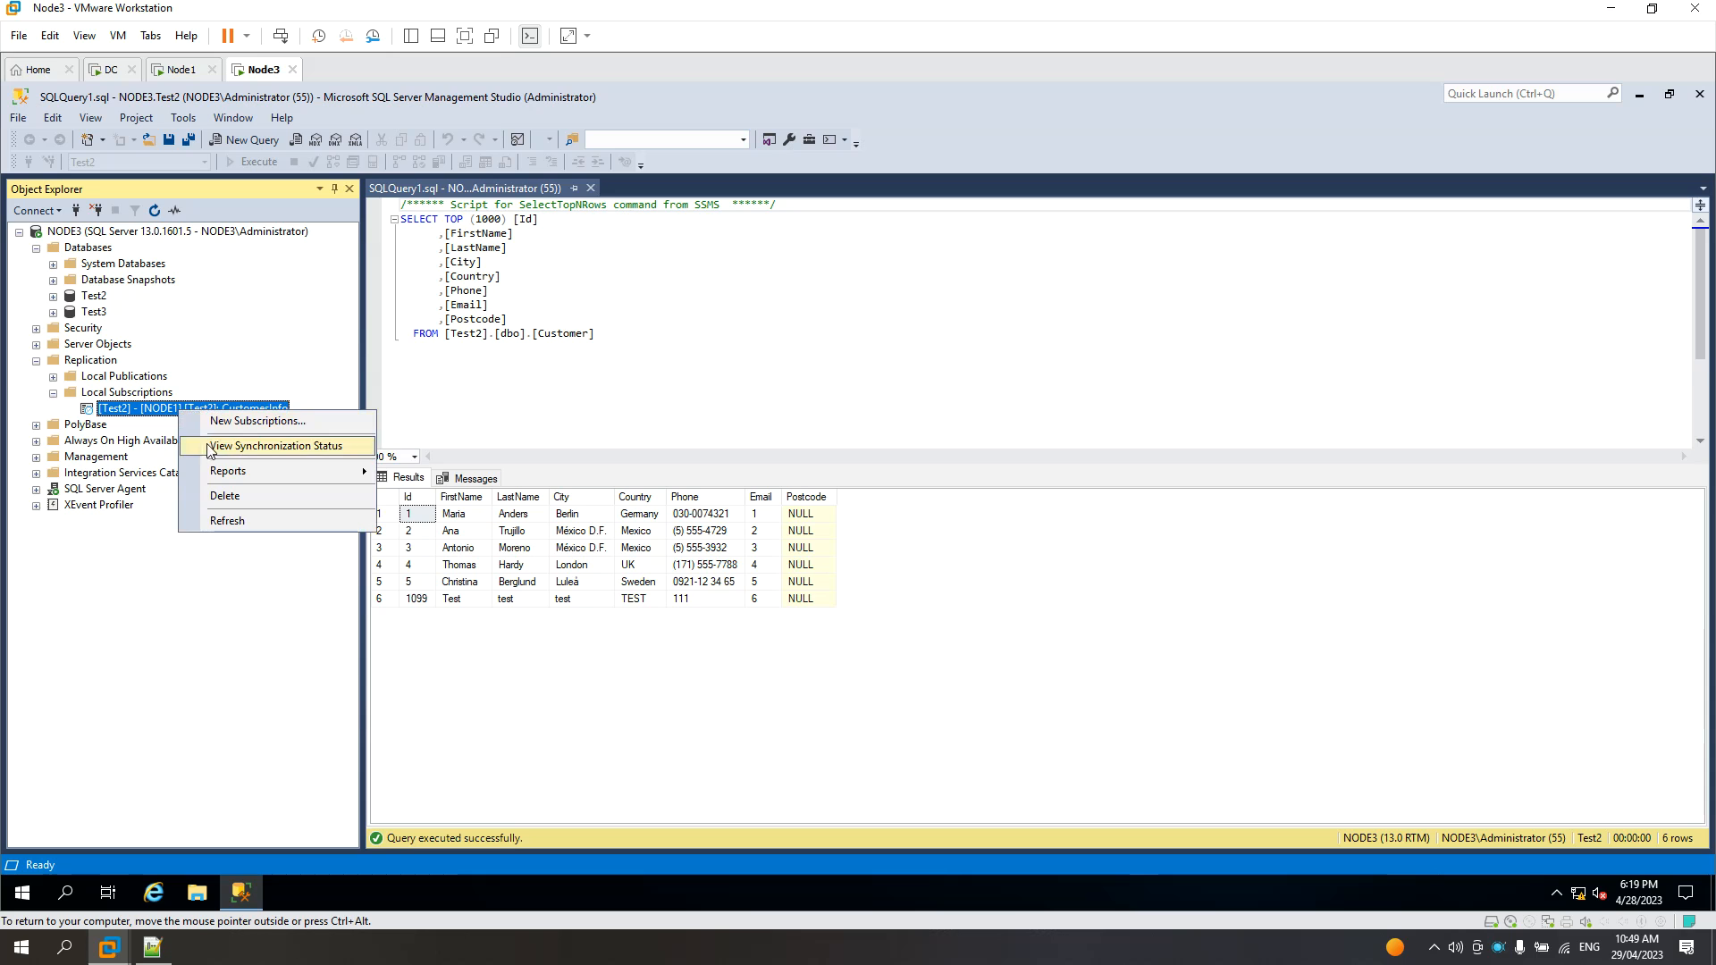
pyautogui.click(161, 410)
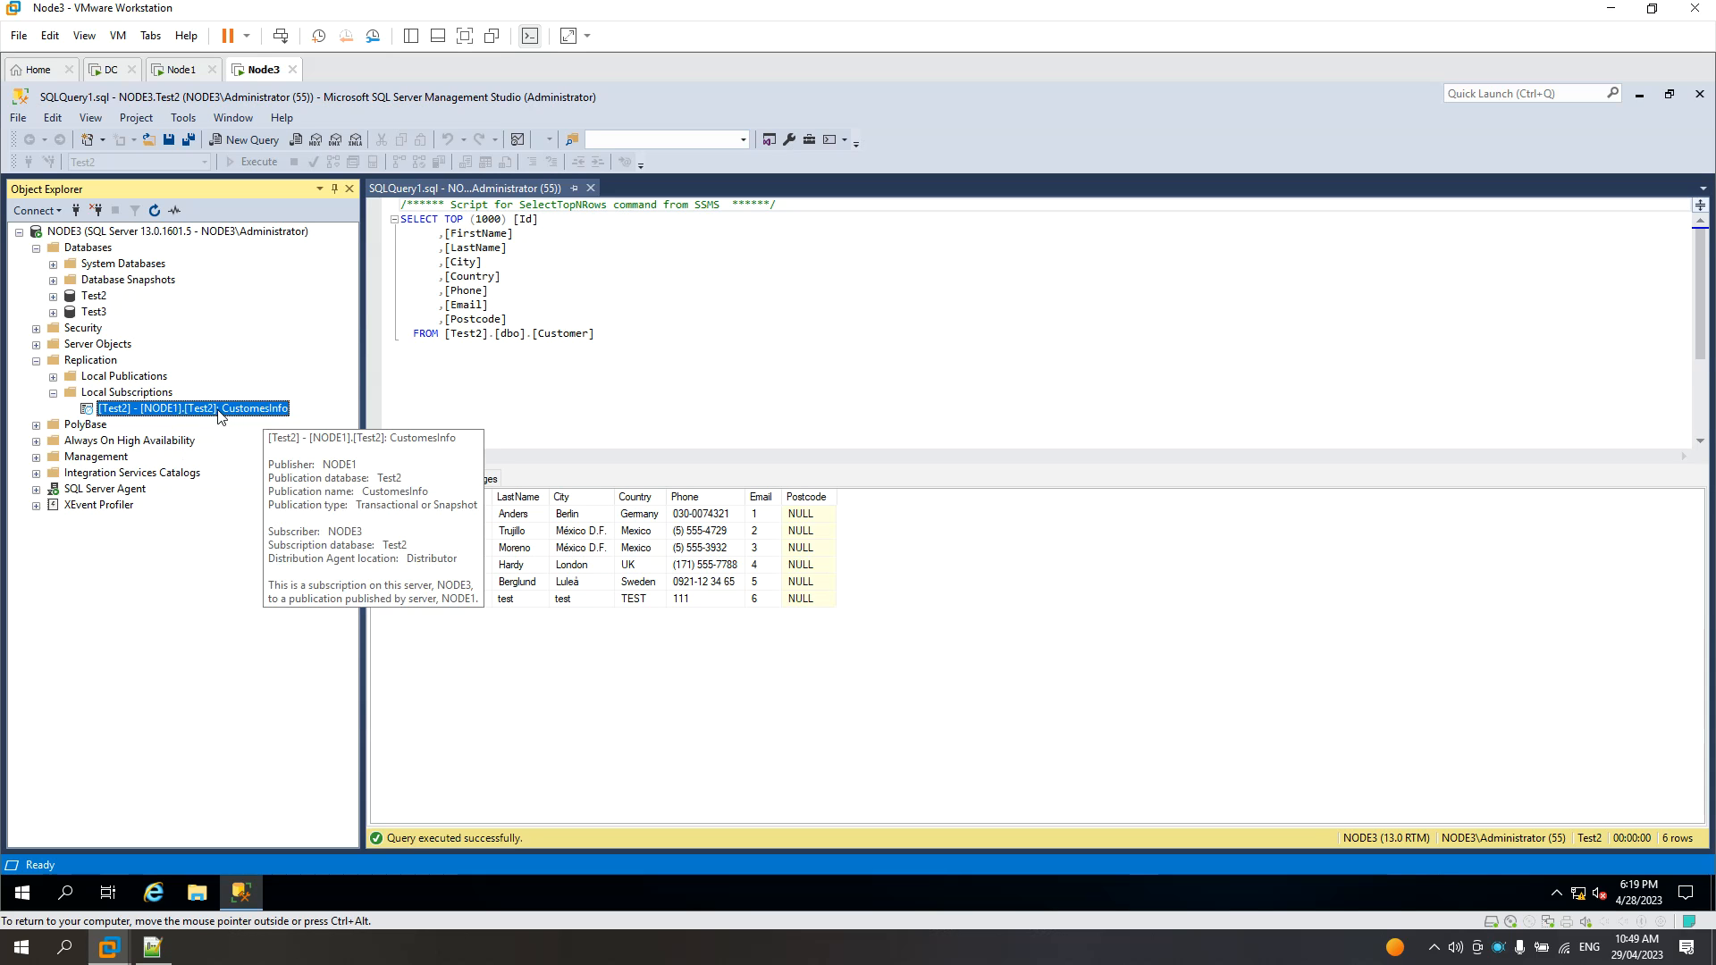
# Close the Customer table query on Node3
pyautogui.click(556, 189)
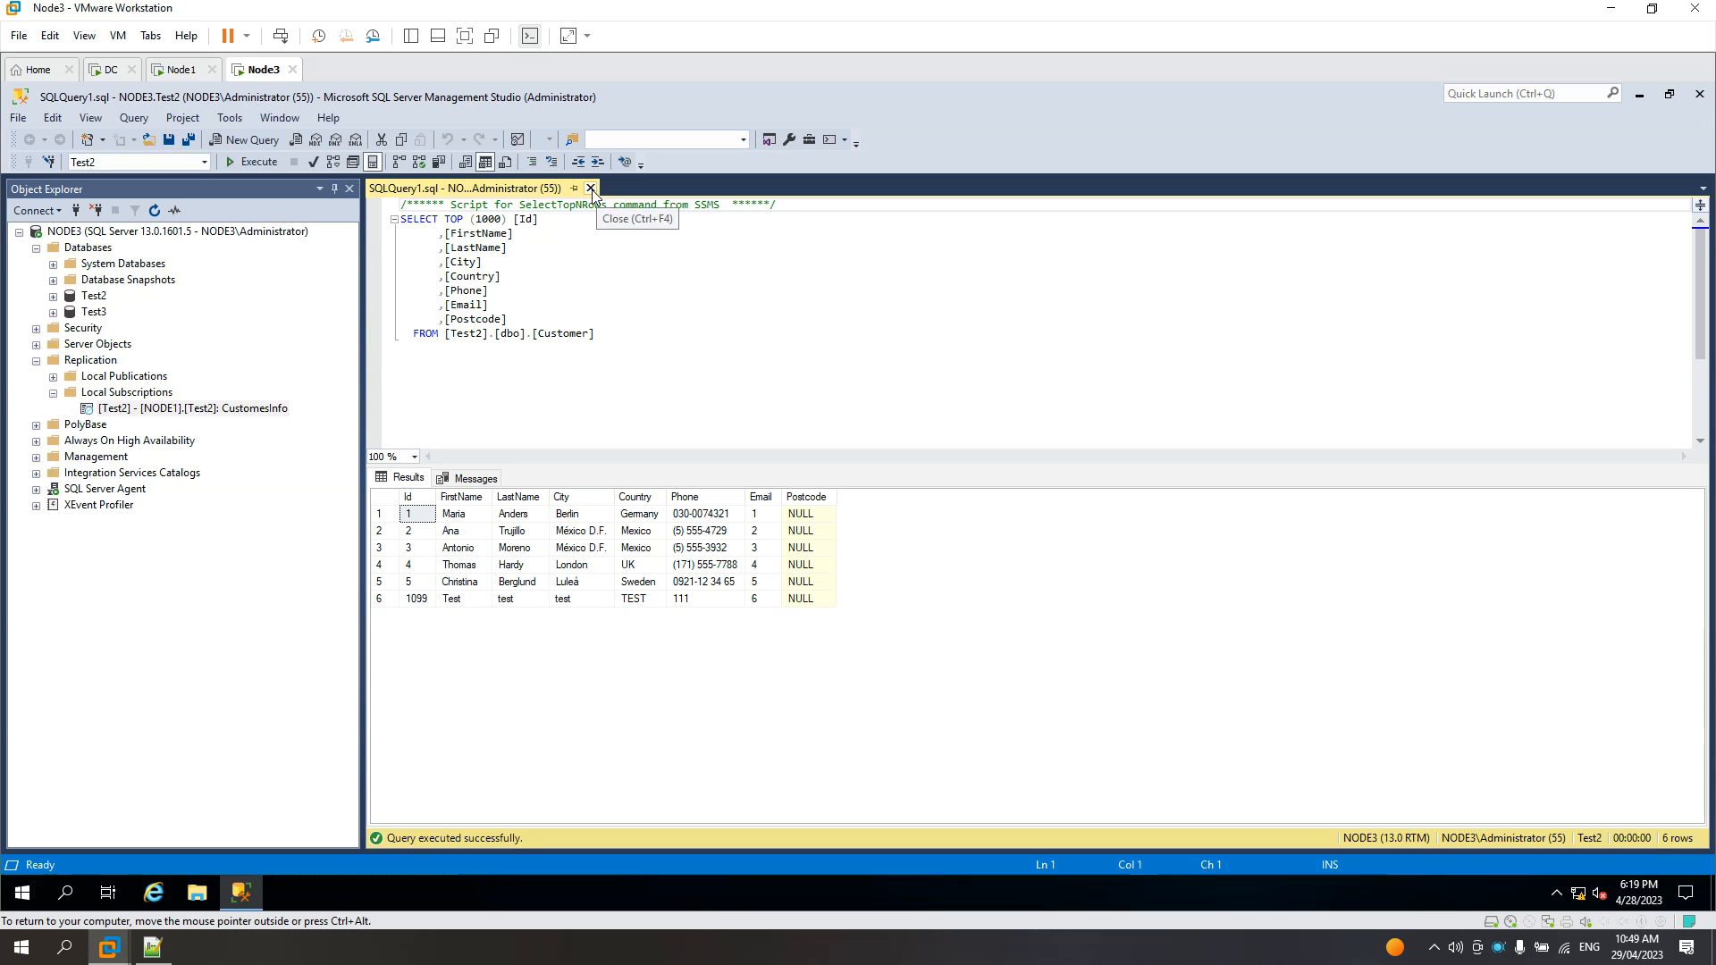
pyautogui.click(589, 189)
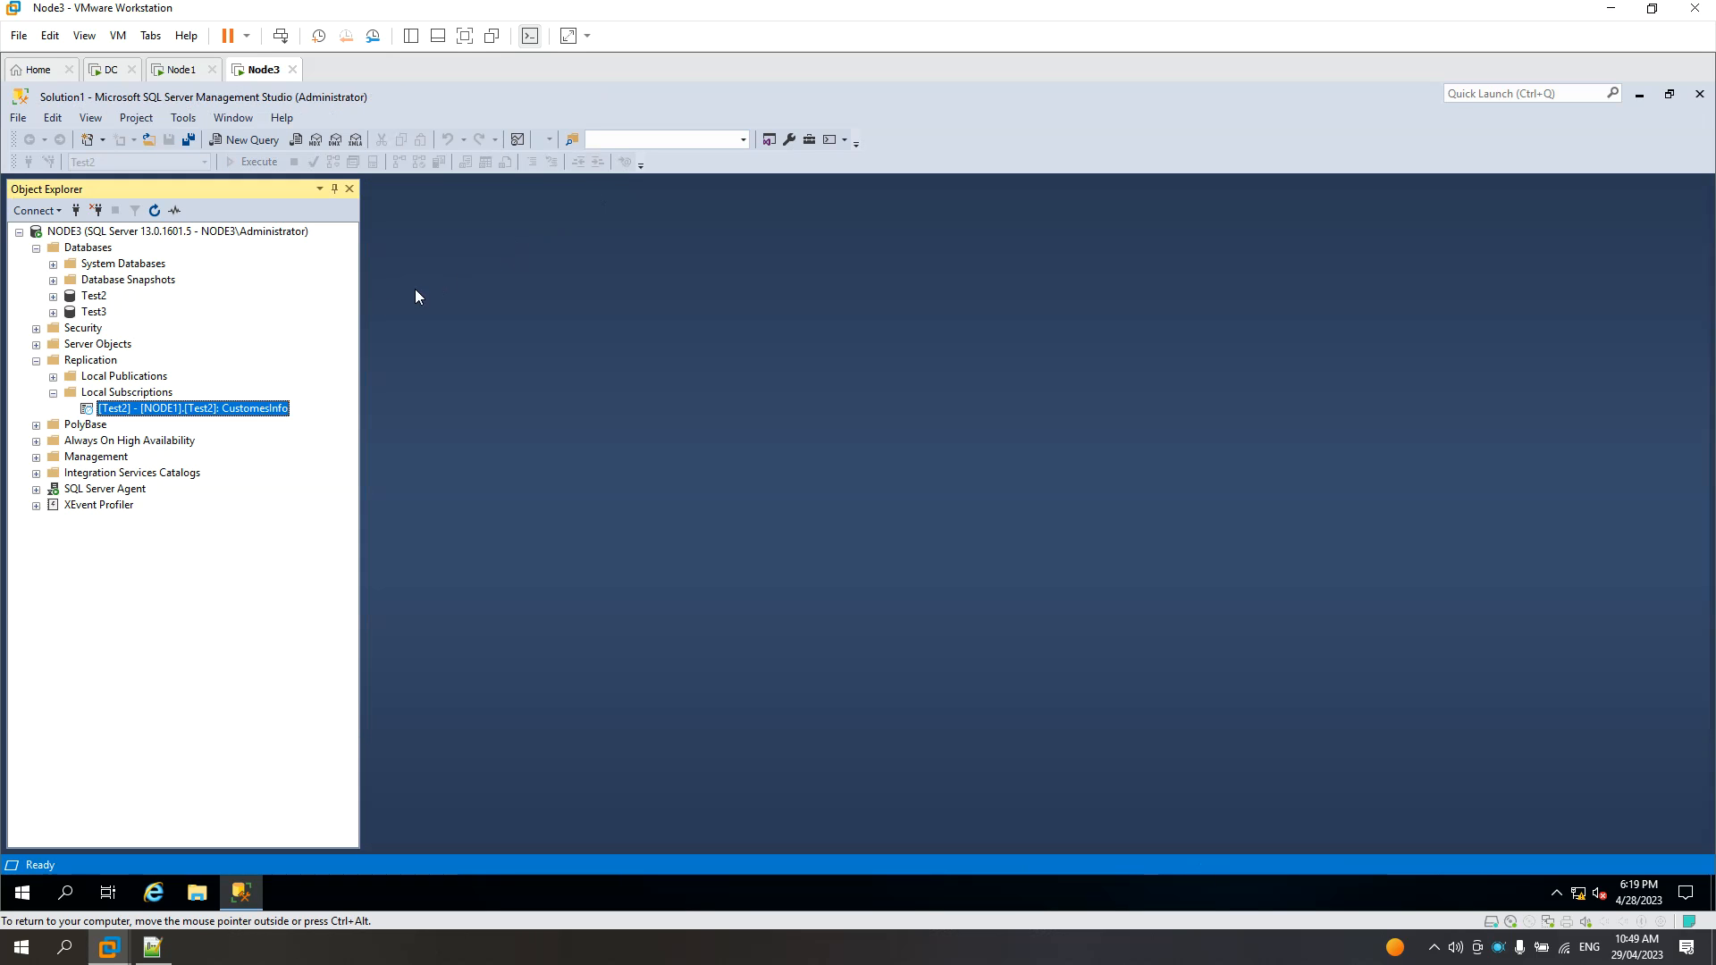
pyautogui.moveTo(189, 413)
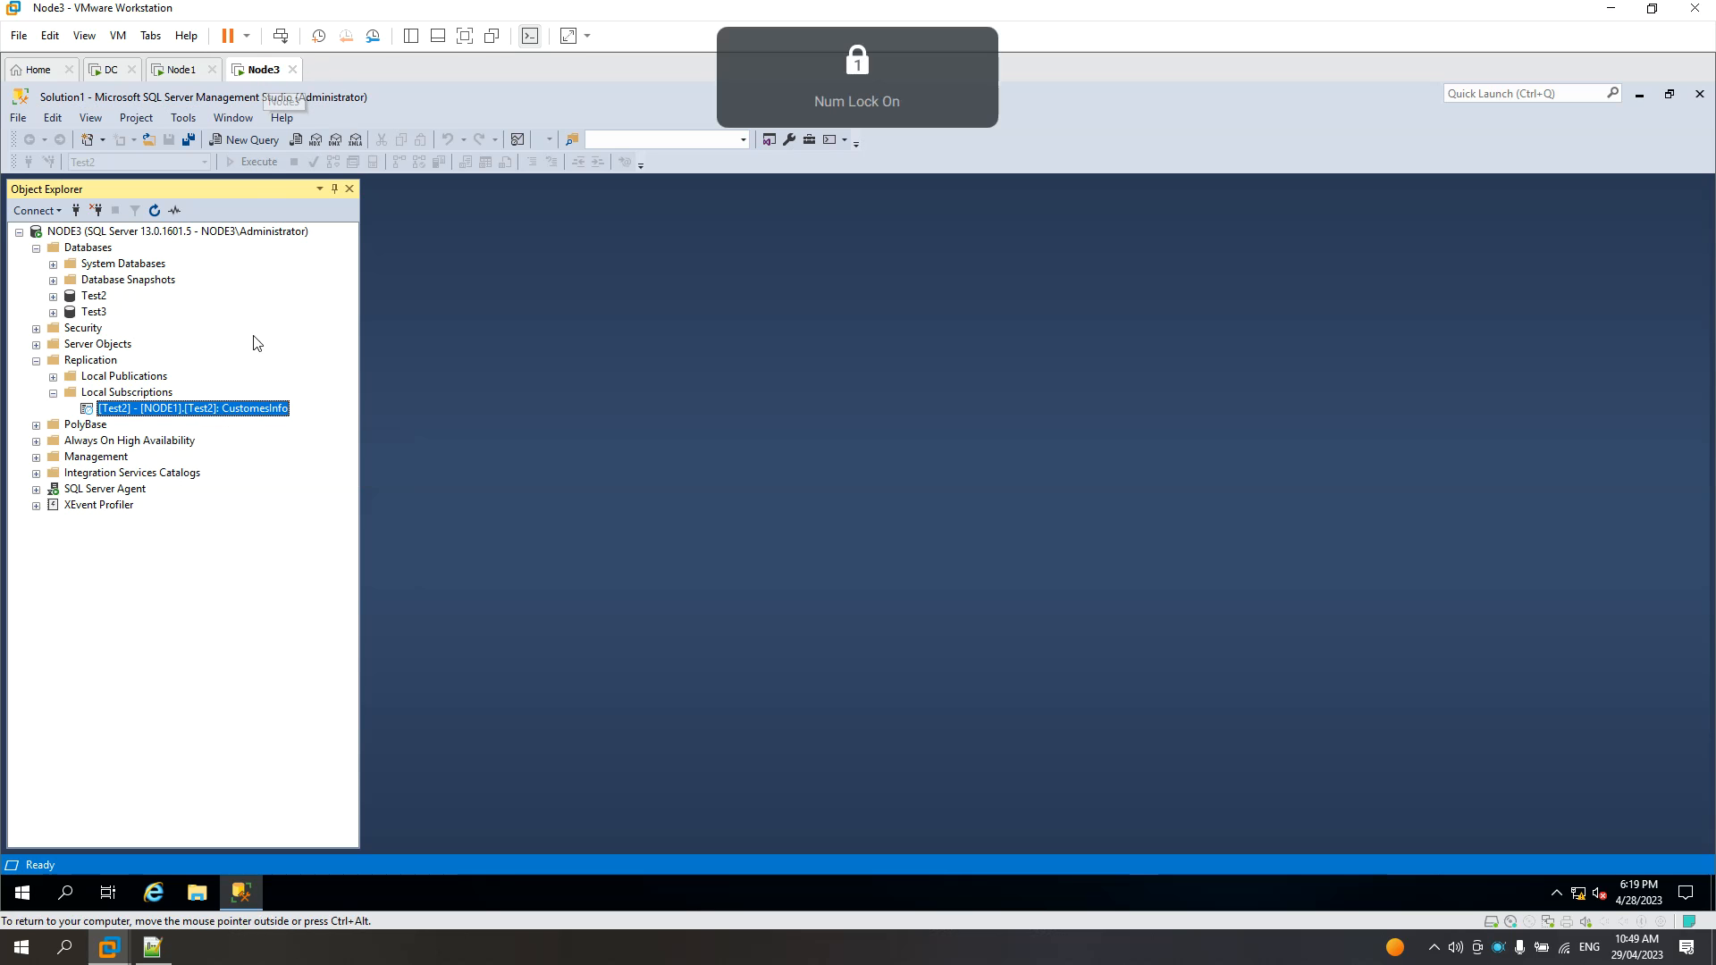
# Switch to Node1 and delete the CustomesInfo publication's [NODE3].[Test2] subscription, including its record at the Subscriber, connecting to NODE3 with Windows Authentication
pyautogui.click(179, 70)
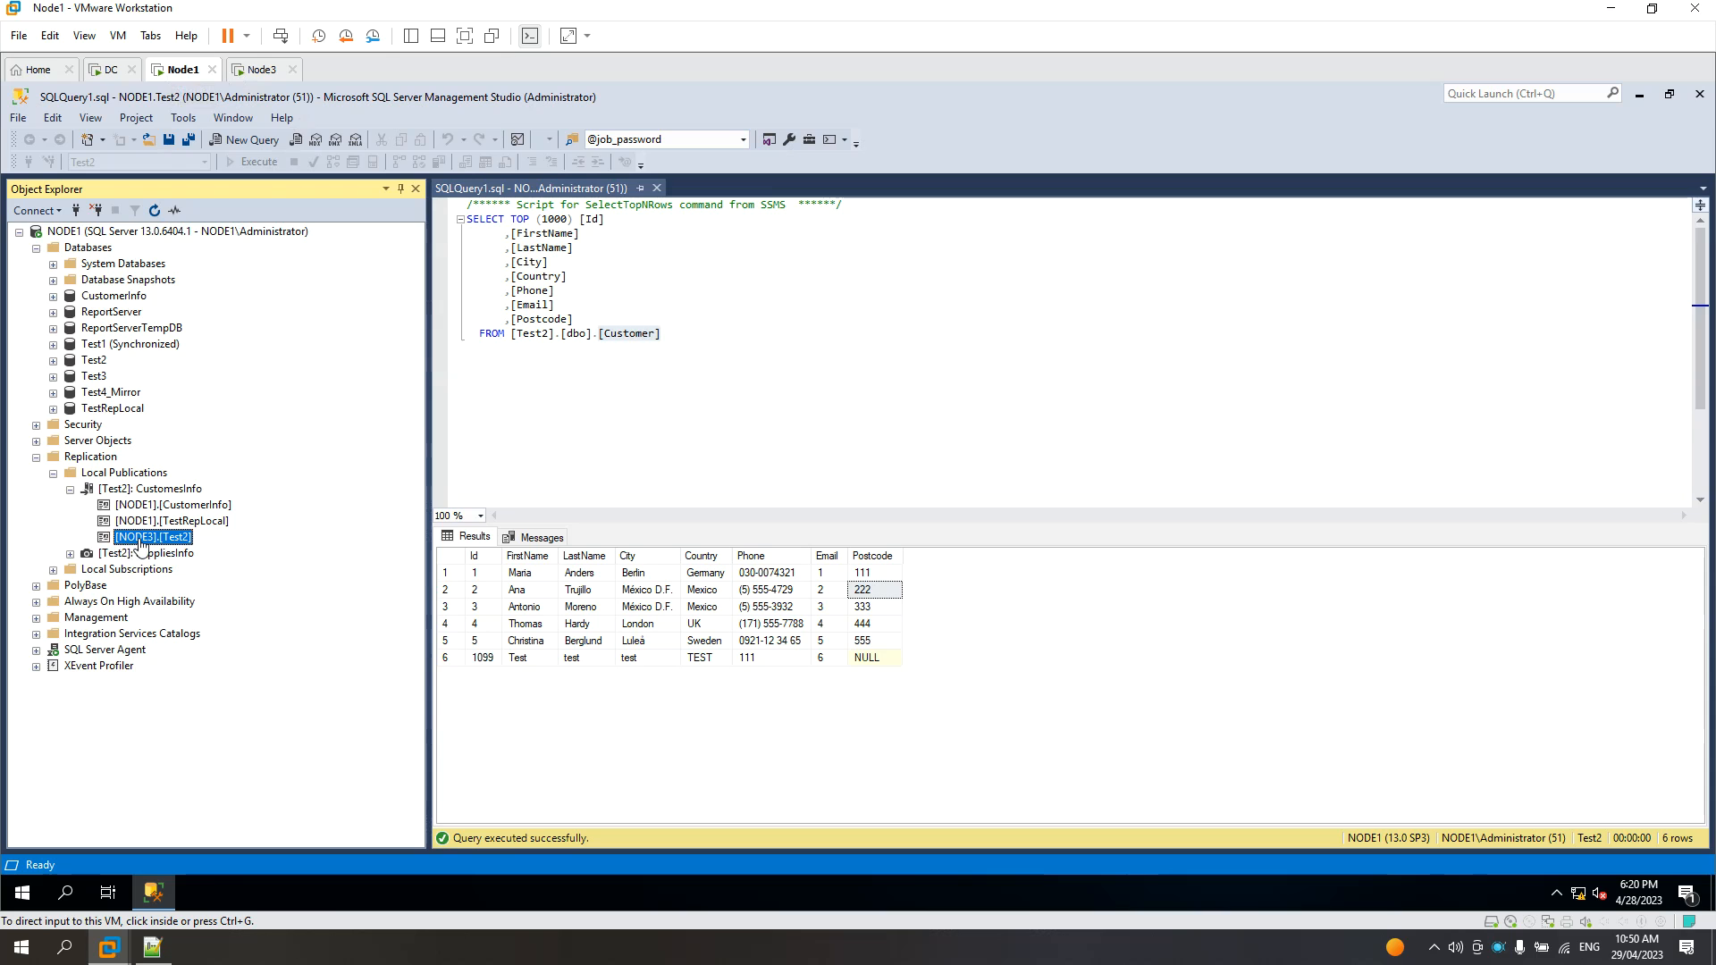
pyautogui.click(168, 493)
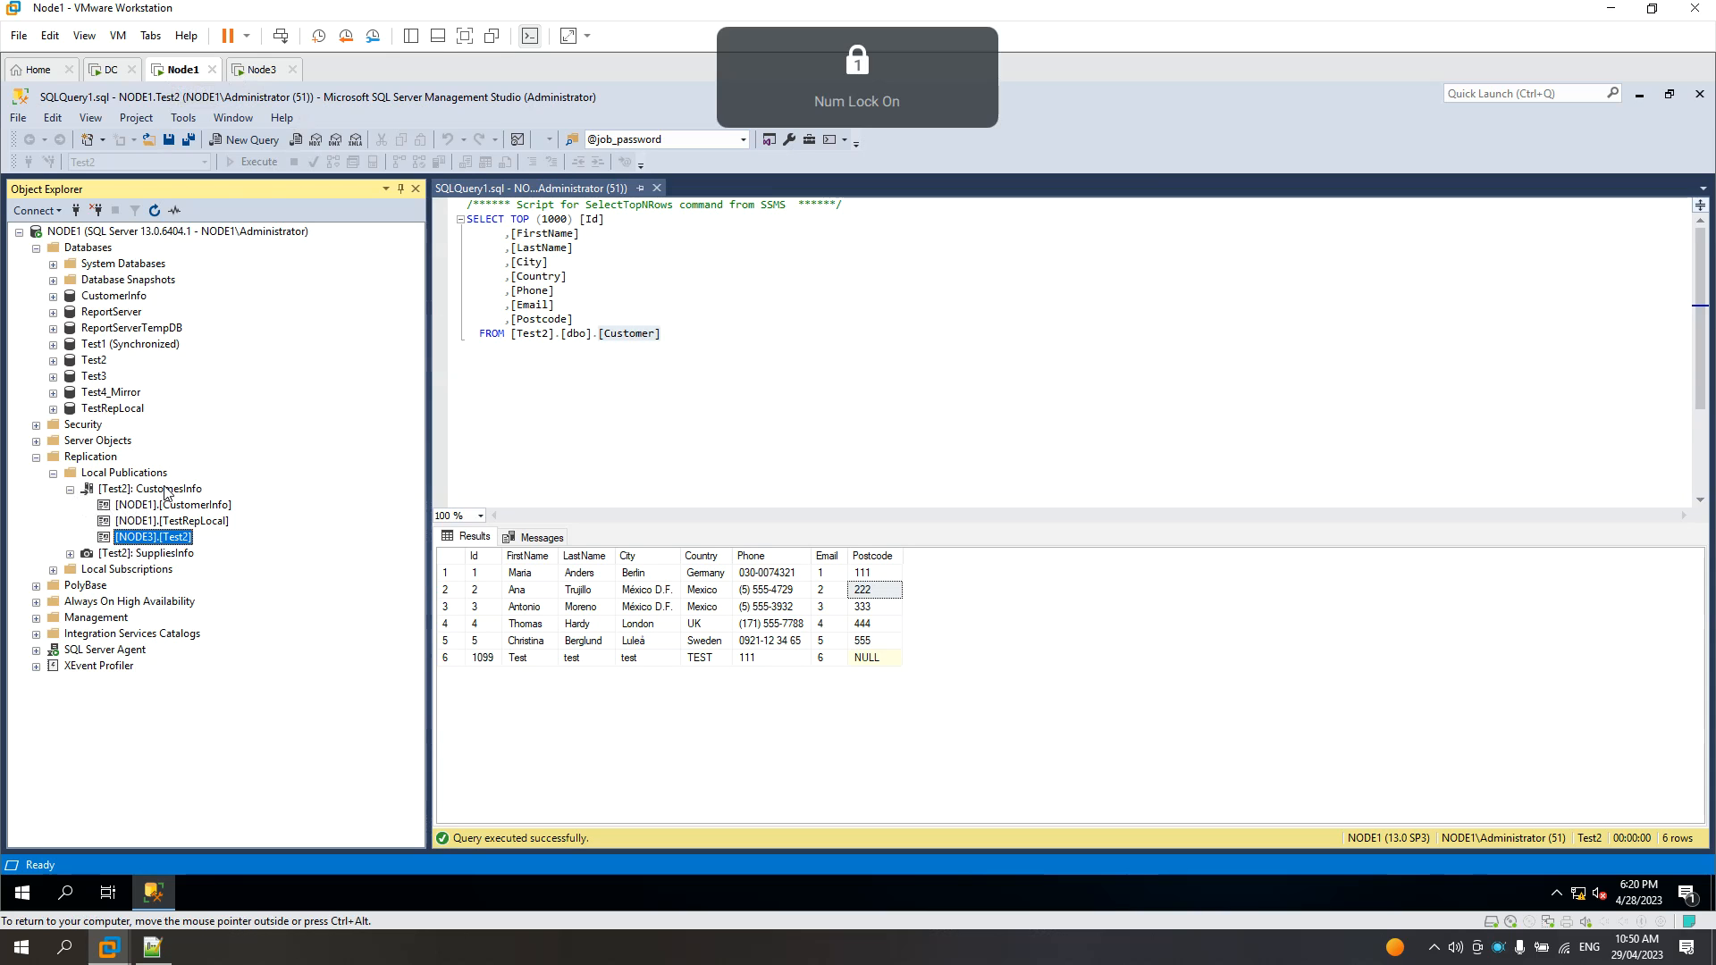
pyautogui.moveTo(169, 541)
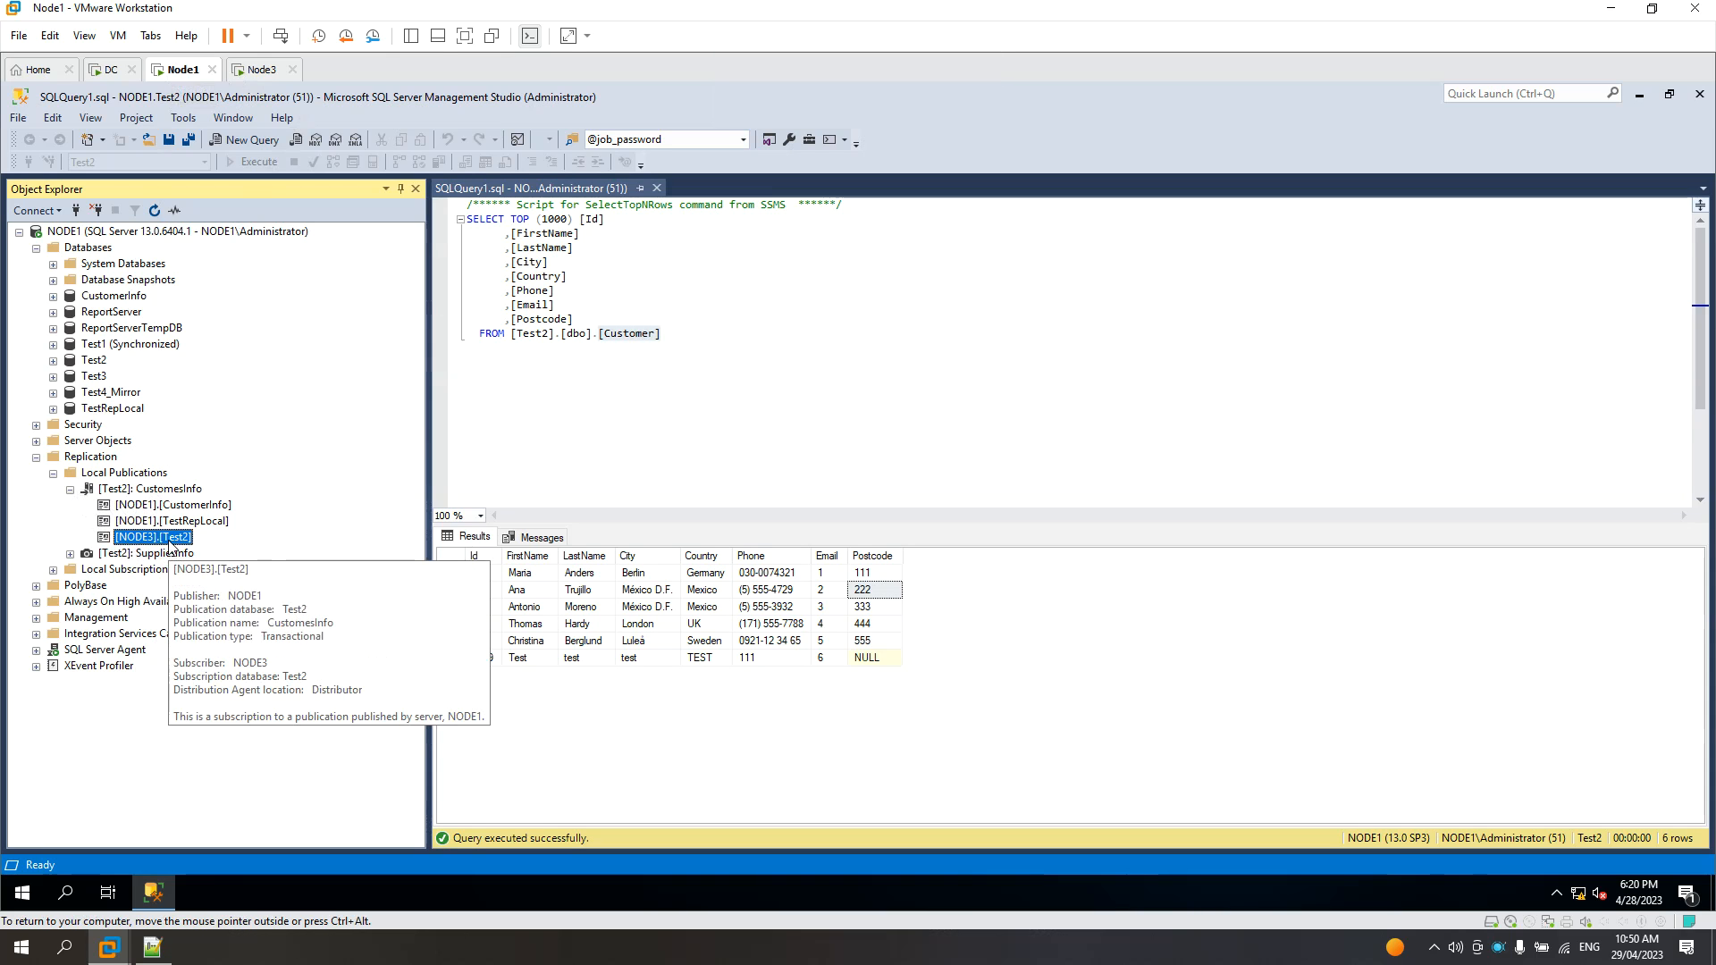
pyautogui.rightClick(169, 543)
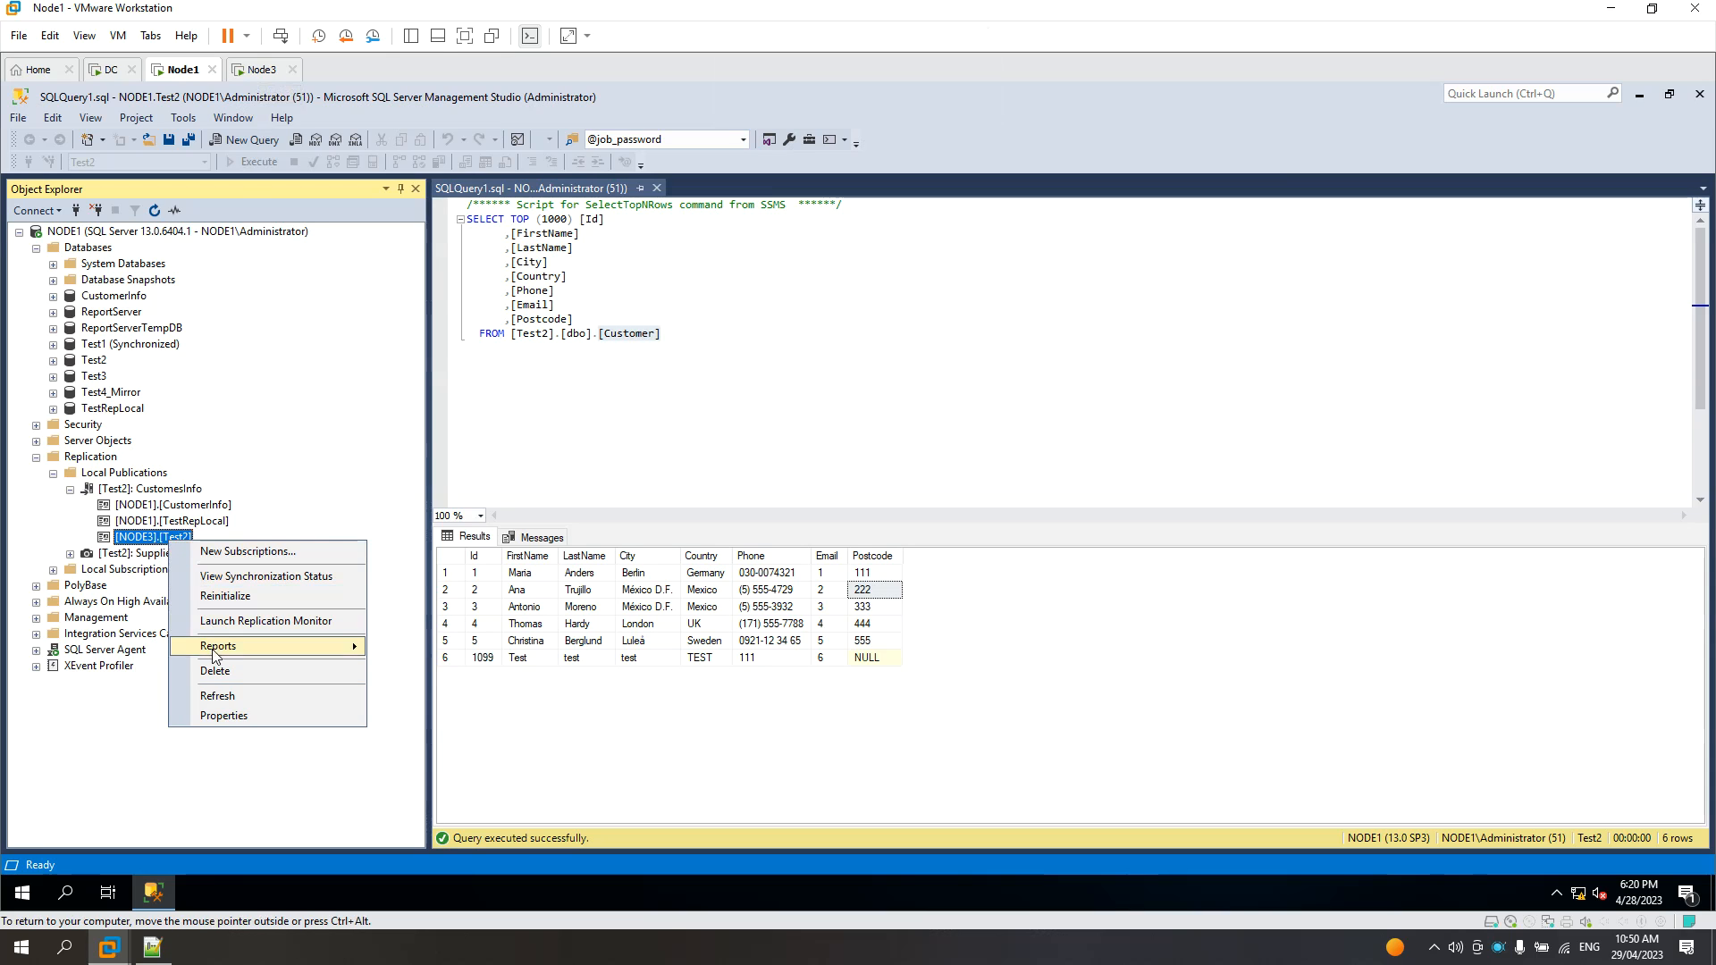
pyautogui.click(154, 536)
pyautogui.rightClick(167, 536)
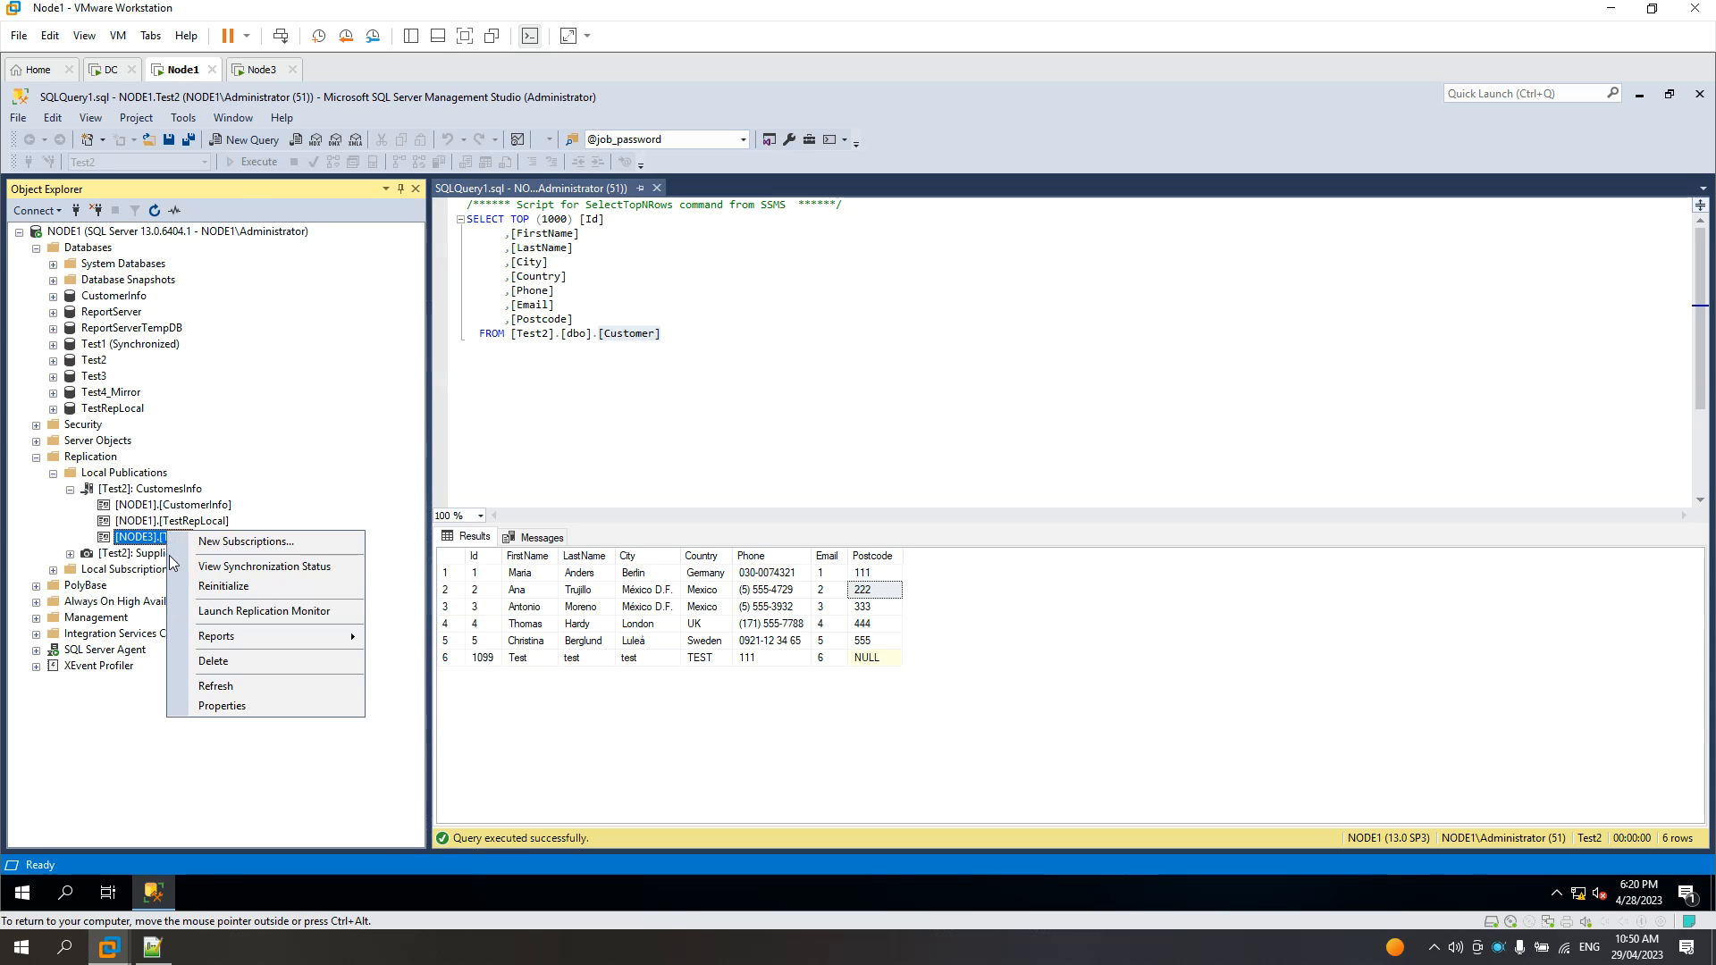
pyautogui.click(214, 663)
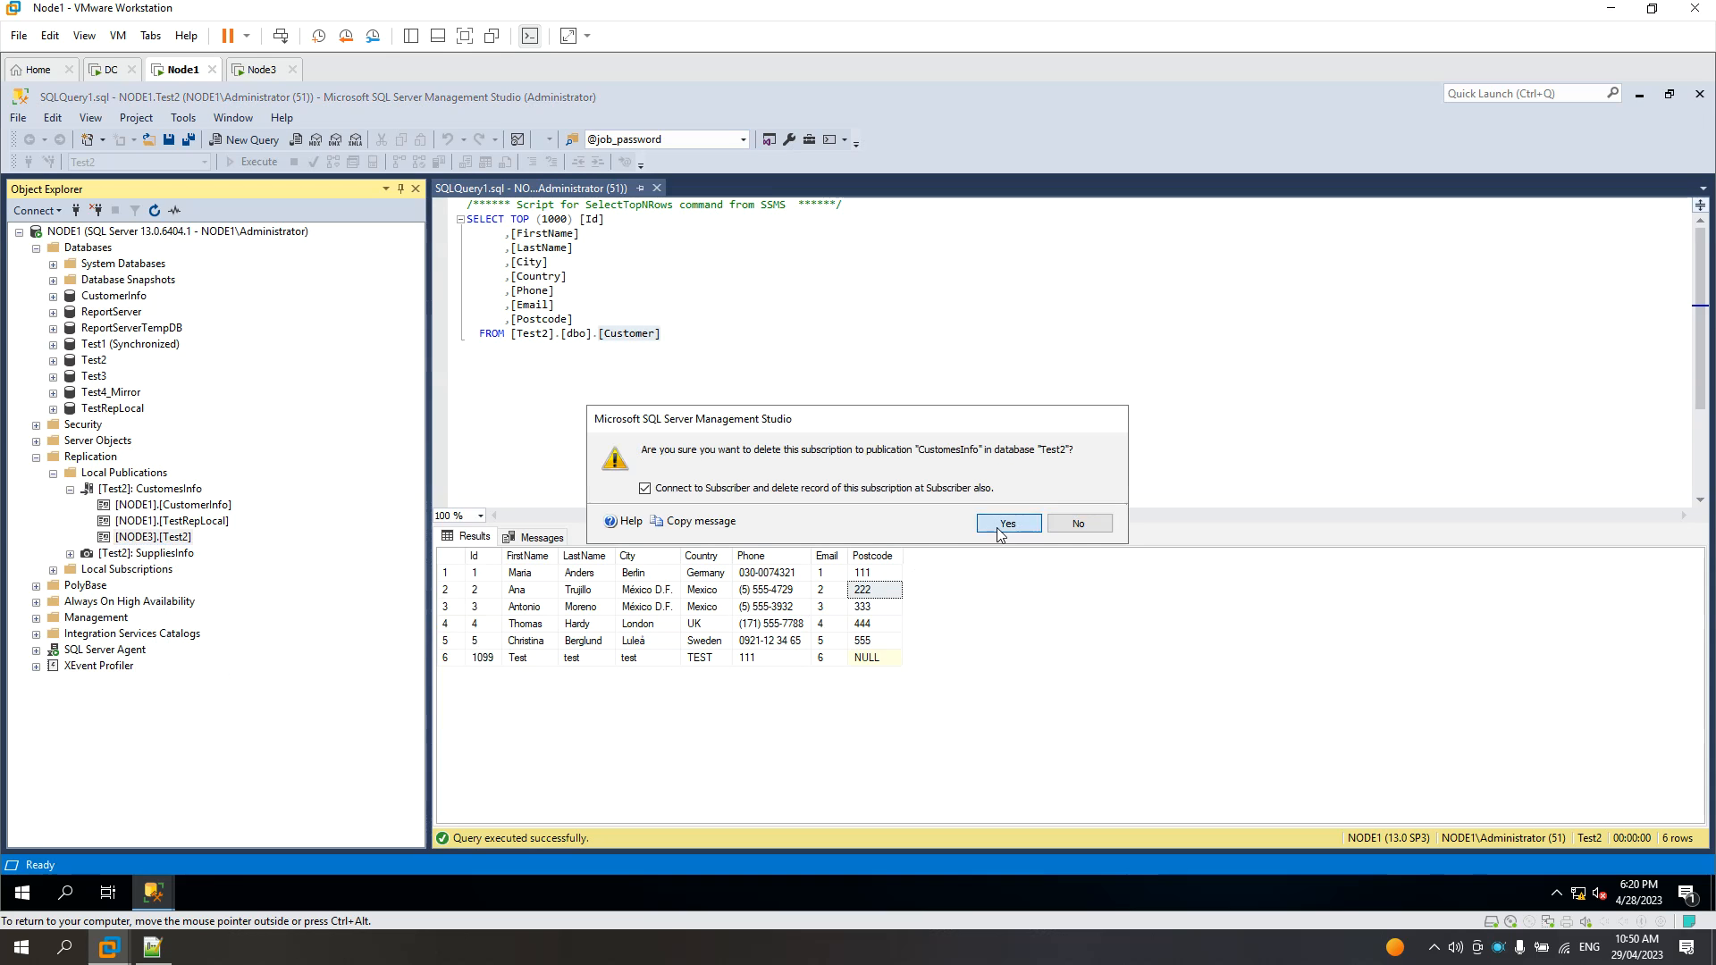
pyautogui.click(996, 525)
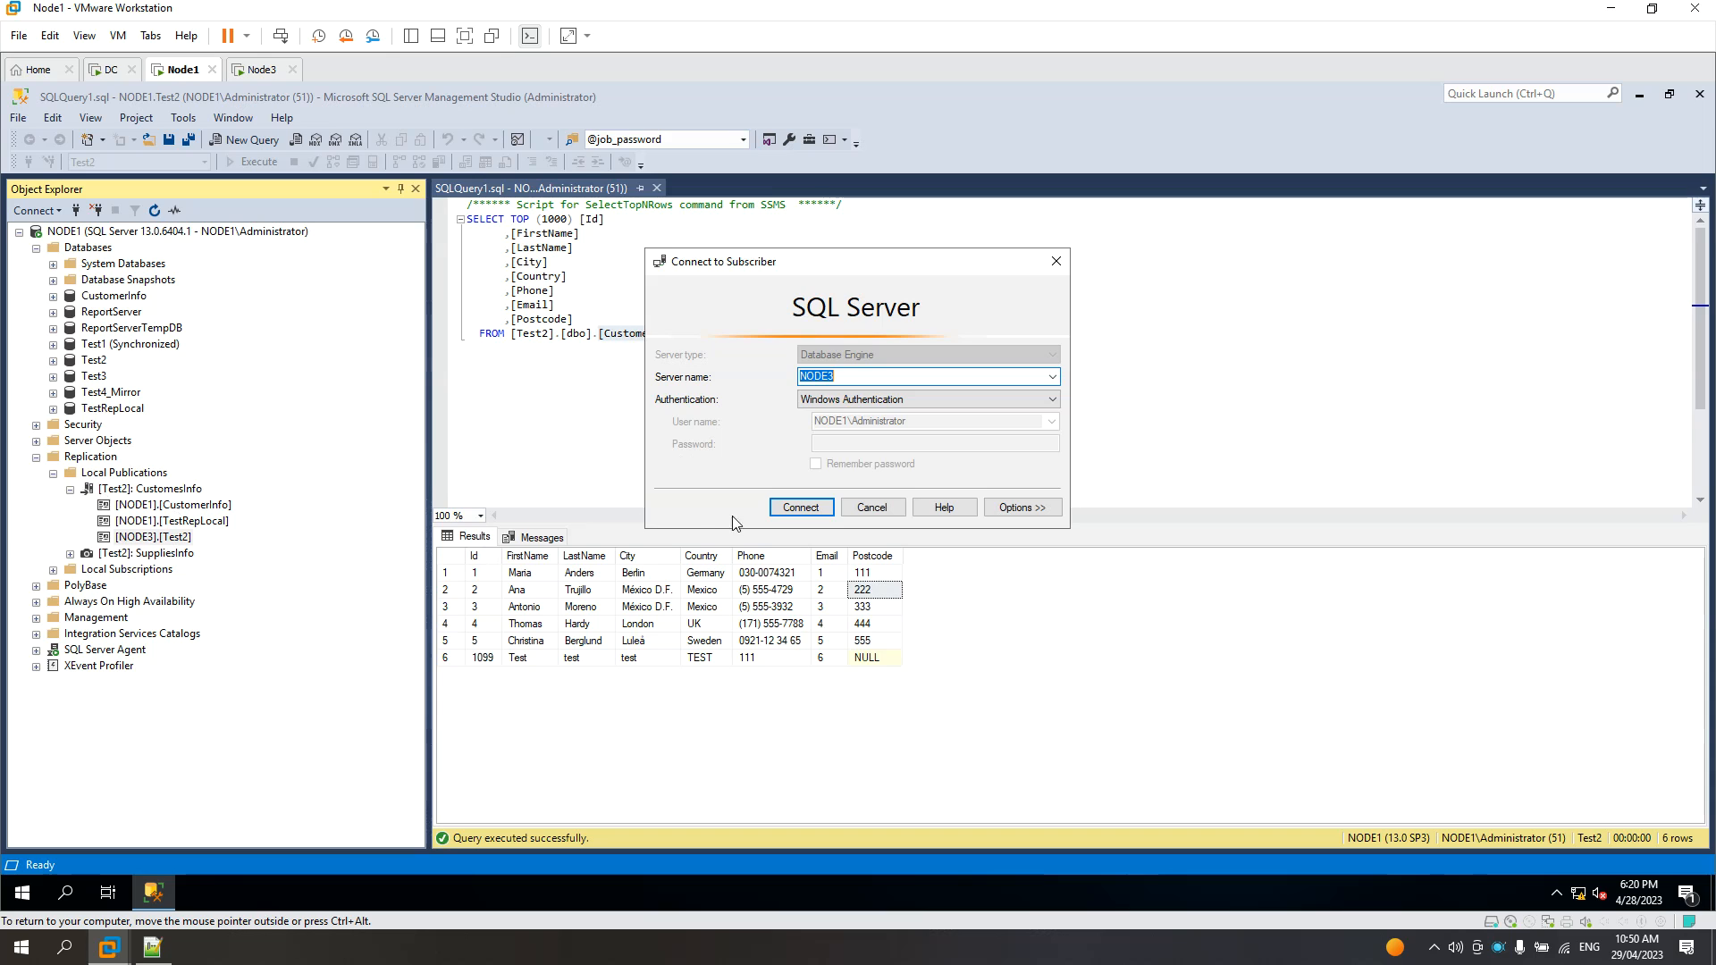
pyautogui.click(801, 508)
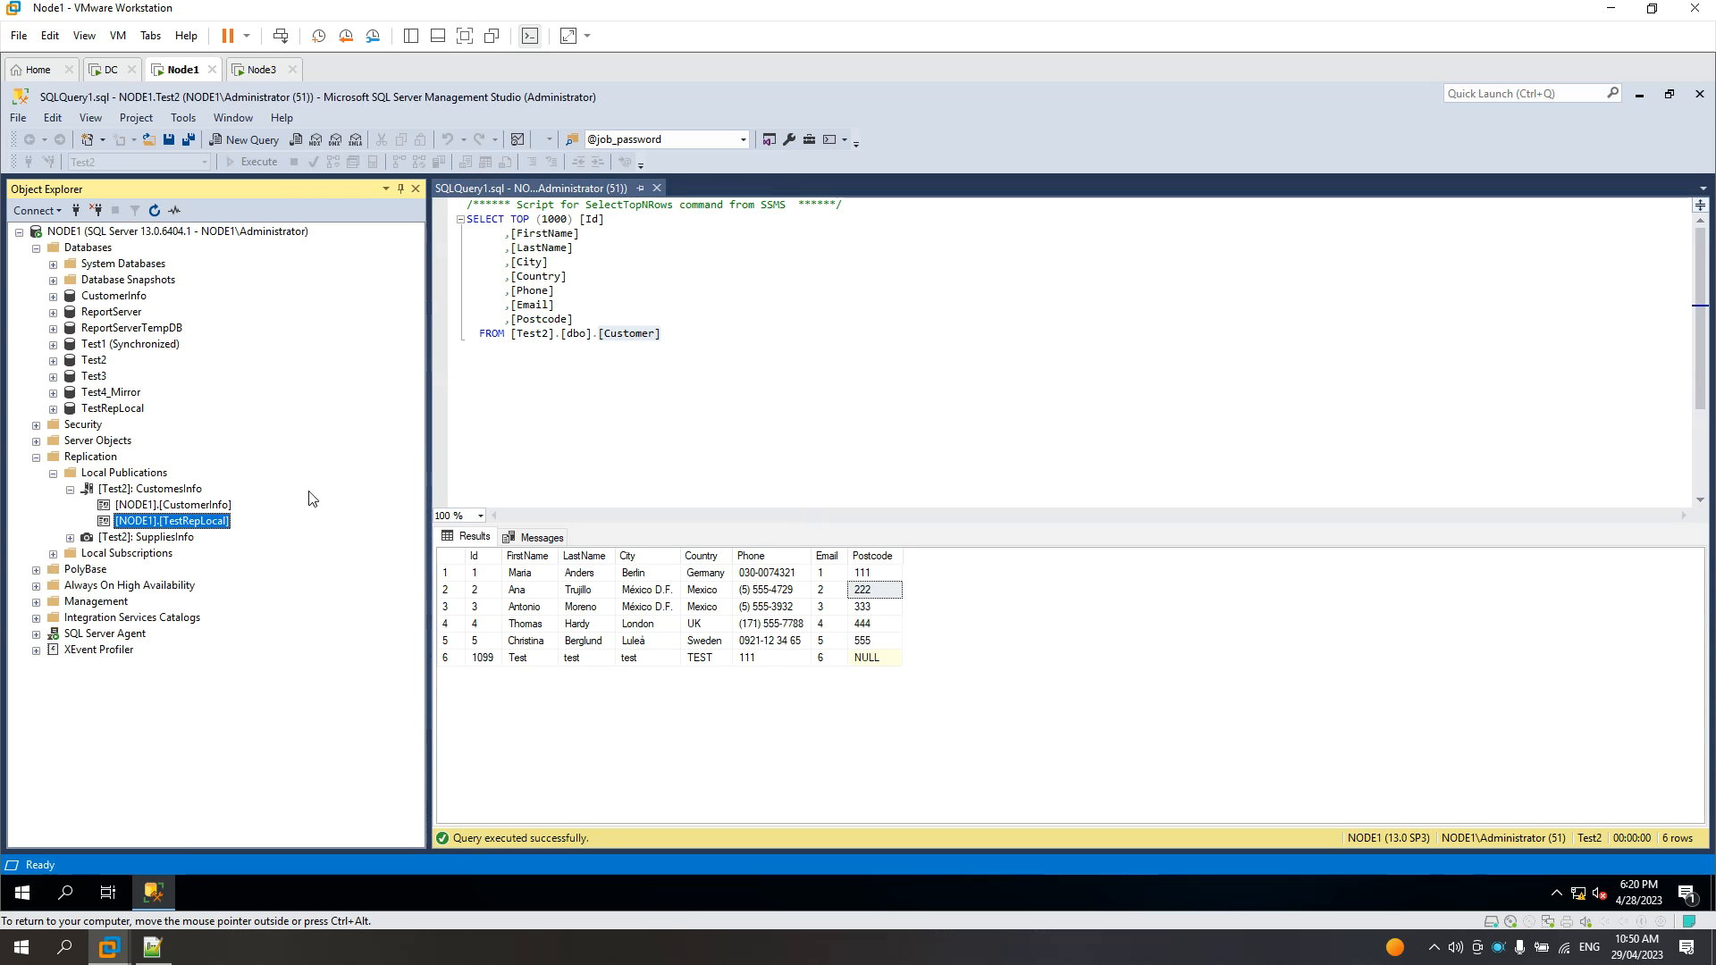
# Switch to Node3 and refresh its local subscriptions to check whether the CustomesInfo subscription is gone
pyautogui.moveTo(167, 512)
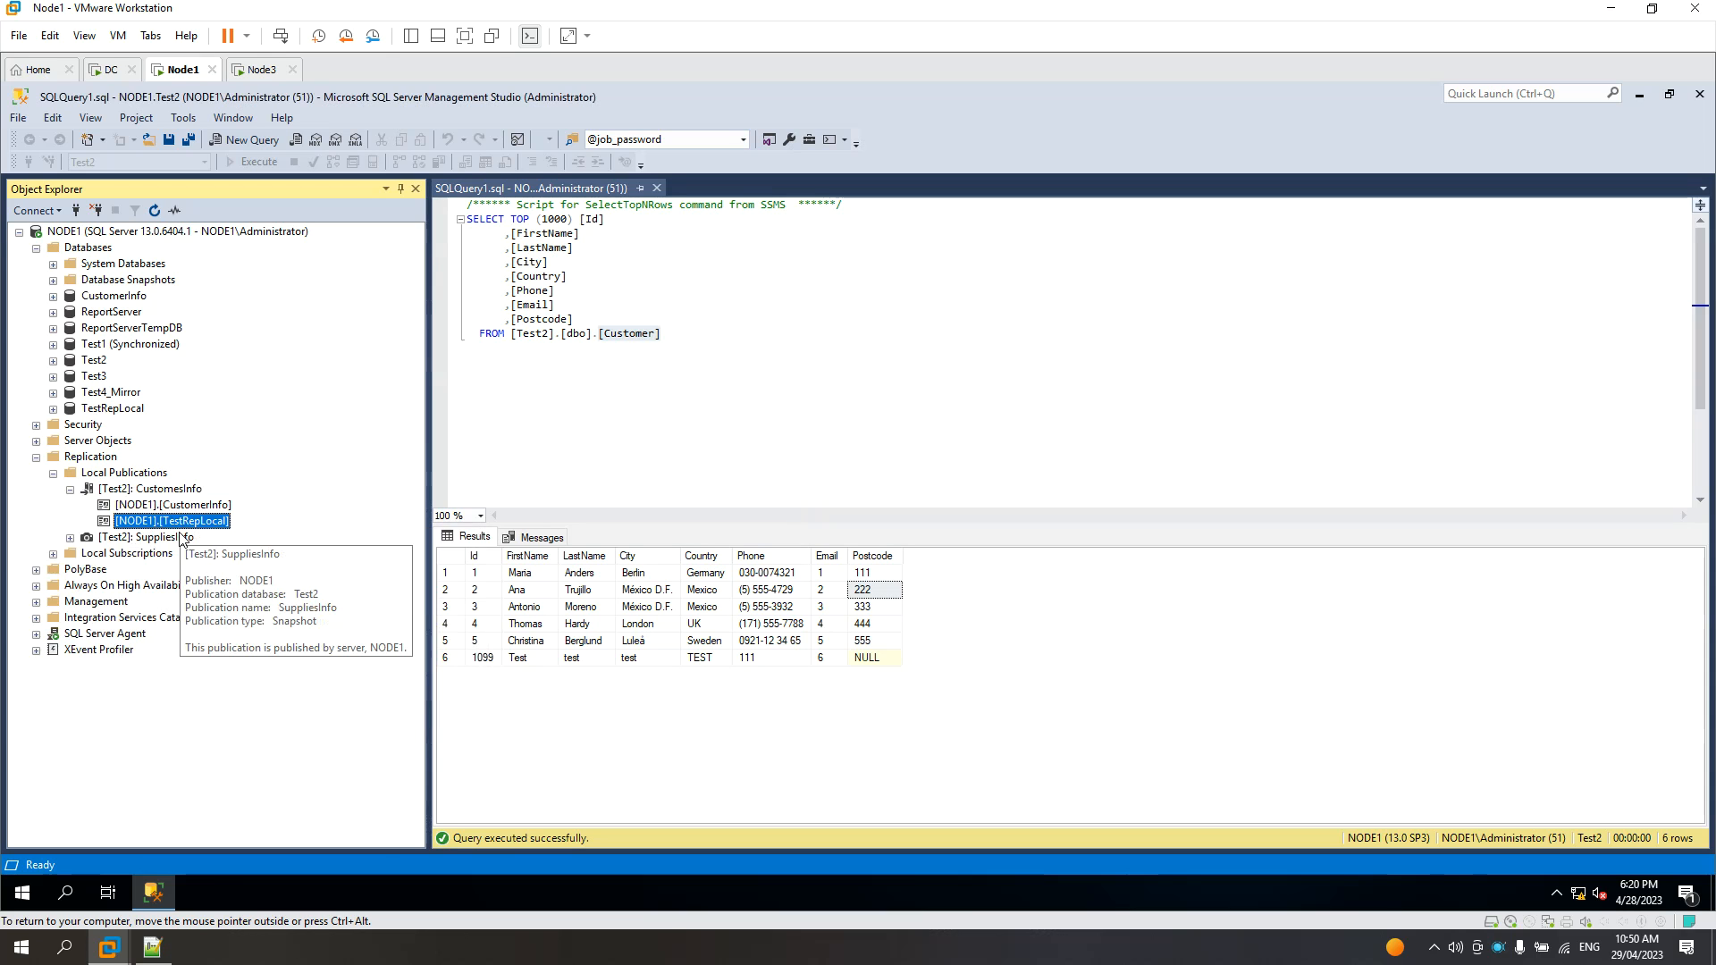
pyautogui.click(260, 69)
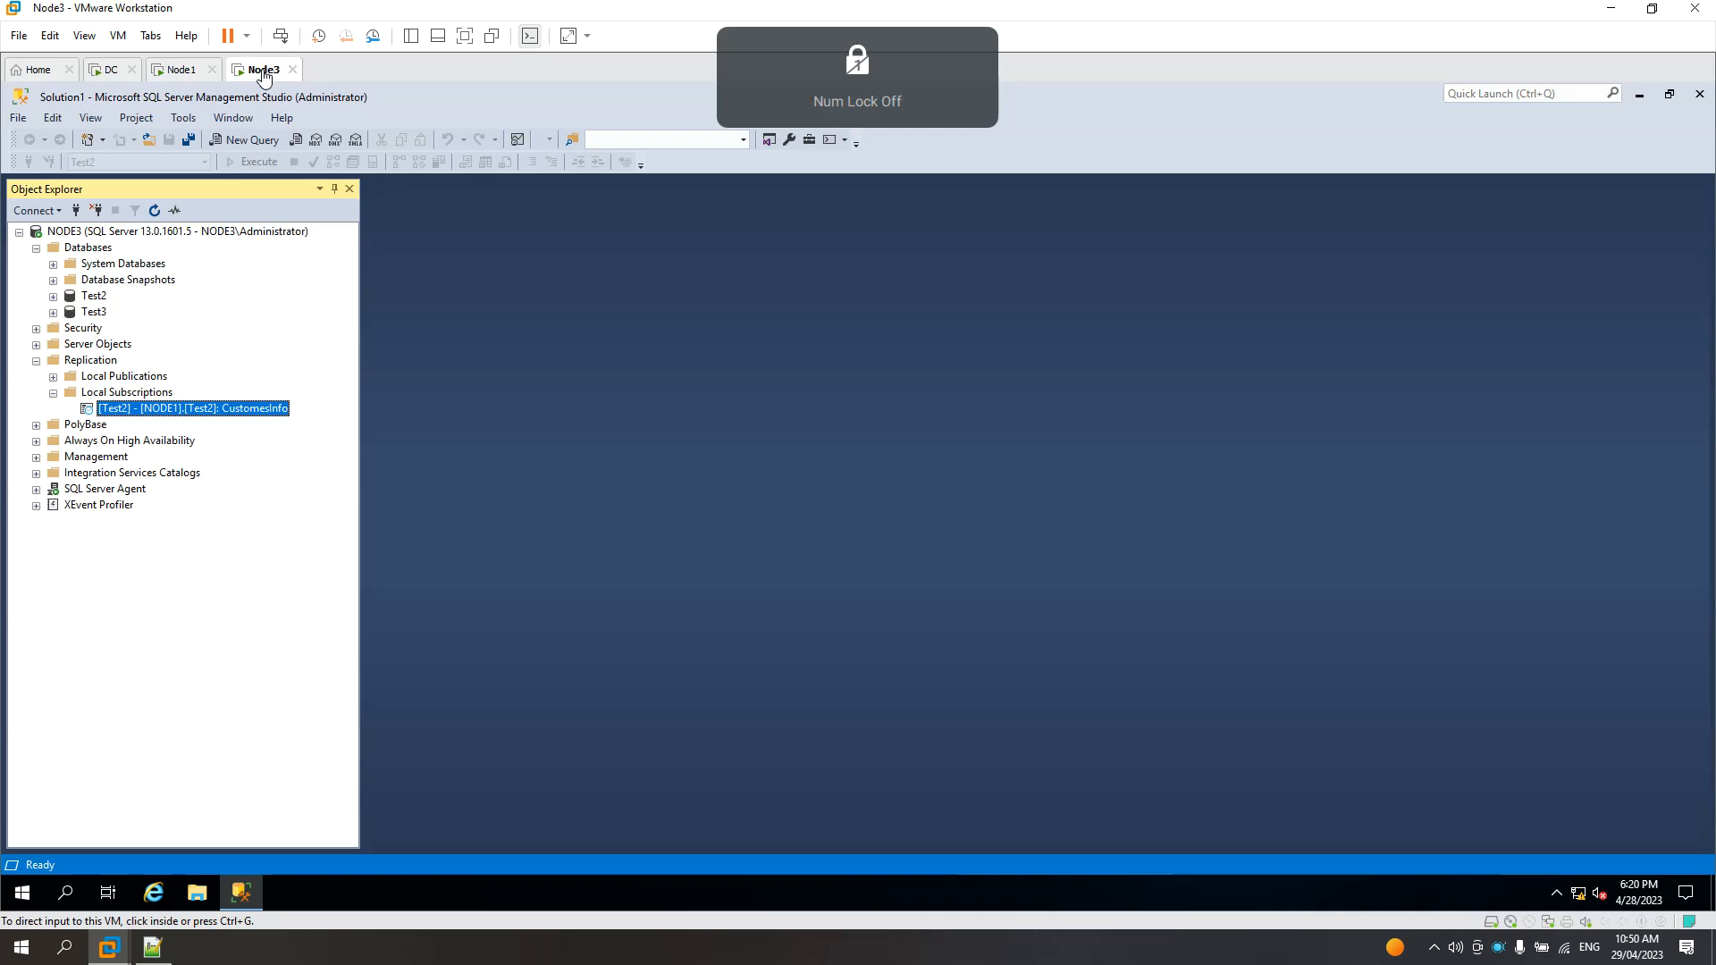
pyautogui.click(126, 393)
pyautogui.click(155, 210)
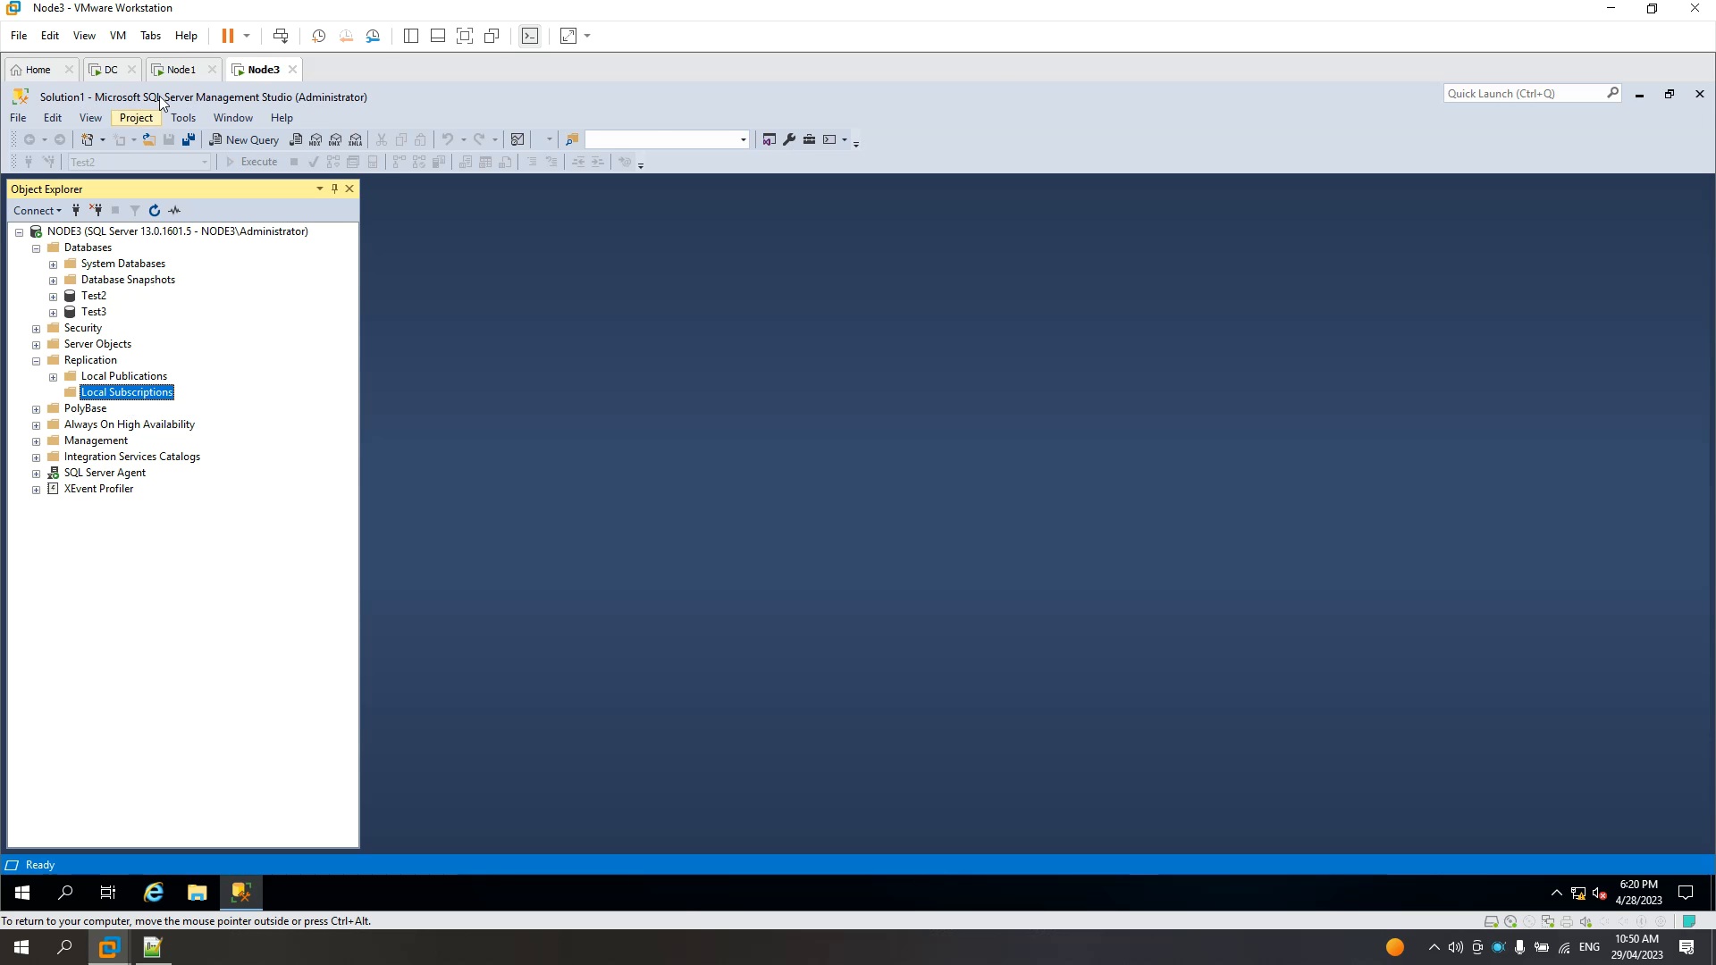
# Return to Node1 and start a new push subscription for the CustomesInfo publication, running all agents at the Distributor NODE1
pyautogui.click(179, 69)
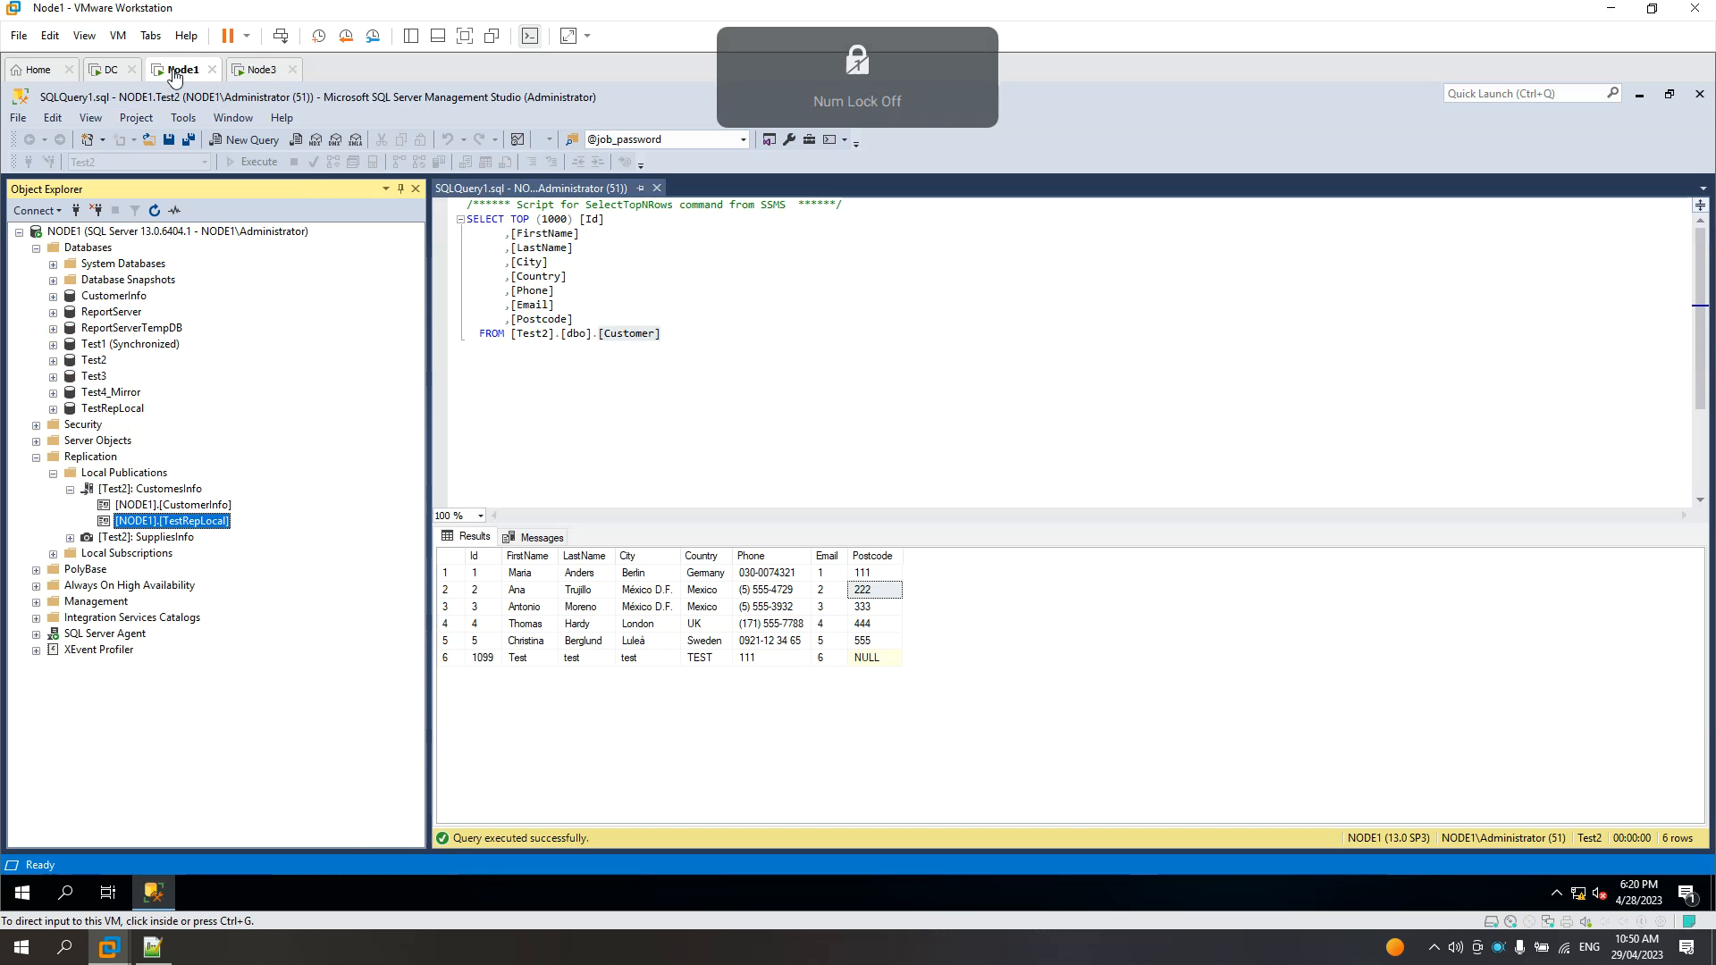
pyautogui.click(164, 492)
pyautogui.rightClick(163, 491)
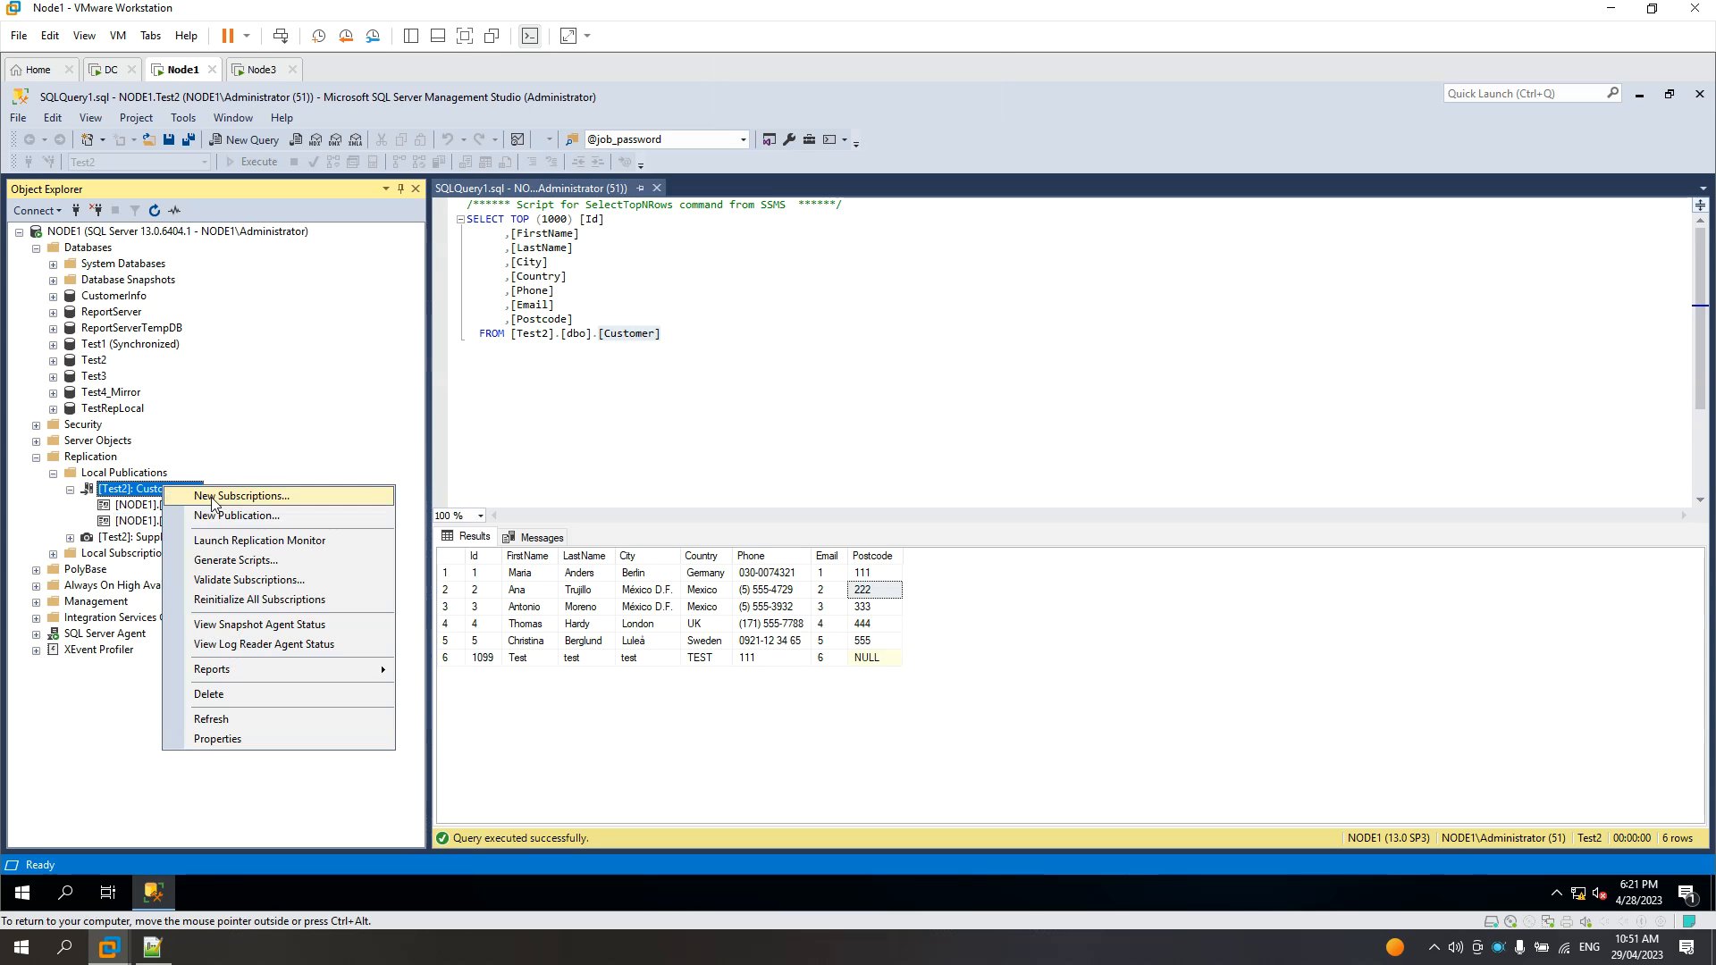
pyautogui.click(213, 496)
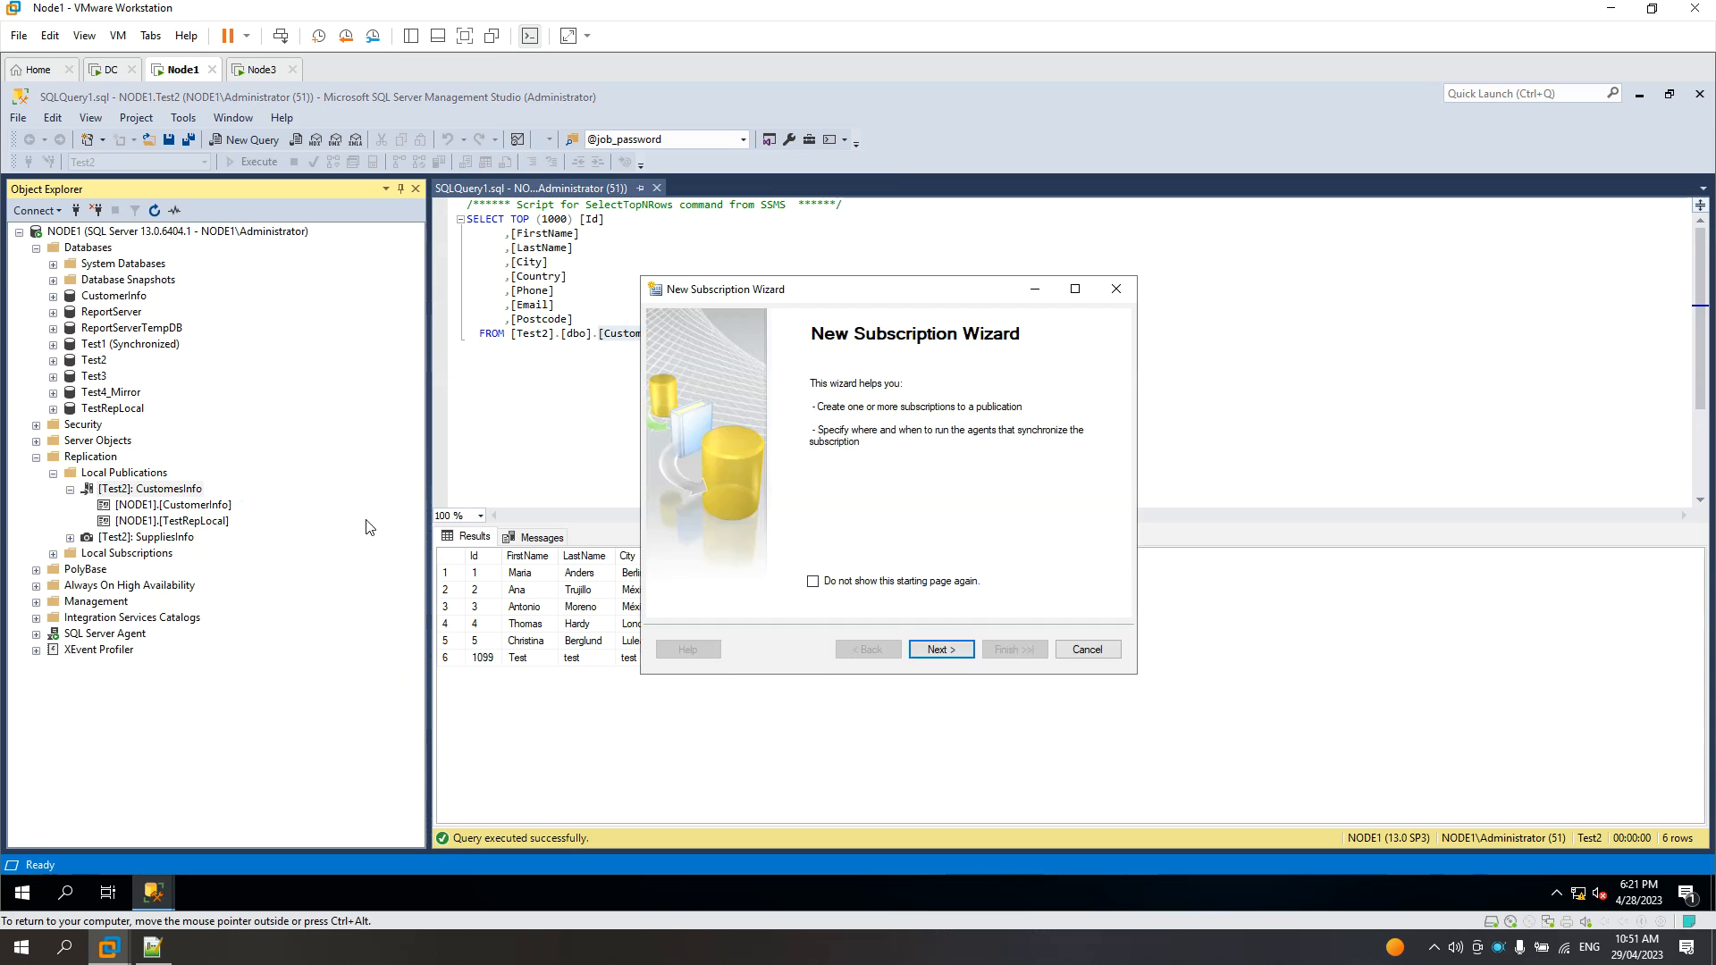
pyautogui.click(938, 650)
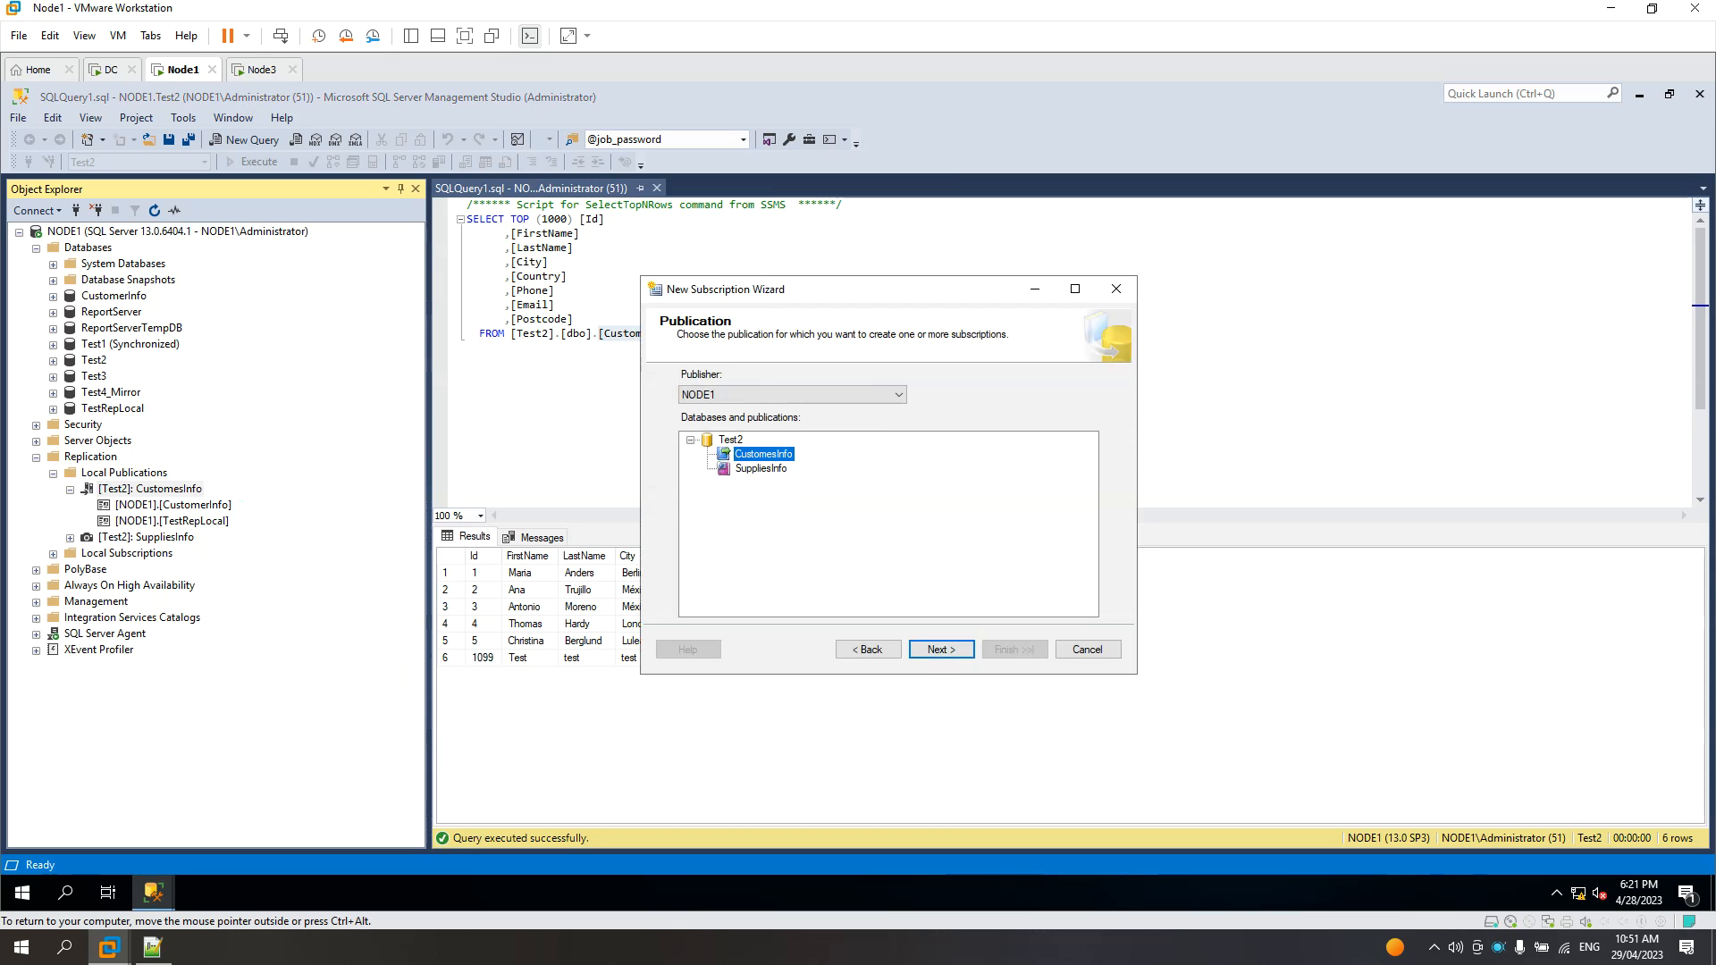
pyautogui.click(949, 659)
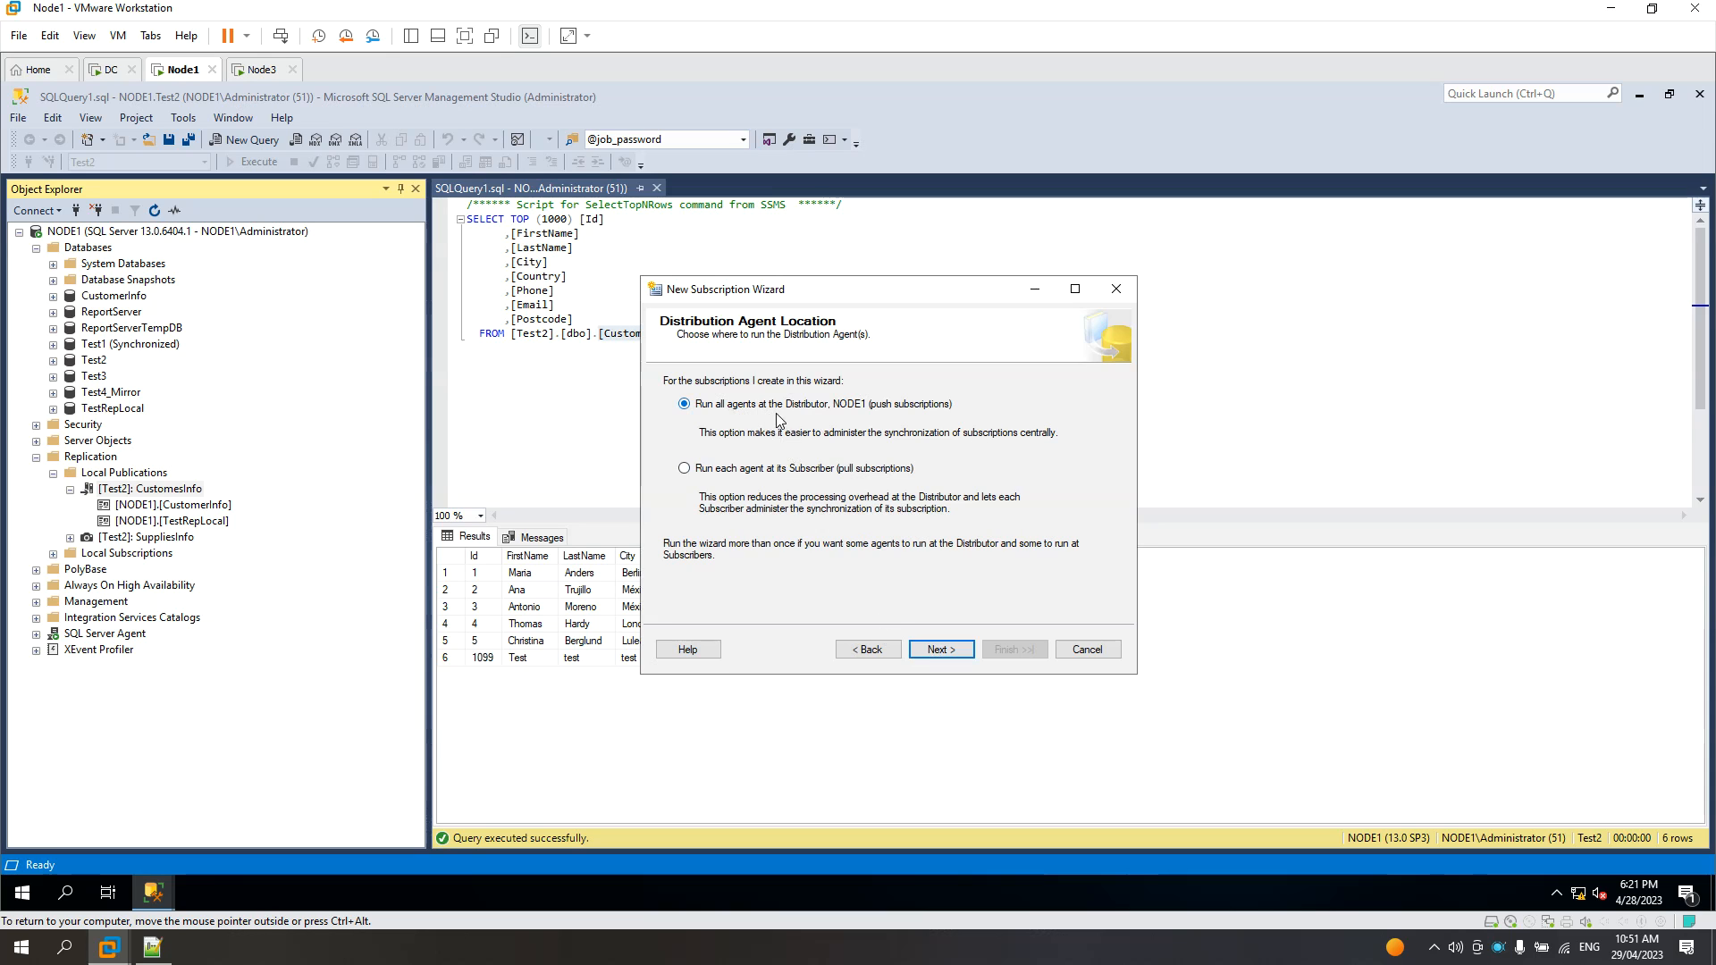
pyautogui.click(939, 651)
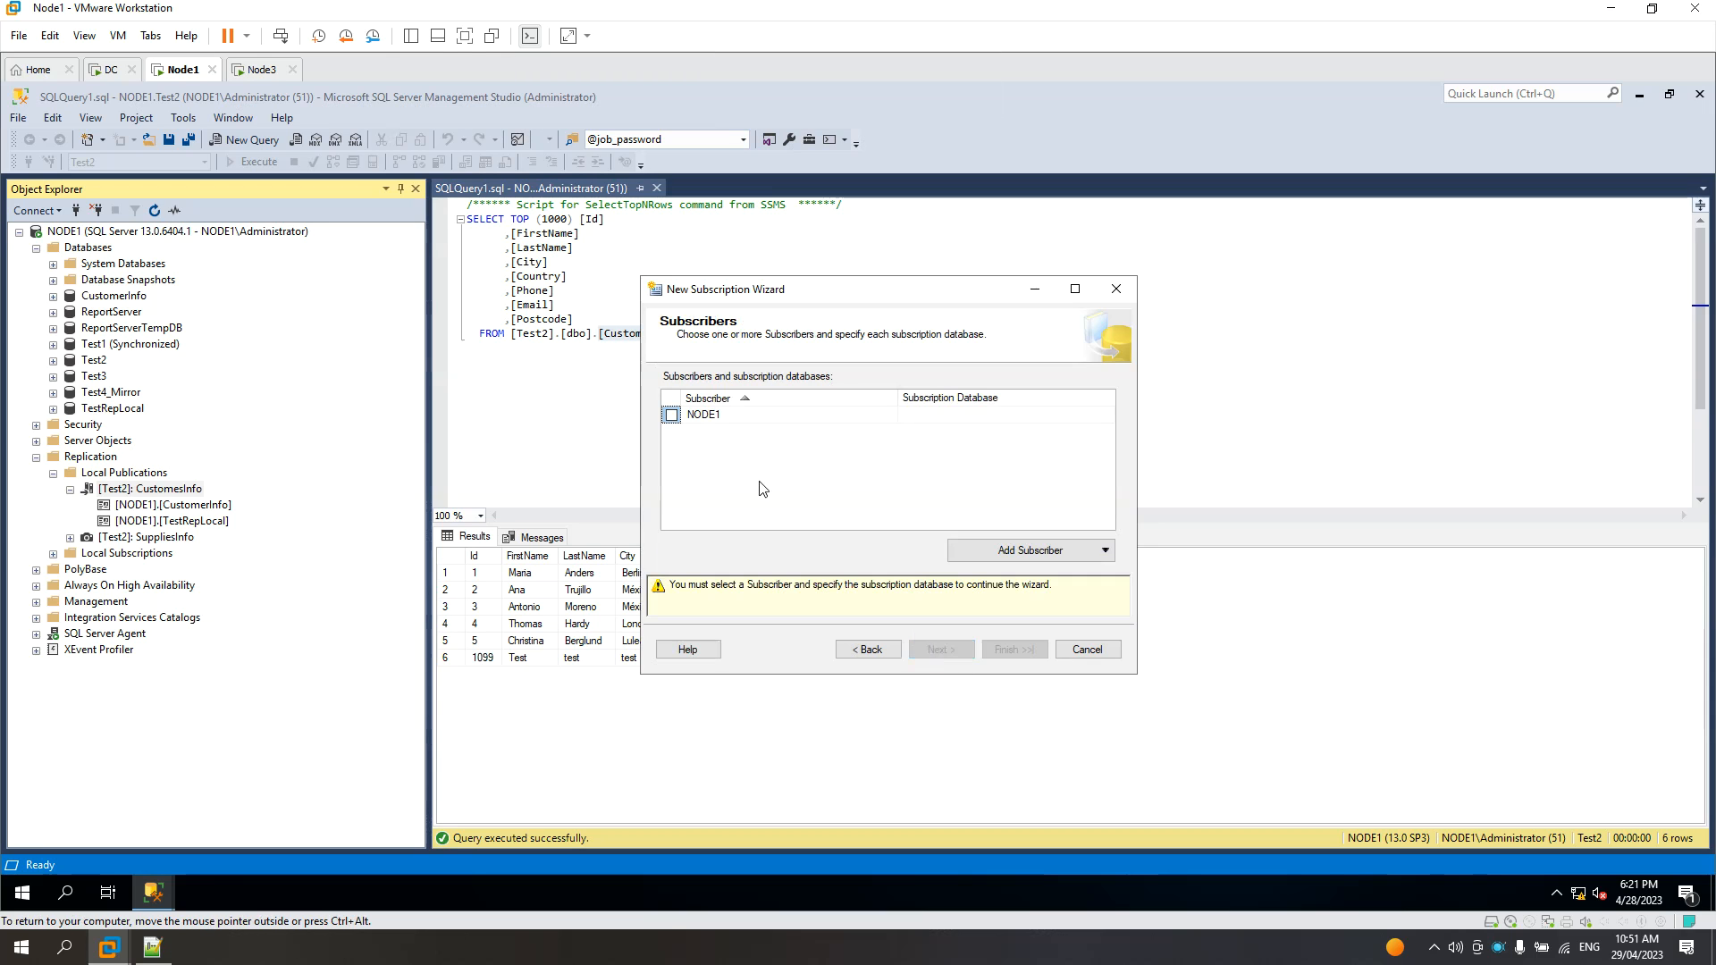
# Add NODE3 as a SQL Server subscriber using Windows Authentication, with Test2 as the subscription database
pyautogui.moveTo(803, 291); pyautogui.dragTo(690, 281)
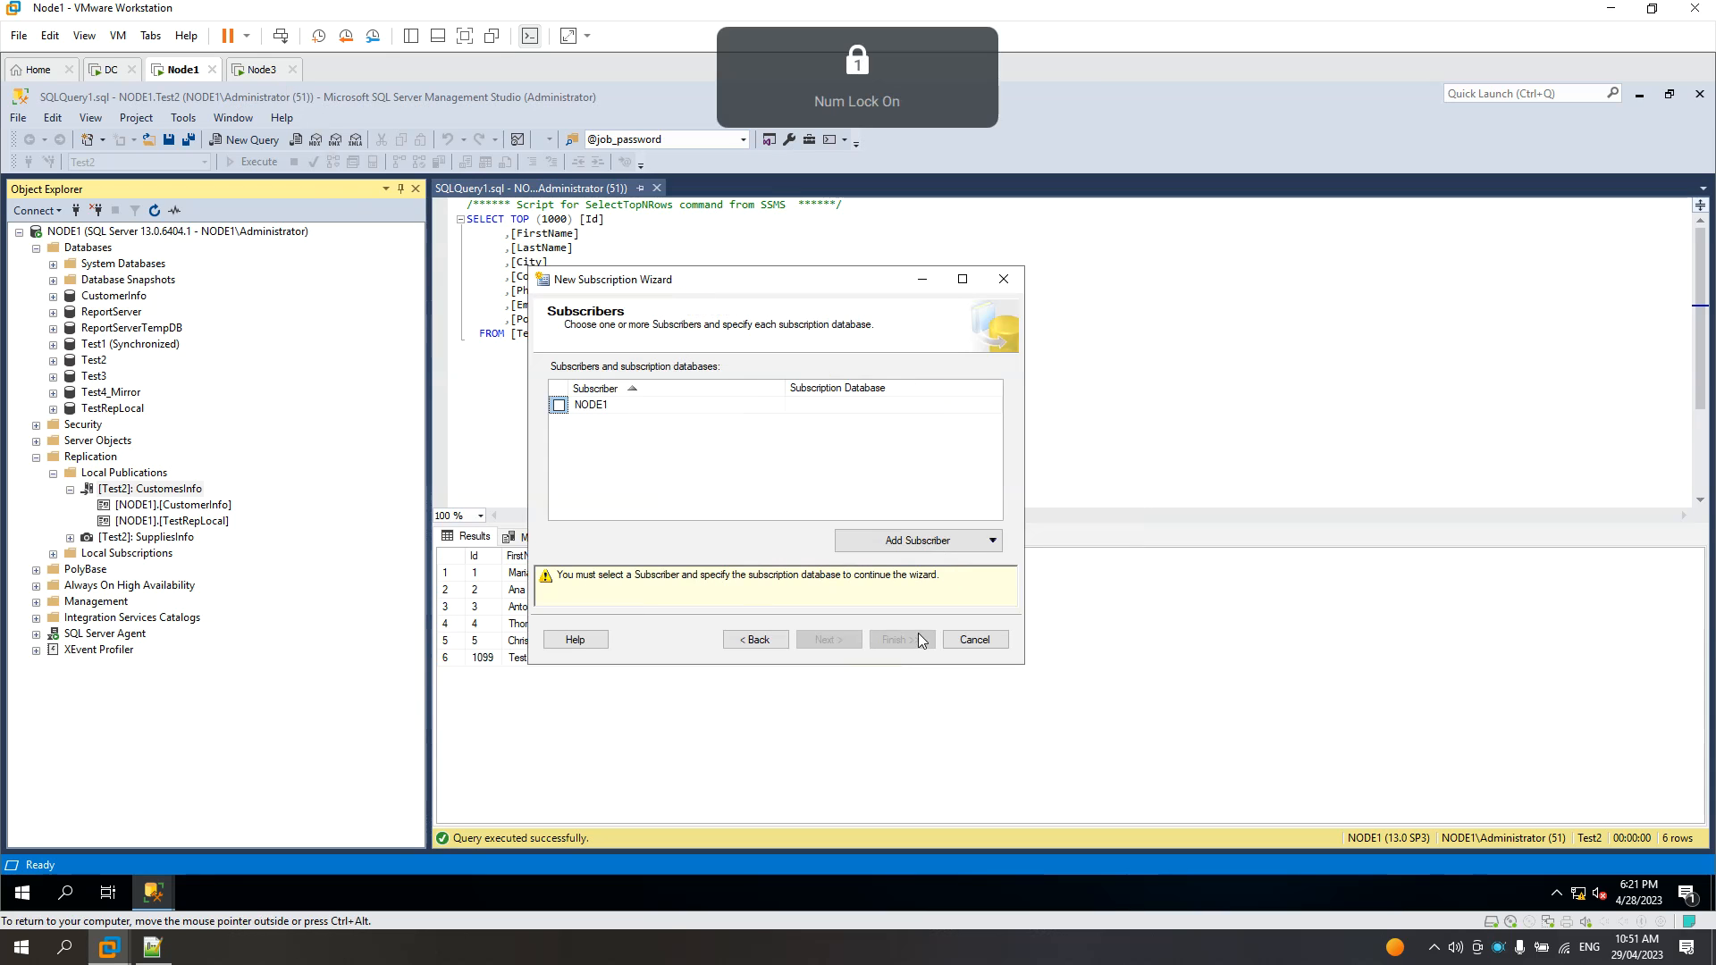
pyautogui.click(993, 542)
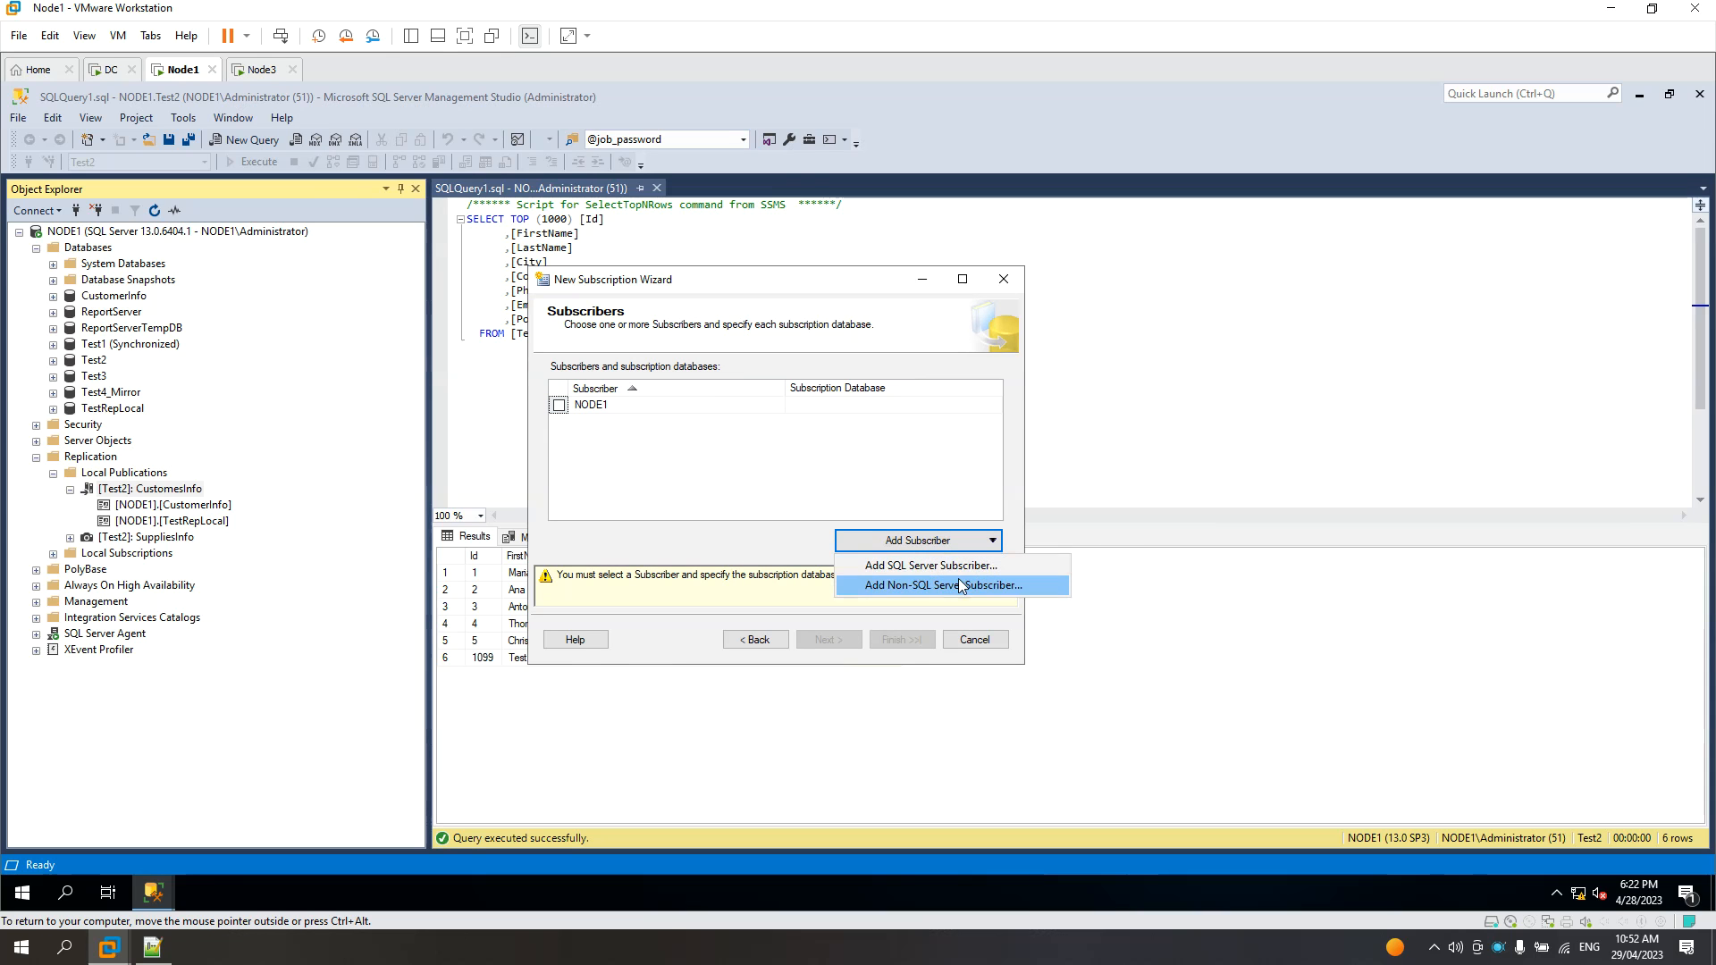
pyautogui.click(911, 566)
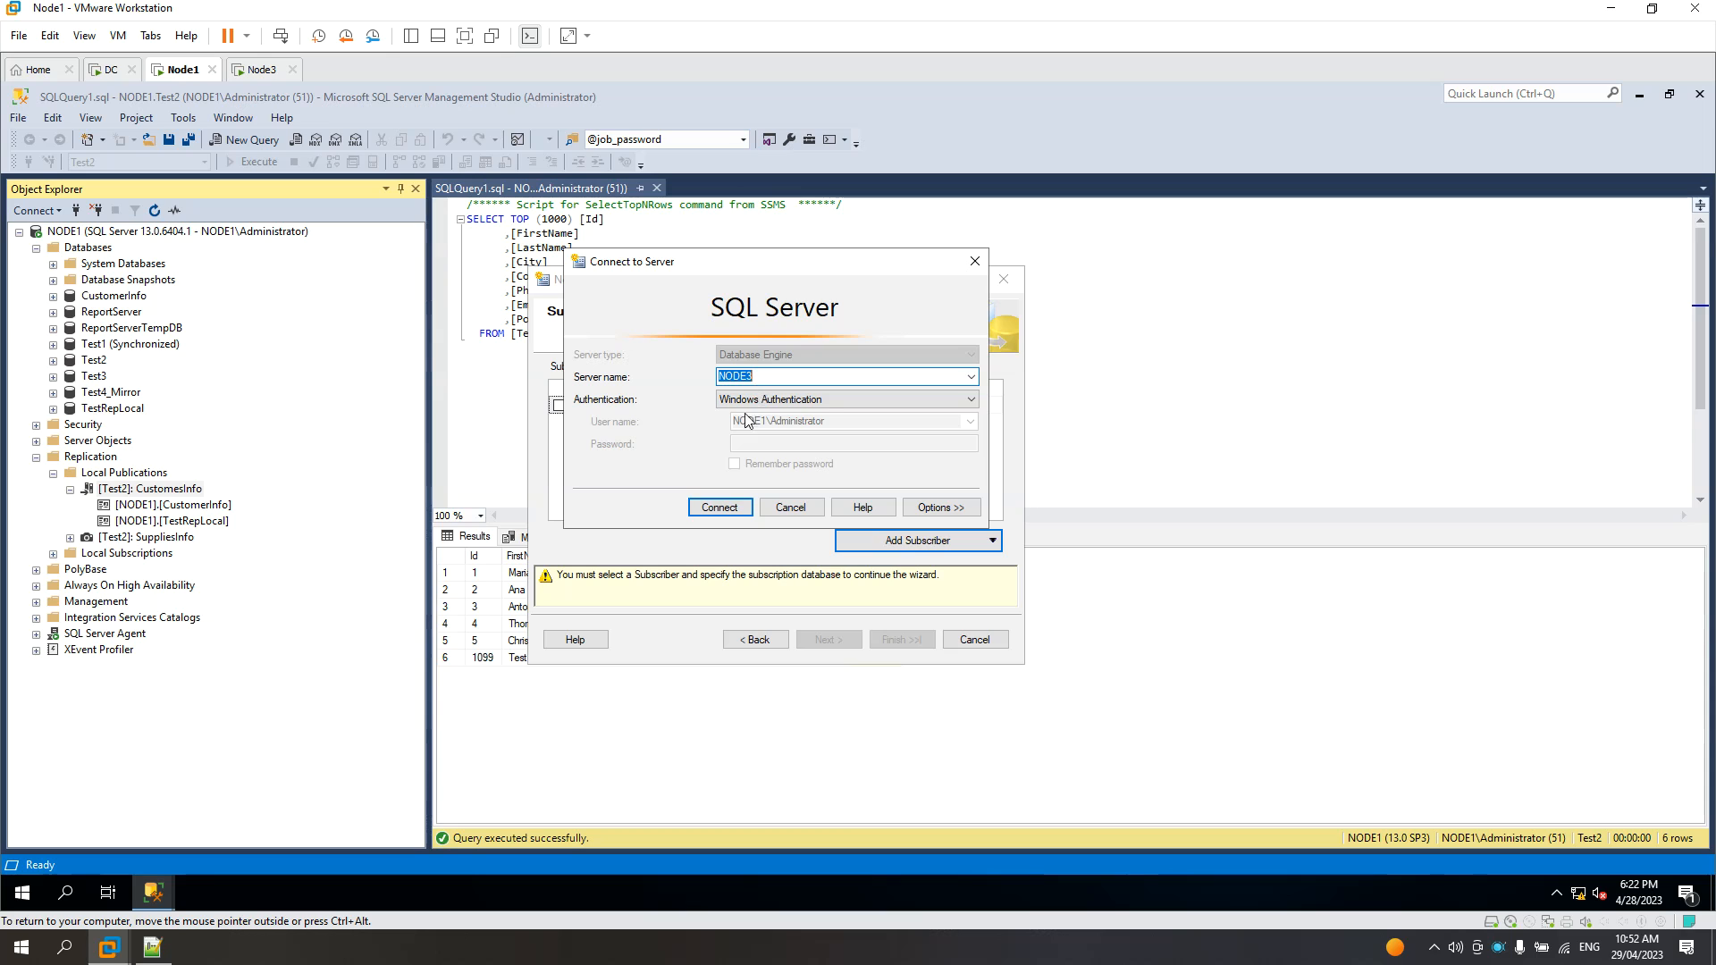
pyautogui.click(720, 508)
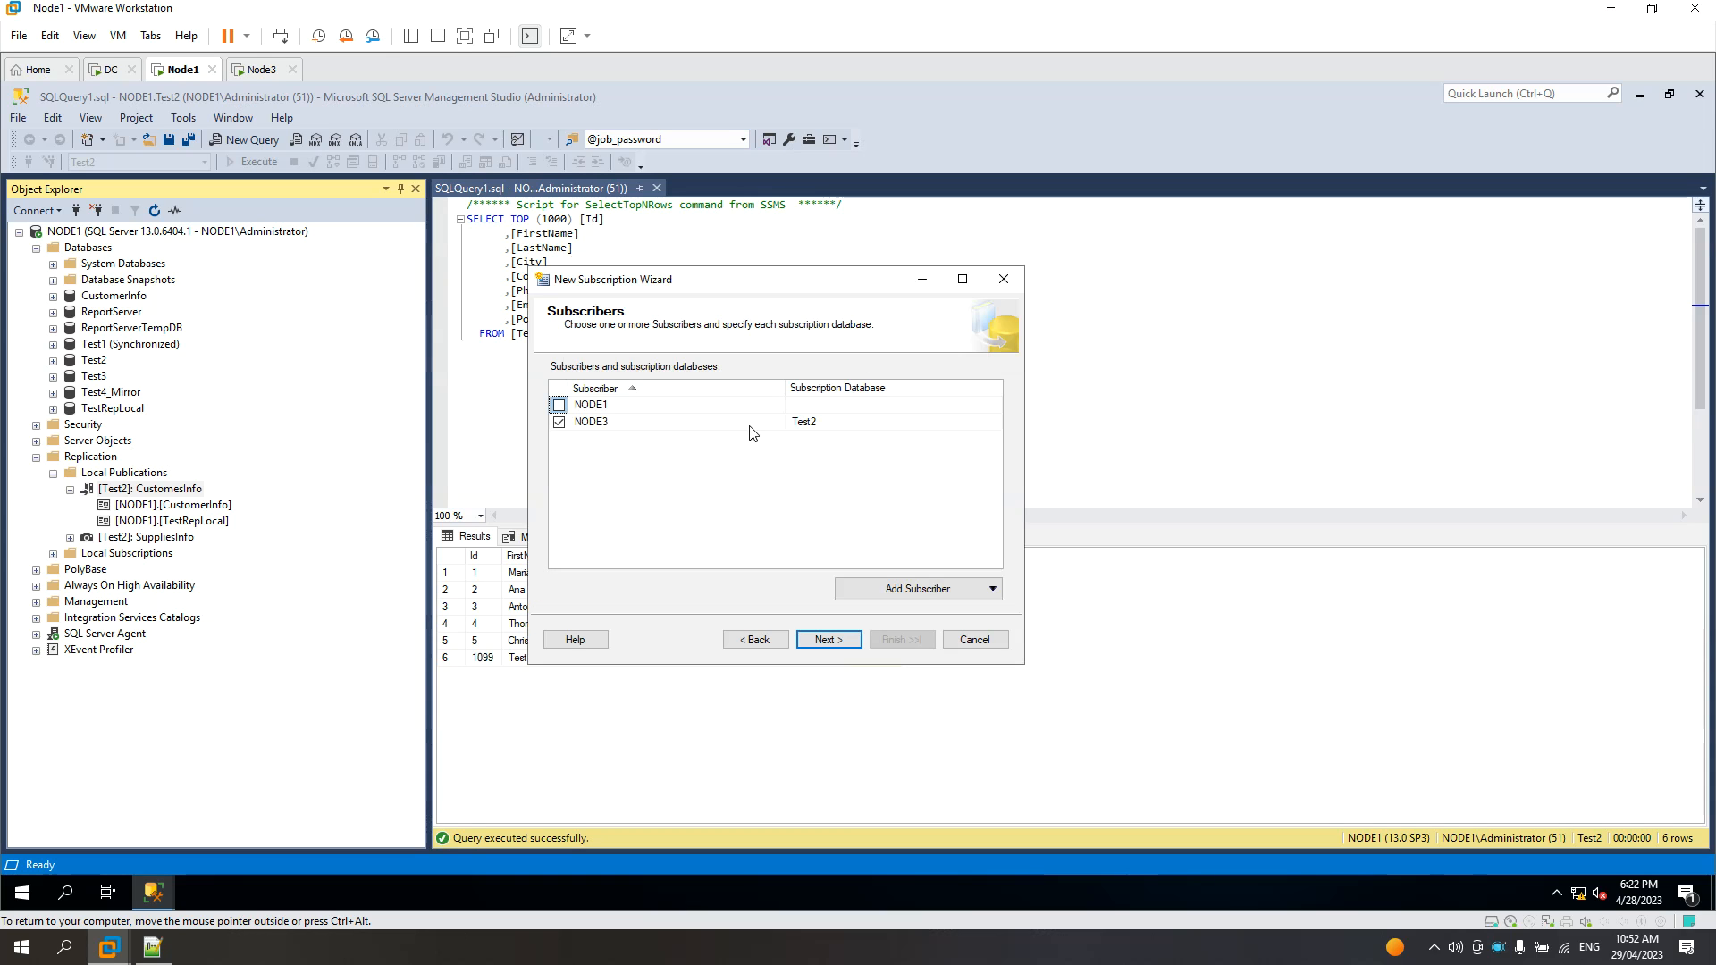
pyautogui.click(838, 425)
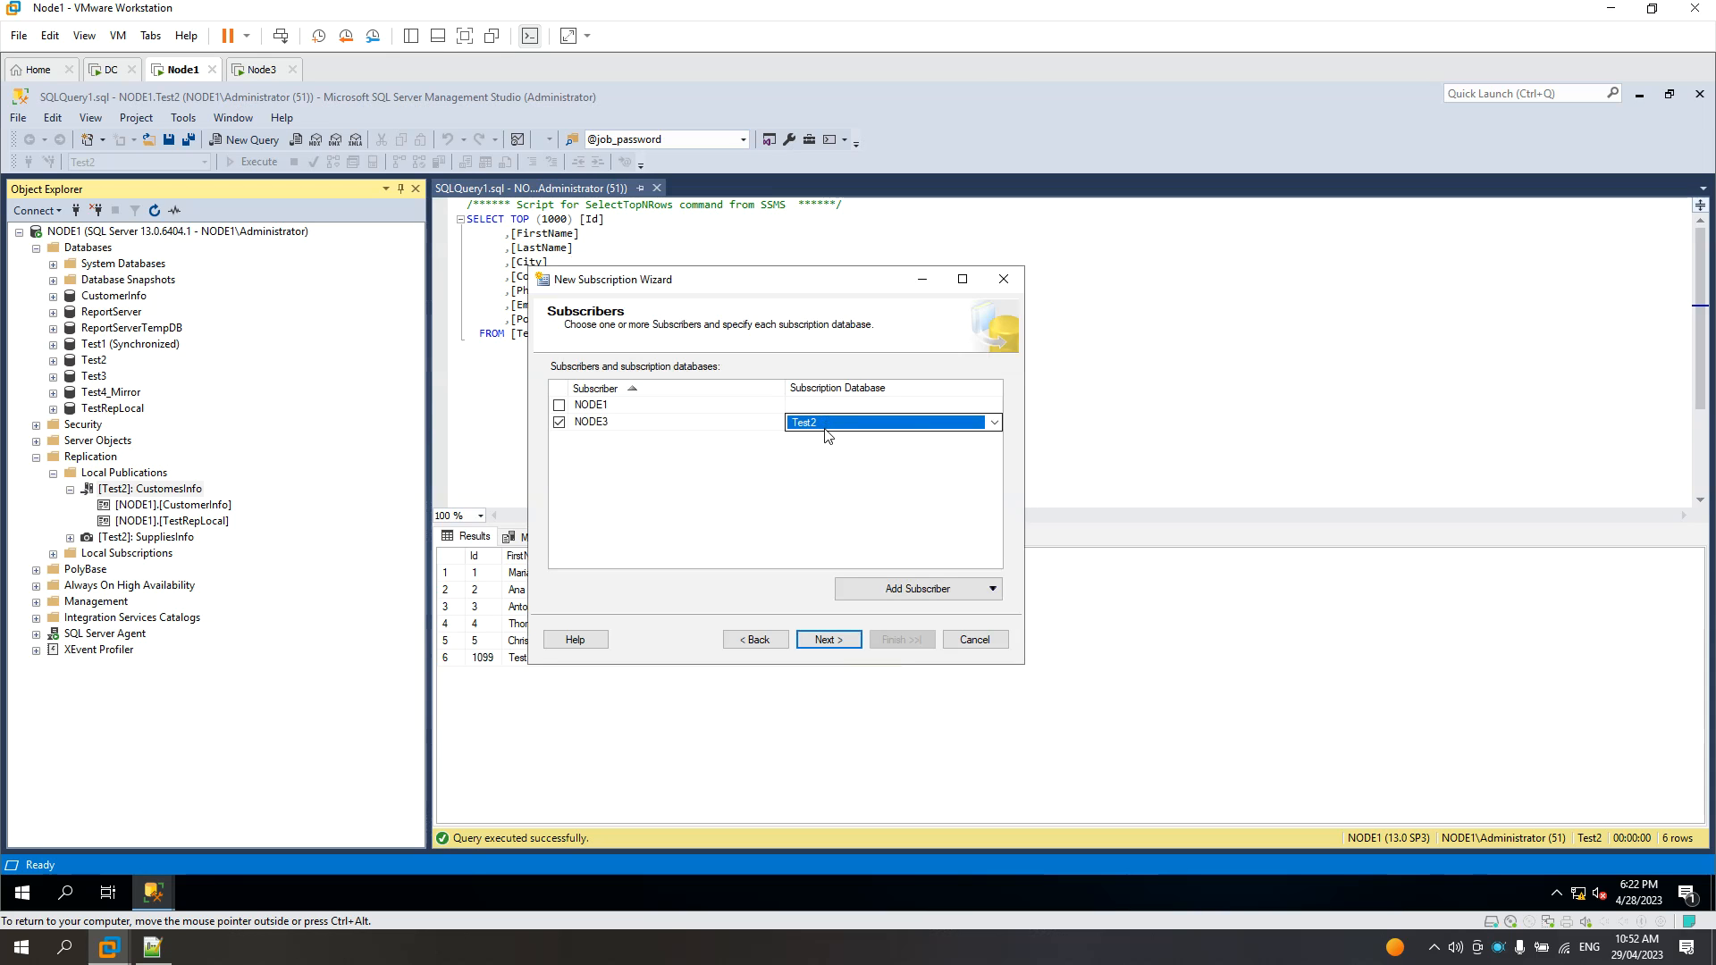
# Switch to Node3, expand the Test2 database, and review its existing tables against the subscription database chosen on Node1
pyautogui.click(260, 77)
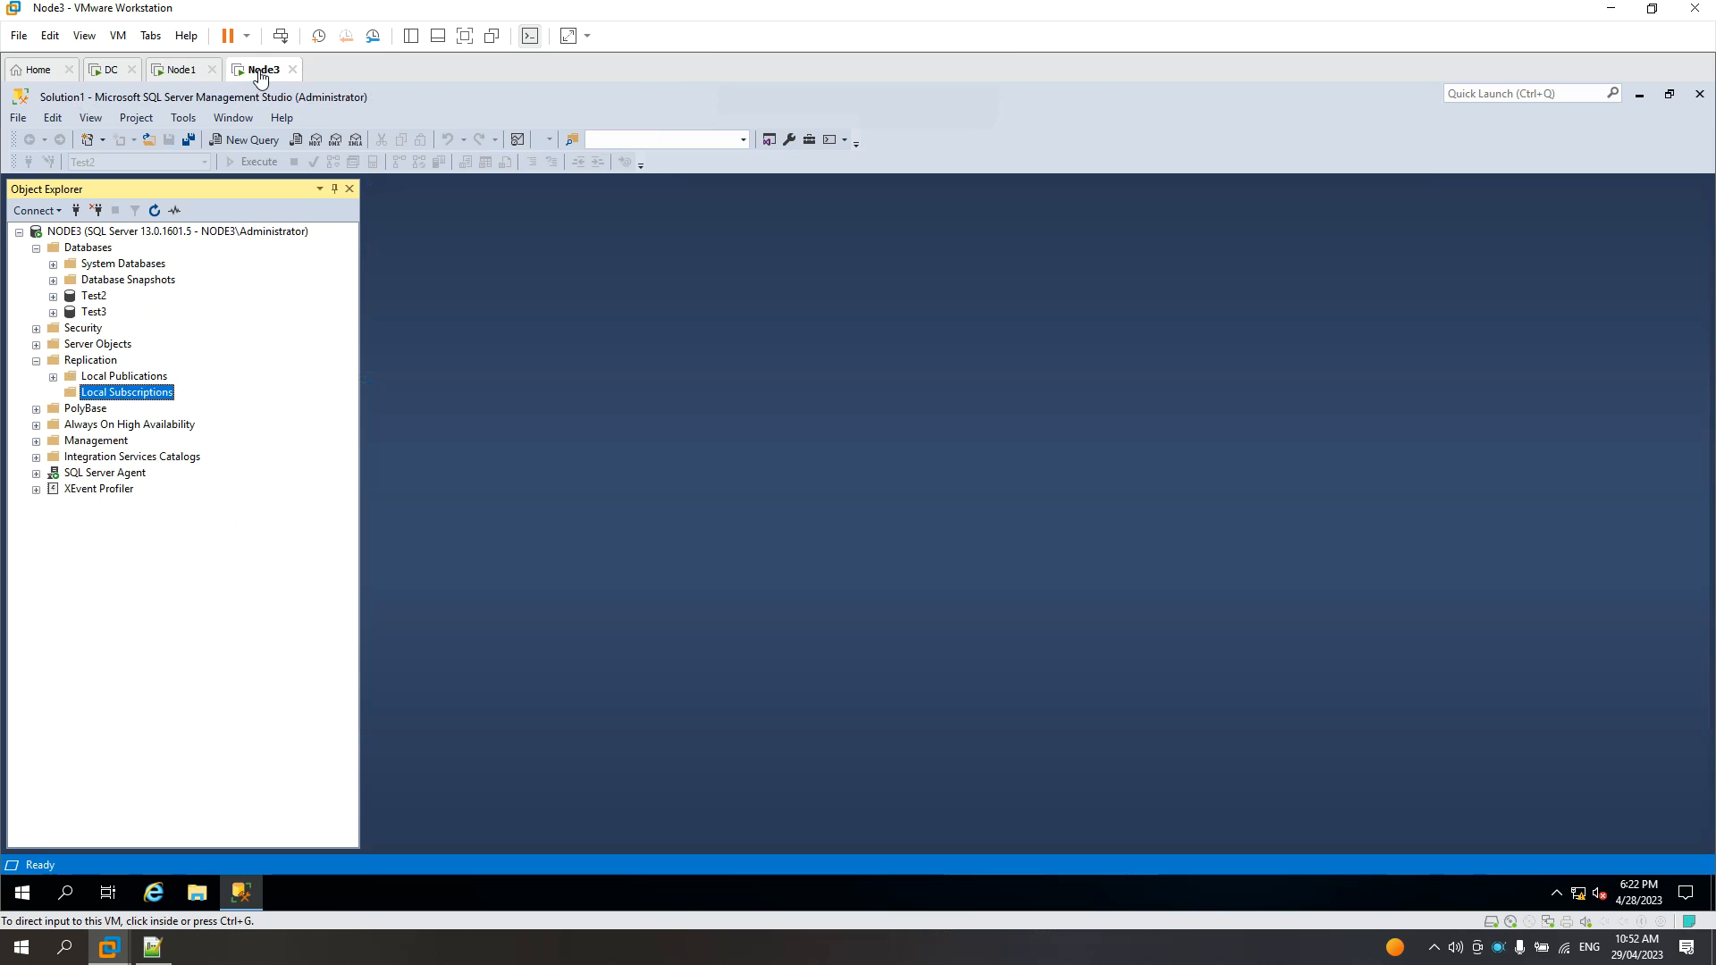
pyautogui.click(92, 298)
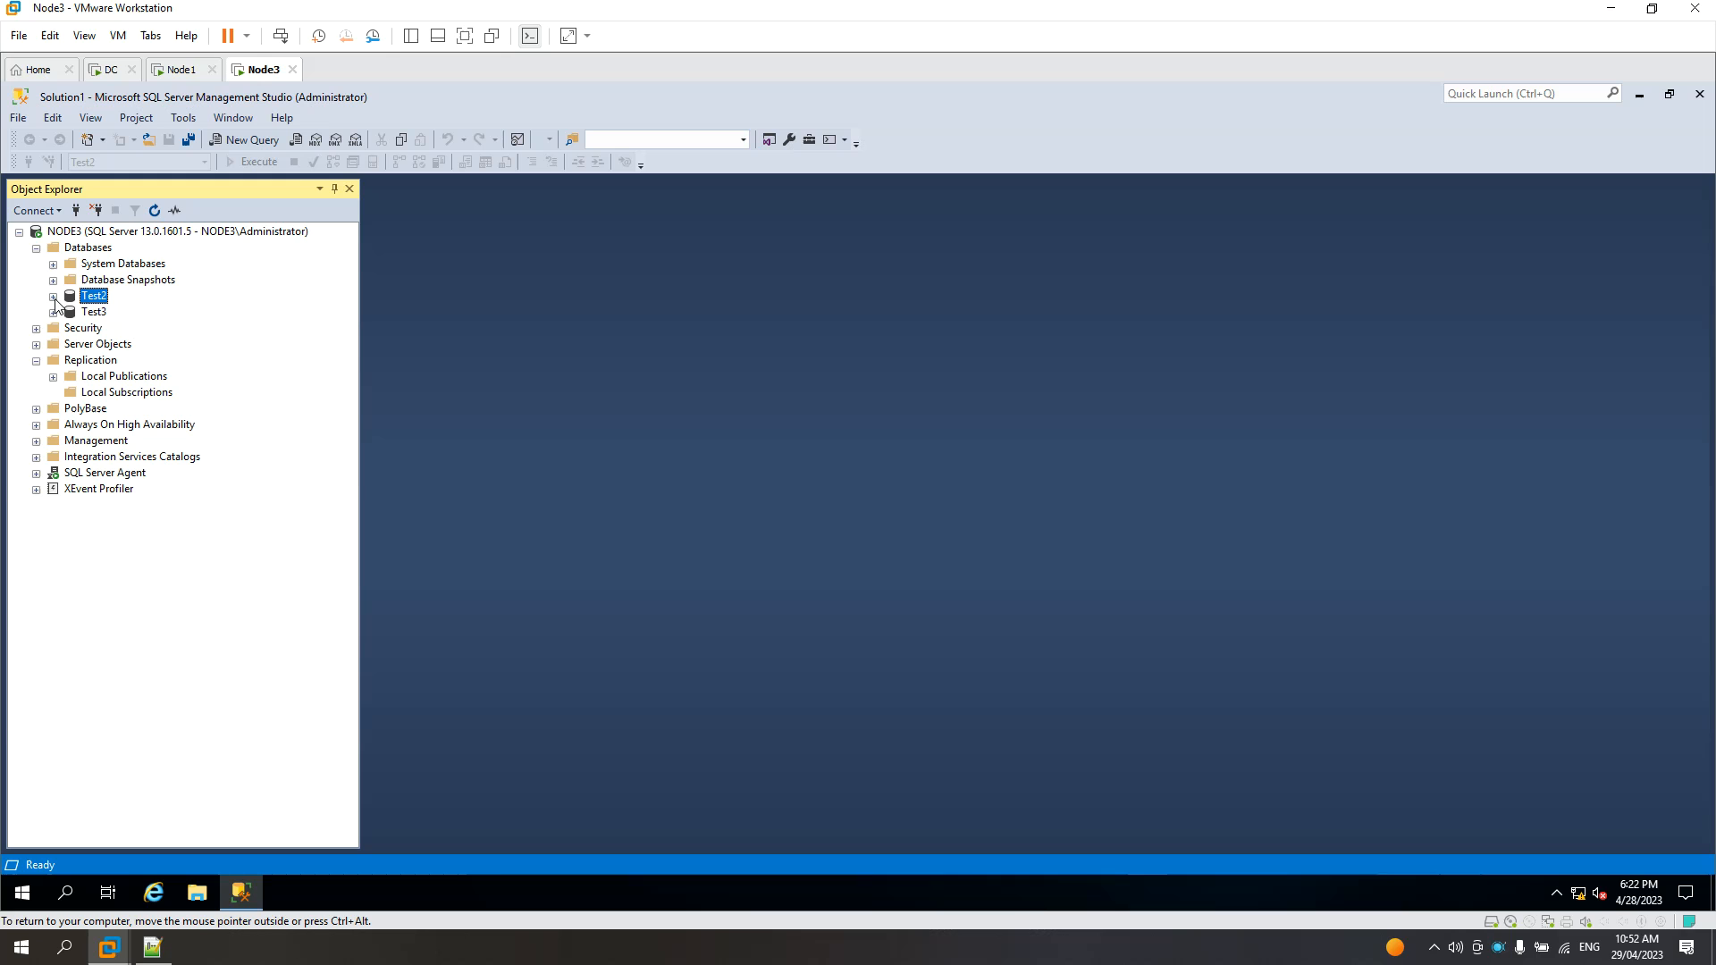
pyautogui.click(53, 297)
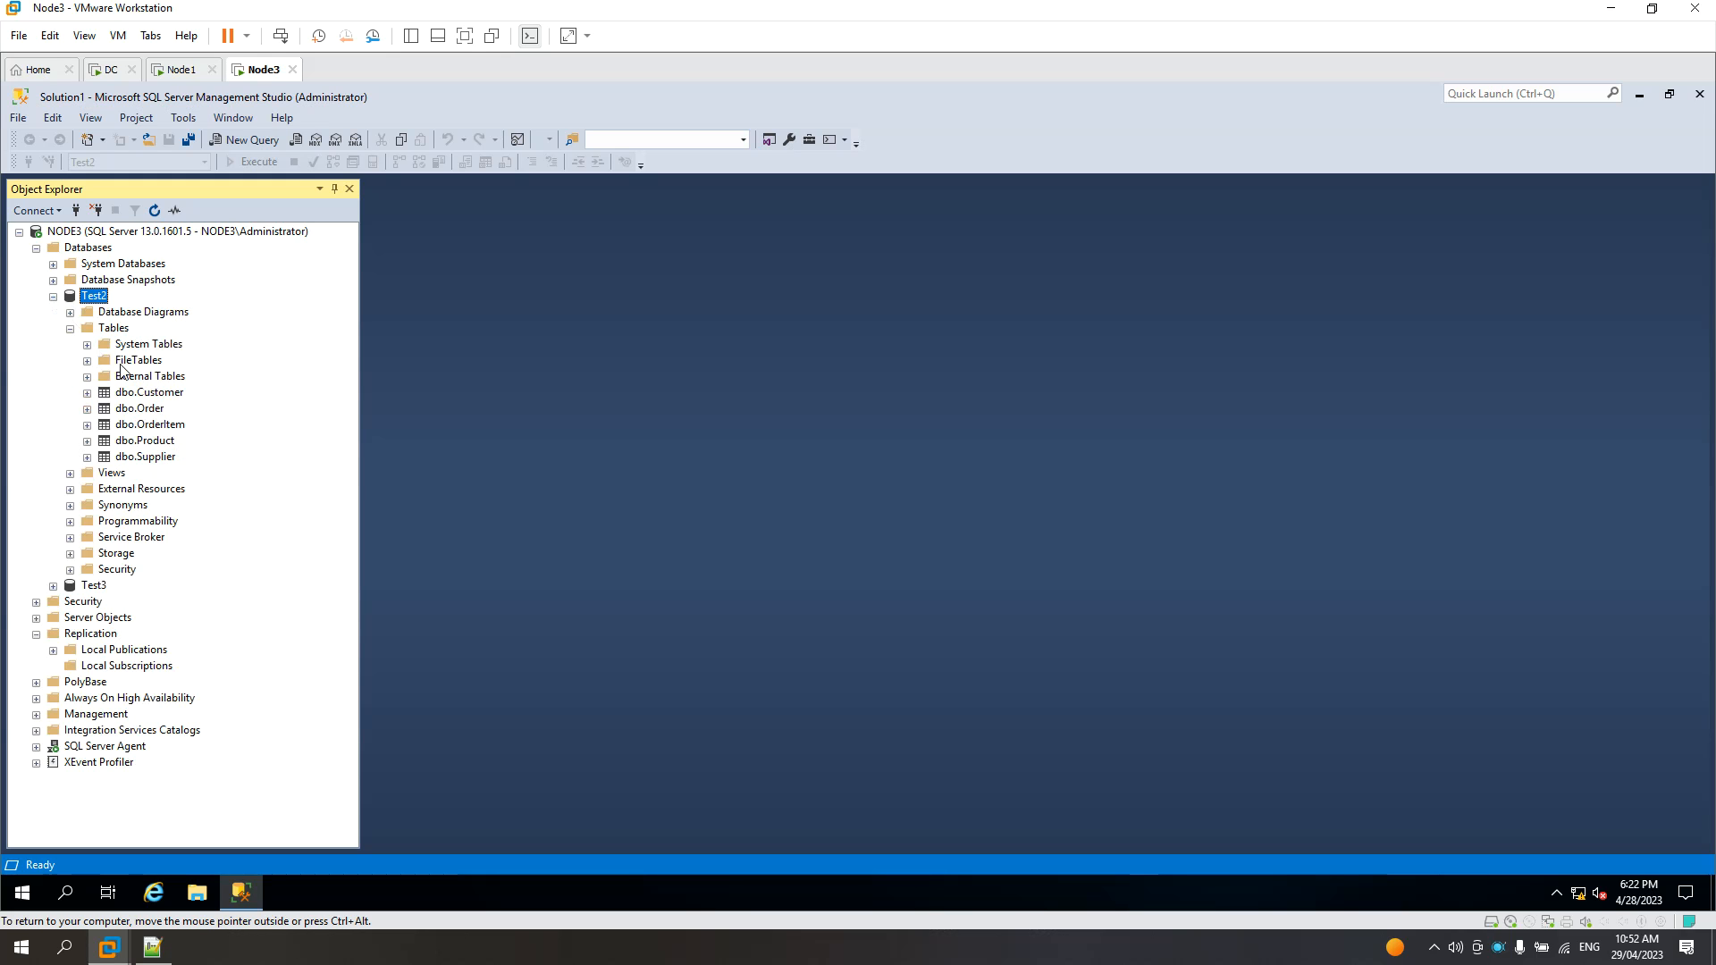
pyautogui.click(157, 392)
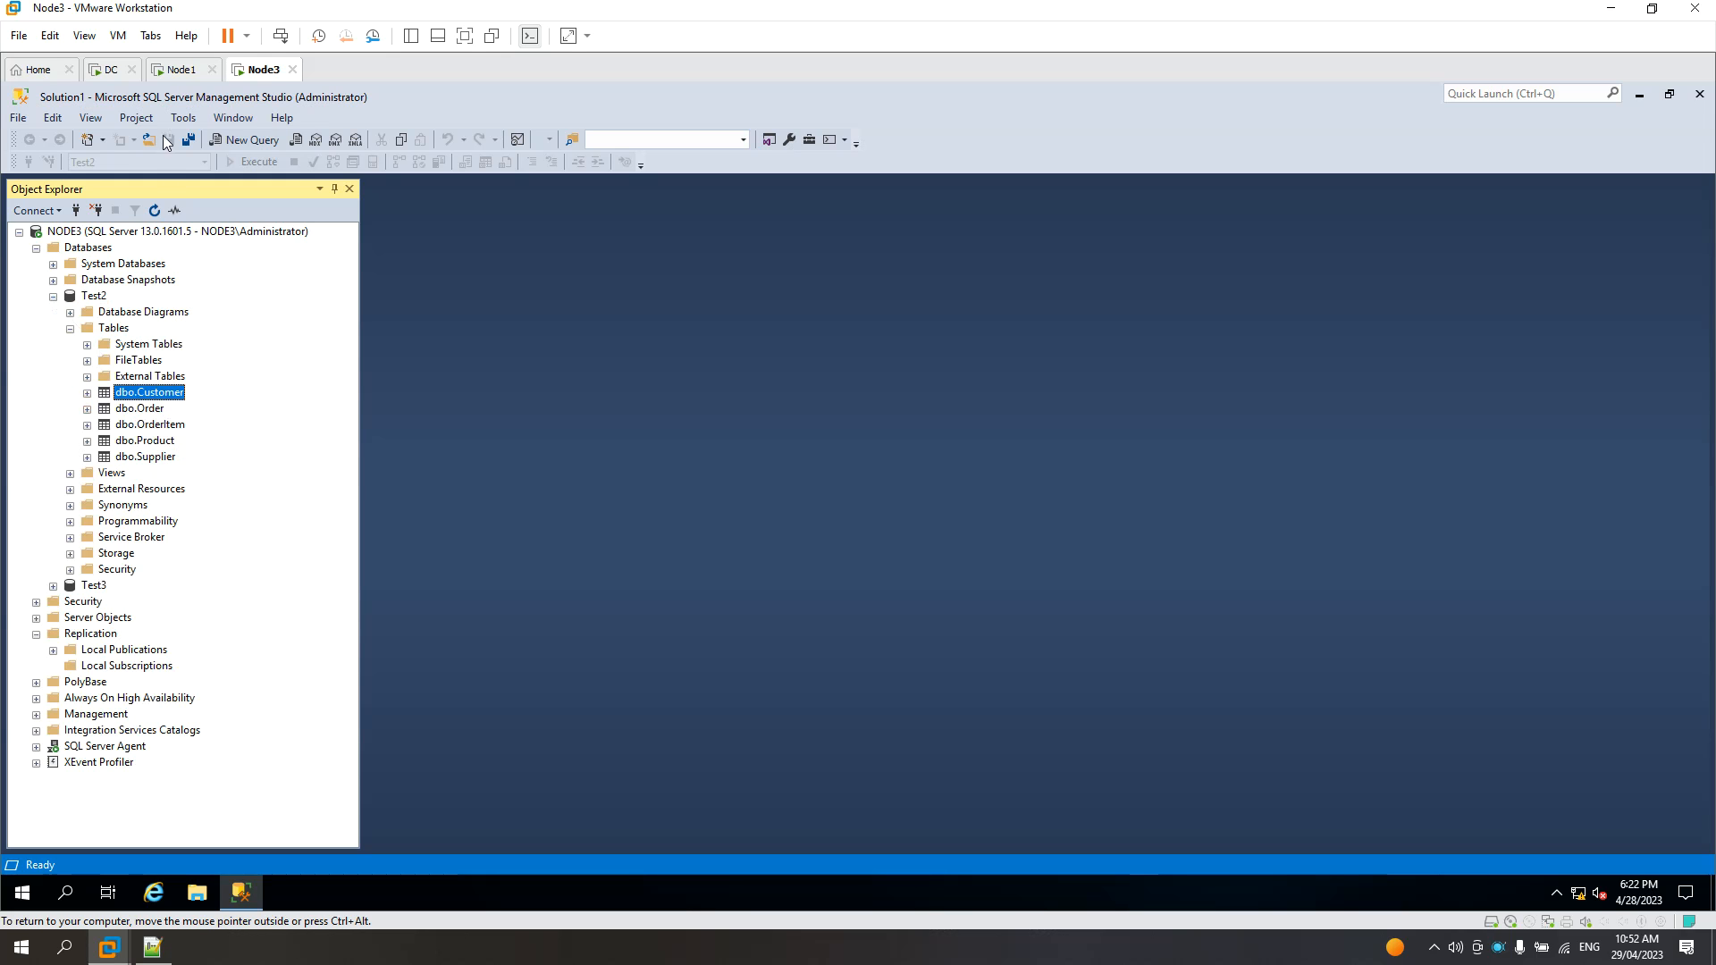
pyautogui.click(141, 412)
pyautogui.click(144, 426)
pyautogui.click(152, 409)
pyautogui.click(154, 392)
pyautogui.click(149, 412)
pyautogui.click(150, 426)
pyautogui.click(152, 410)
pyautogui.click(156, 395)
pyautogui.click(142, 412)
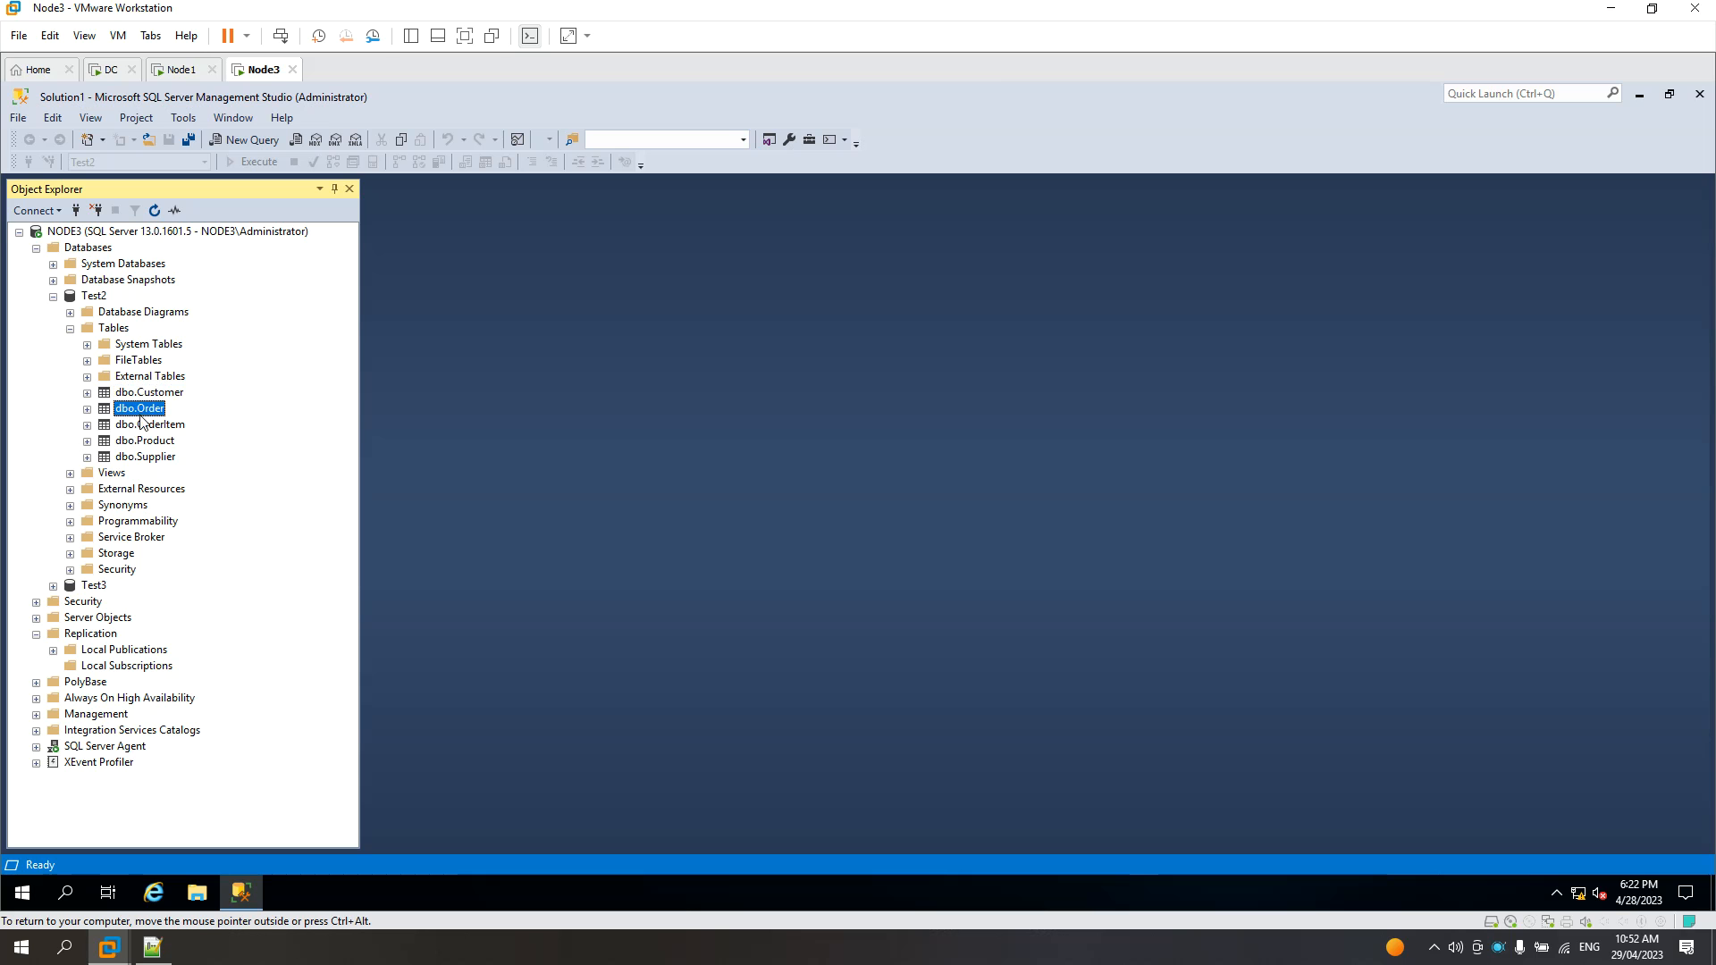
pyautogui.click(181, 69)
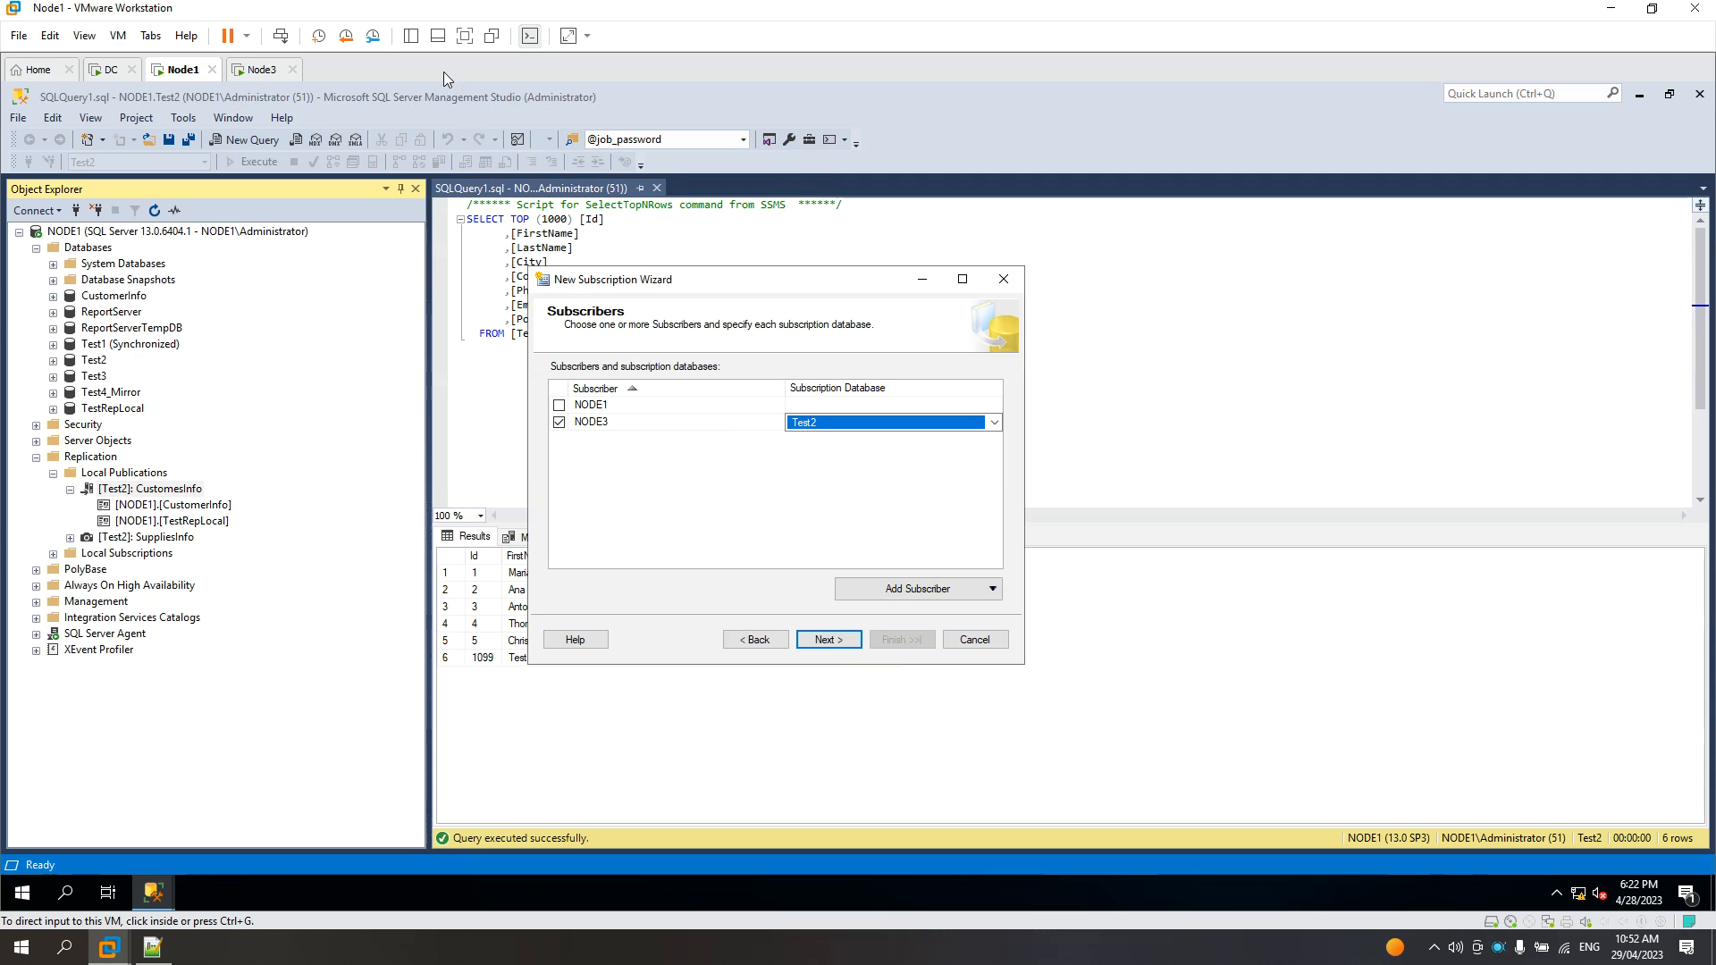
pyautogui.click(258, 71)
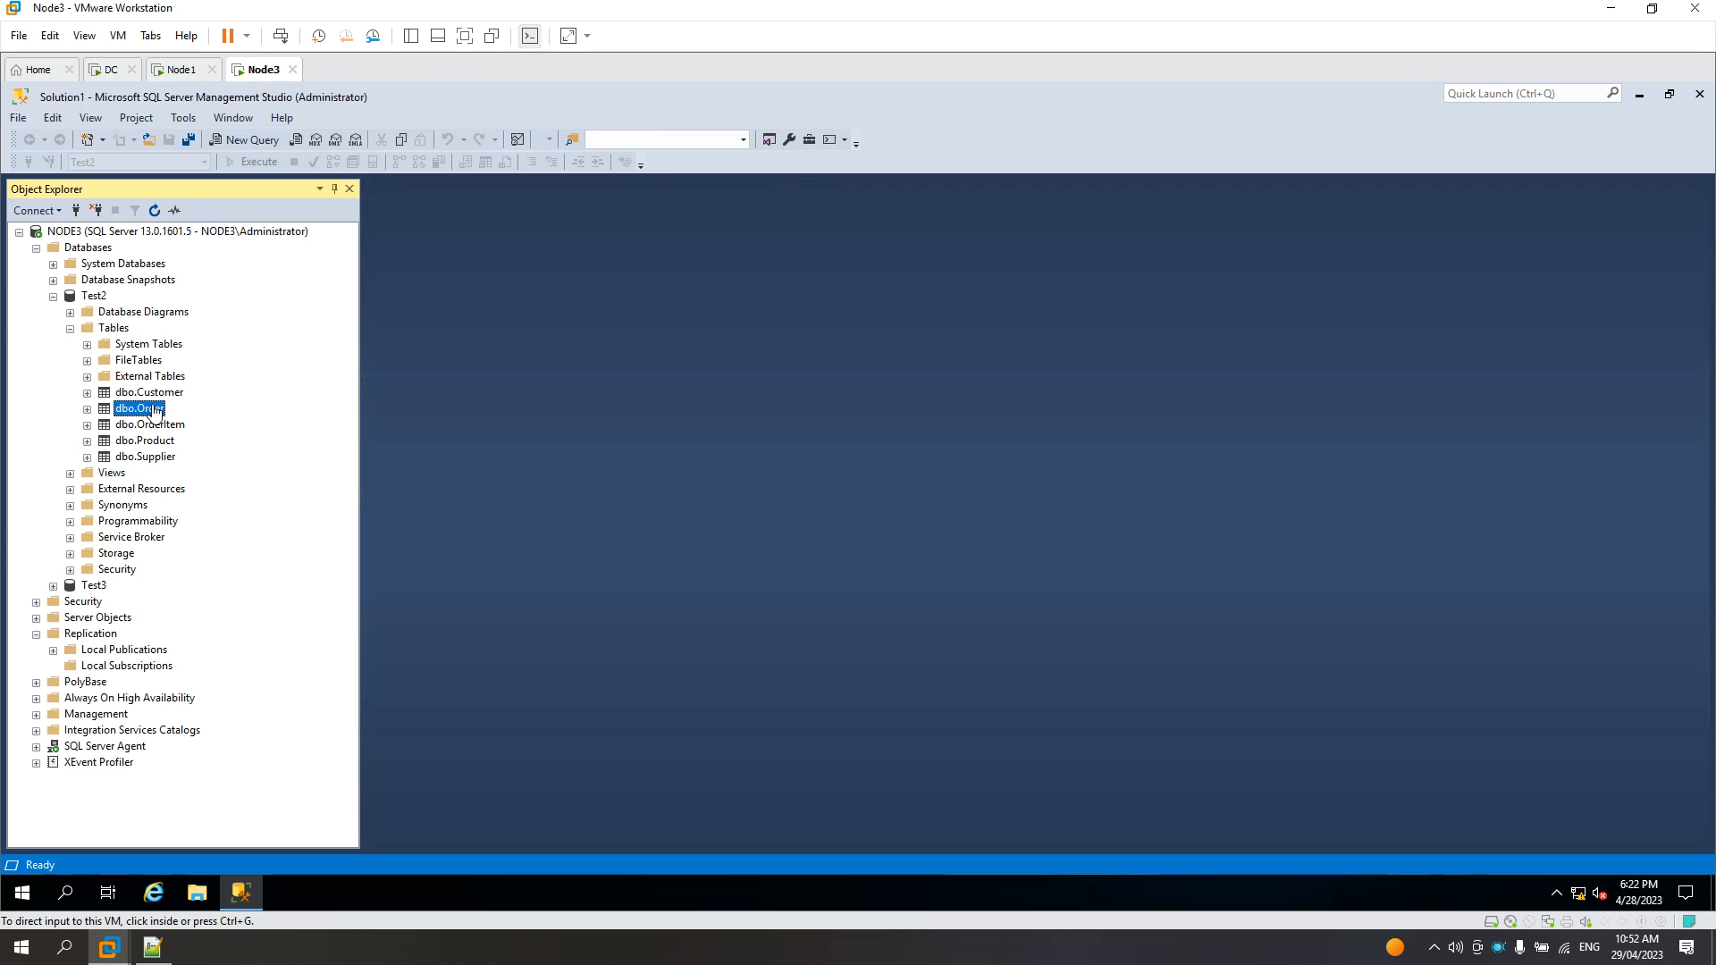
pyautogui.click(154, 424)
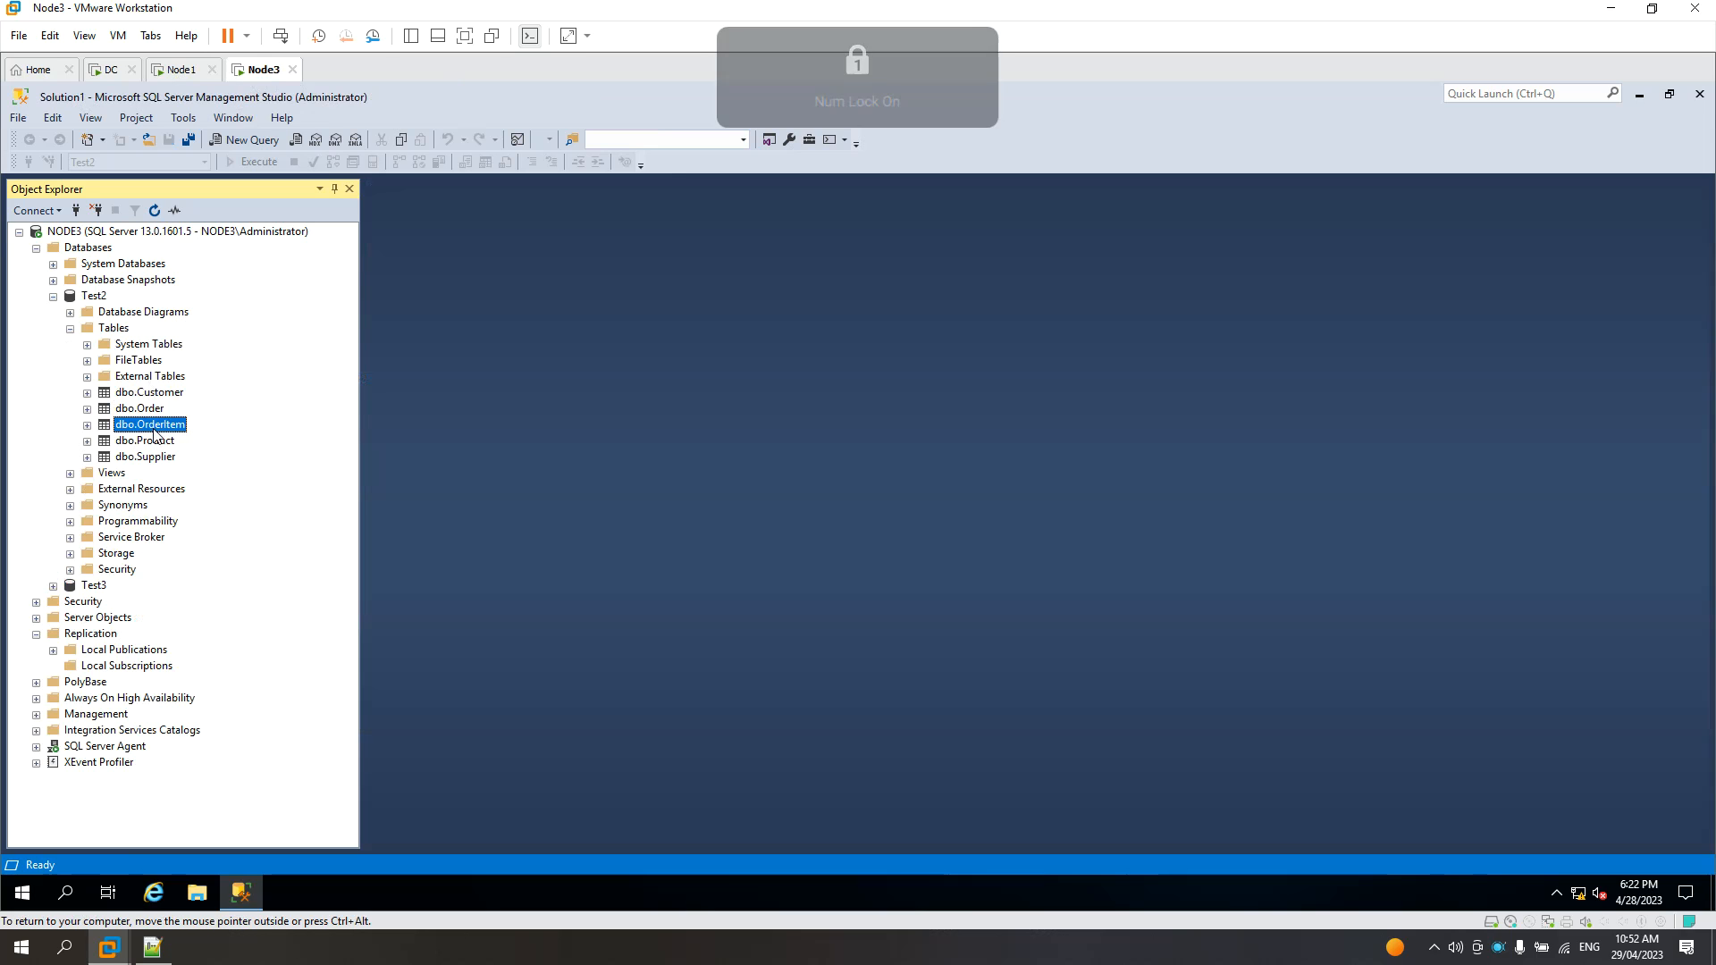
# Delete the dbo.Customer table from the Test2 database on Node3
pyautogui.rightClick(147, 395)
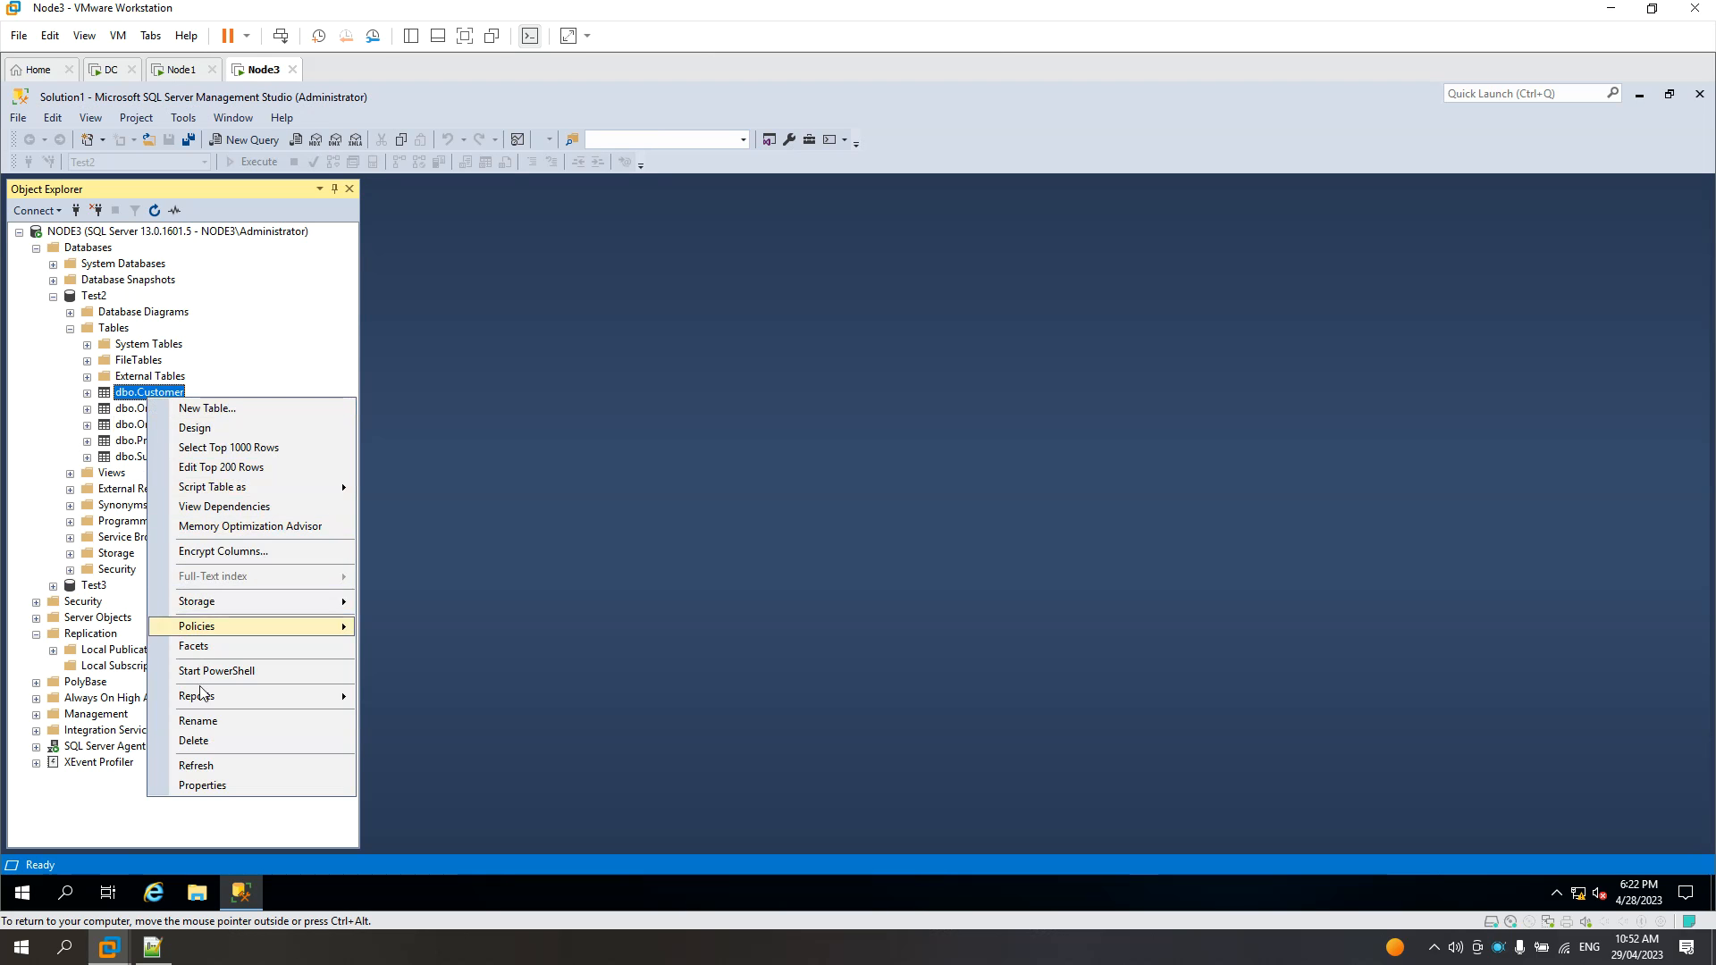
pyautogui.click(195, 741)
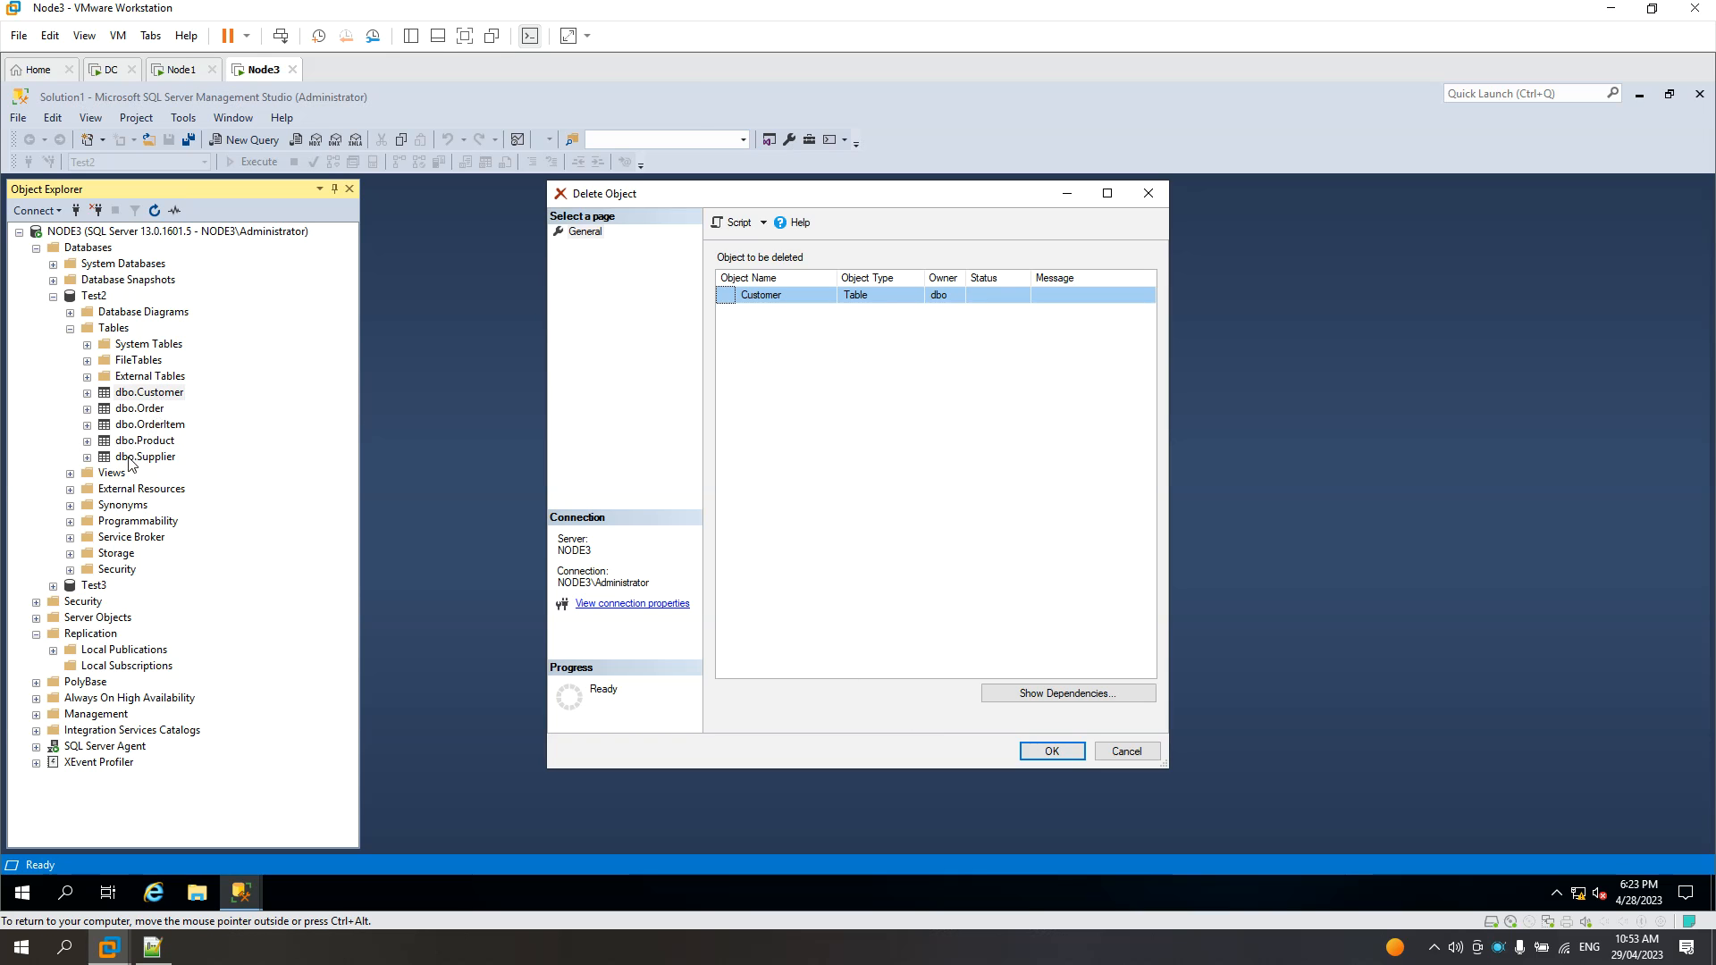
pyautogui.click(1051, 752)
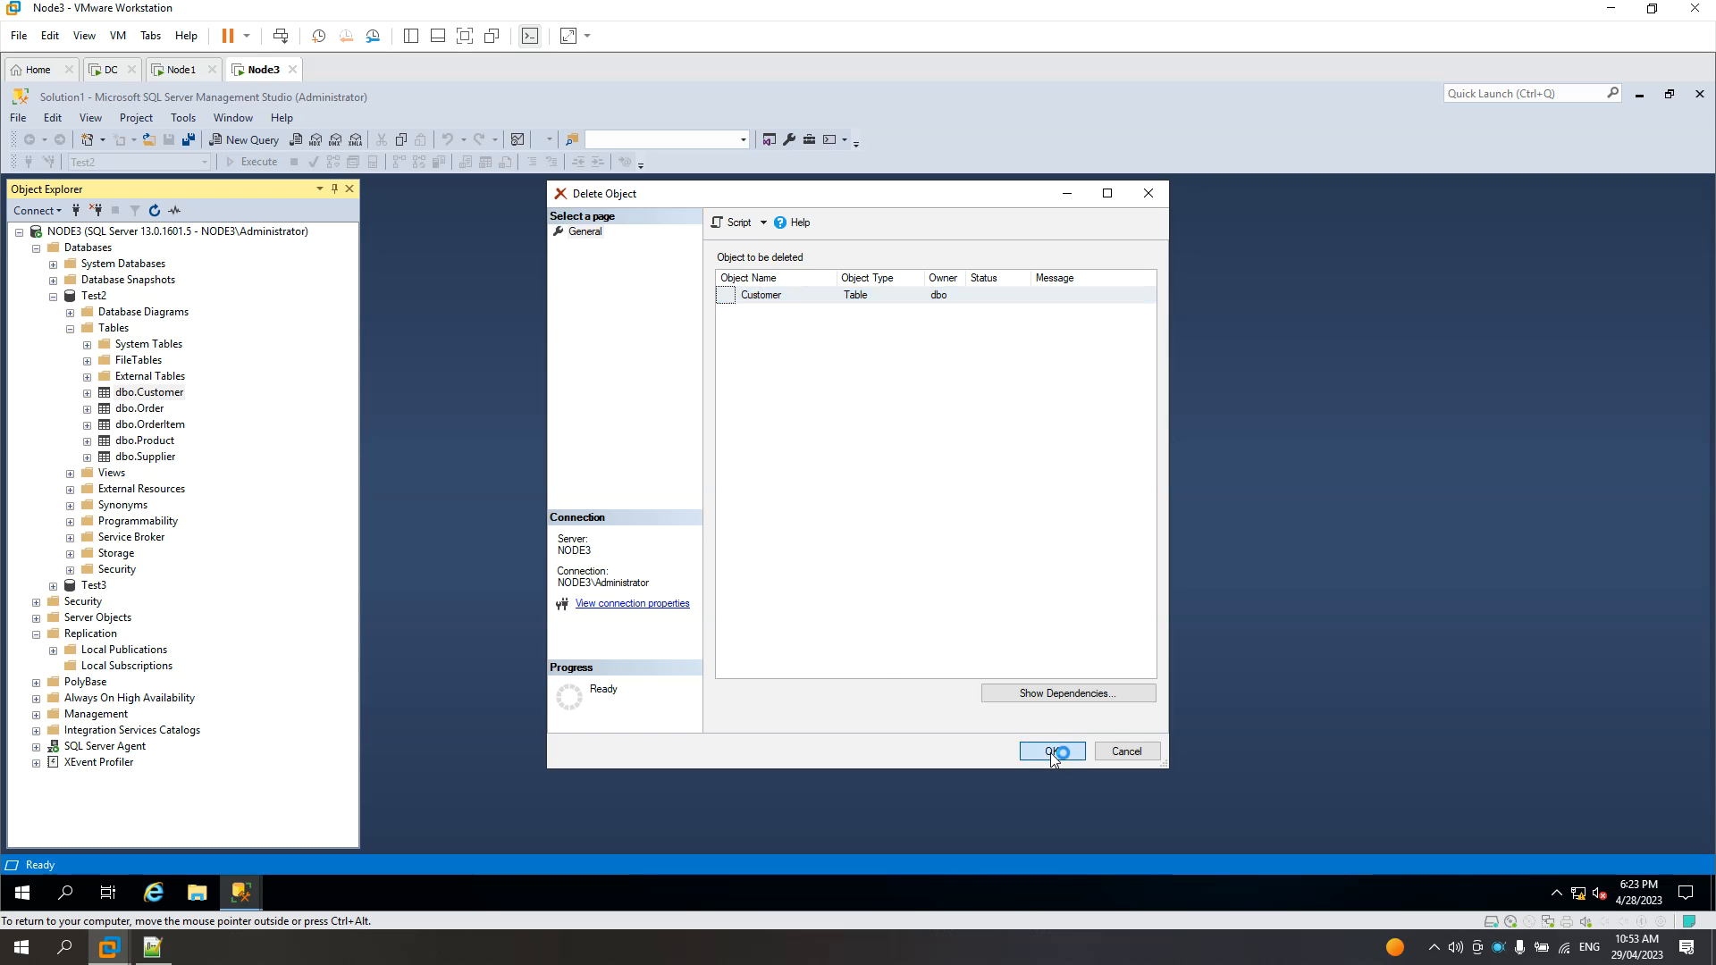
# Delete the dbo.Order and dbo.OrderItem tables from the Test2 database on Node3
pyautogui.rightClick(140, 391)
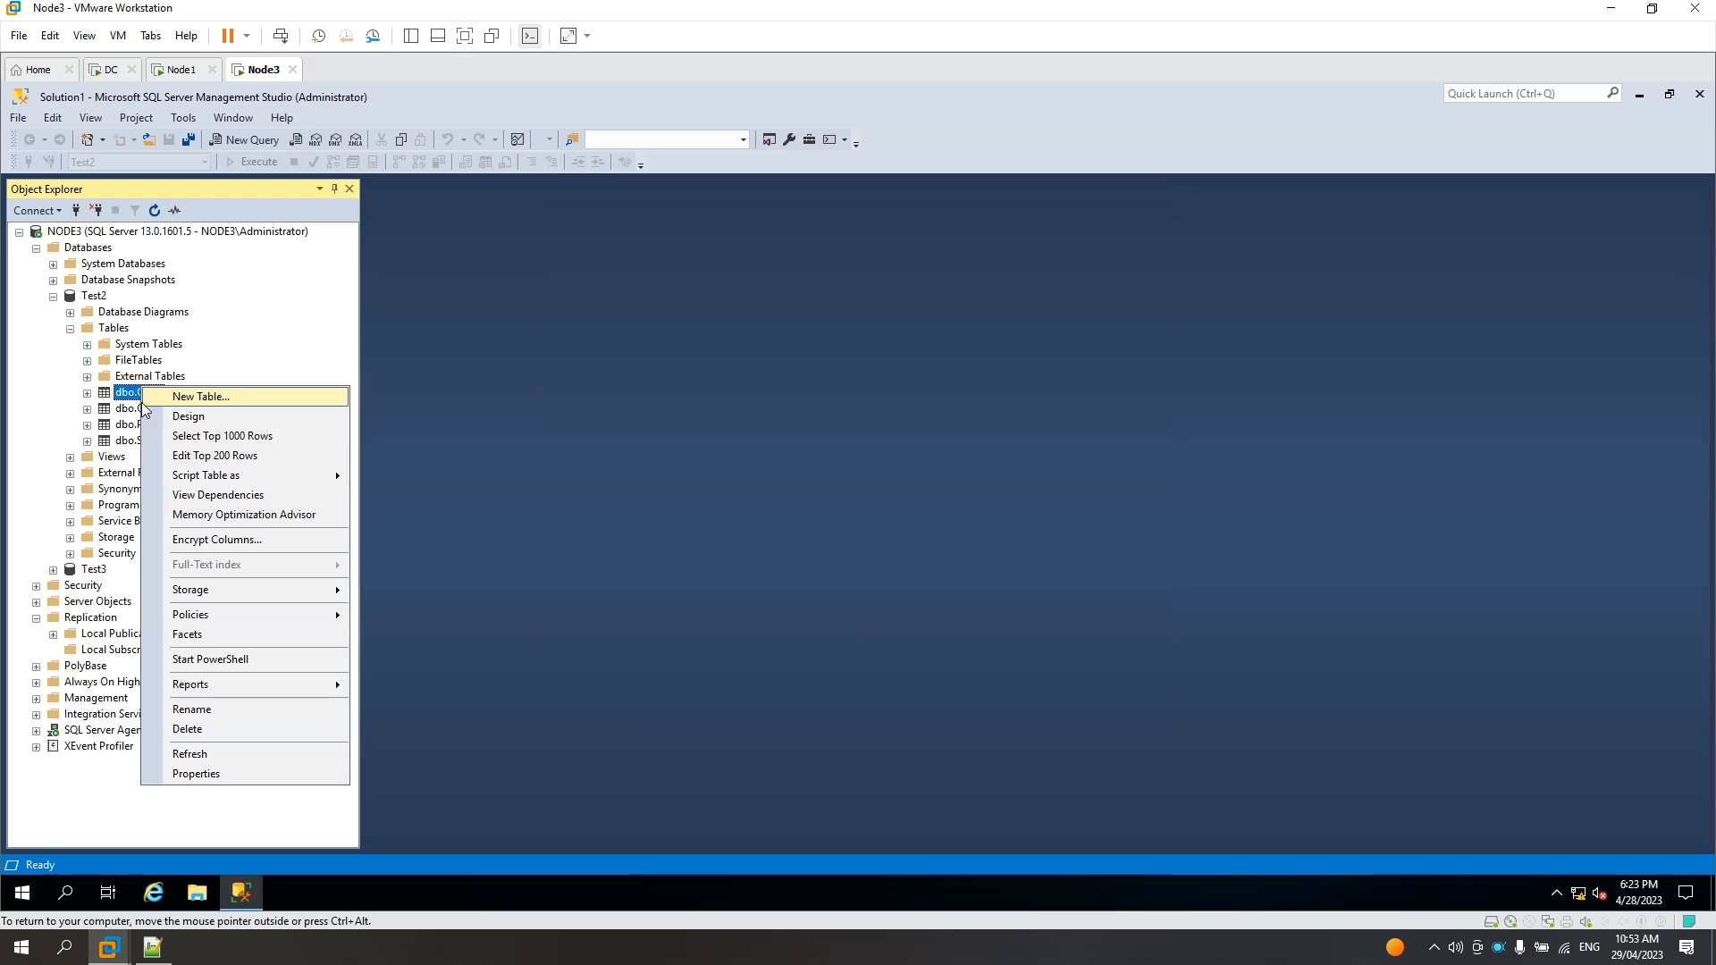
pyautogui.click(207, 727)
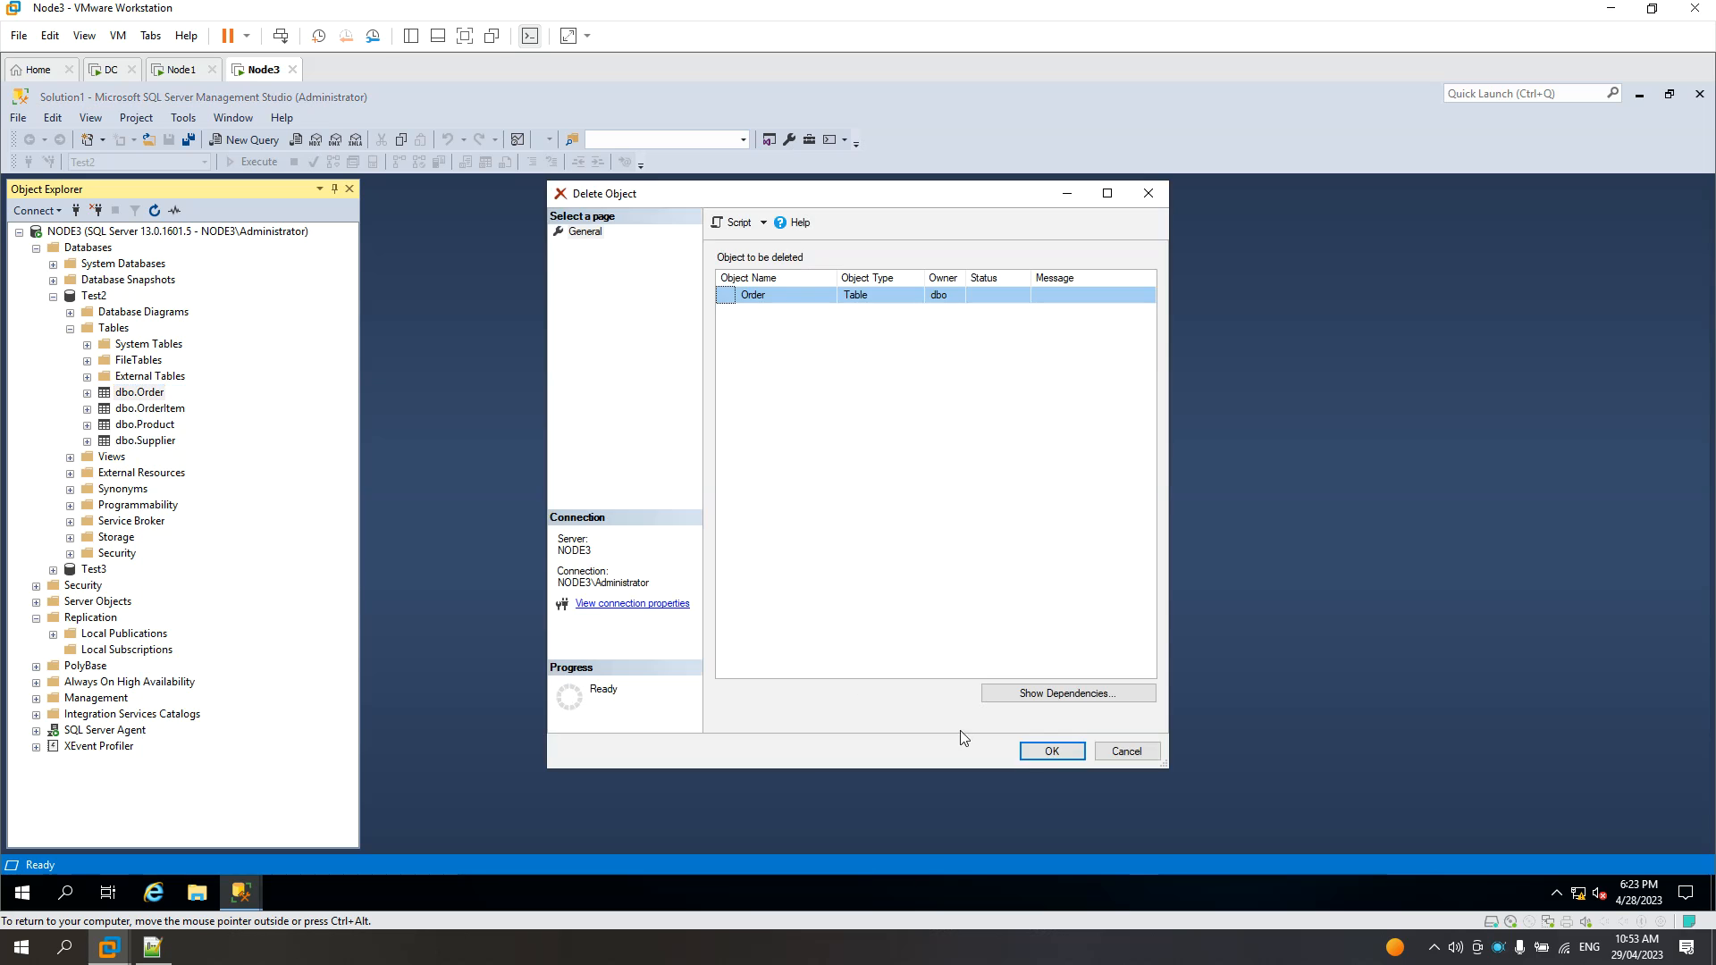
pyautogui.click(1047, 751)
pyautogui.rightClick(153, 395)
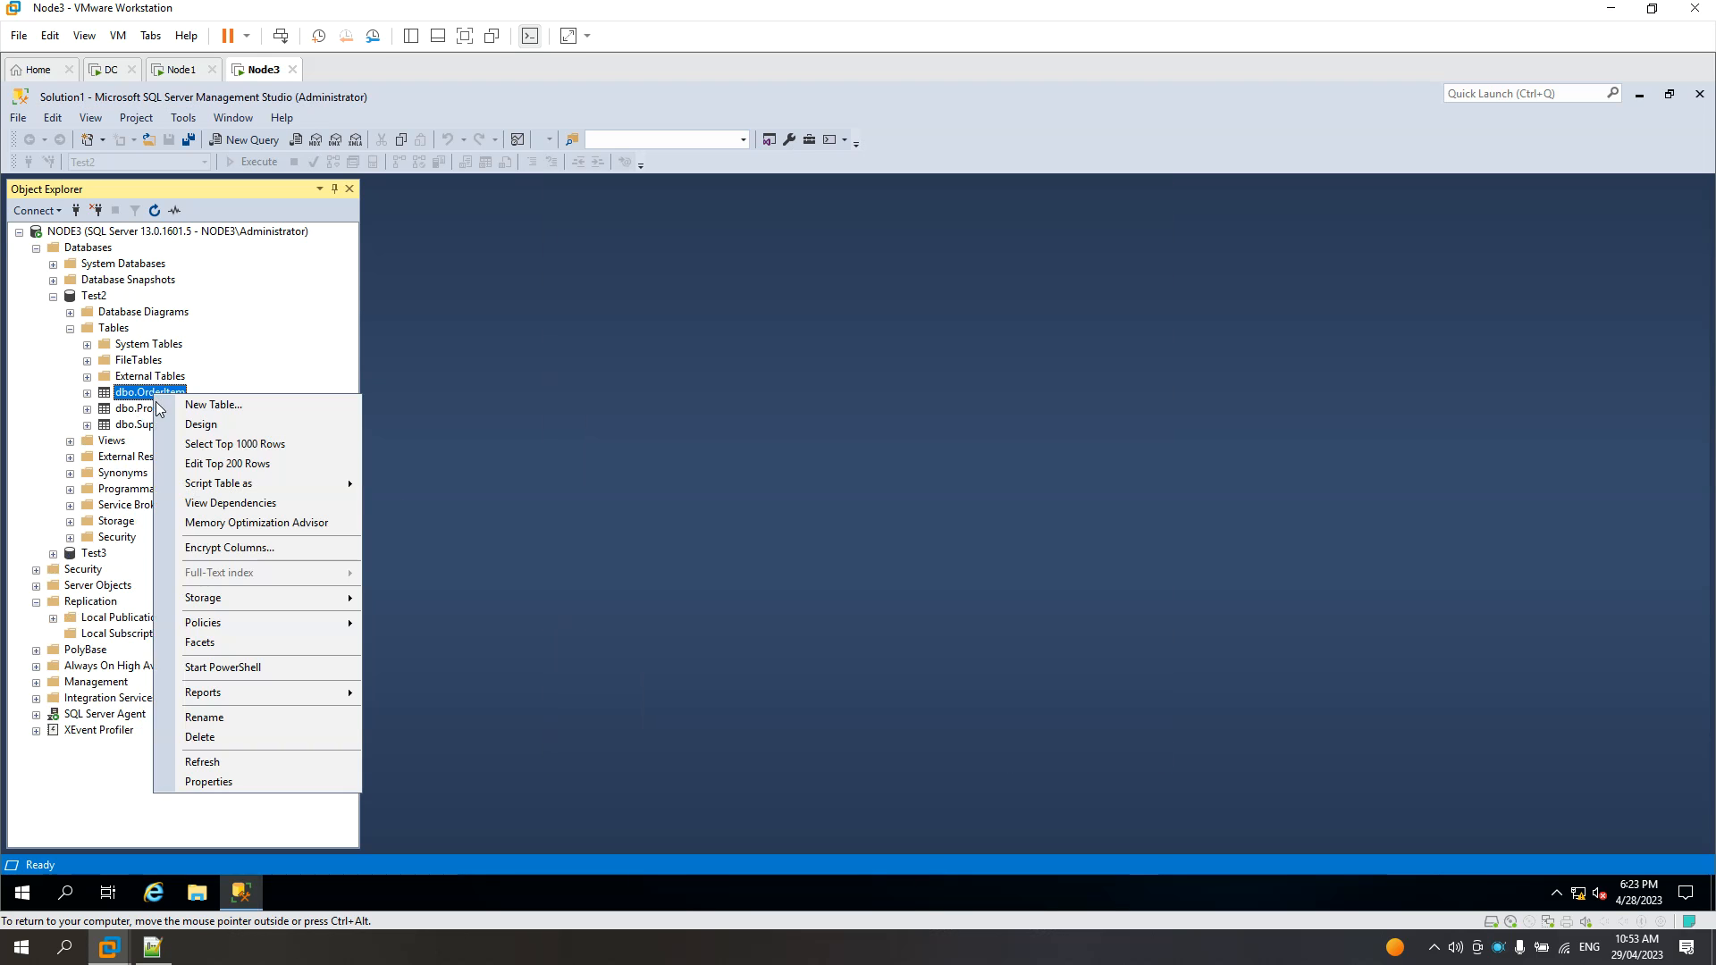
pyautogui.click(227, 738)
pyautogui.click(1034, 756)
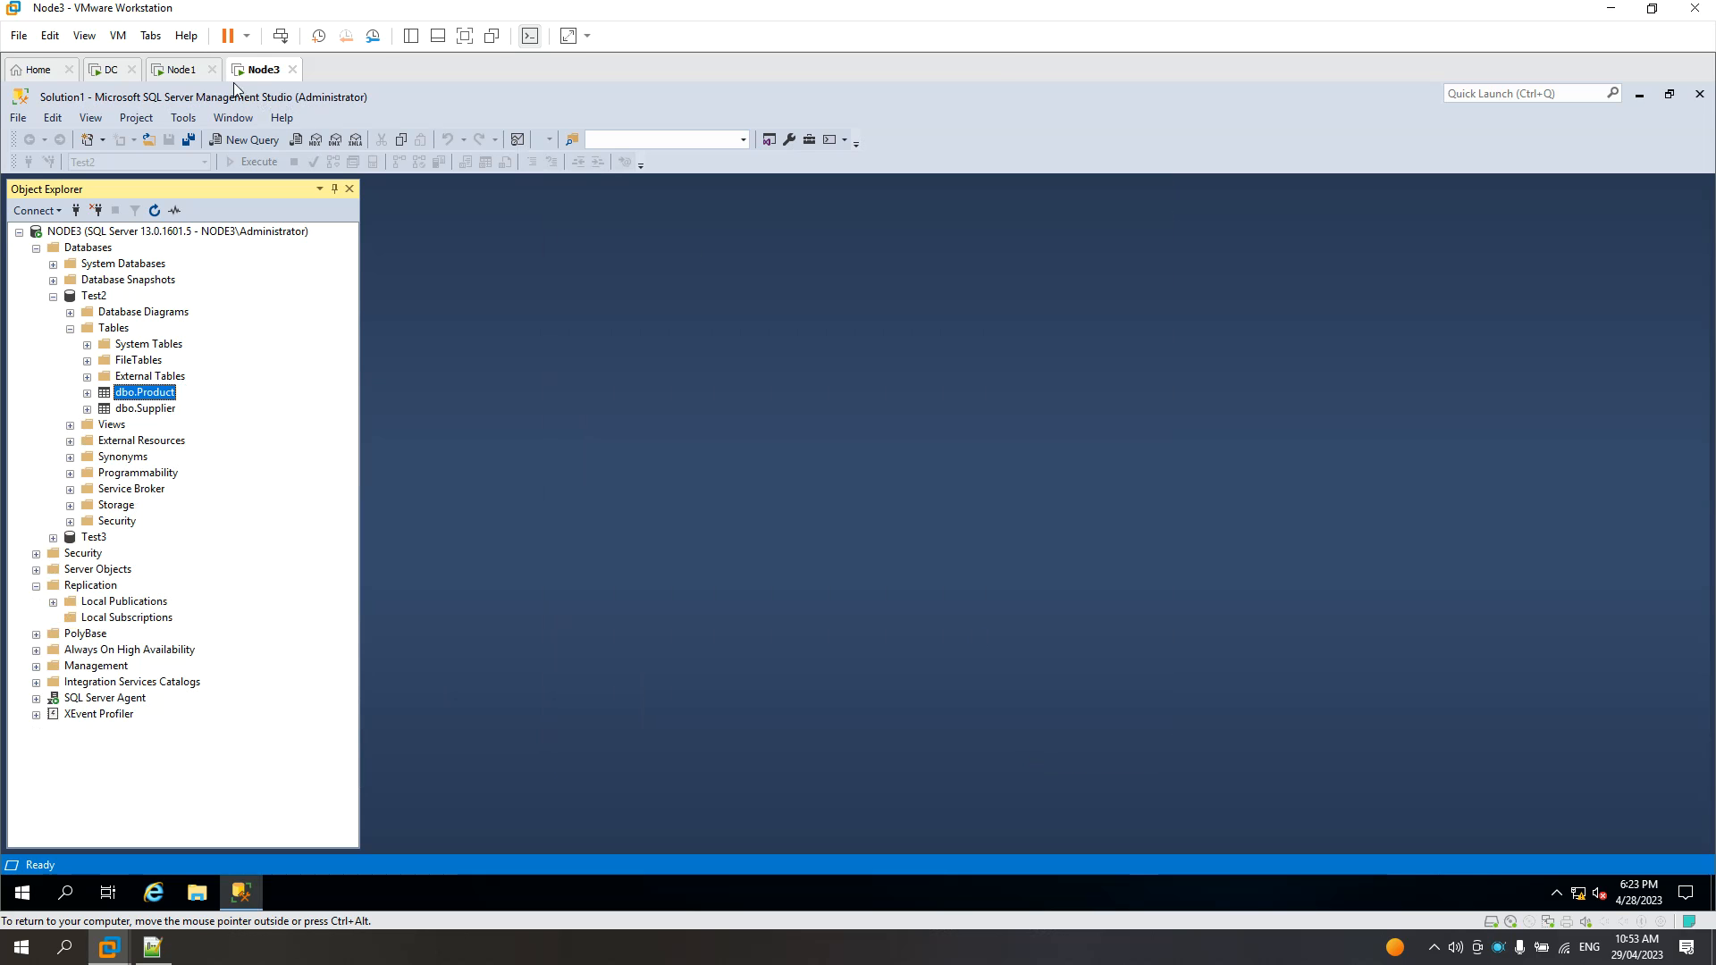
# Return to Node1, accept NODE3 with Test2 as subscriber, and set its Distribution Agent to run under the SQL Server Agent service account
pyautogui.click(179, 74)
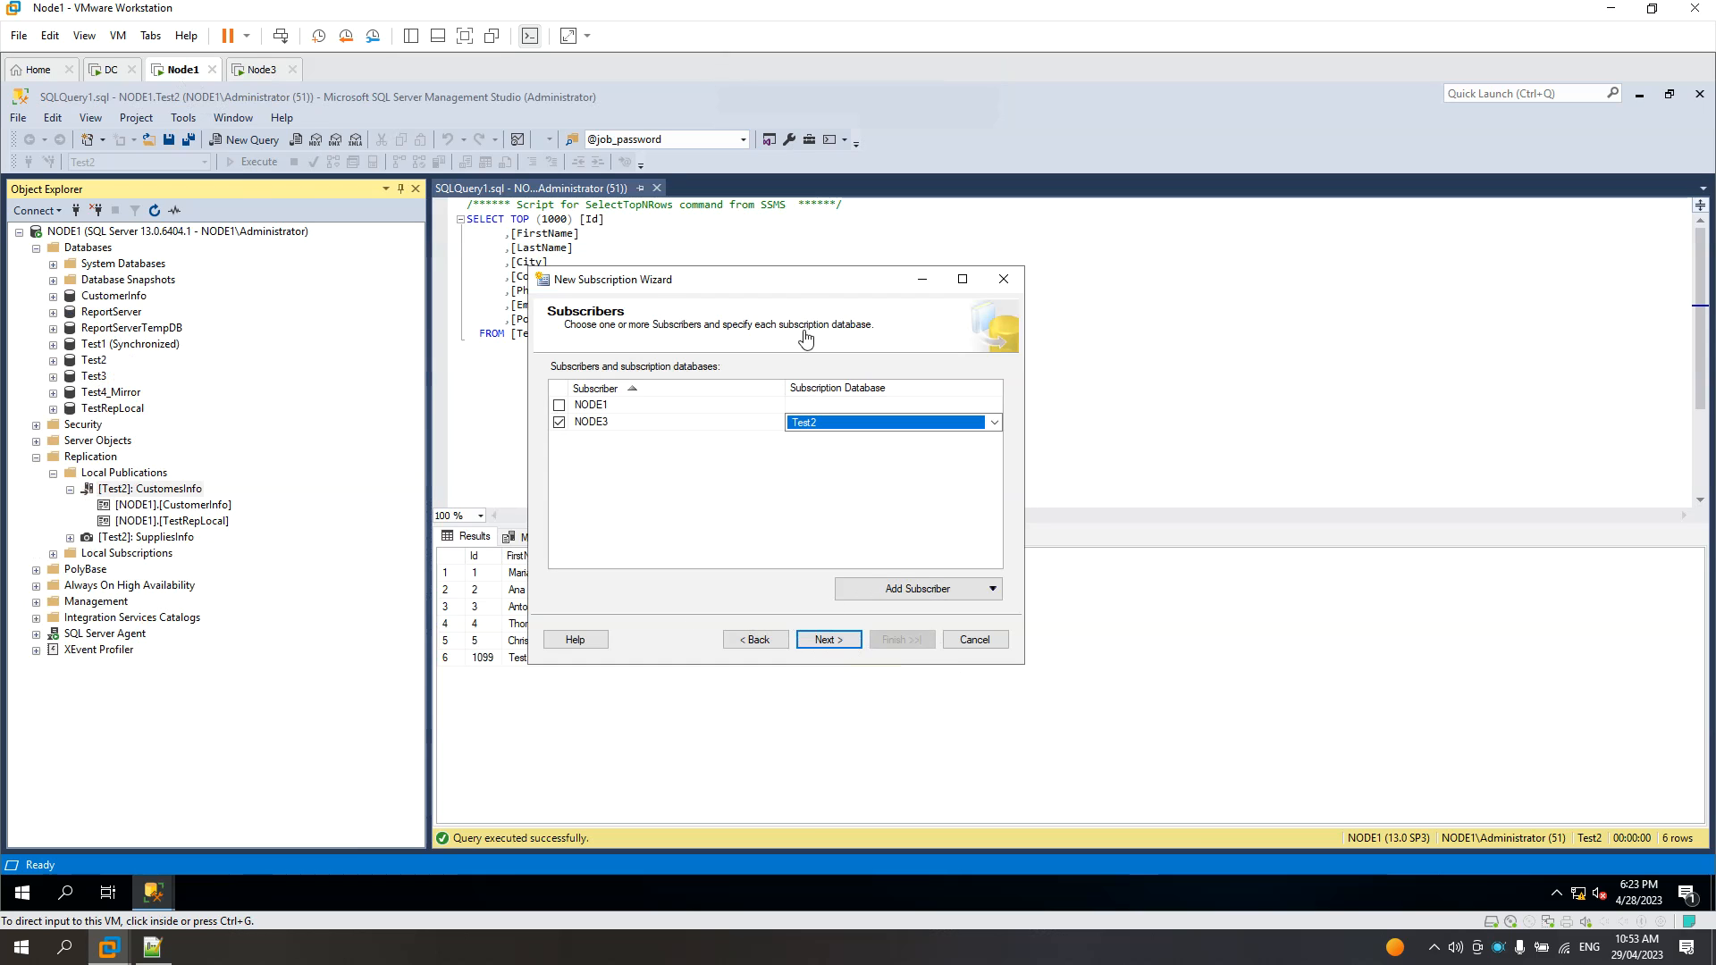
pyautogui.click(840, 644)
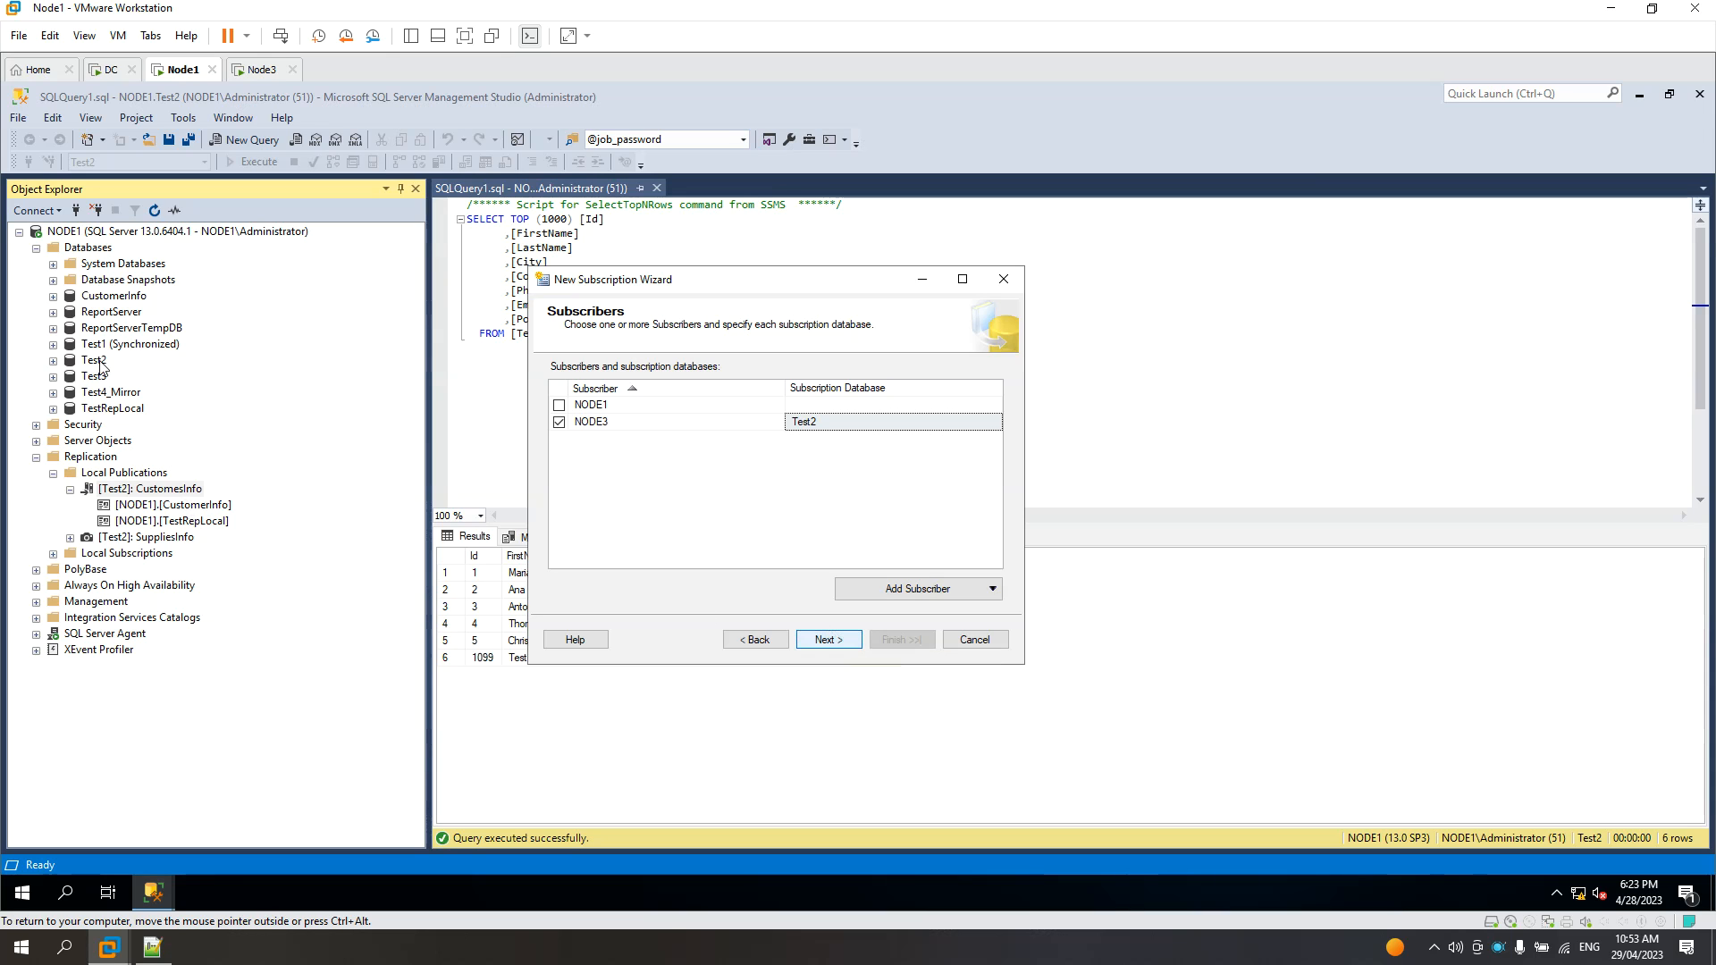
pyautogui.click(831, 641)
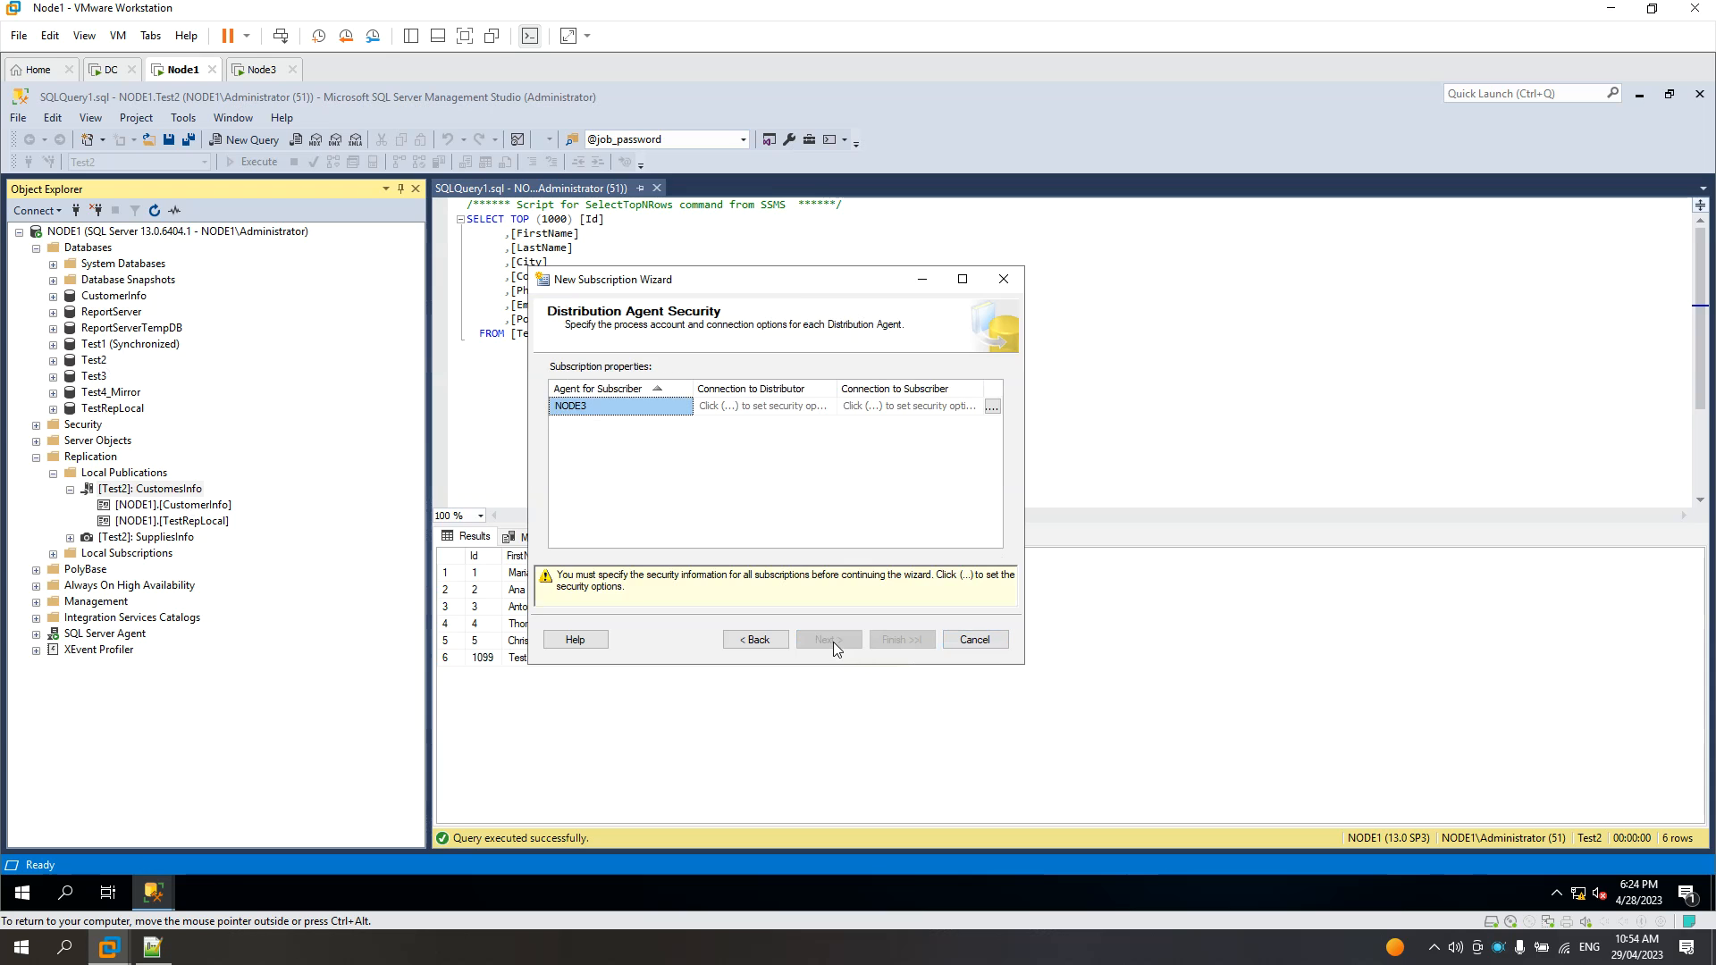
pyautogui.click(993, 408)
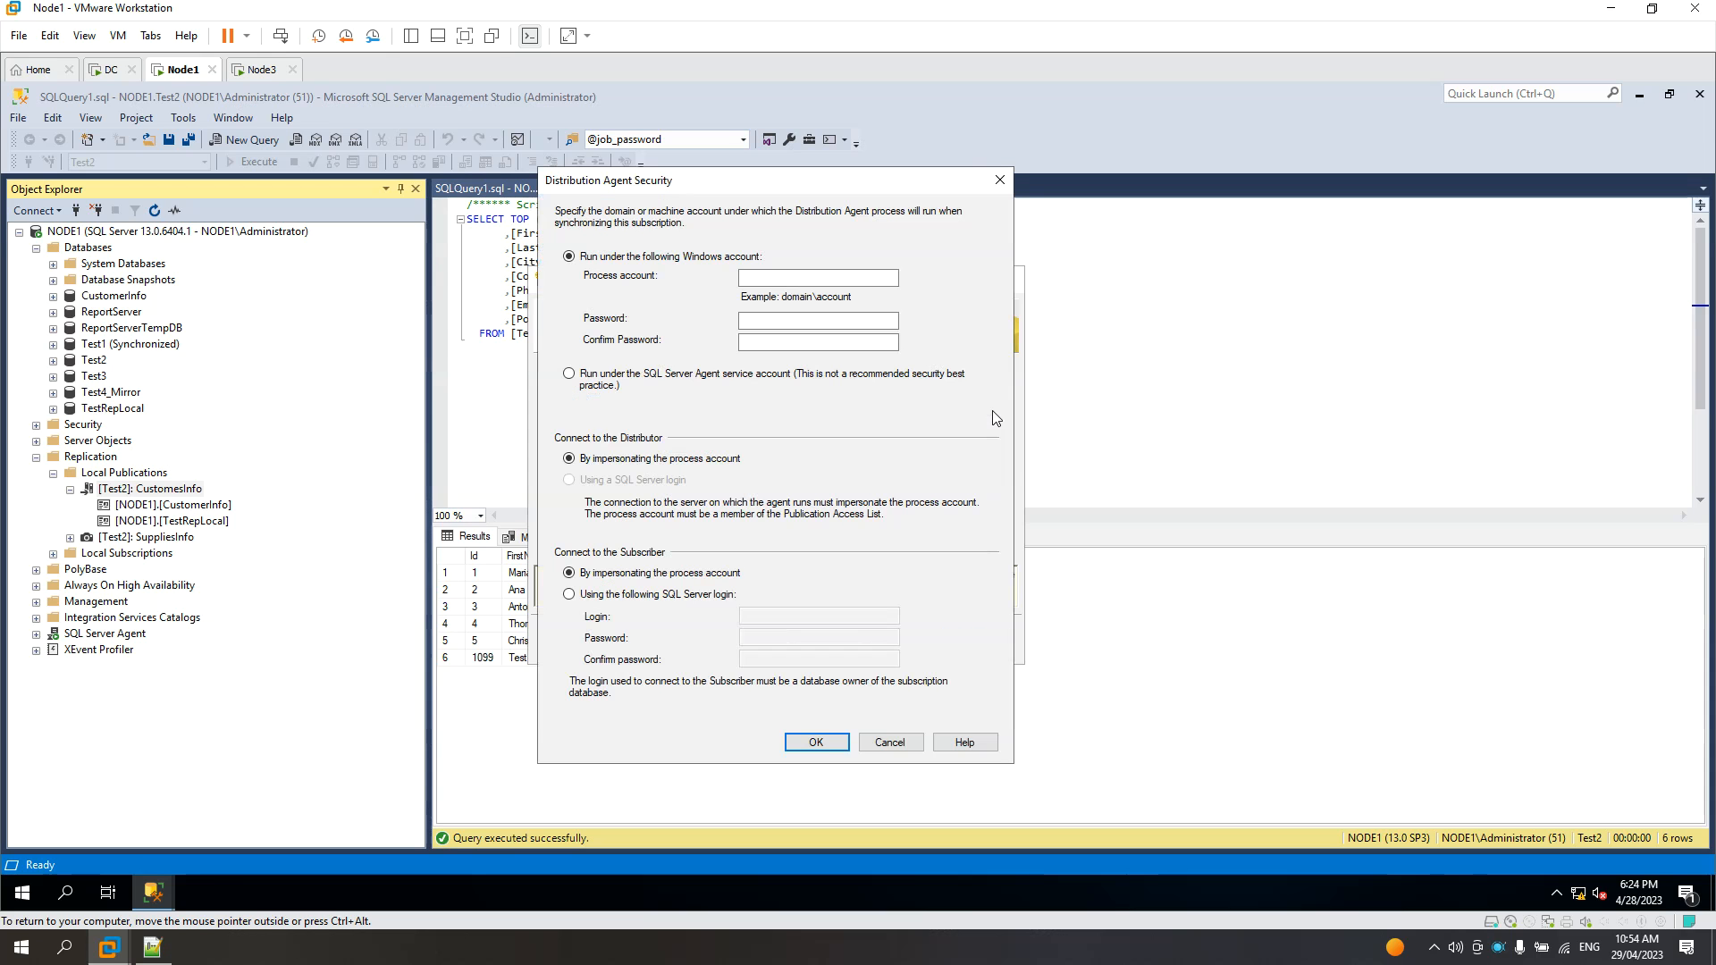
pyautogui.click(816, 279)
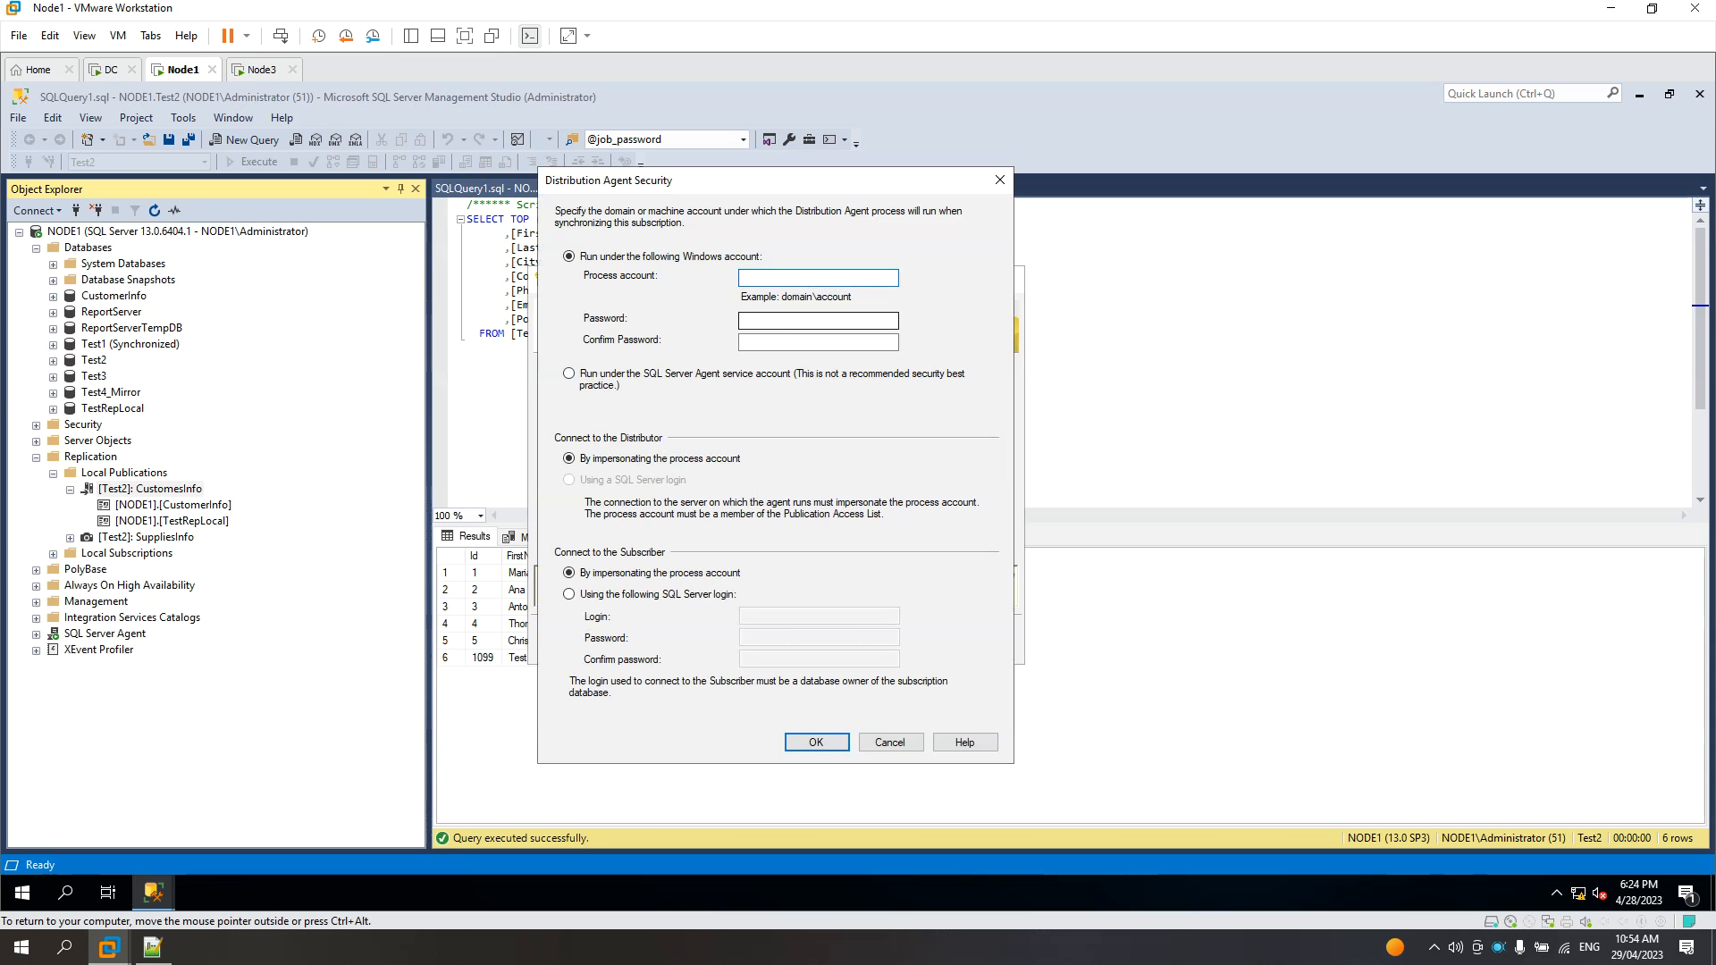
pyautogui.click(571, 377)
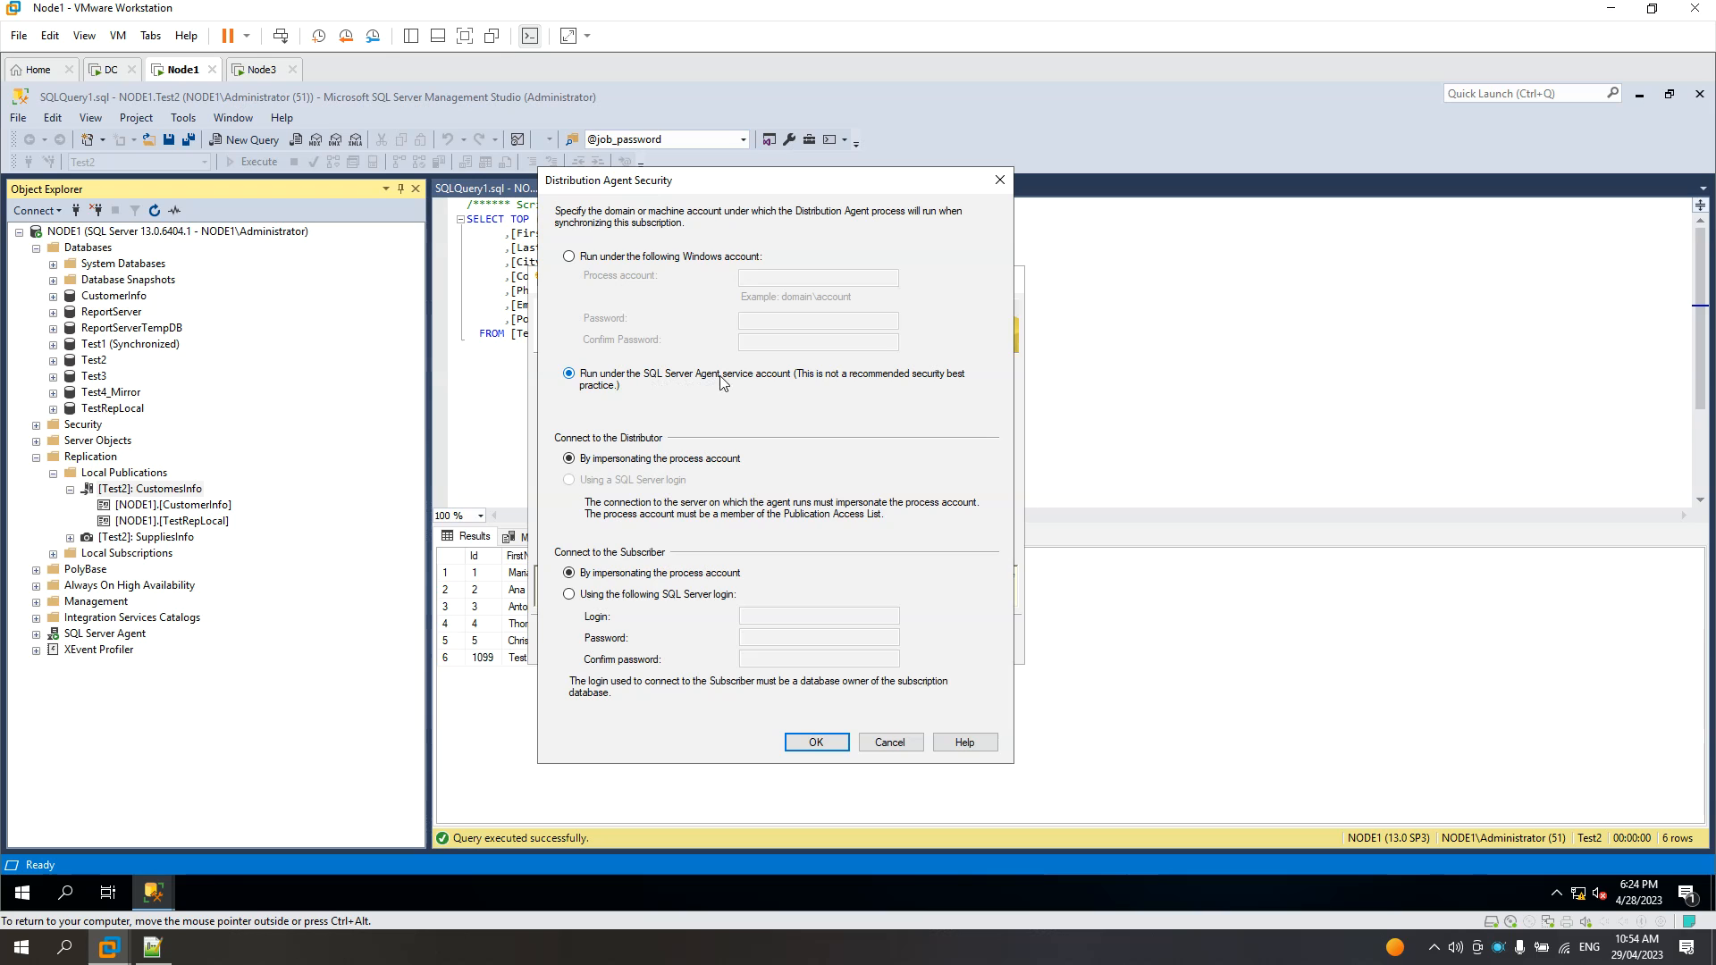
pyautogui.click(821, 743)
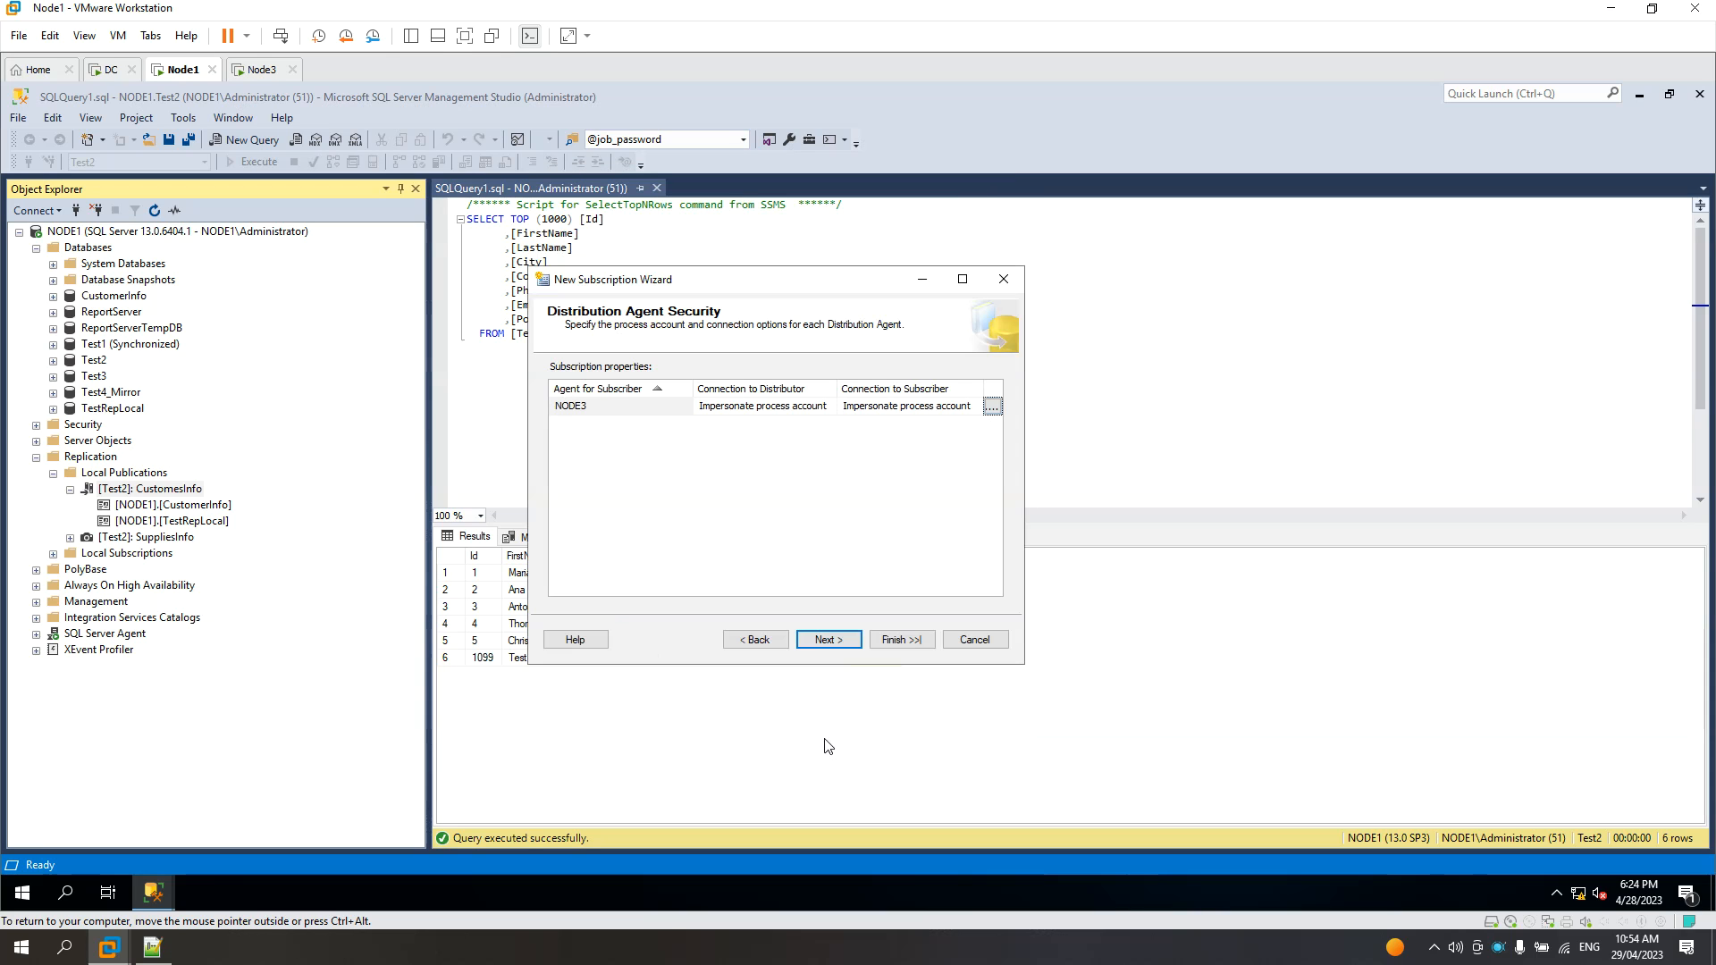
# Keep the agent schedule on Run continuously, create the NODE3 subscription with the remaining default options, and close the wizard
pyautogui.click(833, 644)
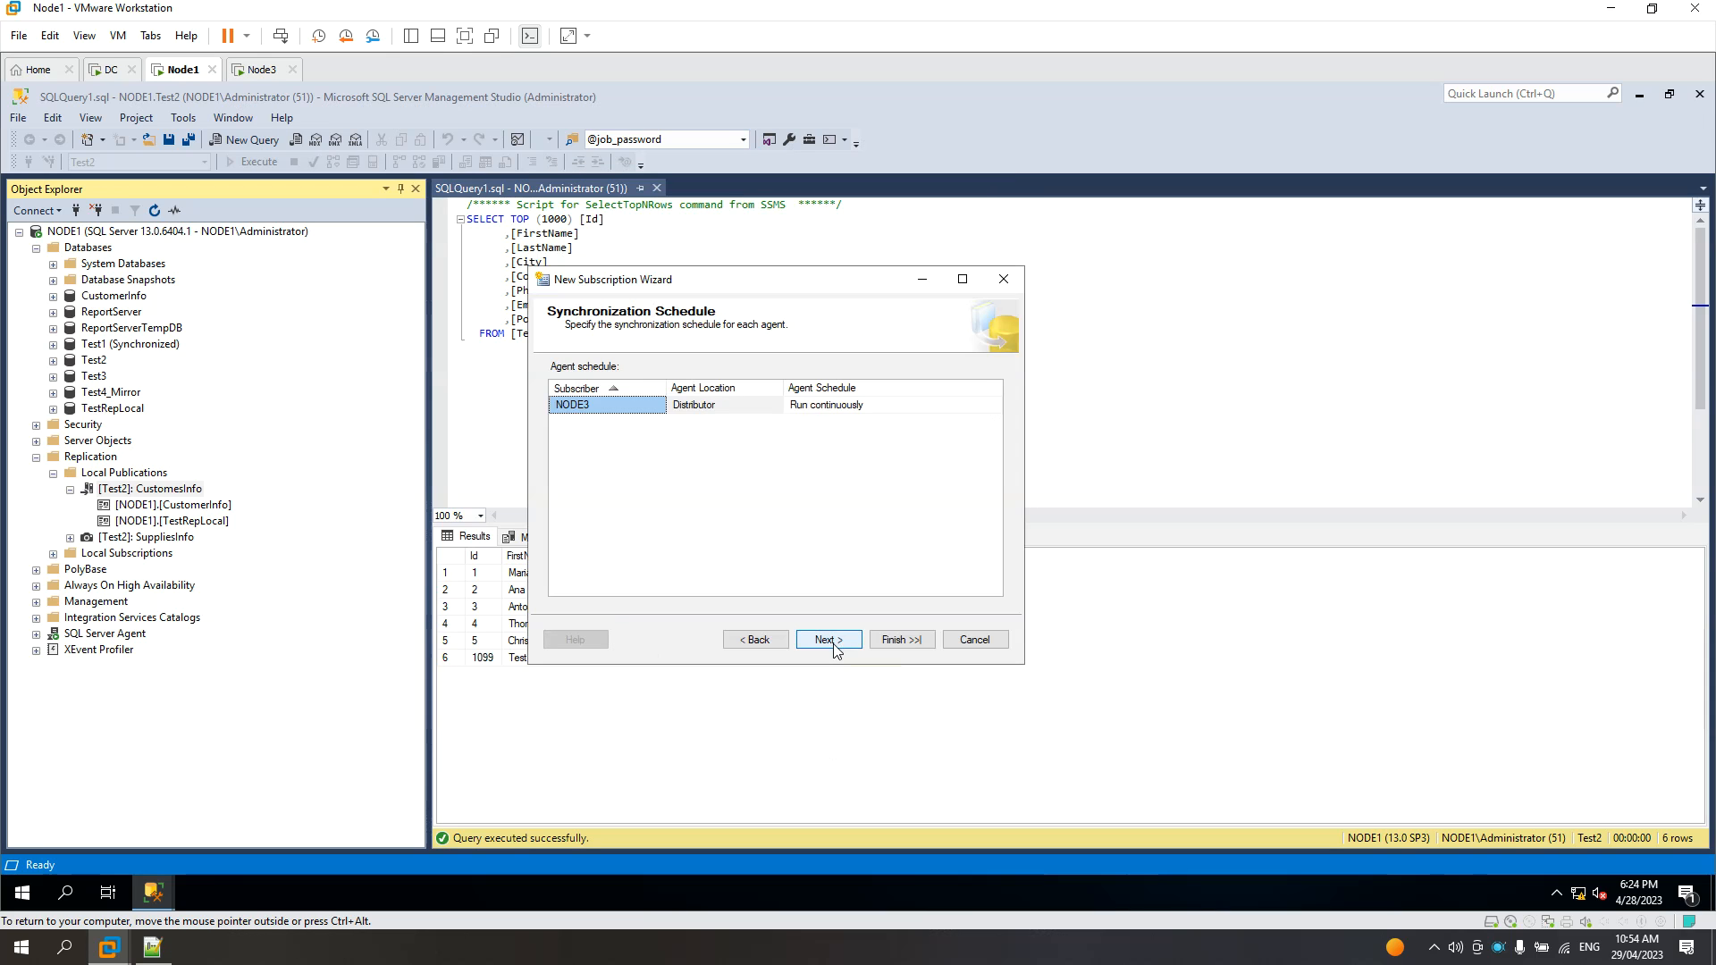
pyautogui.click(828, 641)
pyautogui.click(833, 647)
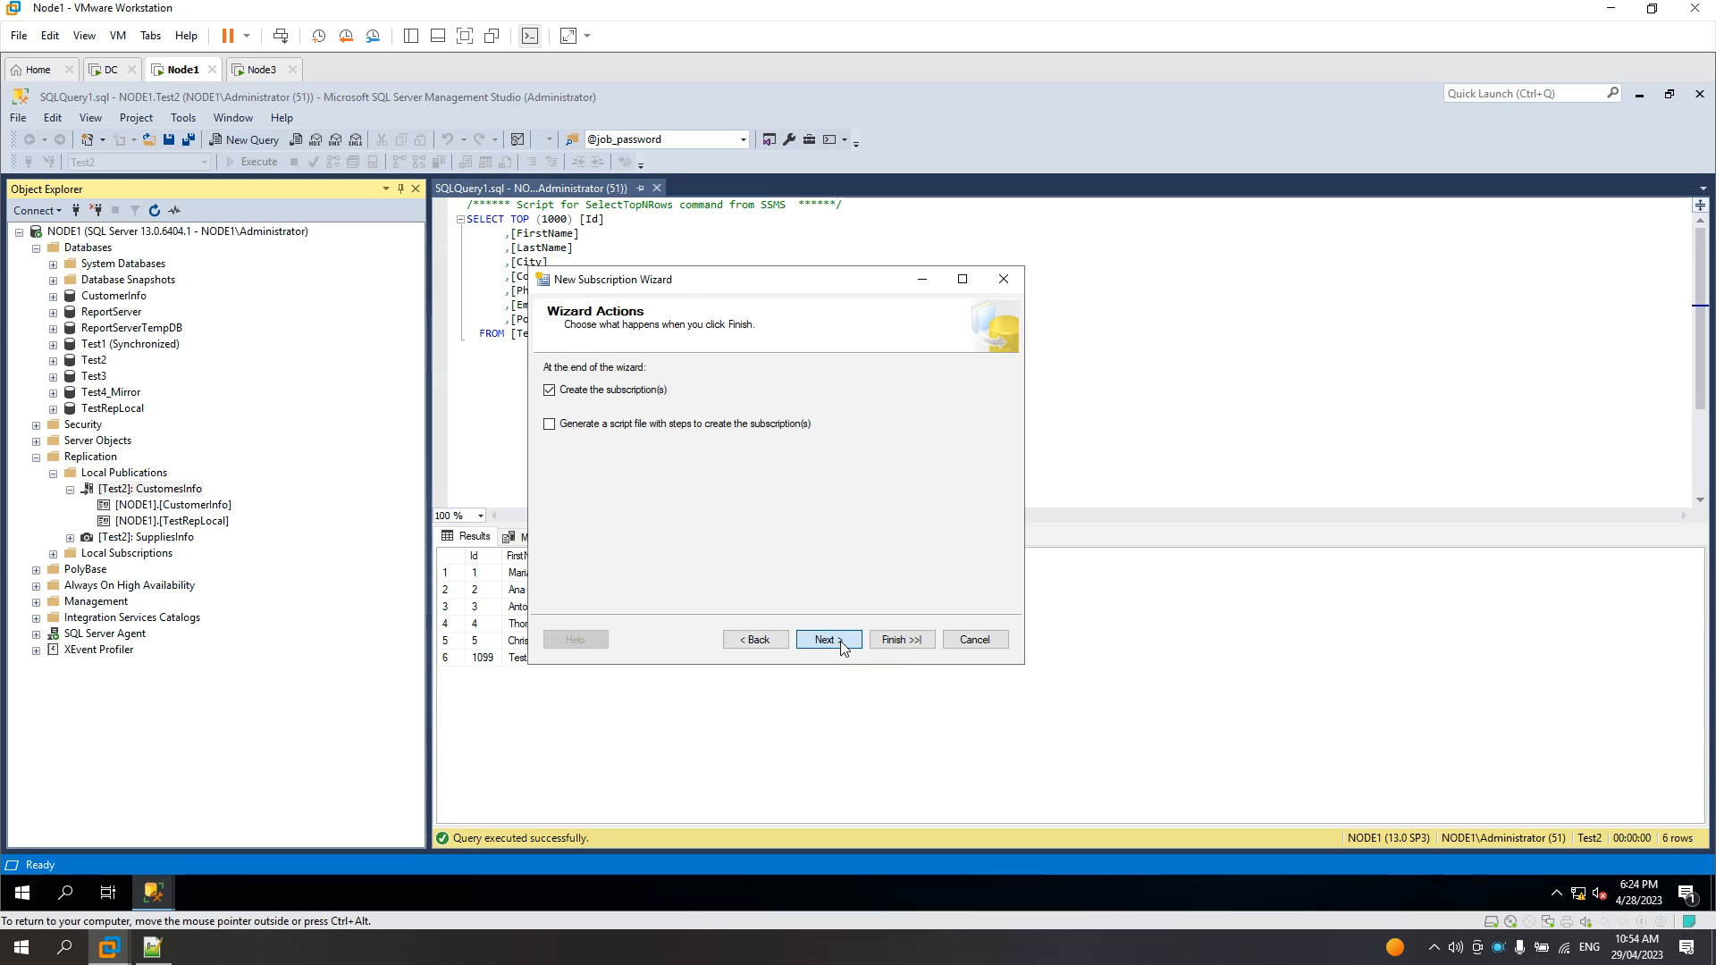
pyautogui.click(841, 641)
pyautogui.click(881, 643)
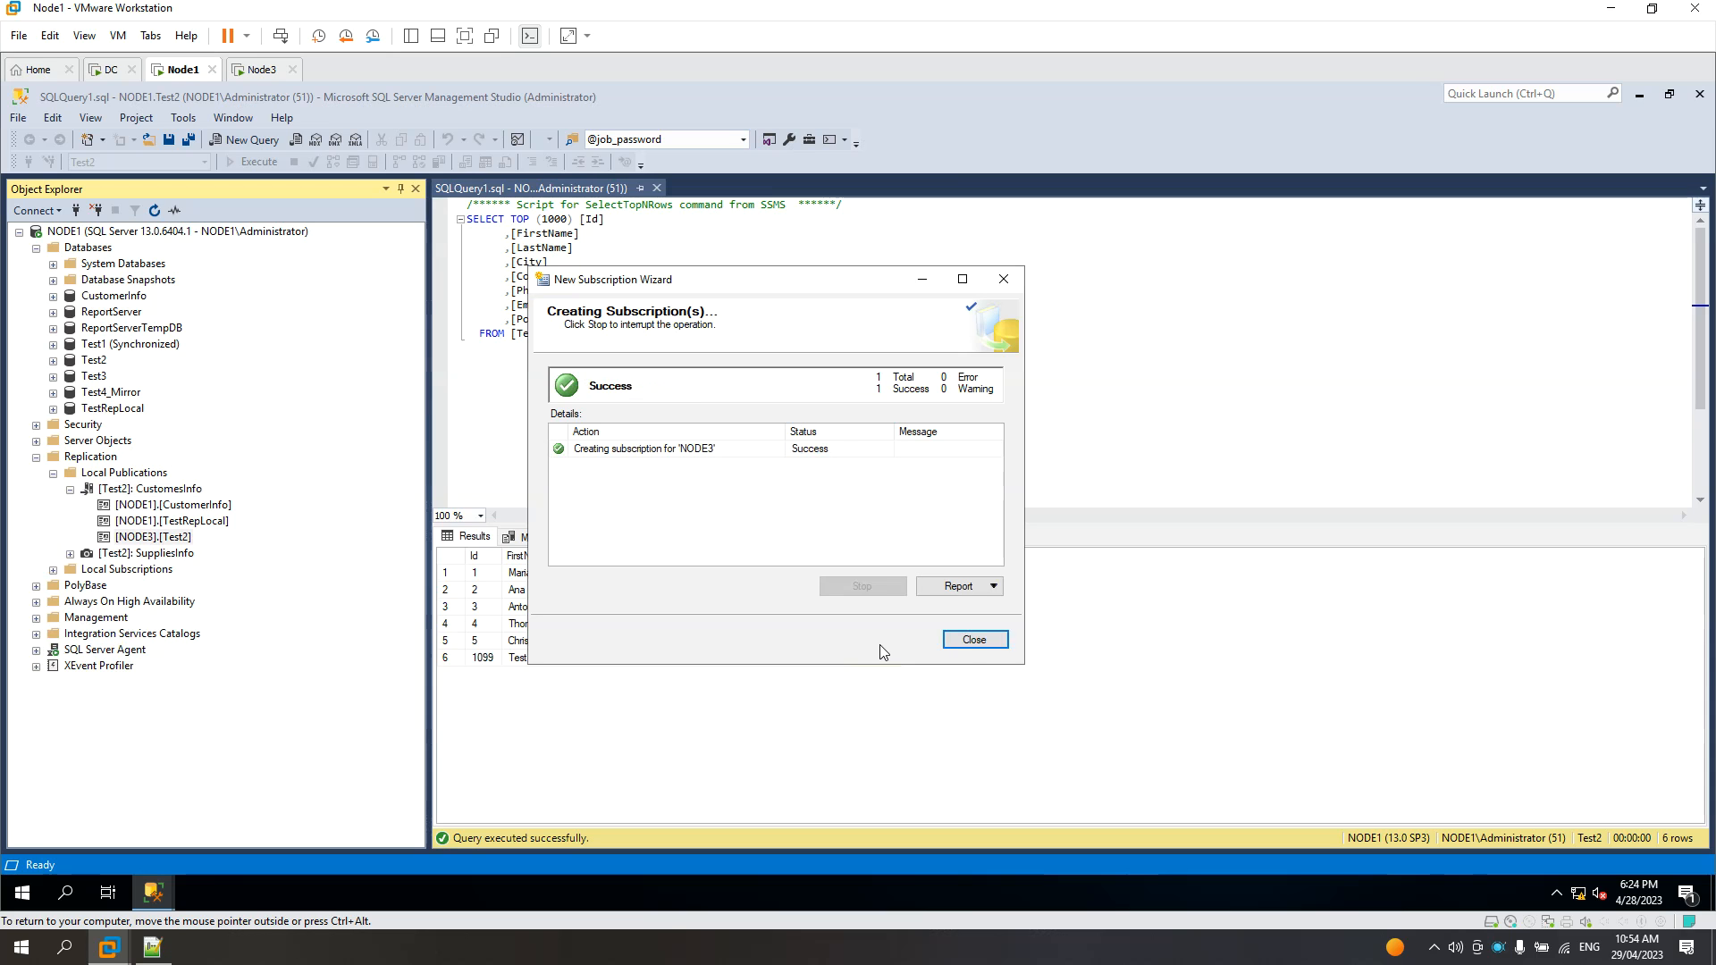
pyautogui.click(973, 640)
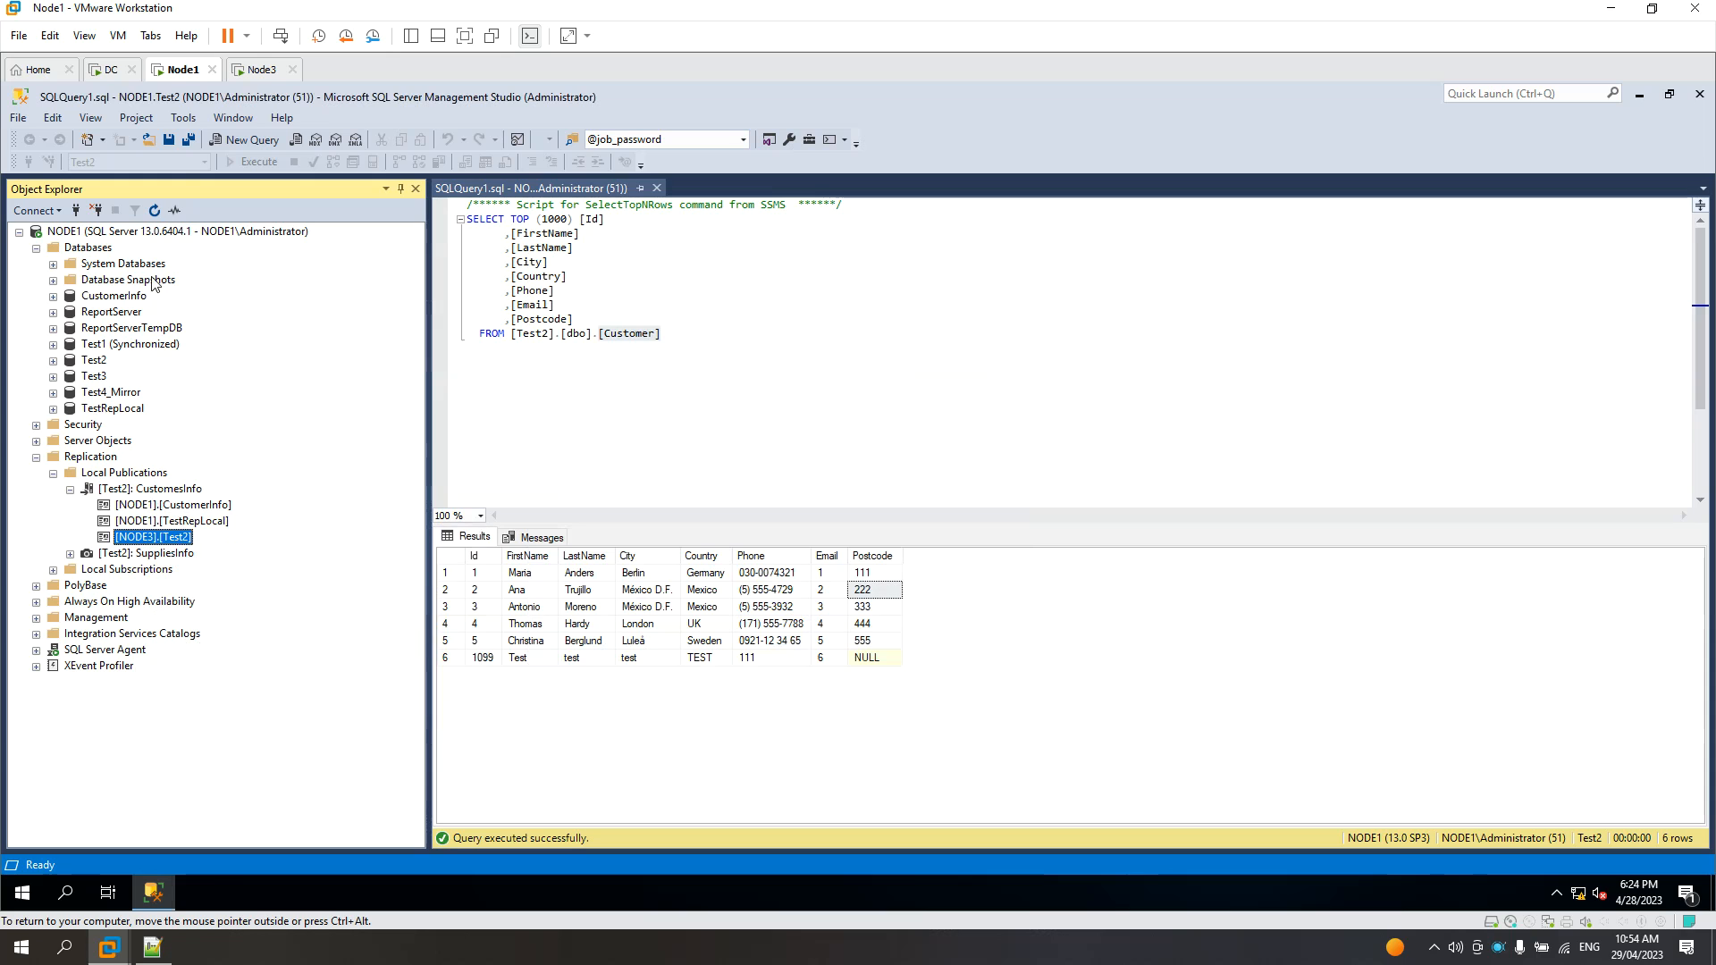
# Review the CustomesInfo publication's NODE3 subscription details on Node1 and the matching Test2 database on Node3
pyautogui.click(130, 491)
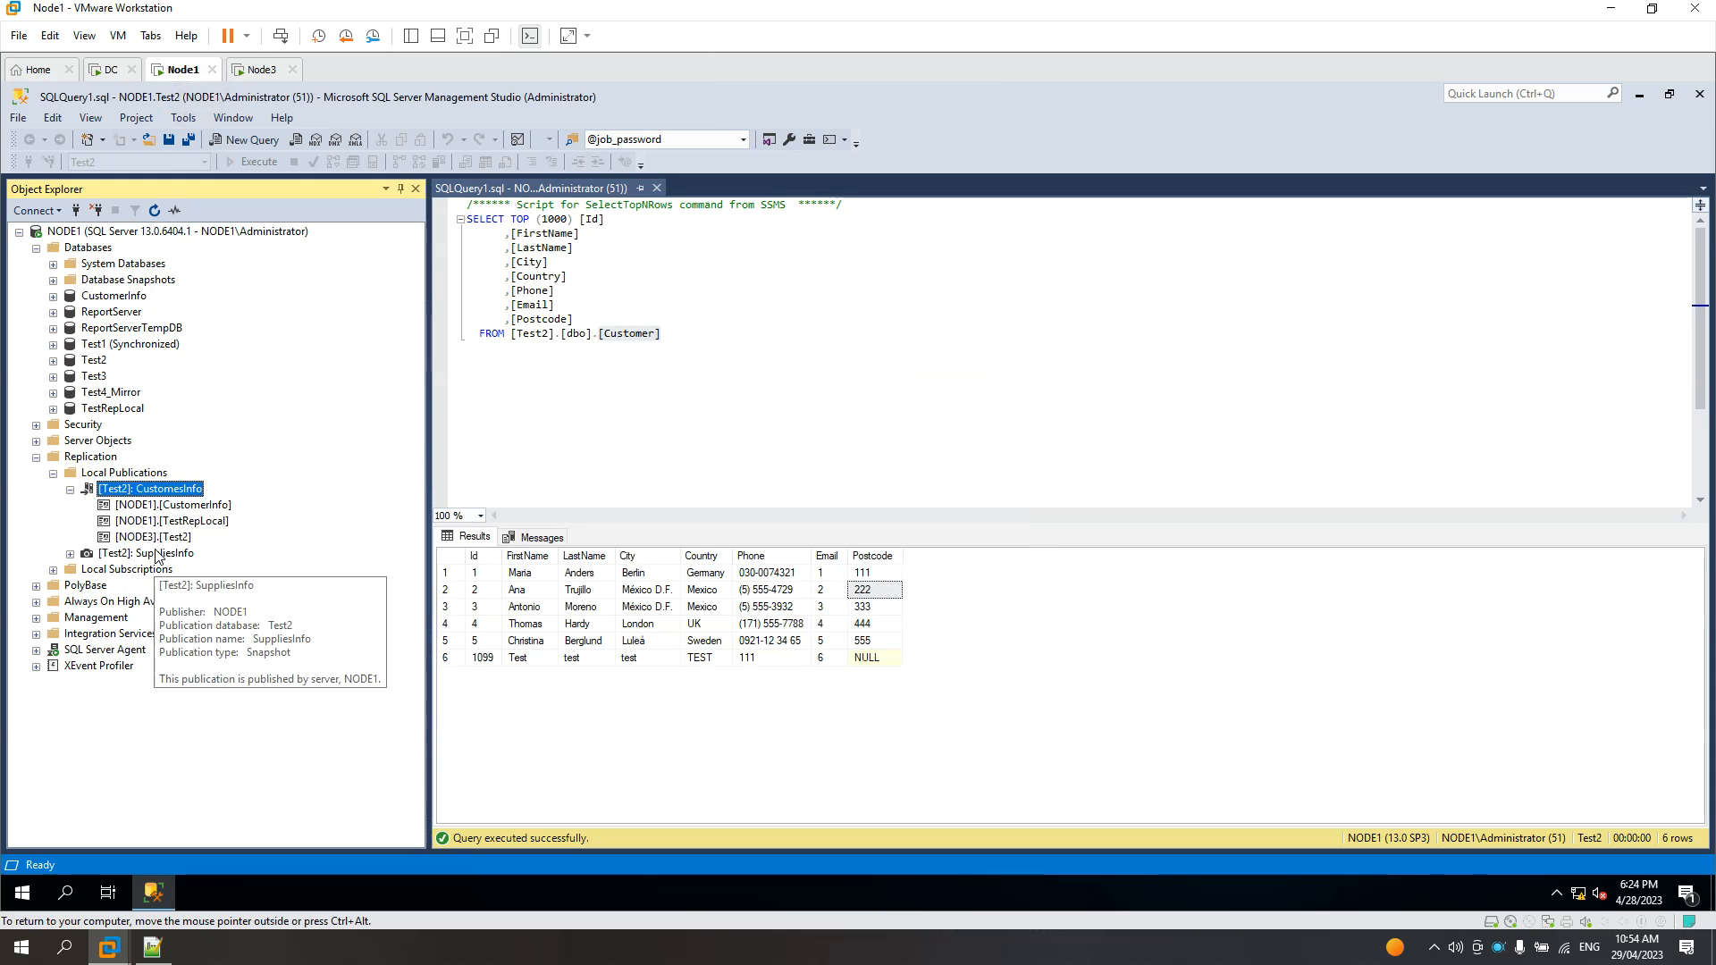
pyautogui.click(149, 543)
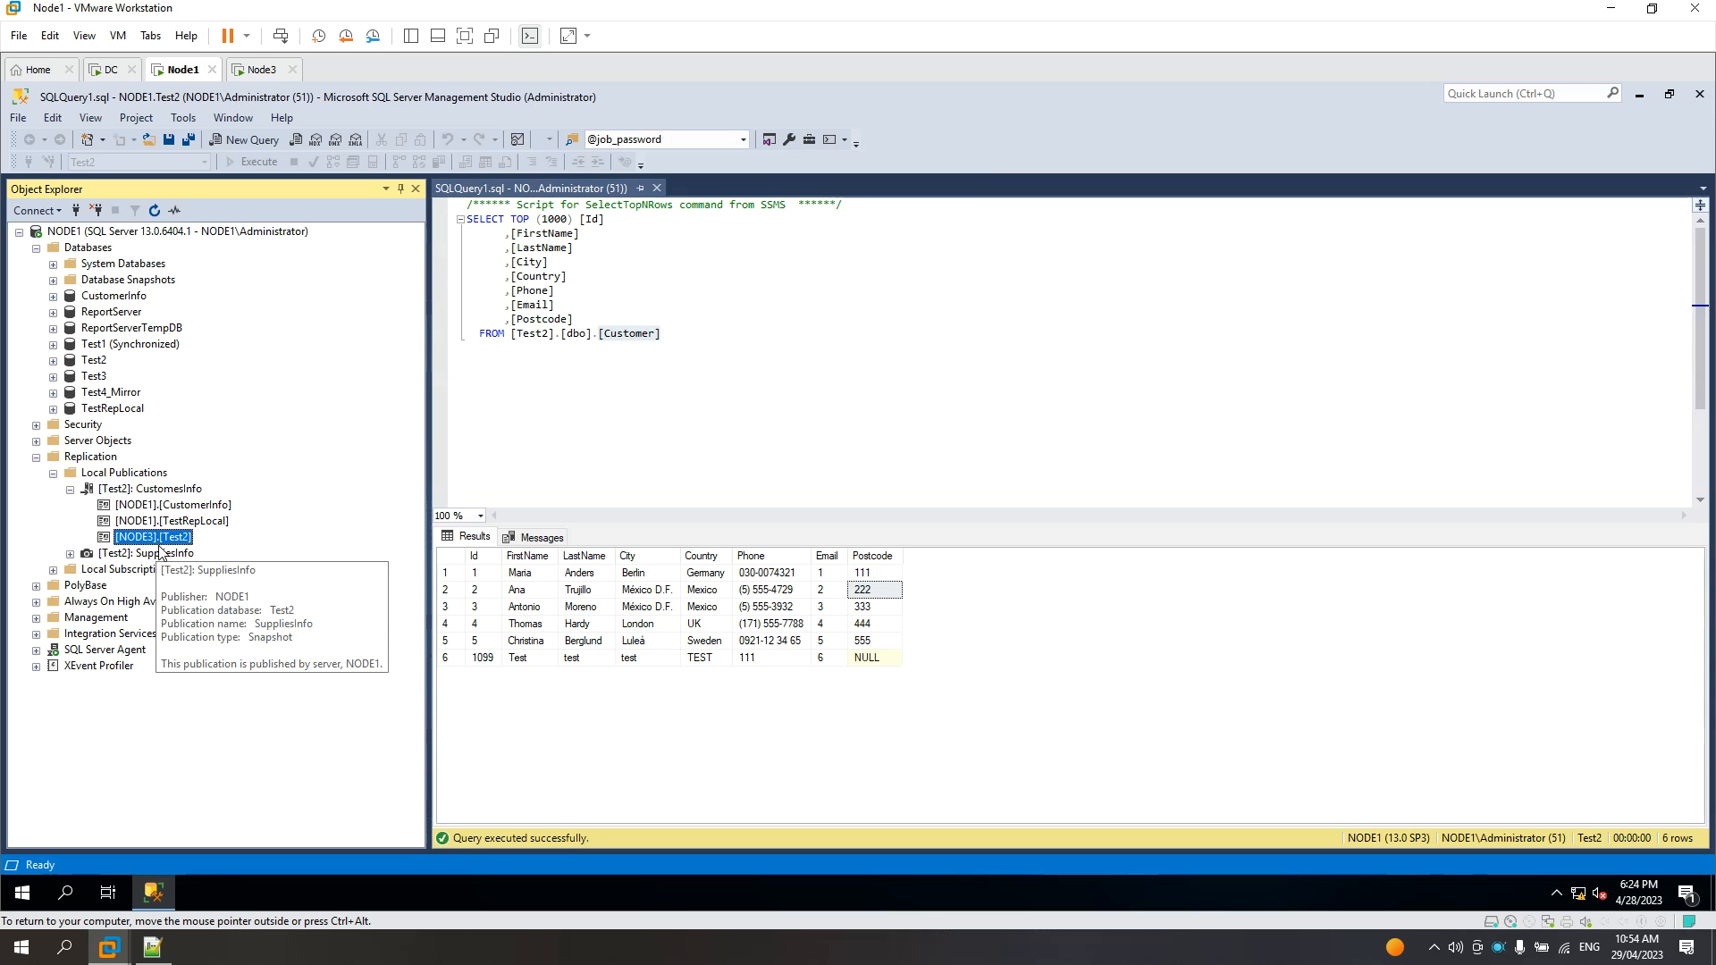
pyautogui.click(94, 361)
pyautogui.moveTo(165, 542)
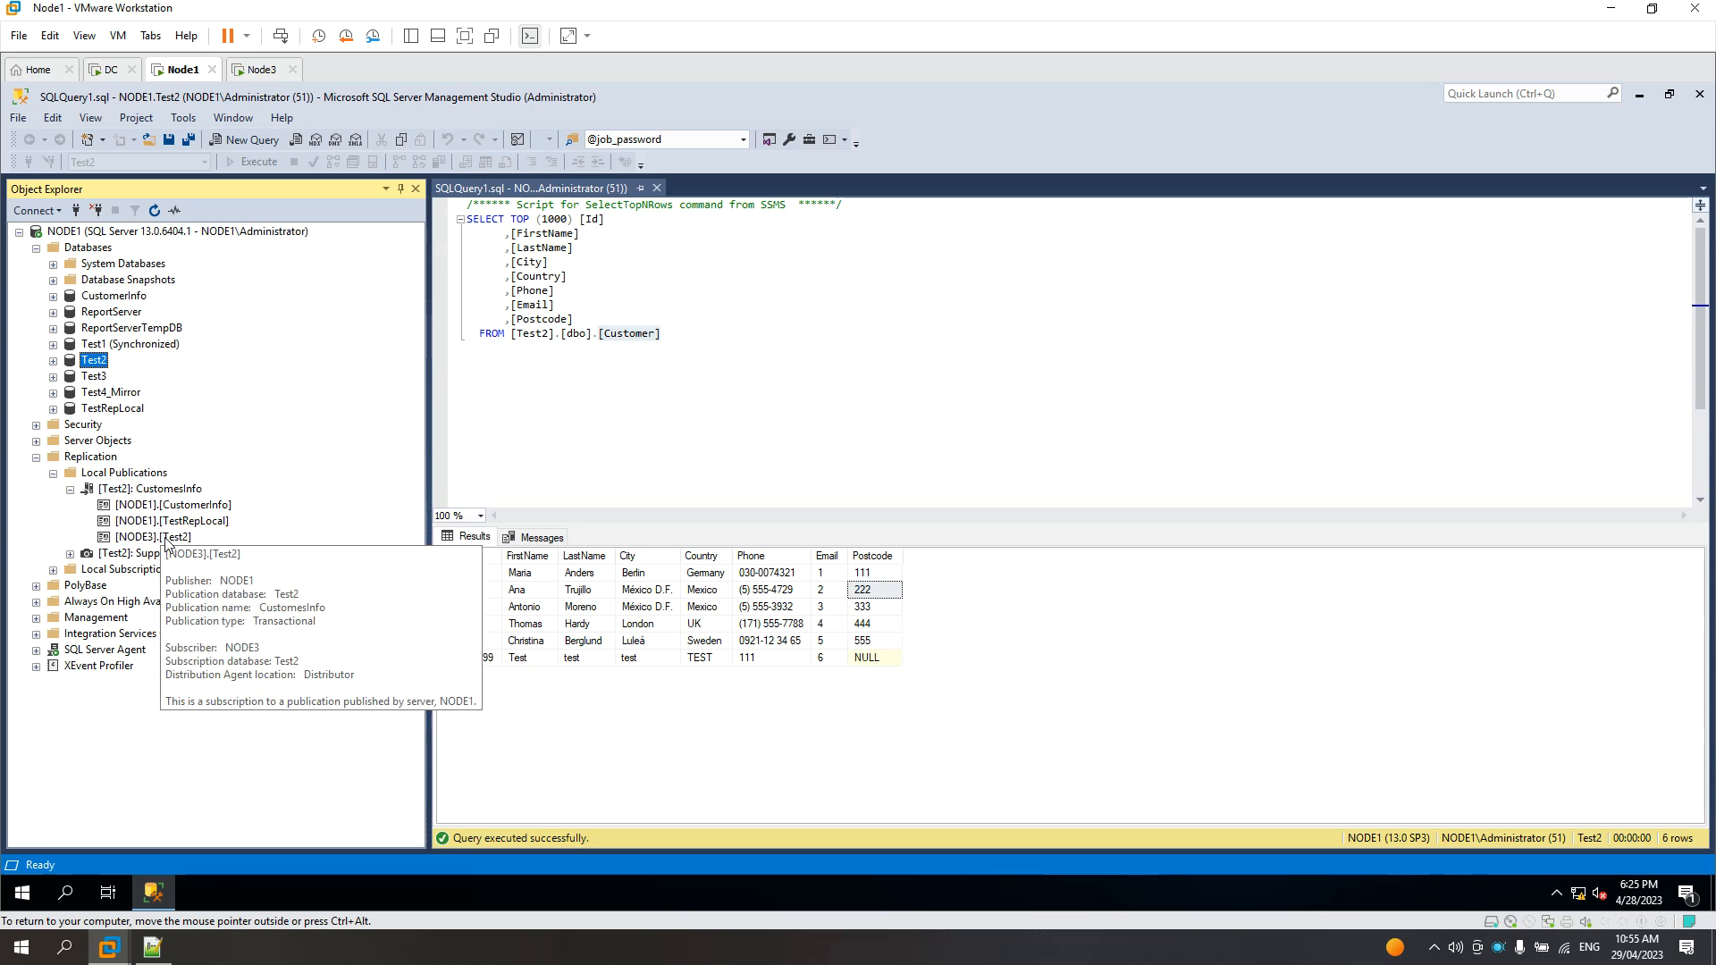
pyautogui.click(258, 69)
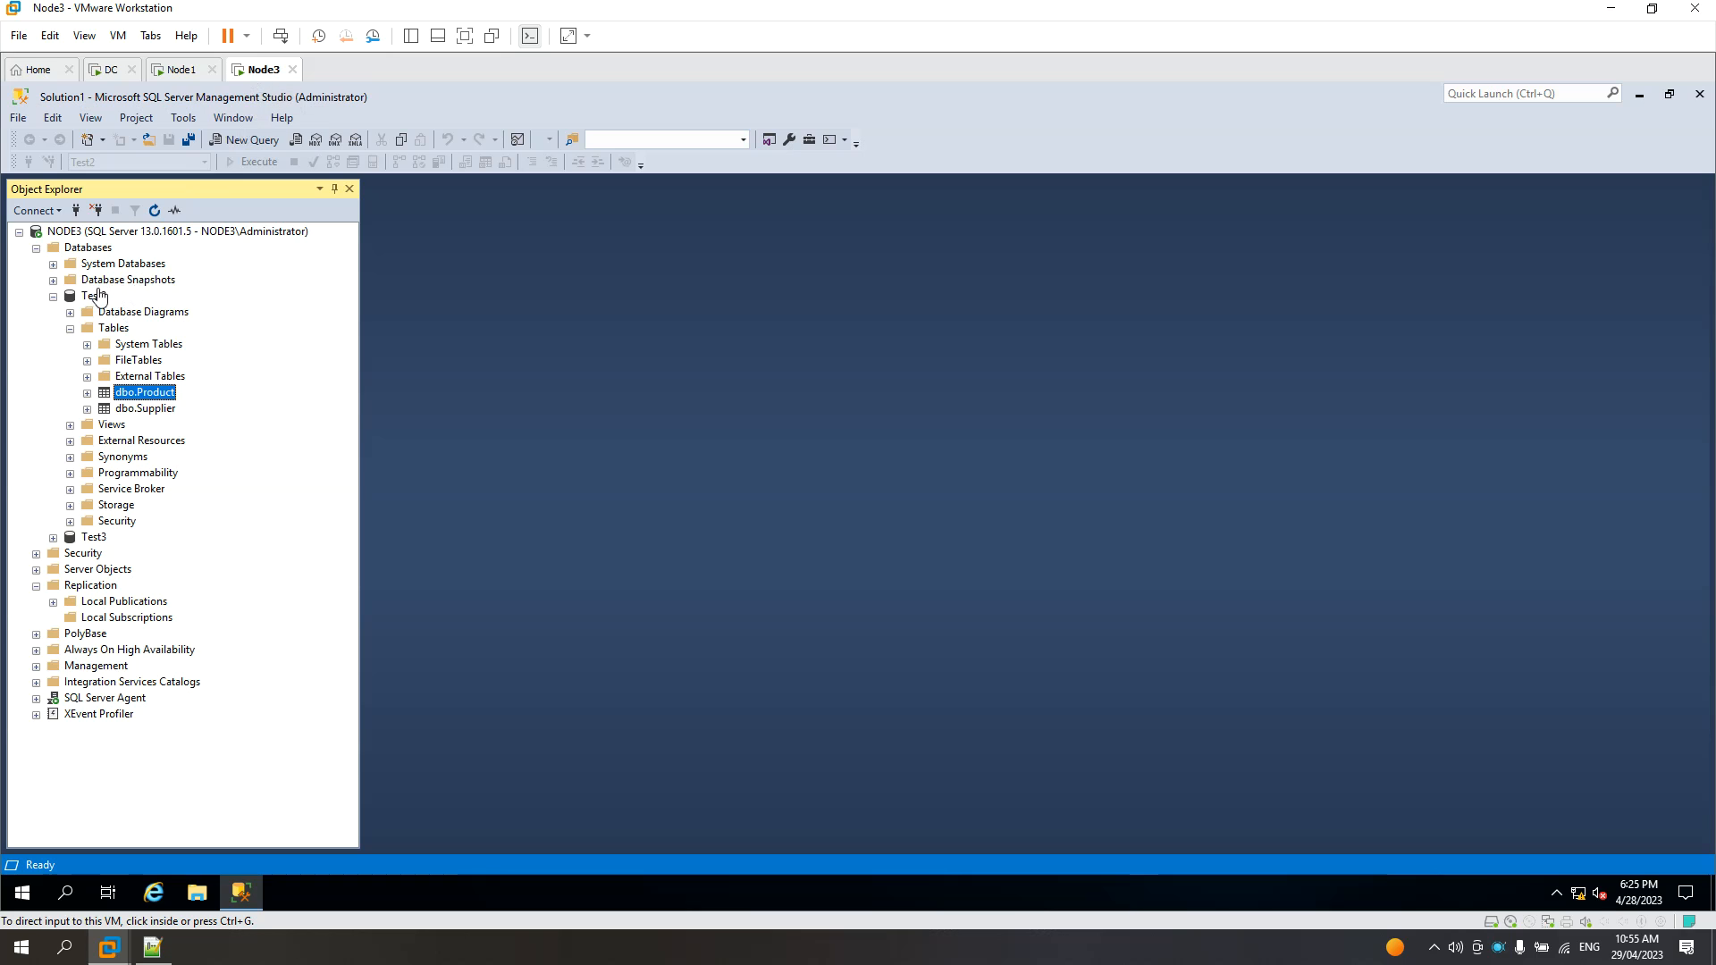
pyautogui.click(90, 299)
pyautogui.click(91, 299)
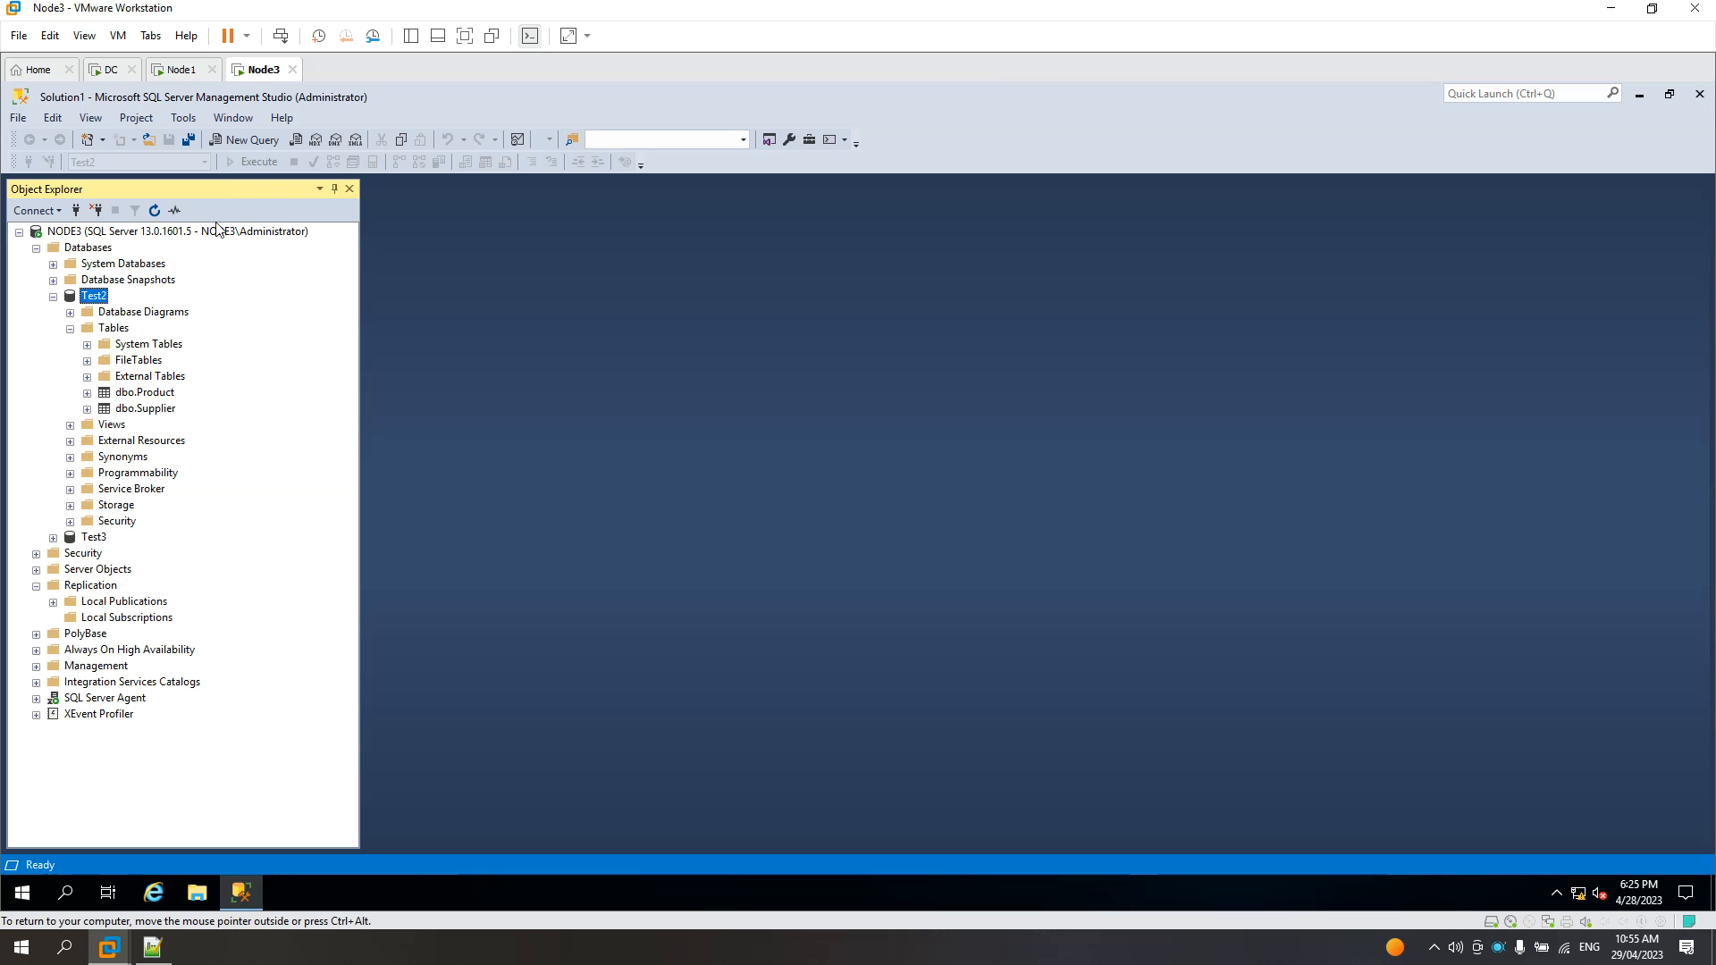
# On Node1, view the Snapshot Agent status of the CustomesInfo publication and start the agent
pyautogui.click(180, 75)
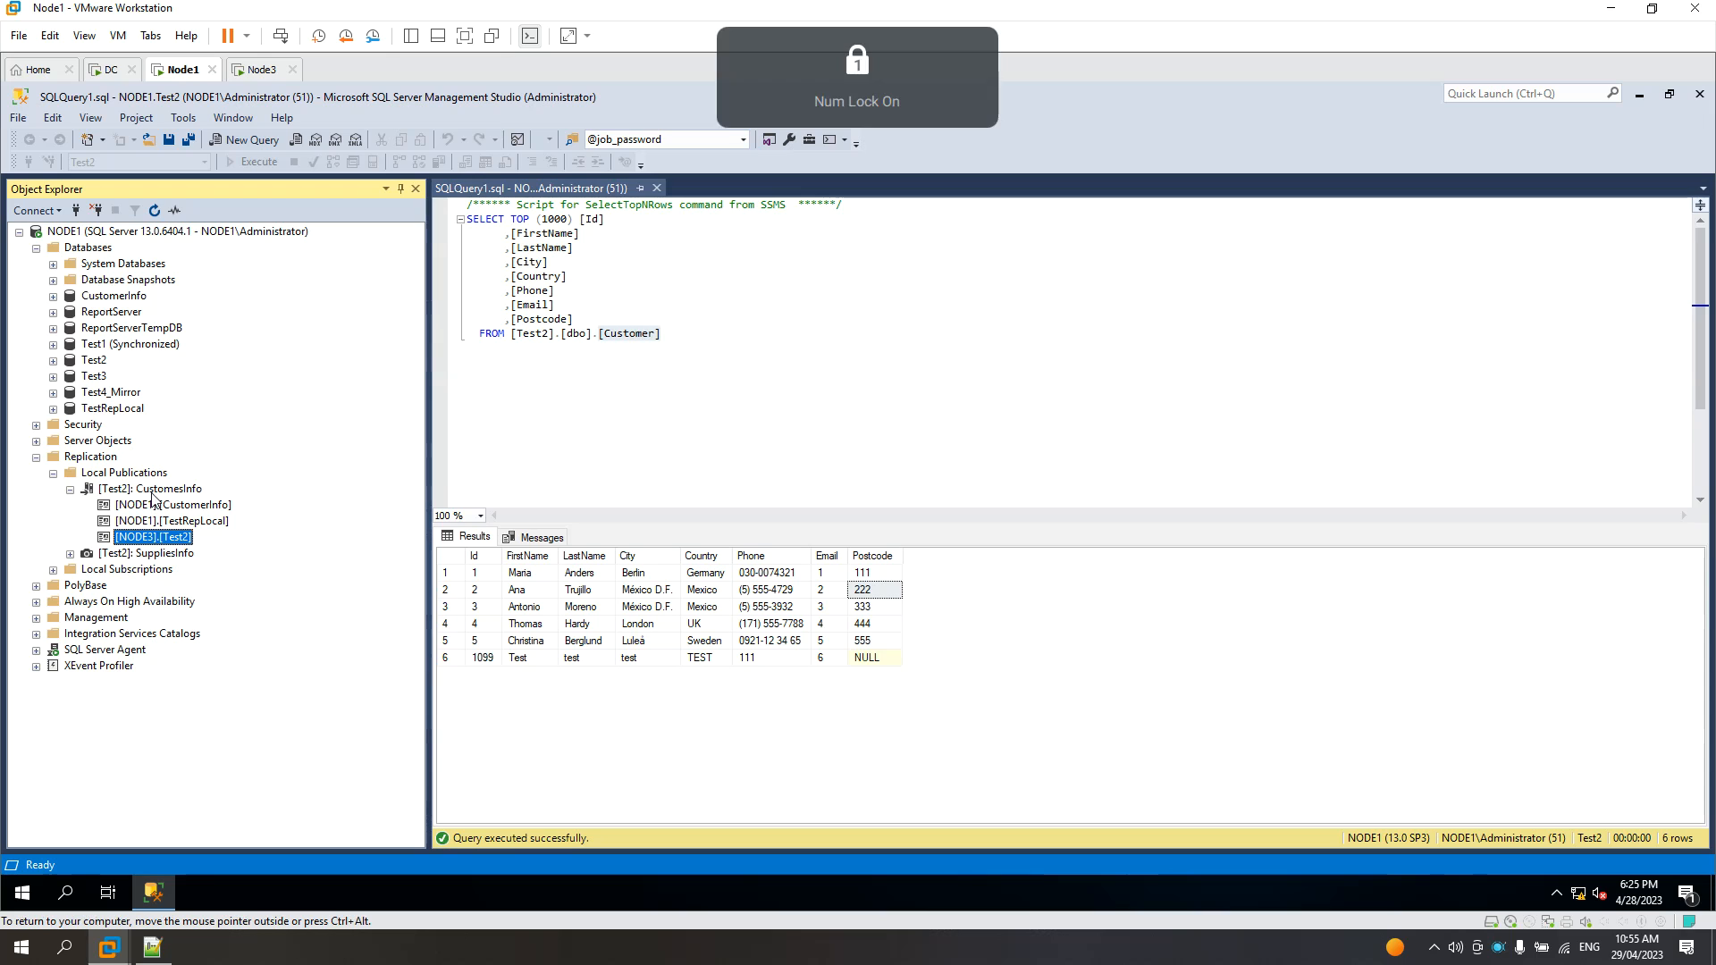
pyautogui.rightClick(151, 494)
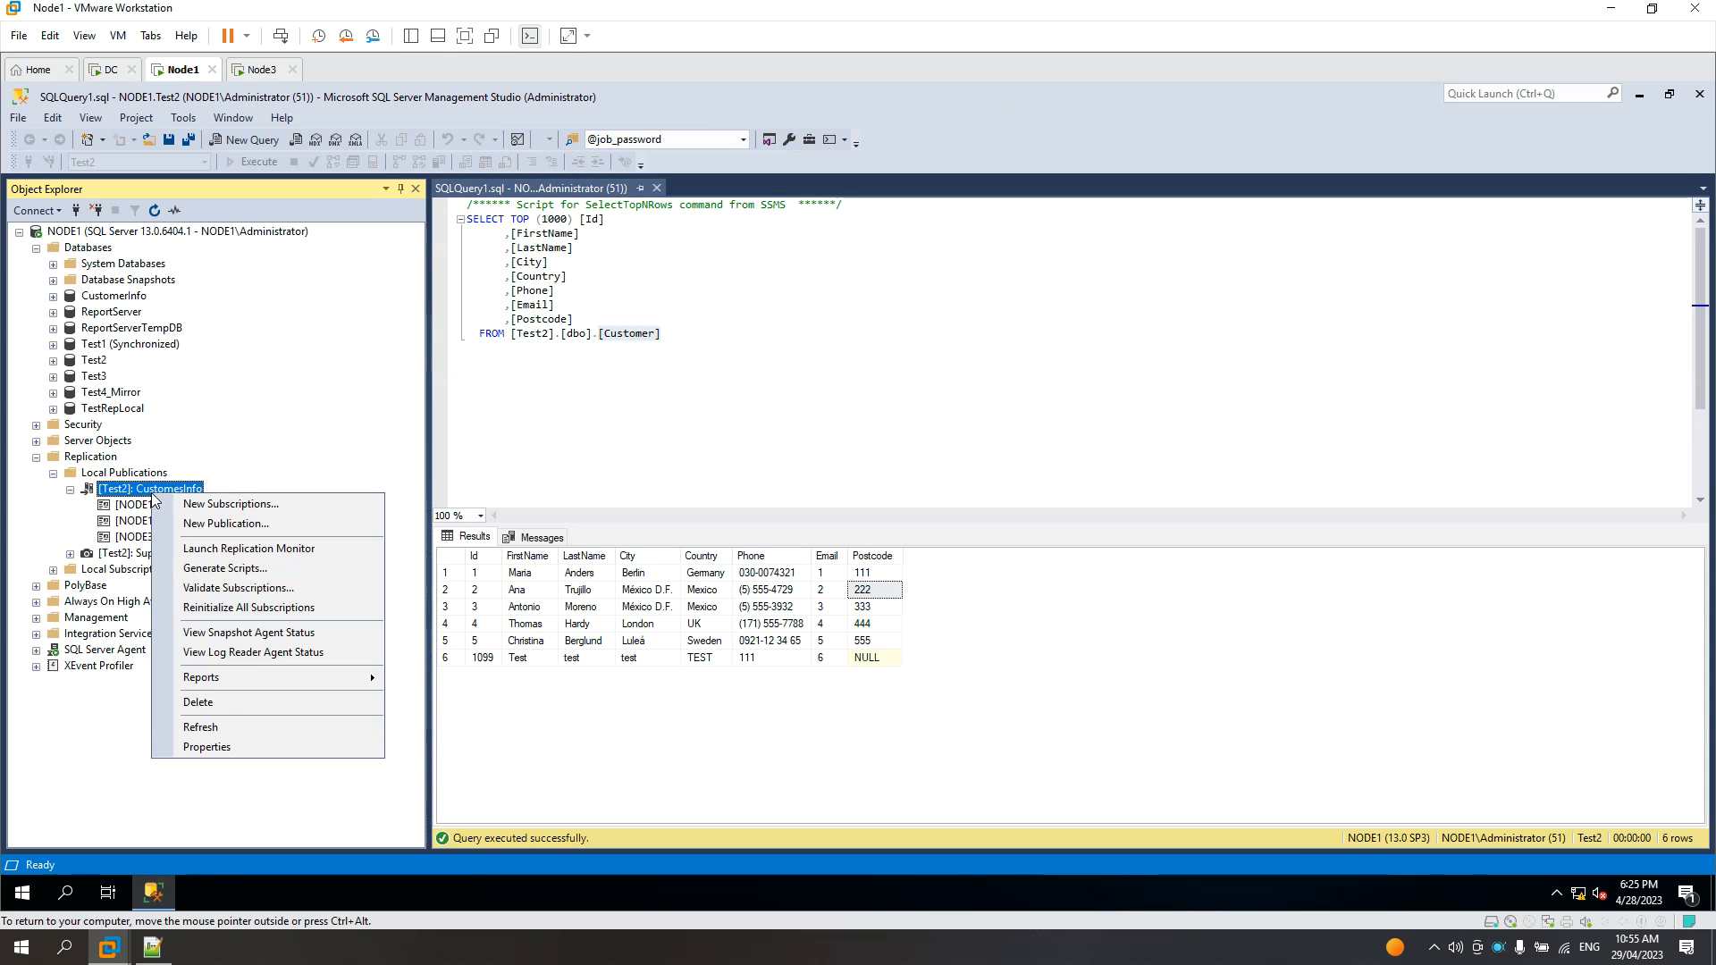
pyautogui.click(226, 635)
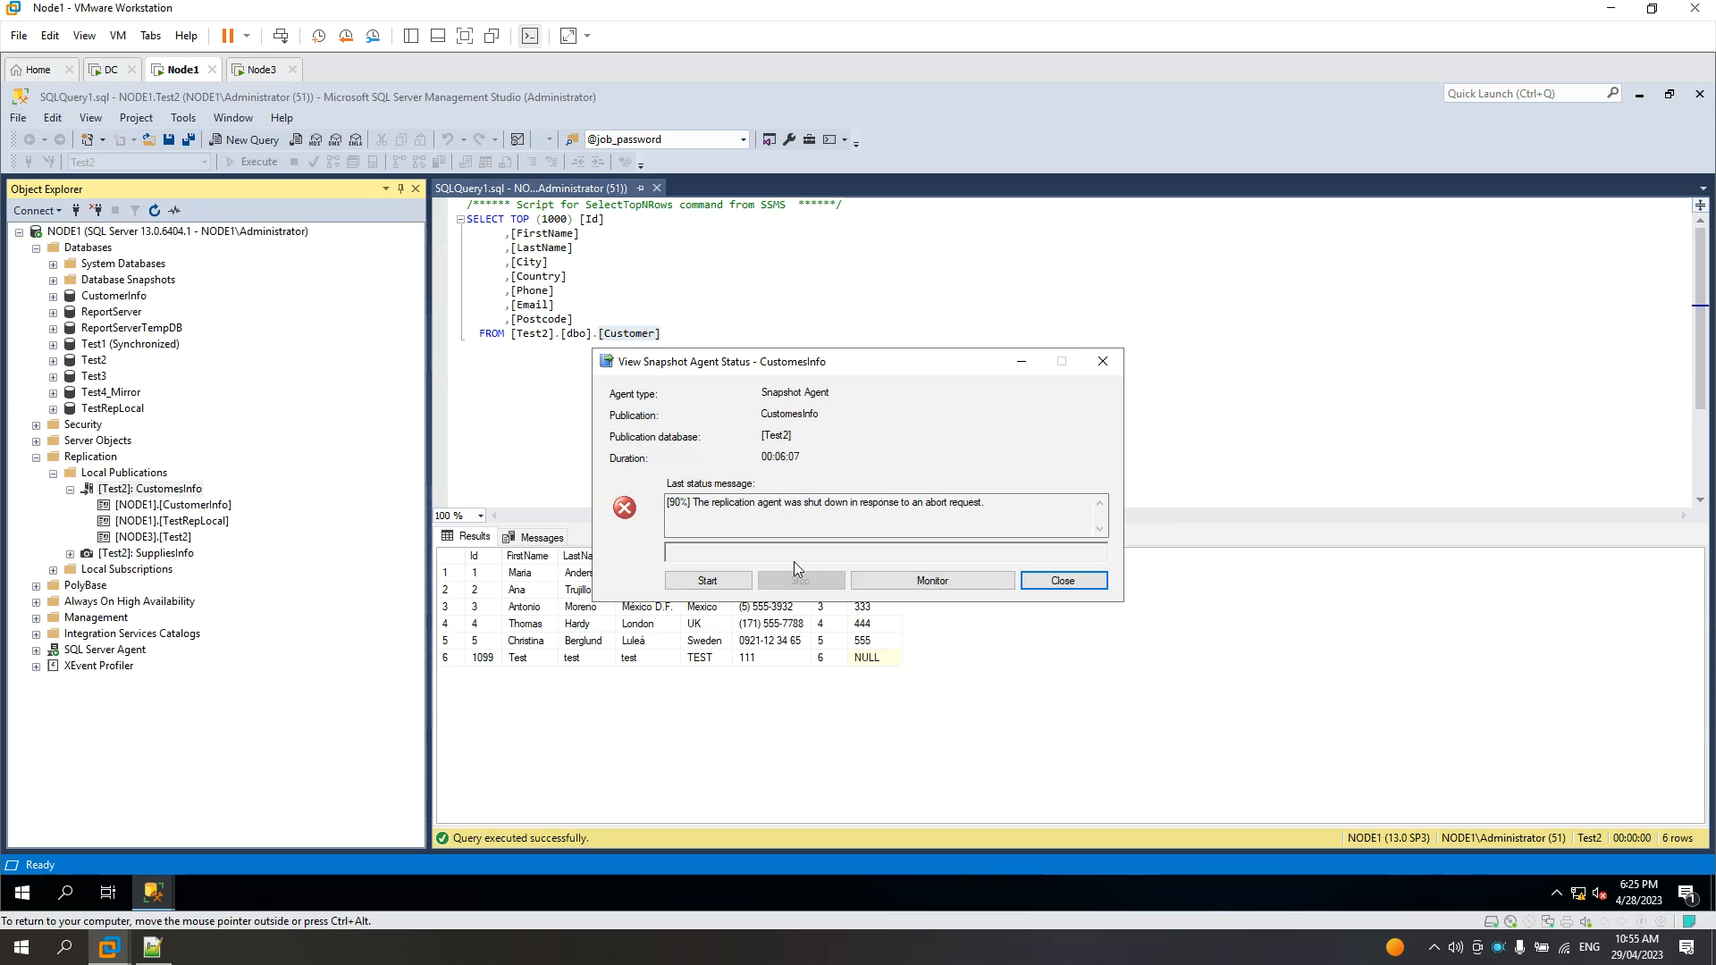
pyautogui.click(738, 581)
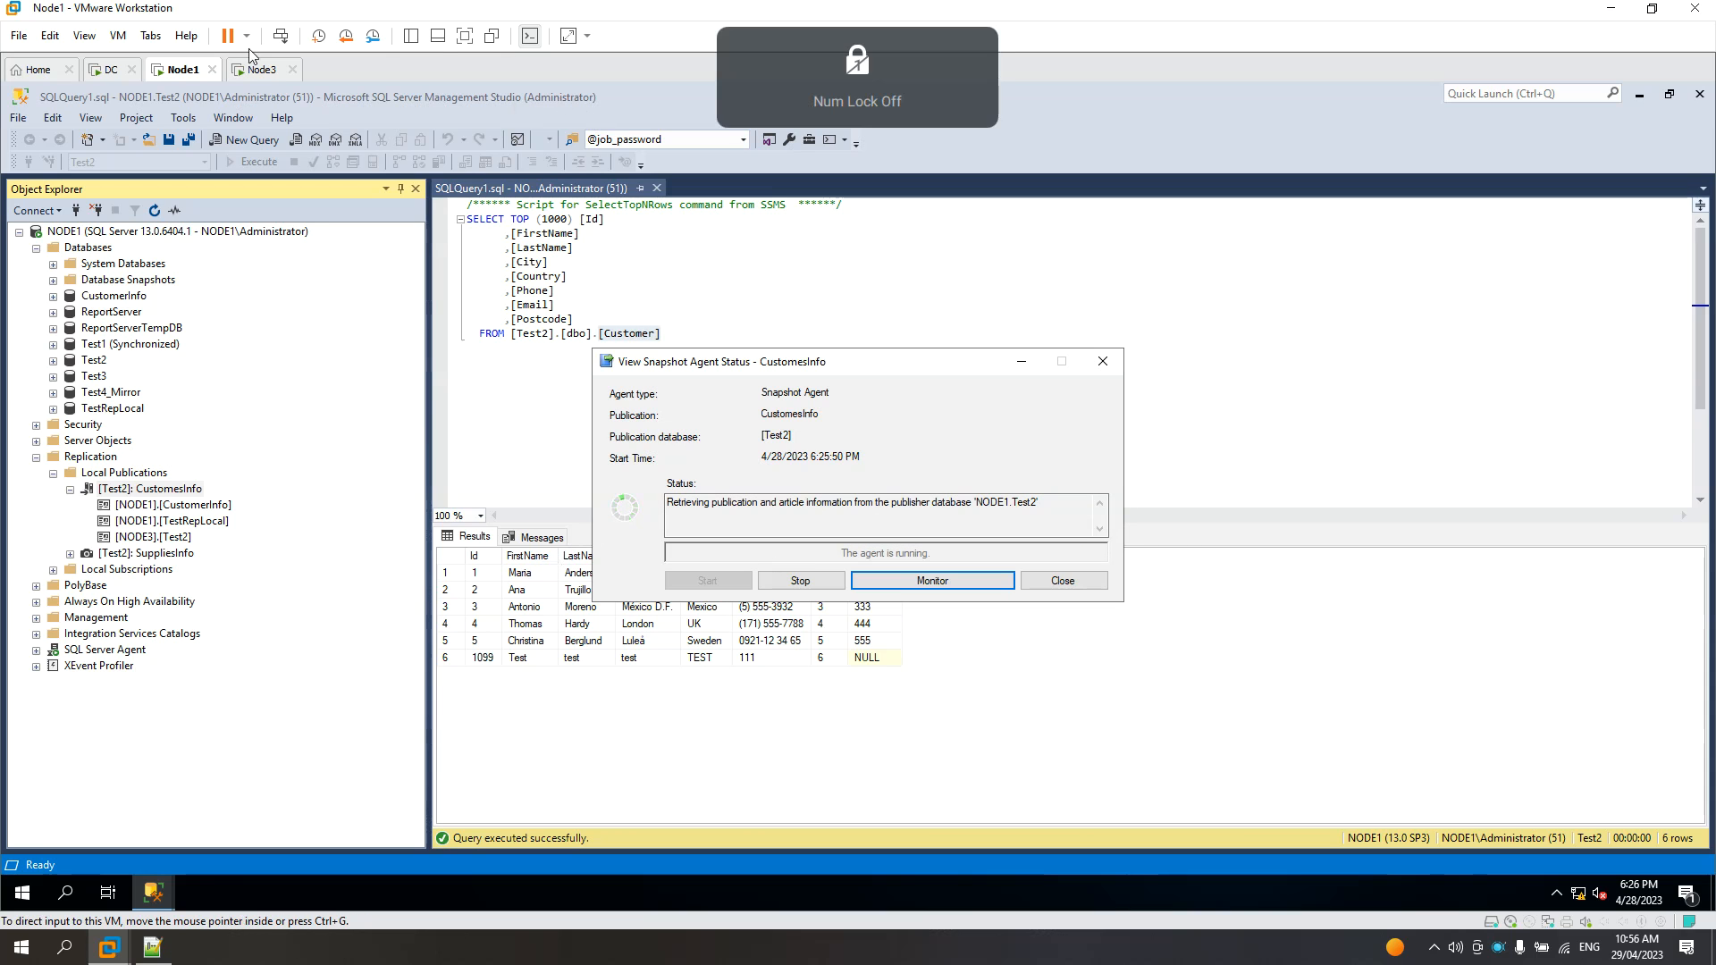
# On Node3, refresh Test2 and Replication, and check the tables, local publications and local subscriptions for replicated objects
pyautogui.click(257, 72)
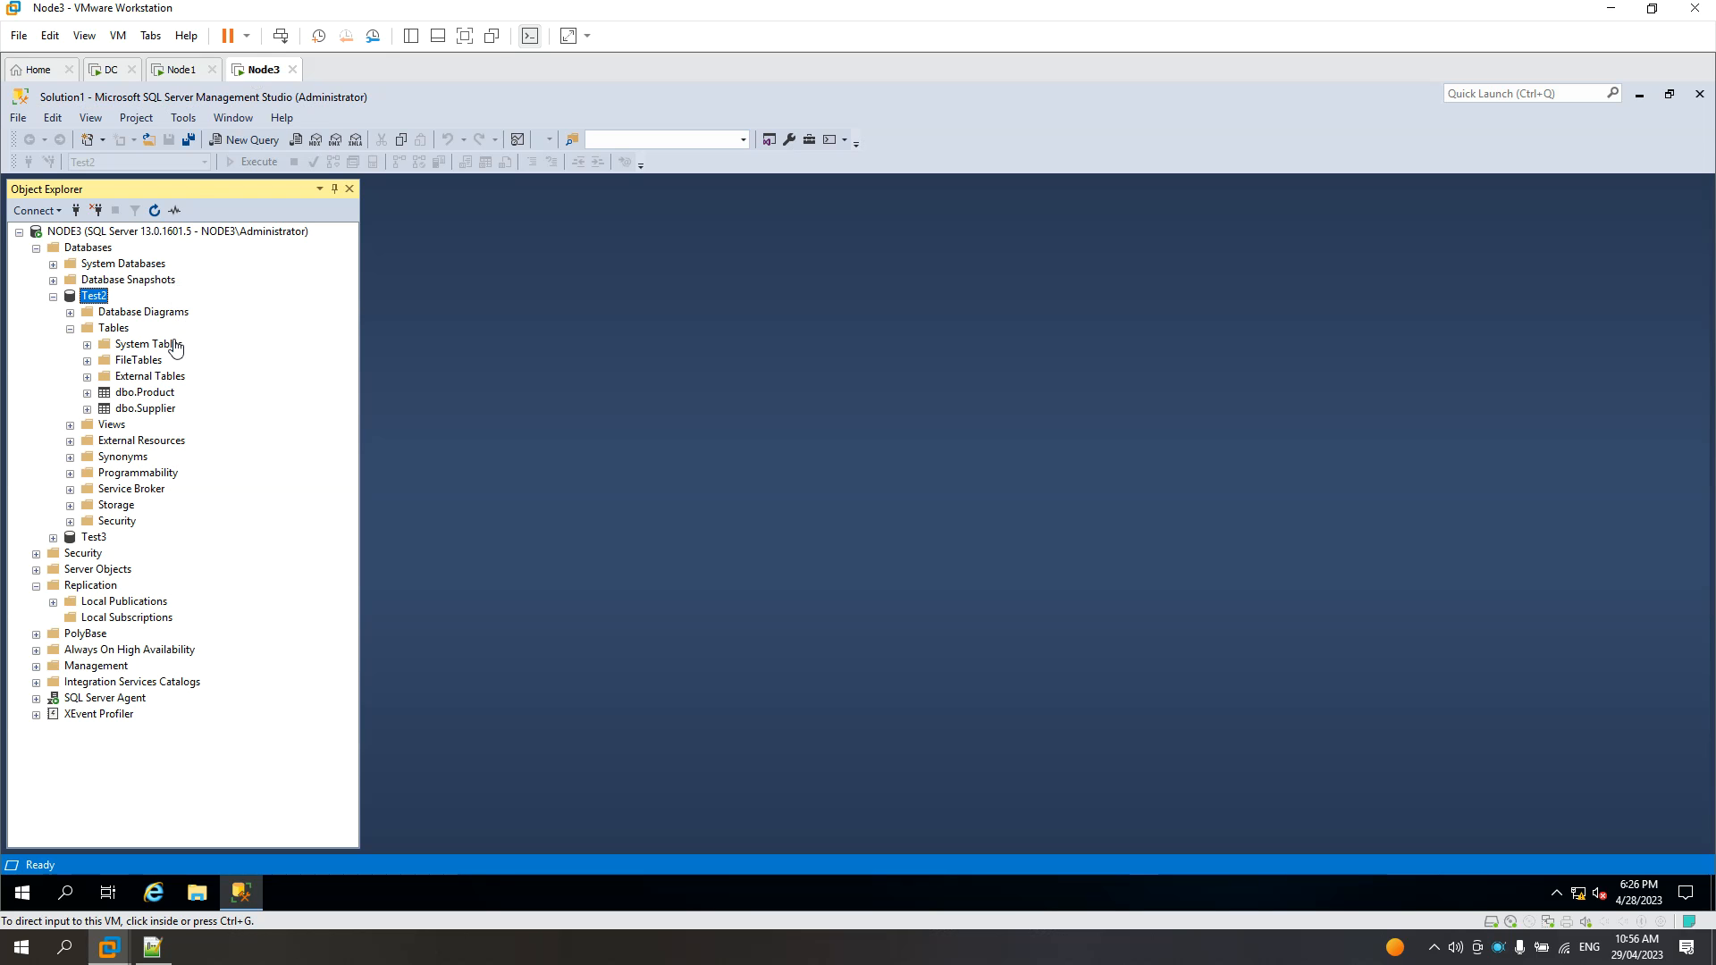
pyautogui.click(159, 214)
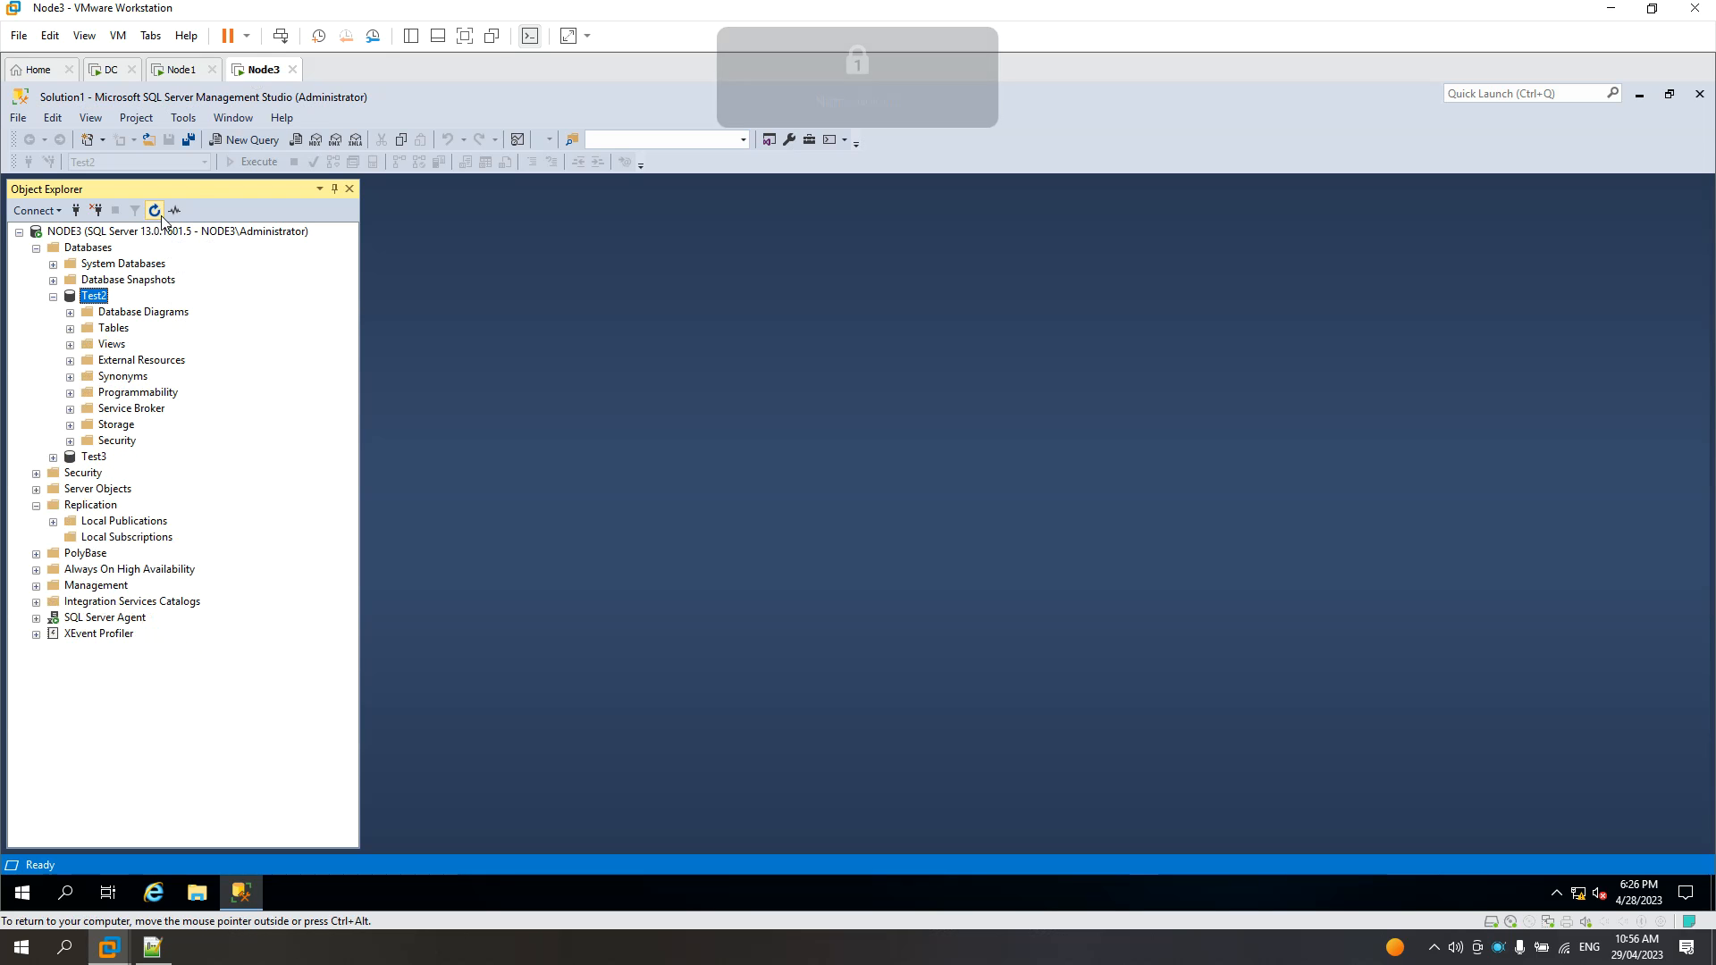
pyautogui.click(69, 329)
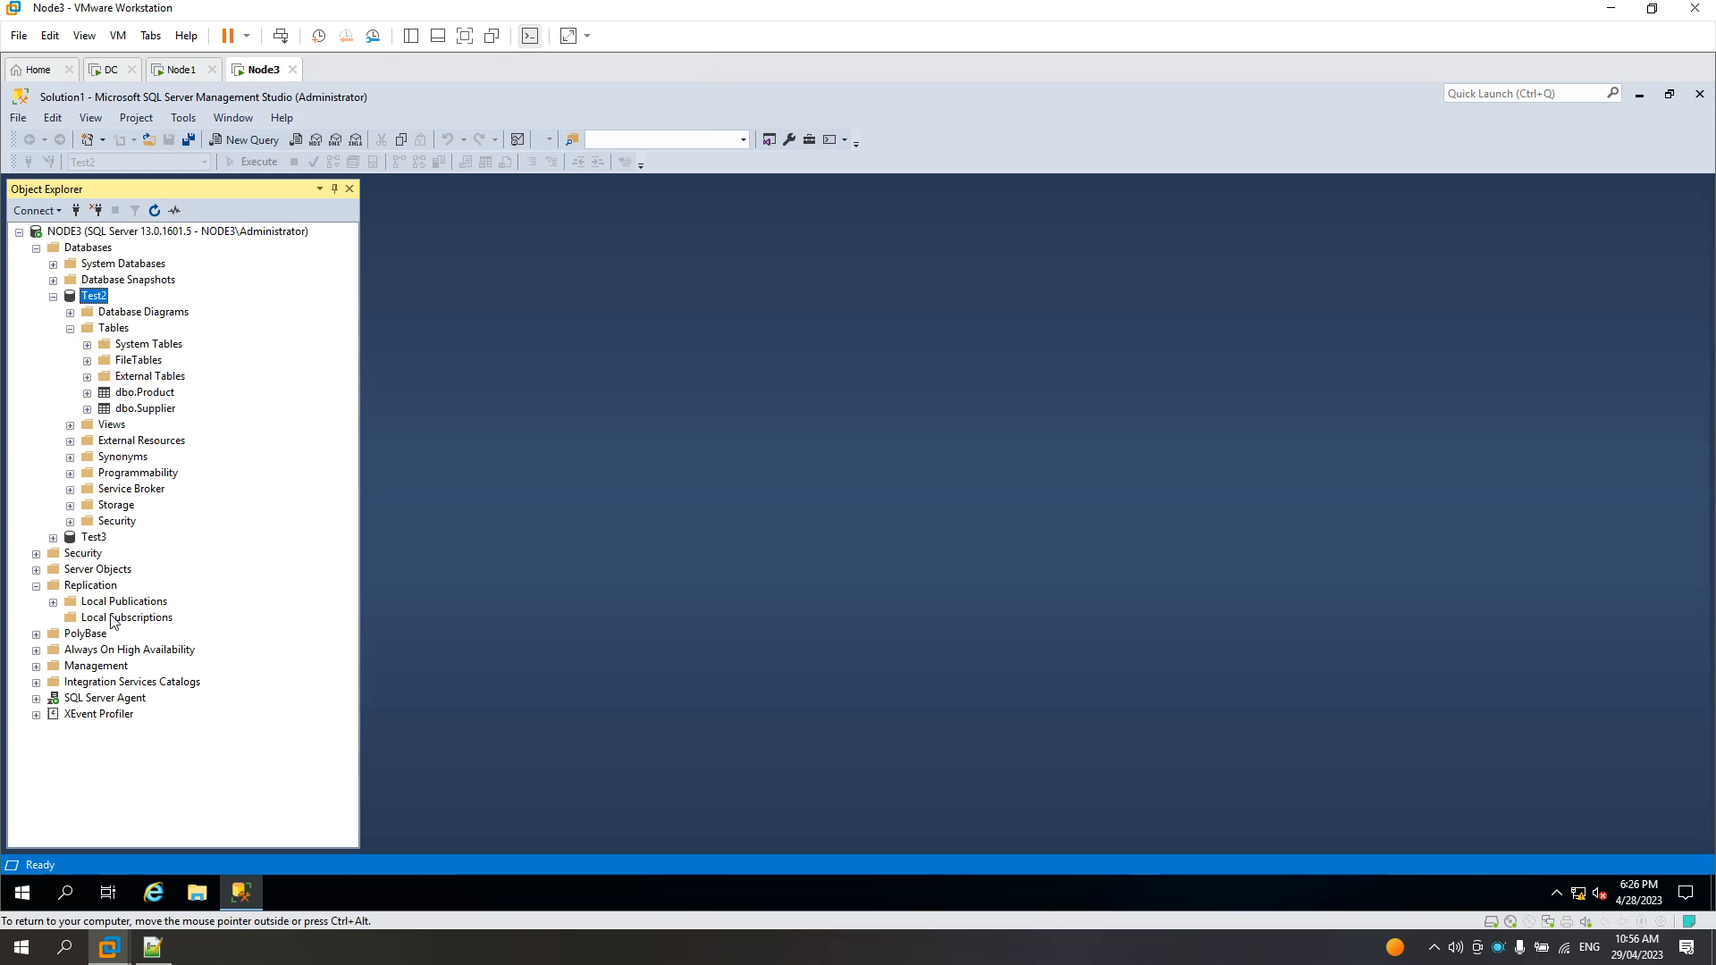
pyautogui.click(90, 586)
pyautogui.click(154, 211)
pyautogui.click(53, 618)
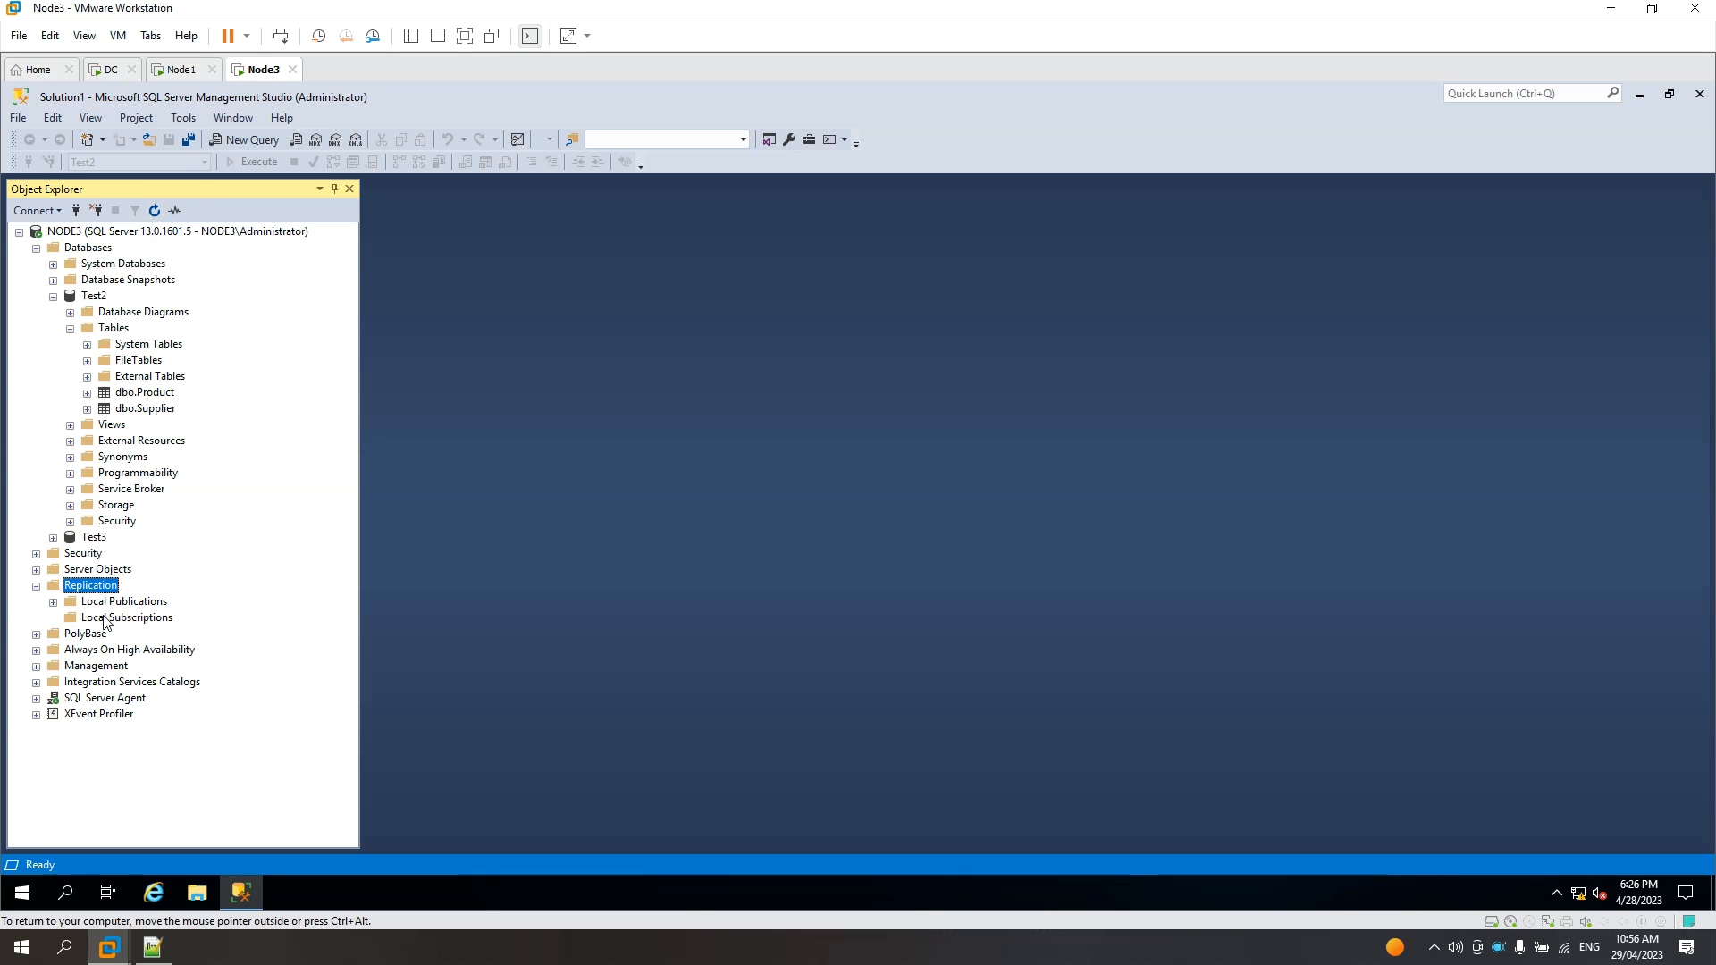
pyautogui.click(53, 603)
# Check the CustomesInfo Snapshot Agent progress on Node1 and the local subscriptions on Node3
pyautogui.click(177, 69)
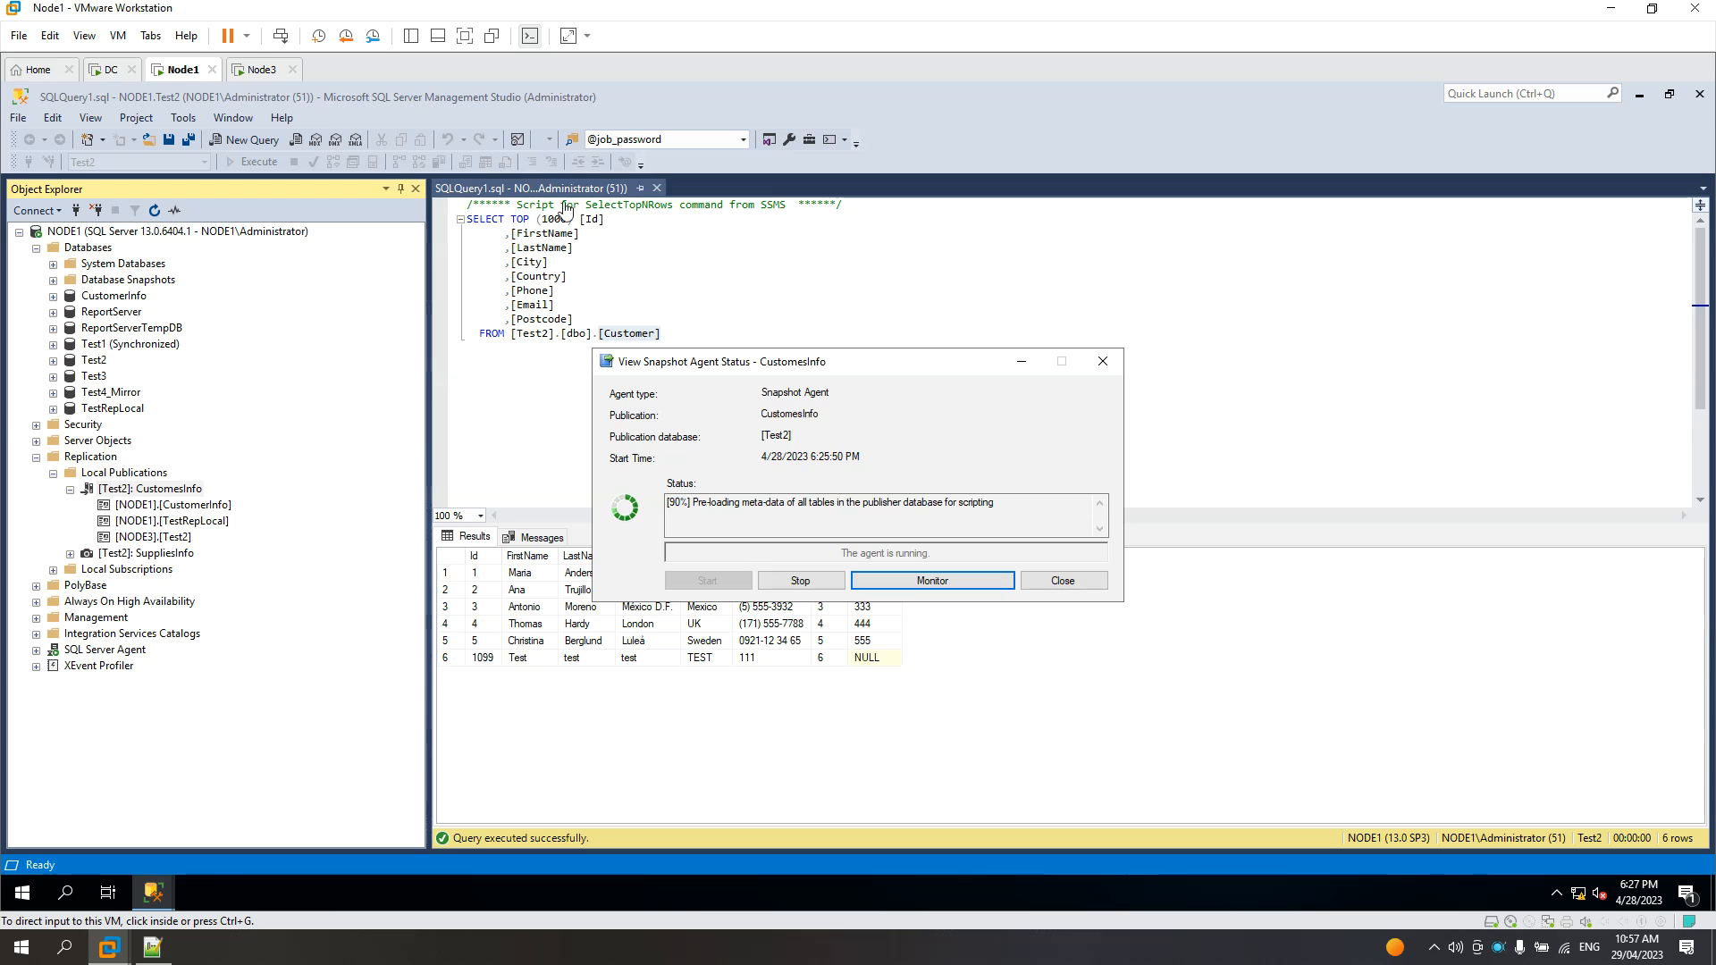
pyautogui.click(256, 69)
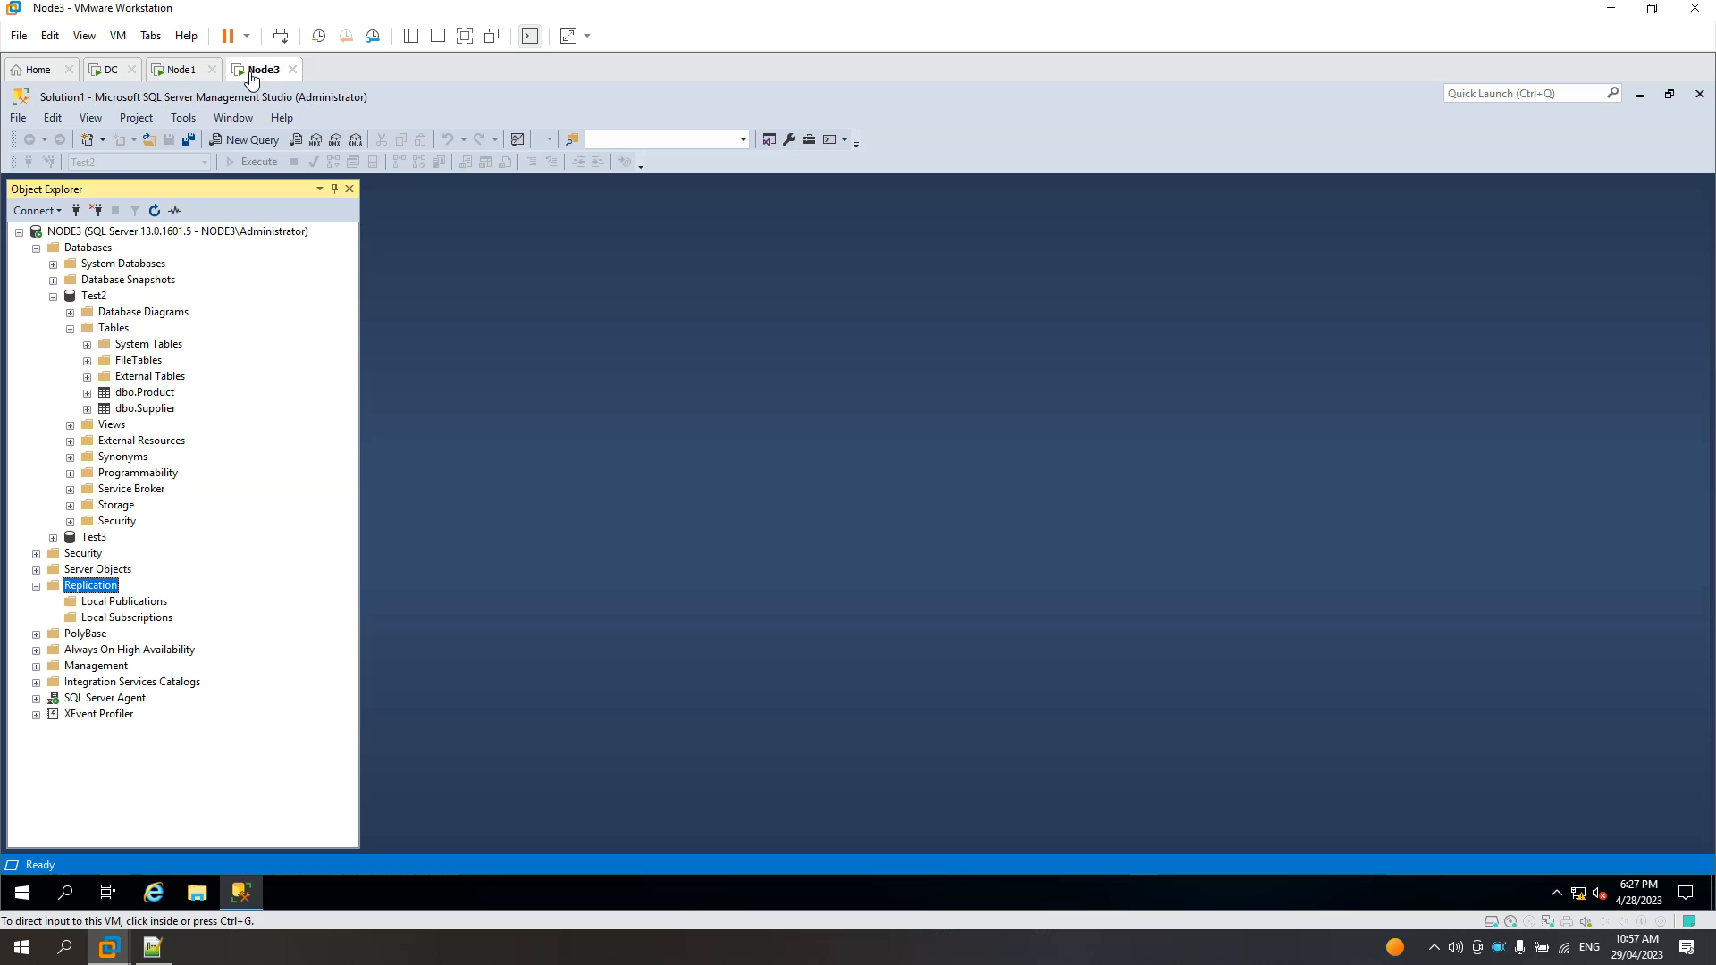
pyautogui.click(104, 616)
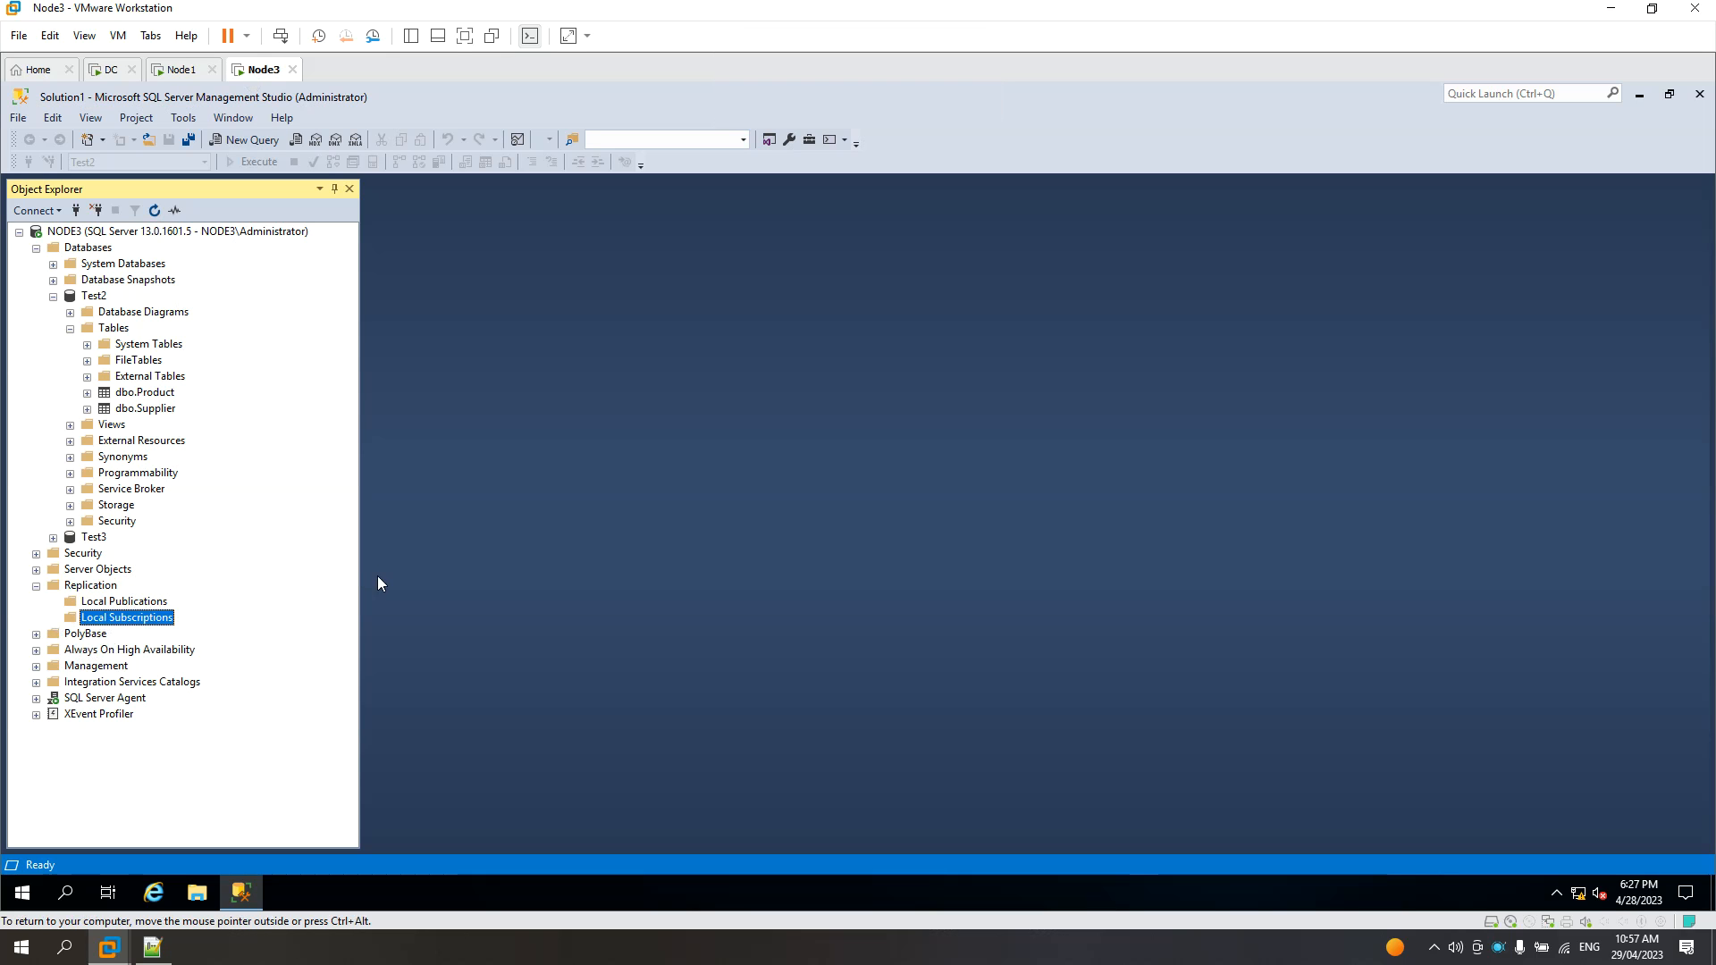
pyautogui.click(191, 75)
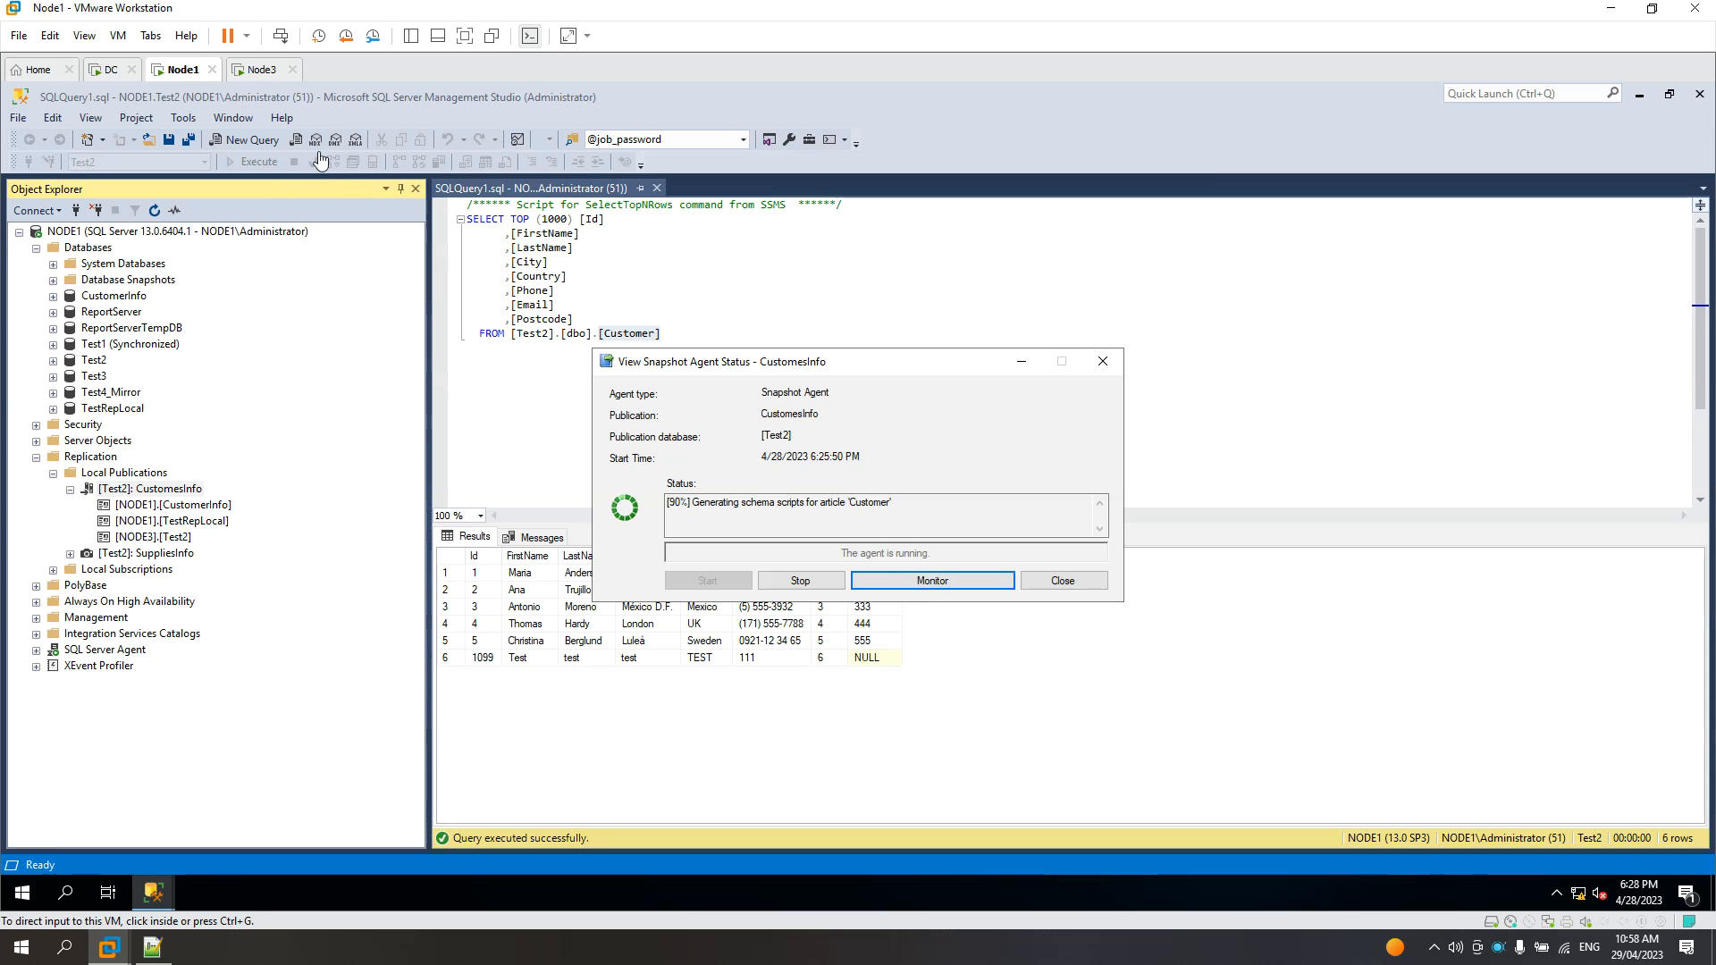
# On Node3, refresh the Test2 tables to look for replicated ones, rechecking the snapshot progress on Node1 in between
pyautogui.click(262, 69)
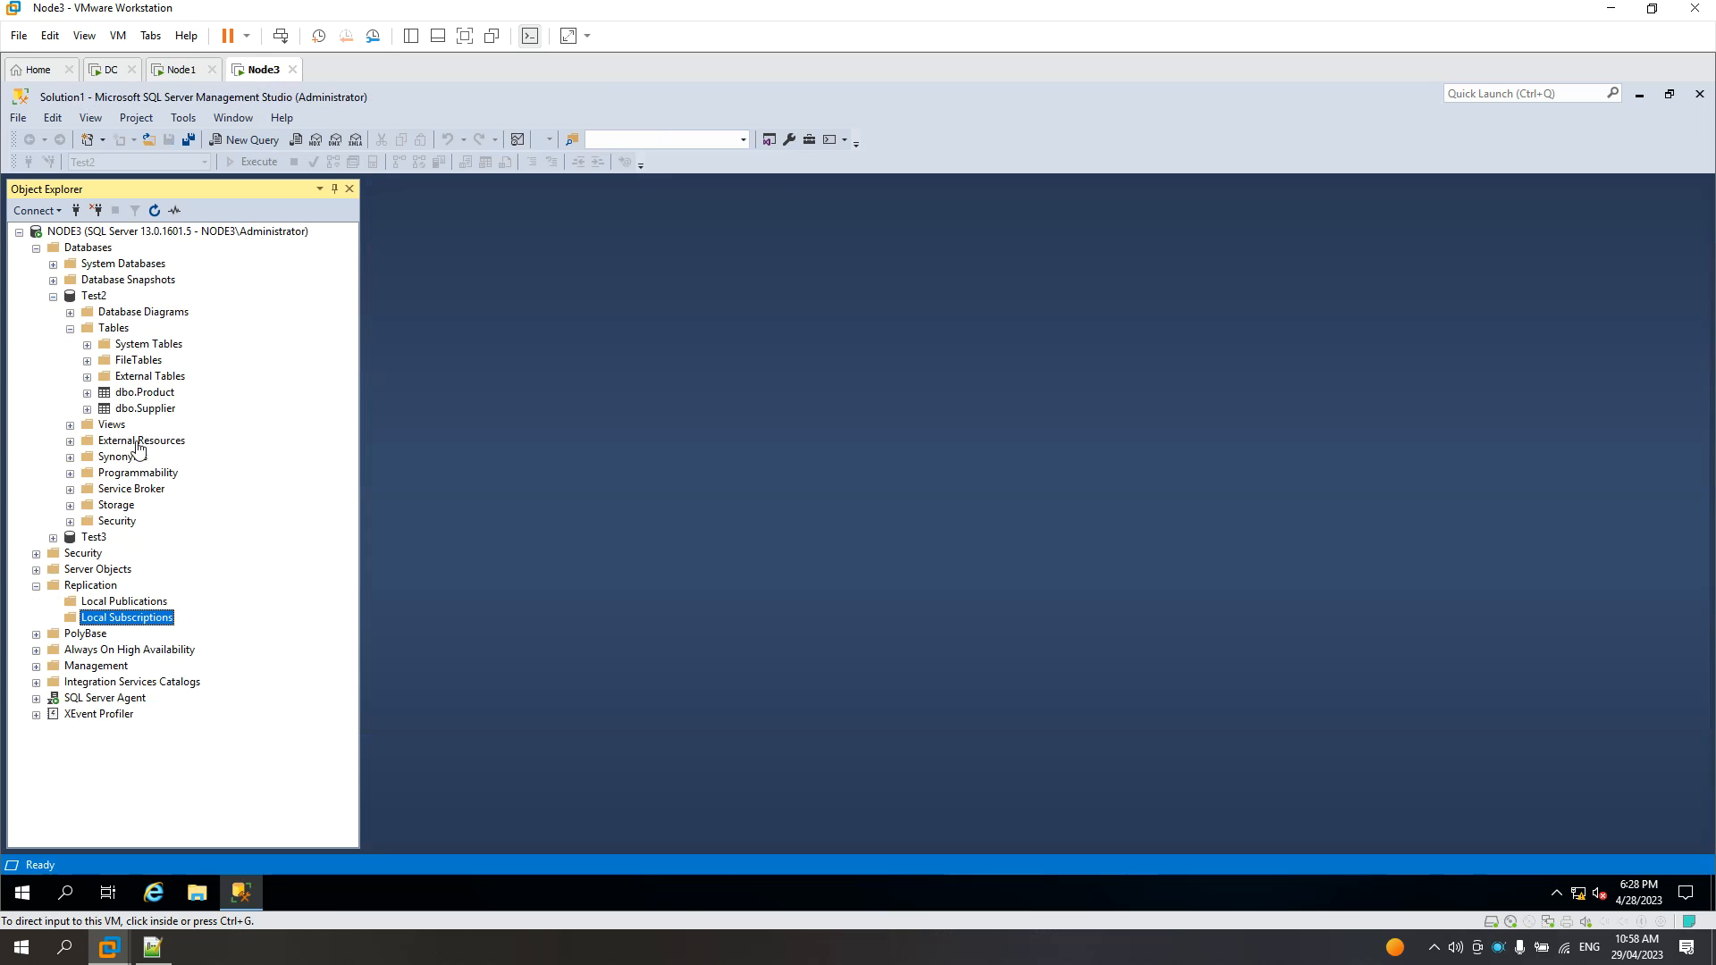
pyautogui.click(155, 211)
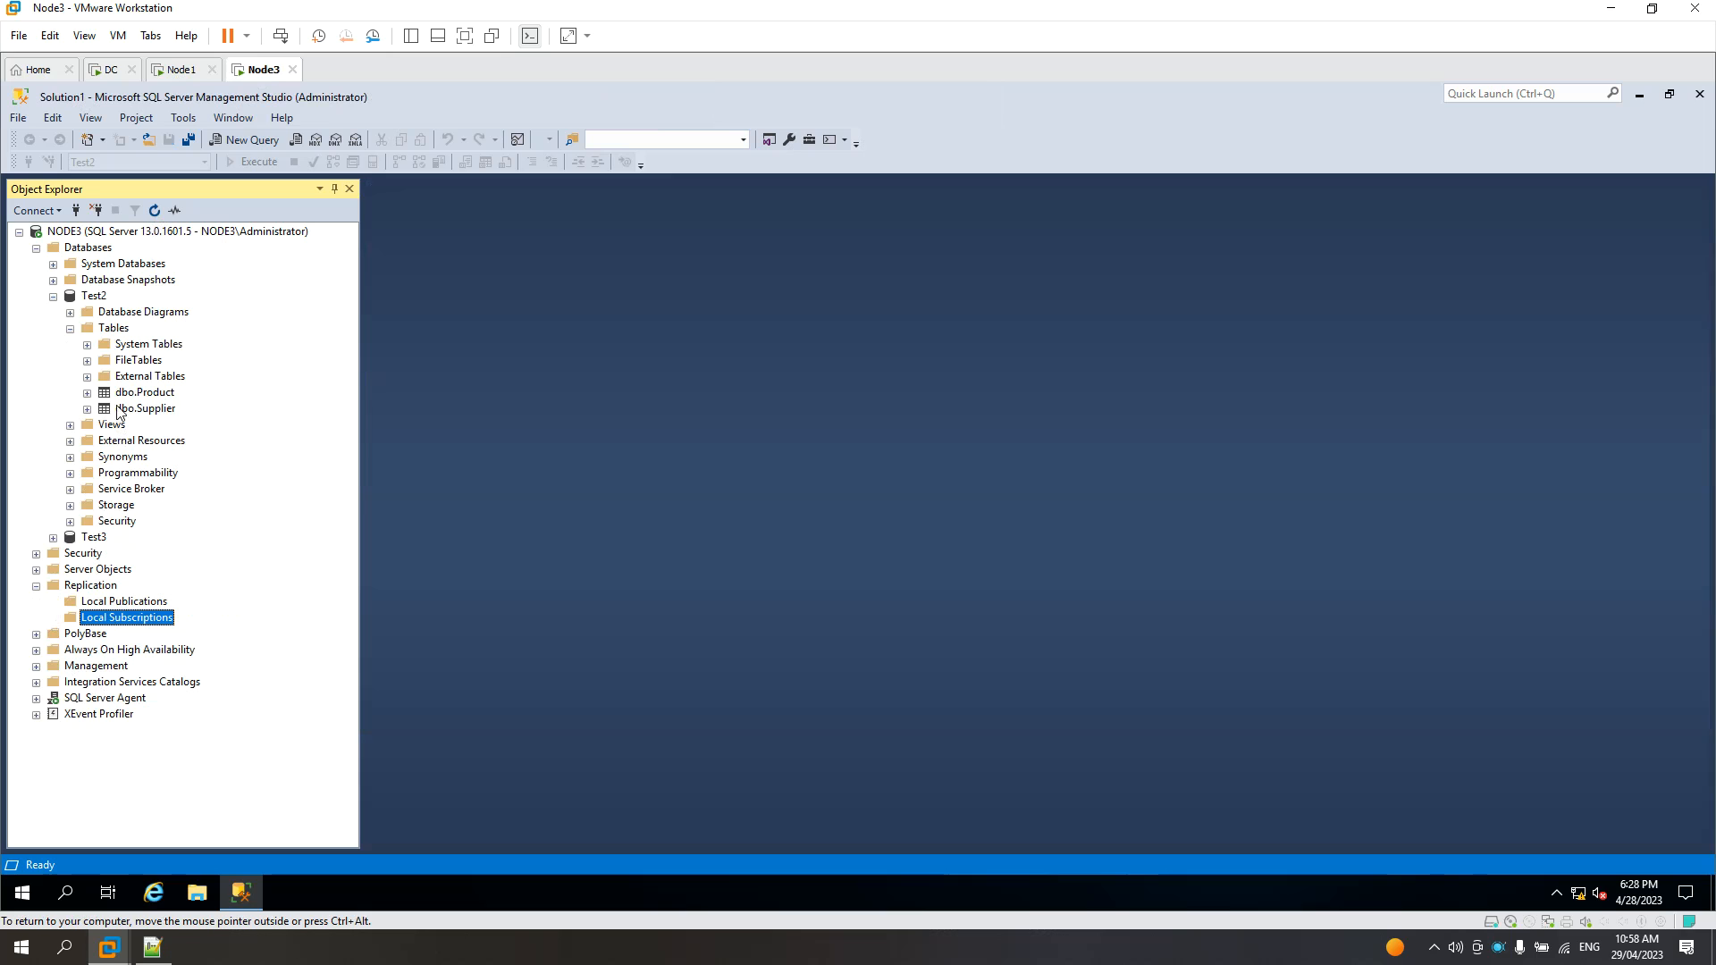
pyautogui.click(97, 299)
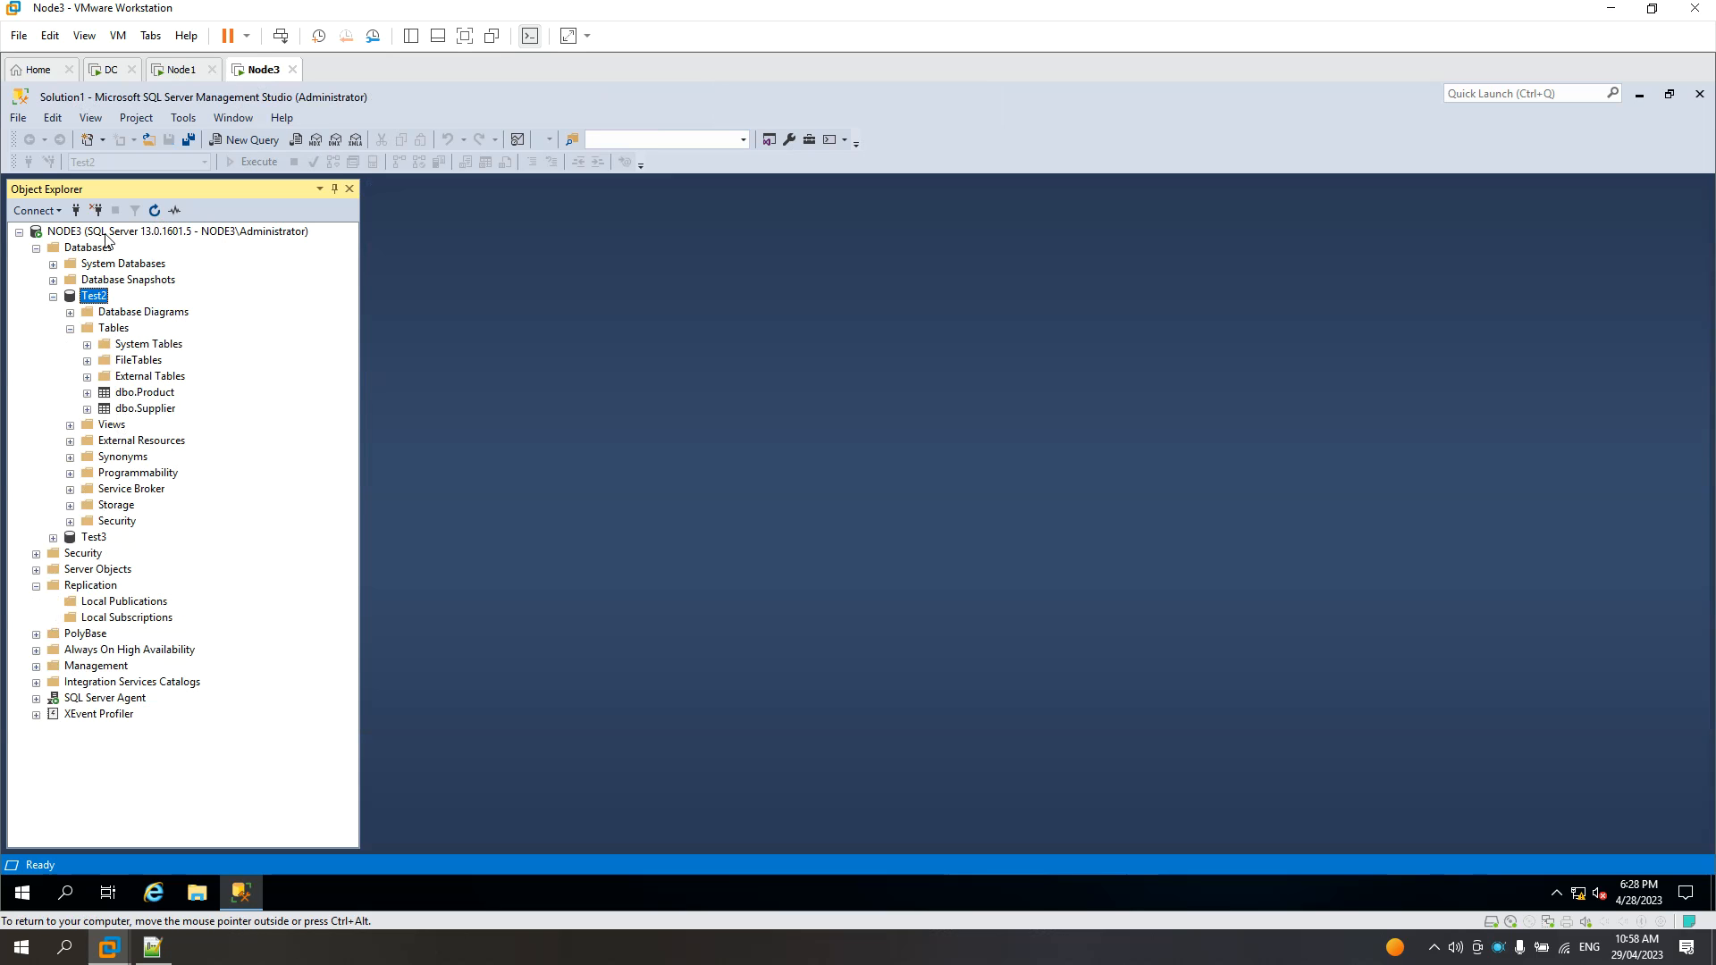
pyautogui.click(113, 328)
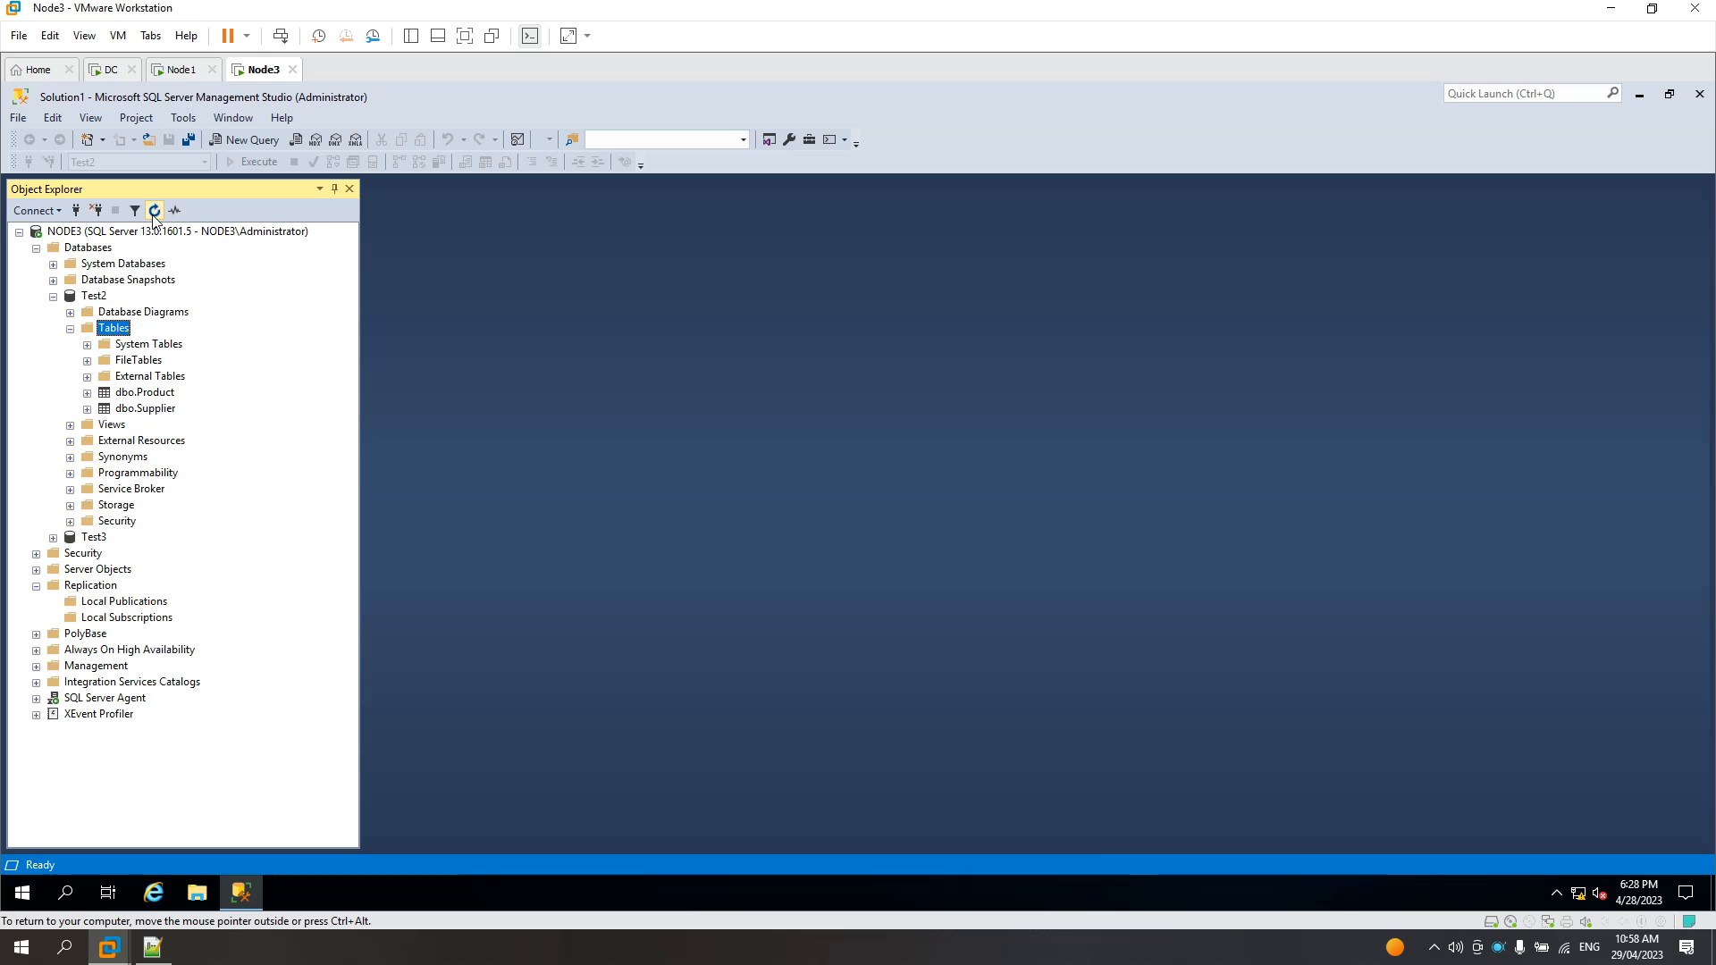
pyautogui.click(175, 69)
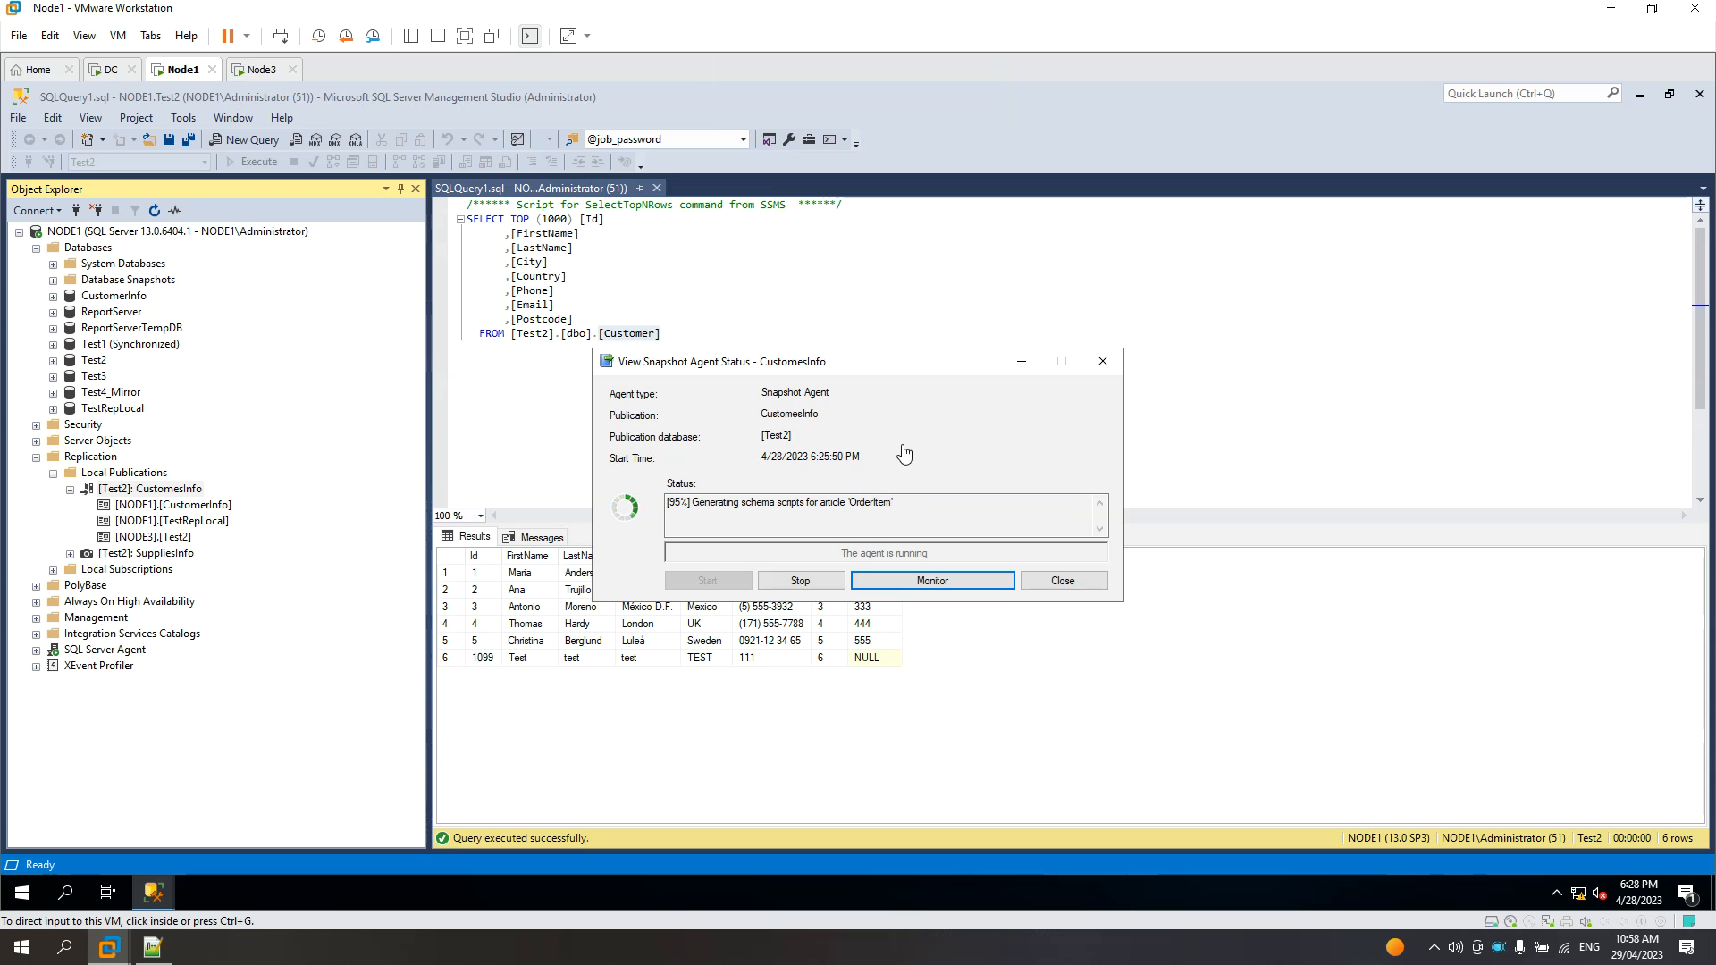
pyautogui.click(258, 69)
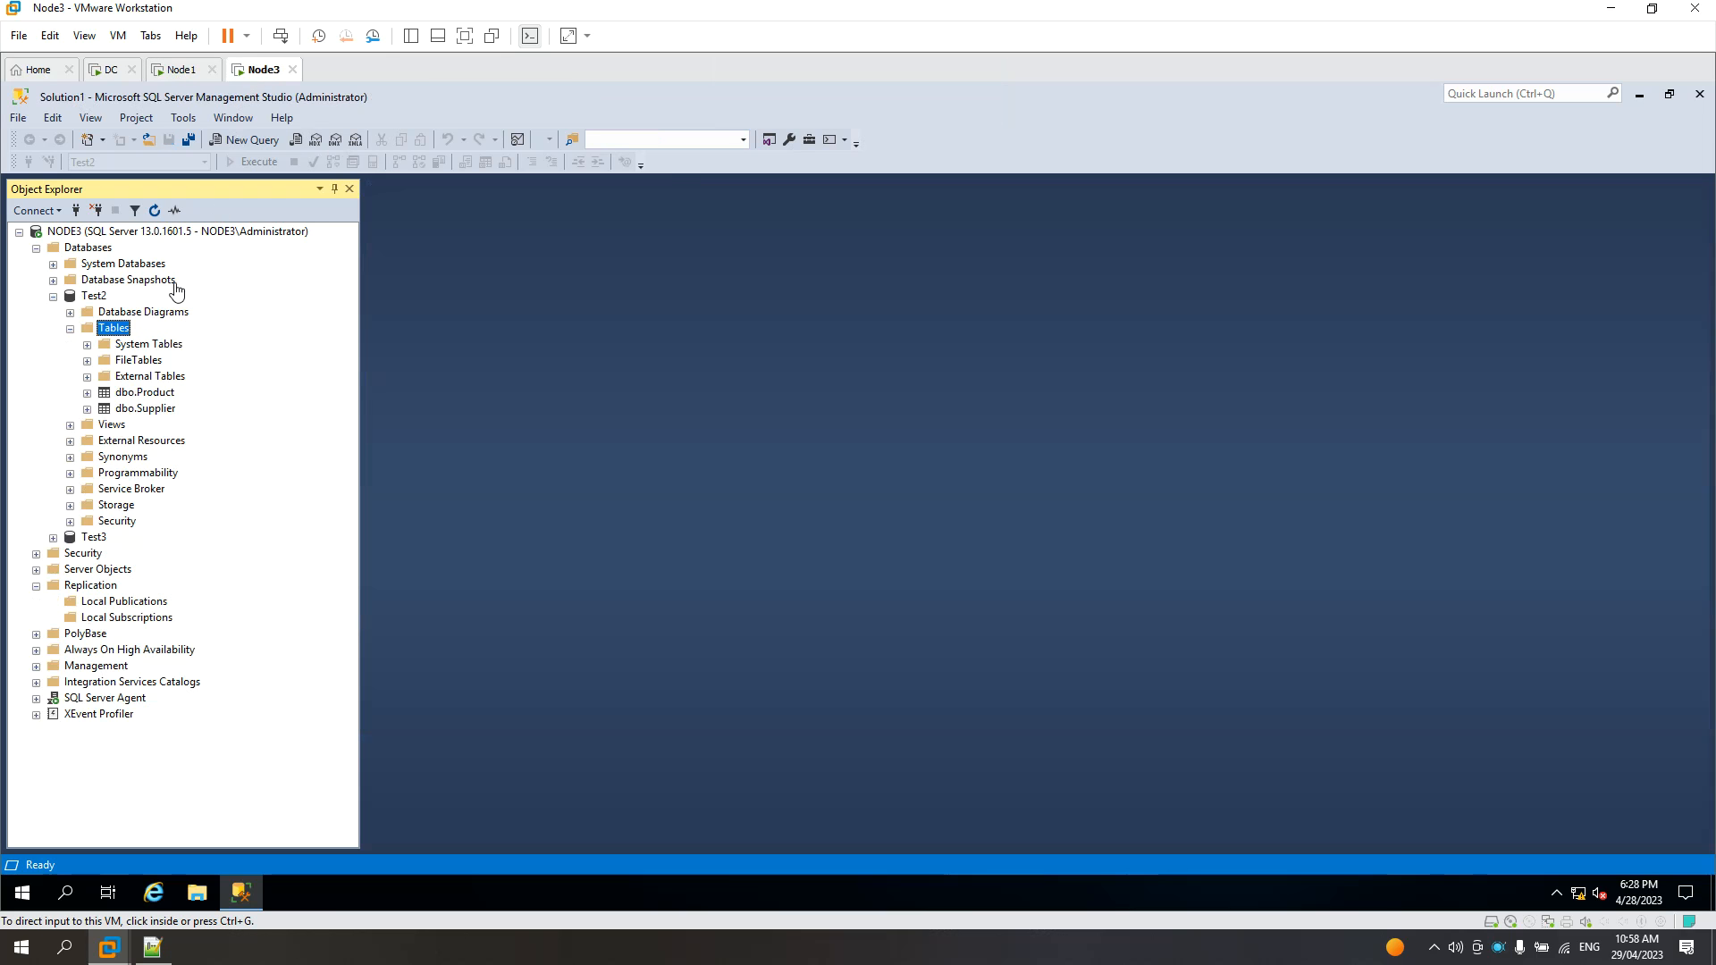
pyautogui.click(155, 210)
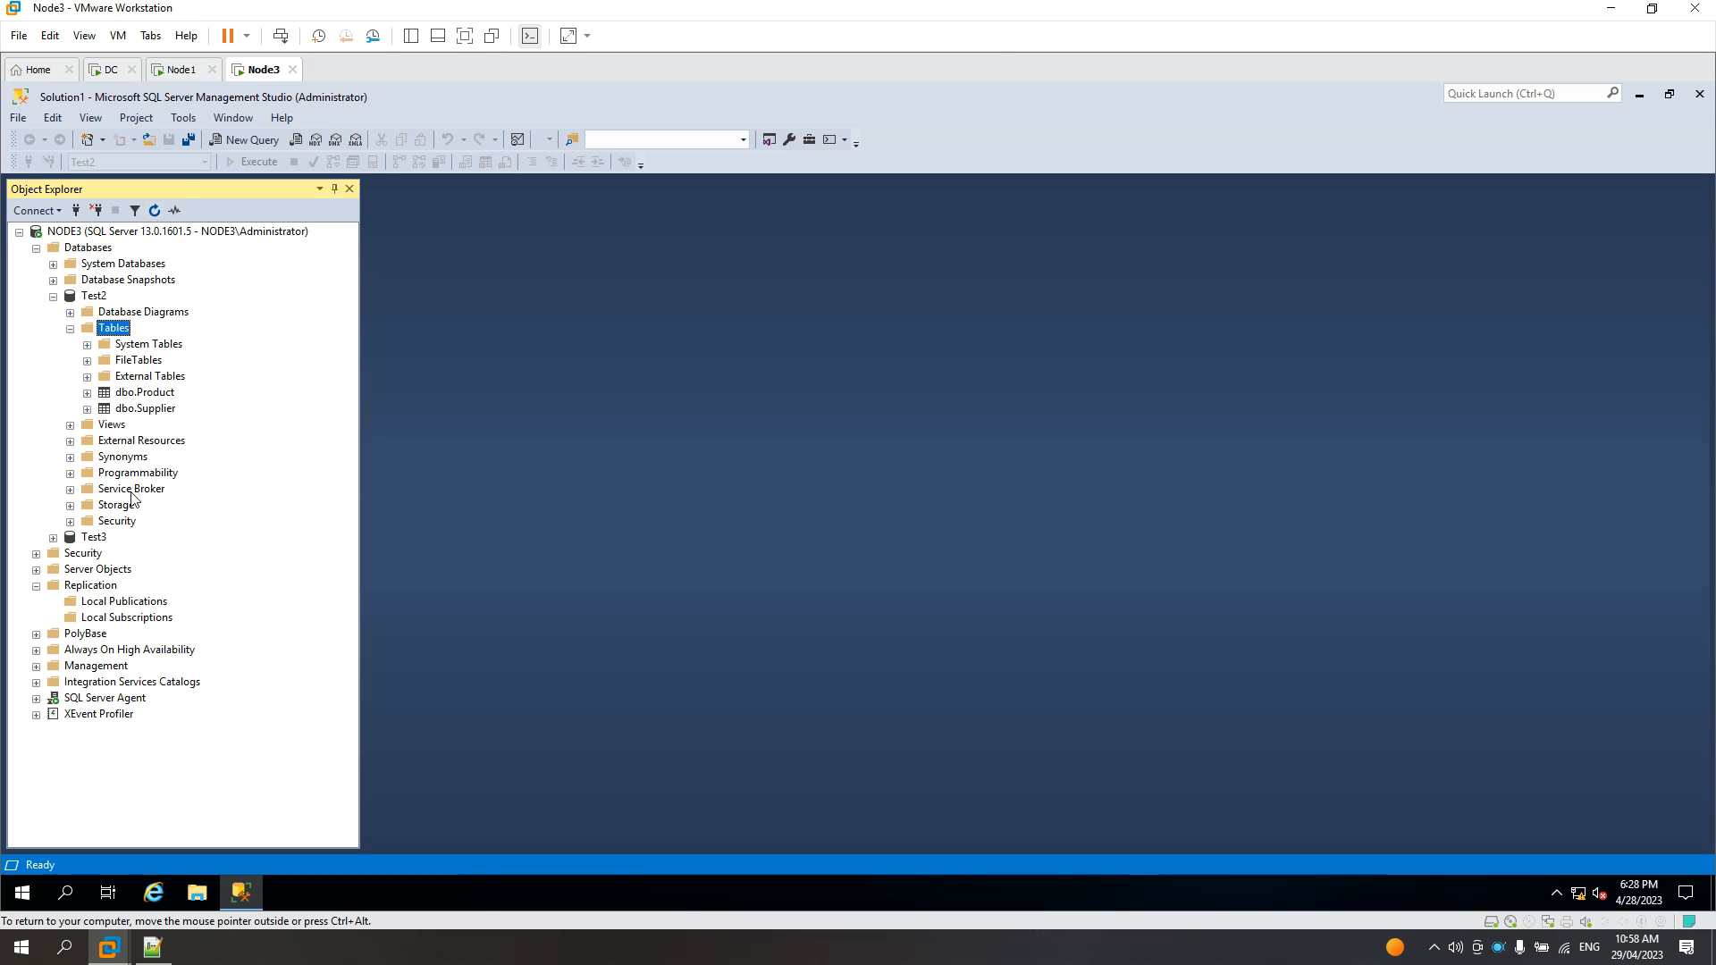
# On Node1, close the Snapshot Agent status and view the Log Reader Agent status of the CustomesInfo publication
pyautogui.click(174, 75)
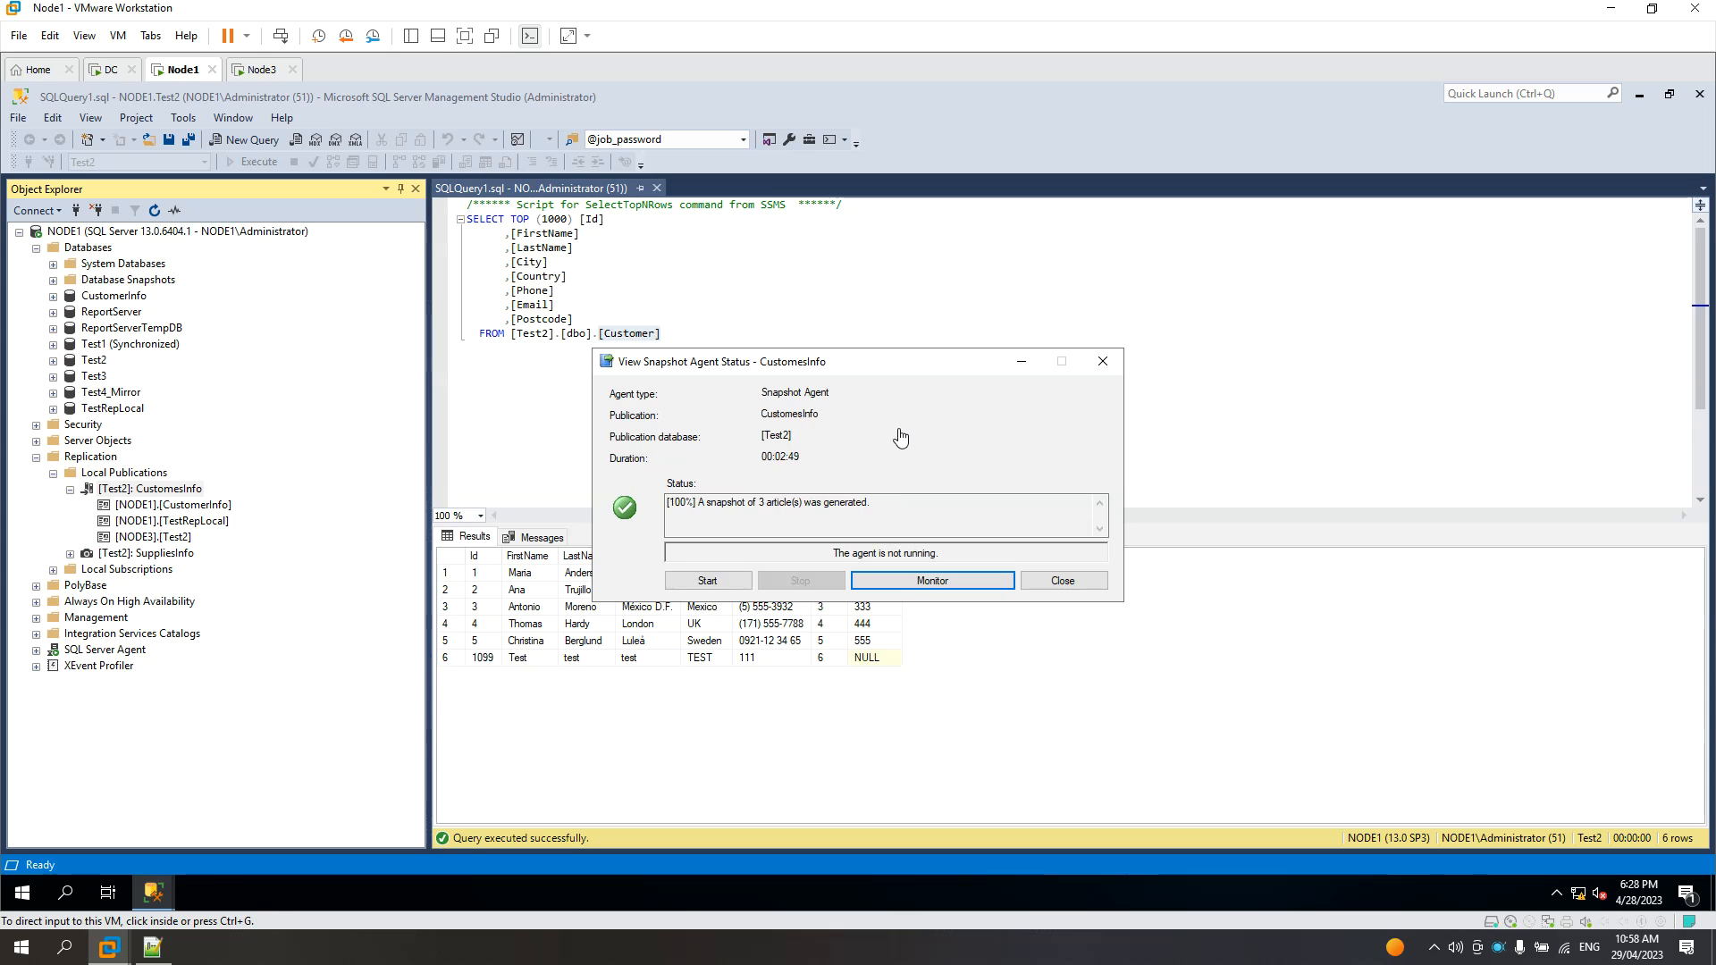
pyautogui.click(1076, 582)
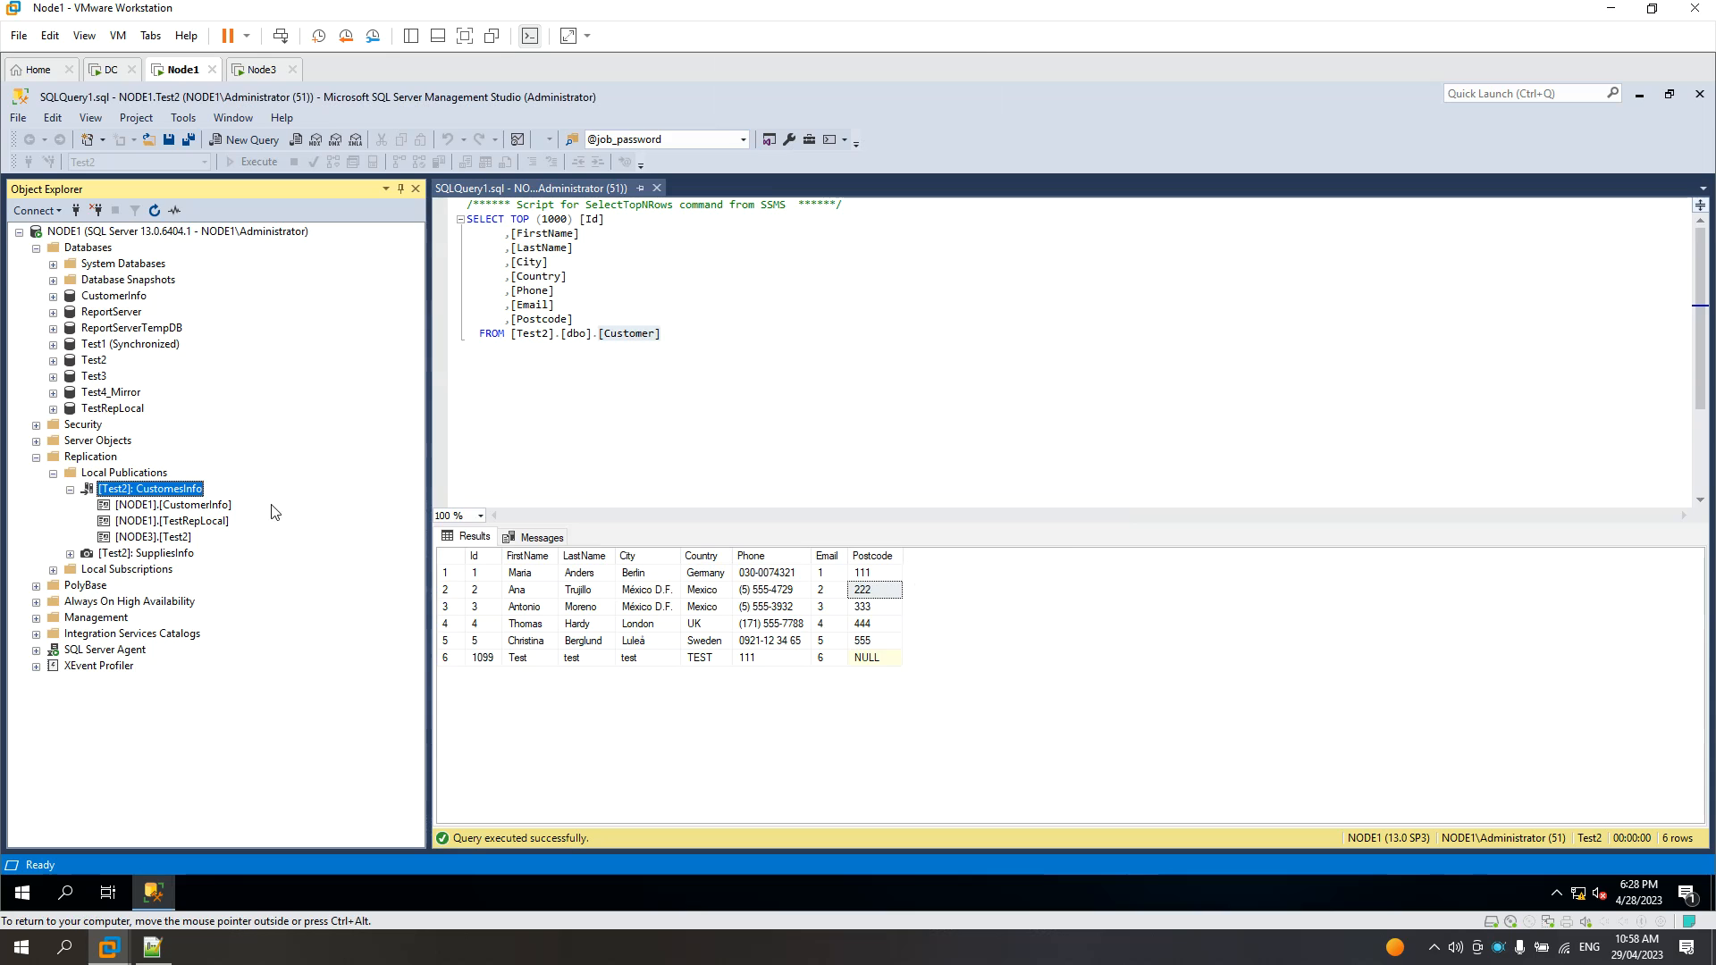
pyautogui.rightClick(165, 491)
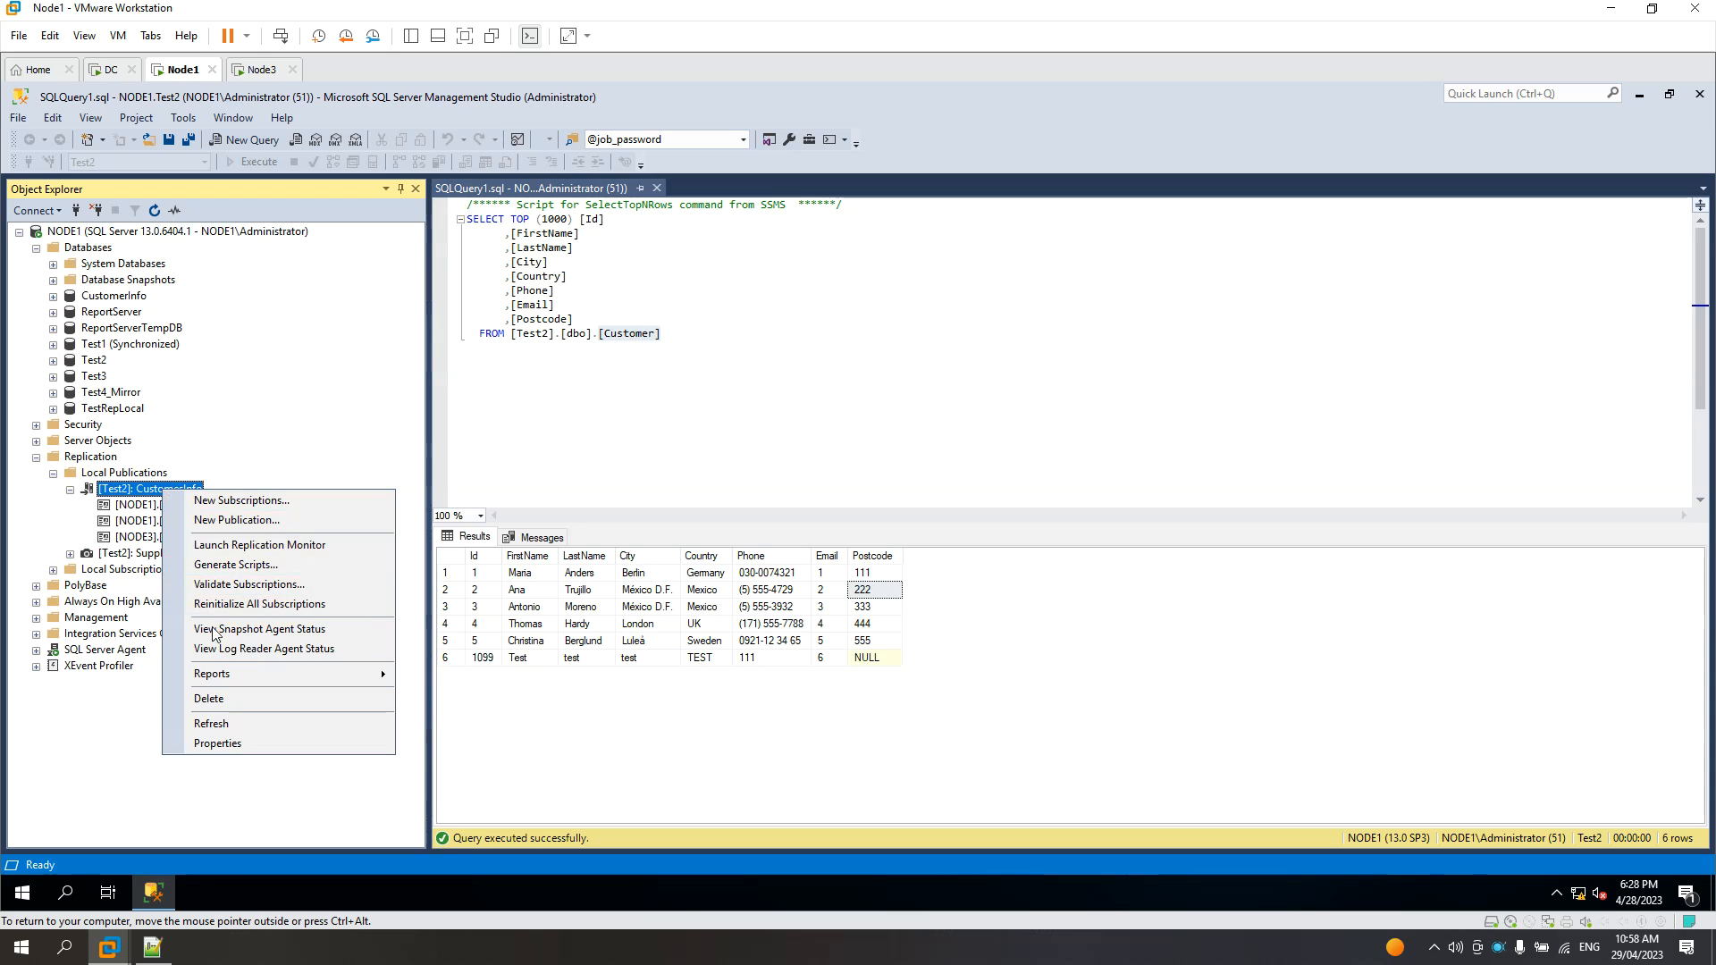
pyautogui.click(225, 650)
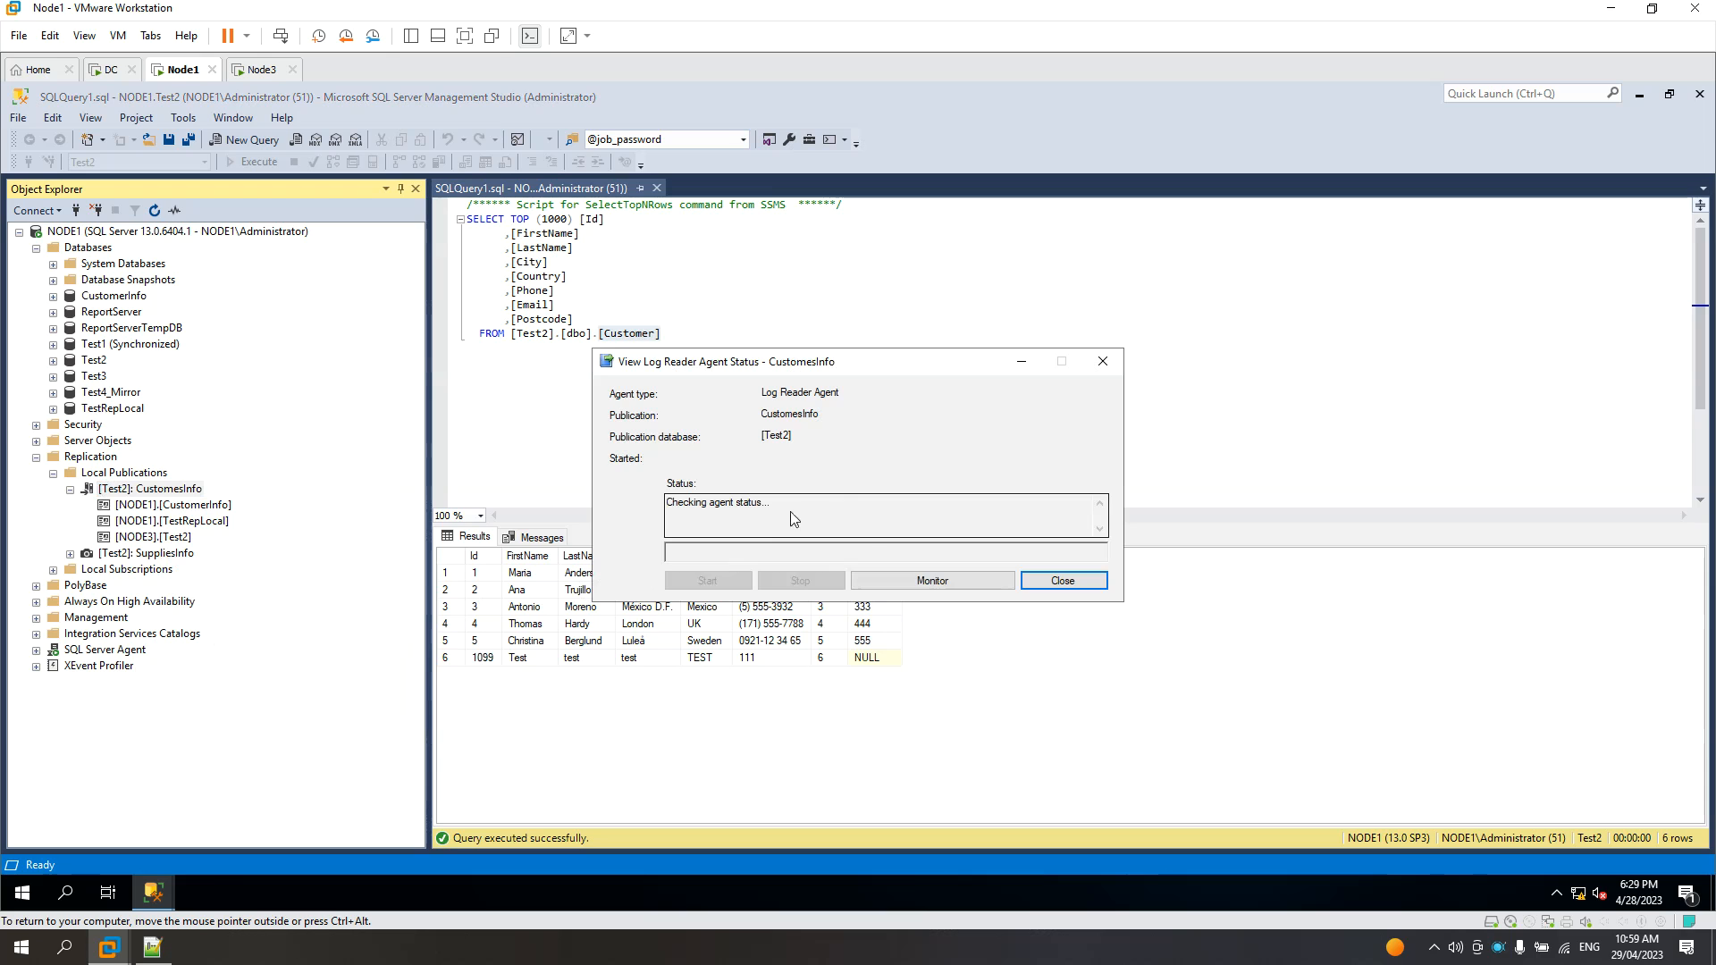
# On Node3, refresh the Test2 tables and query the top 1000 rows of dbo.Customer
pyautogui.click(262, 69)
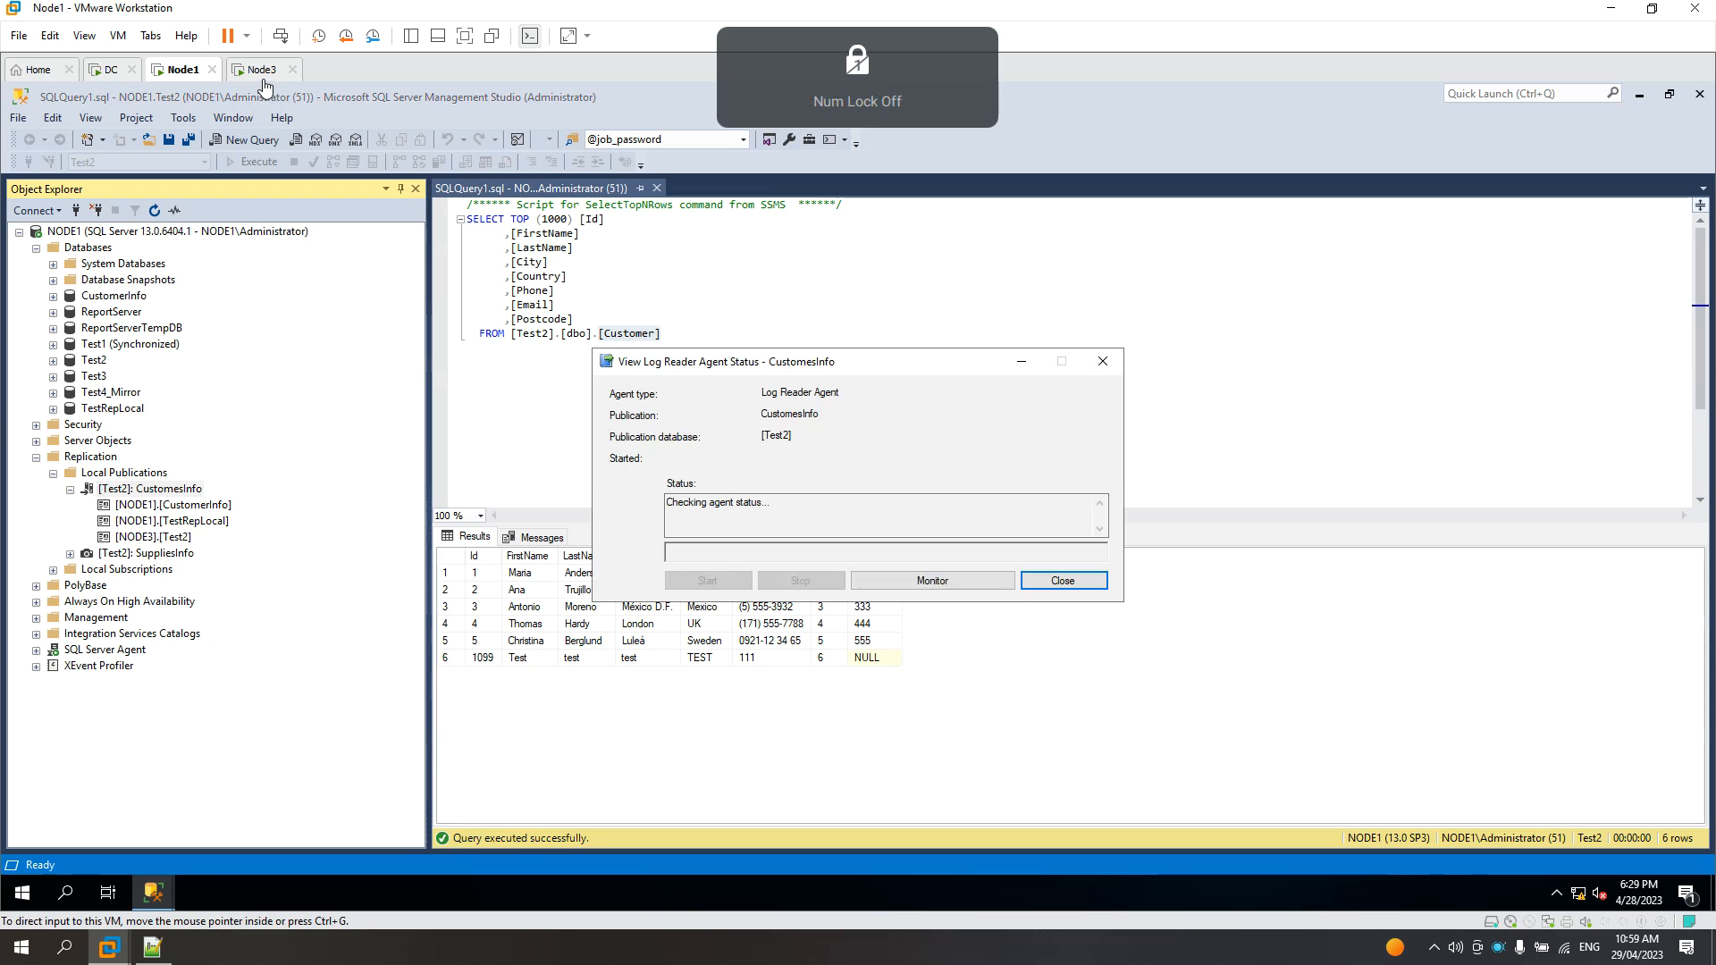
pyautogui.click(155, 211)
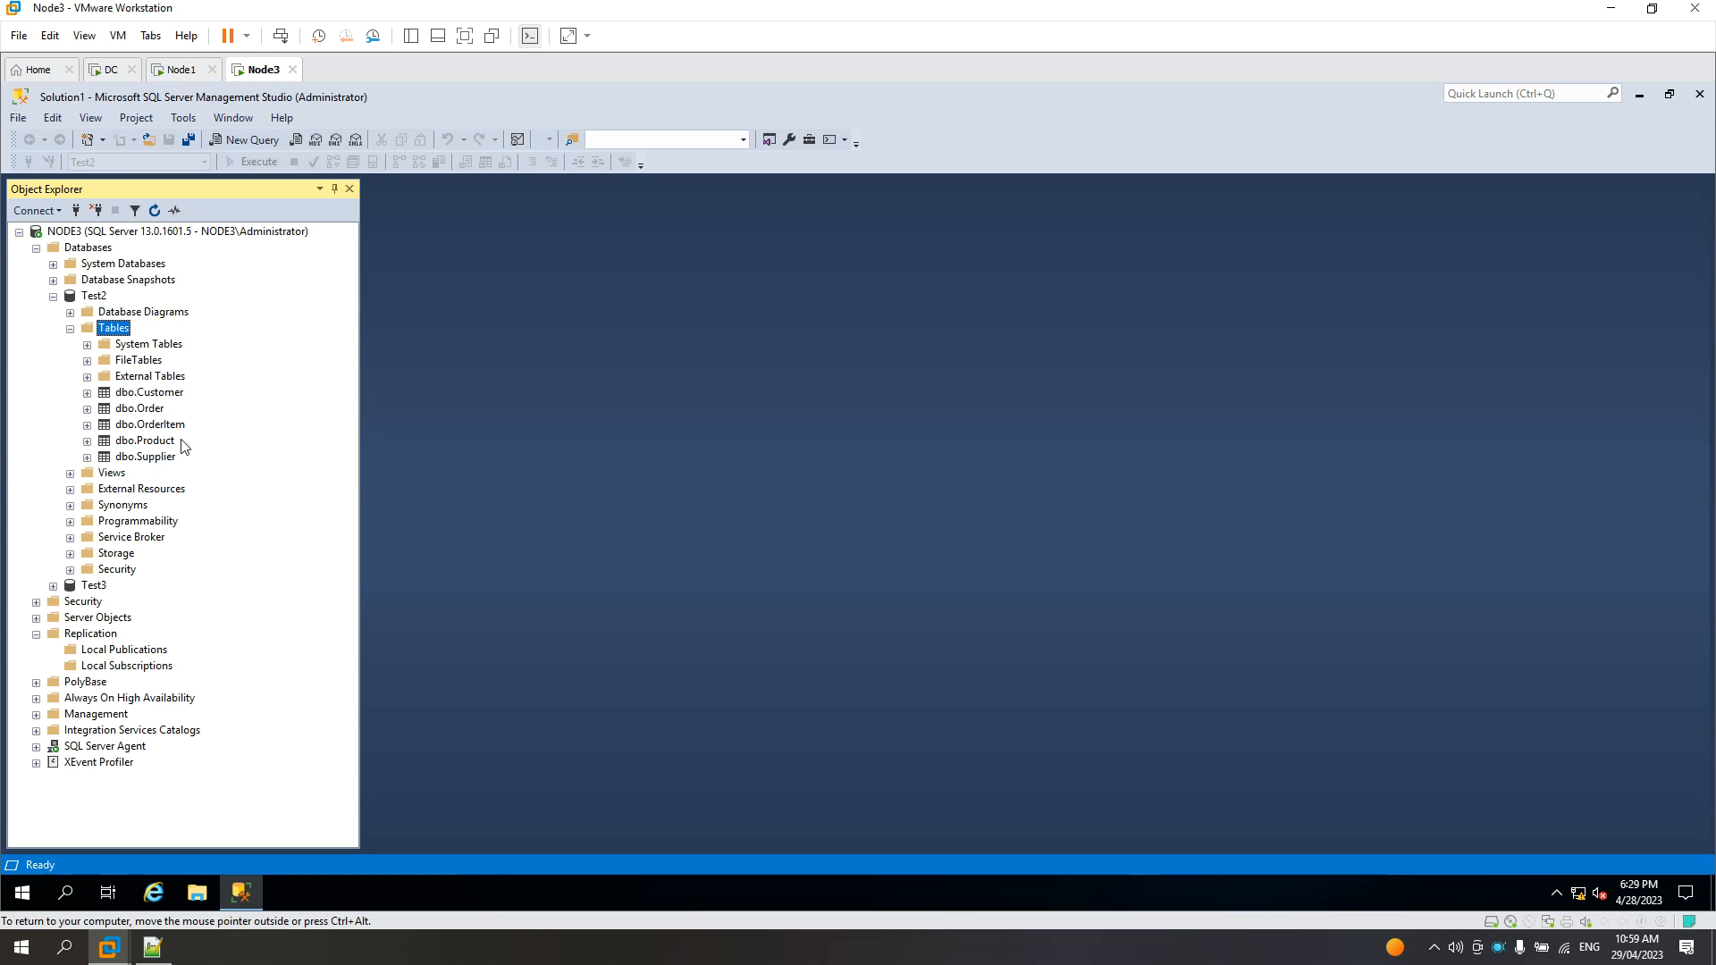
pyautogui.click(168, 394)
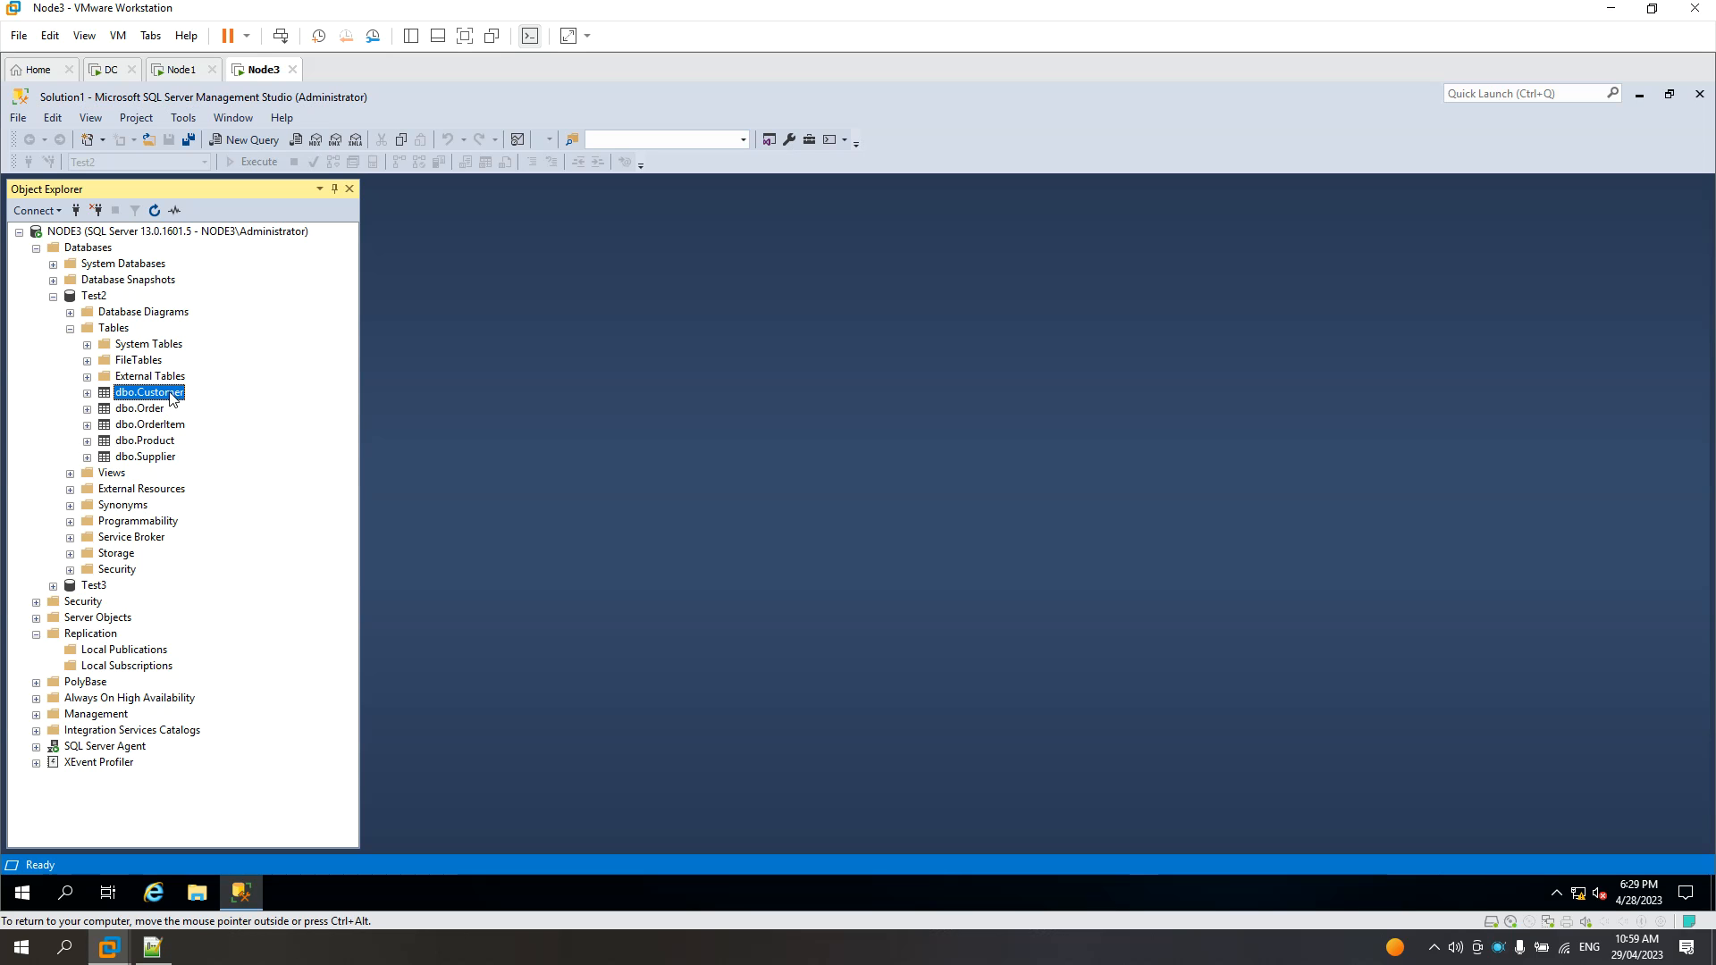
pyautogui.rightClick(172, 397)
pyautogui.click(201, 442)
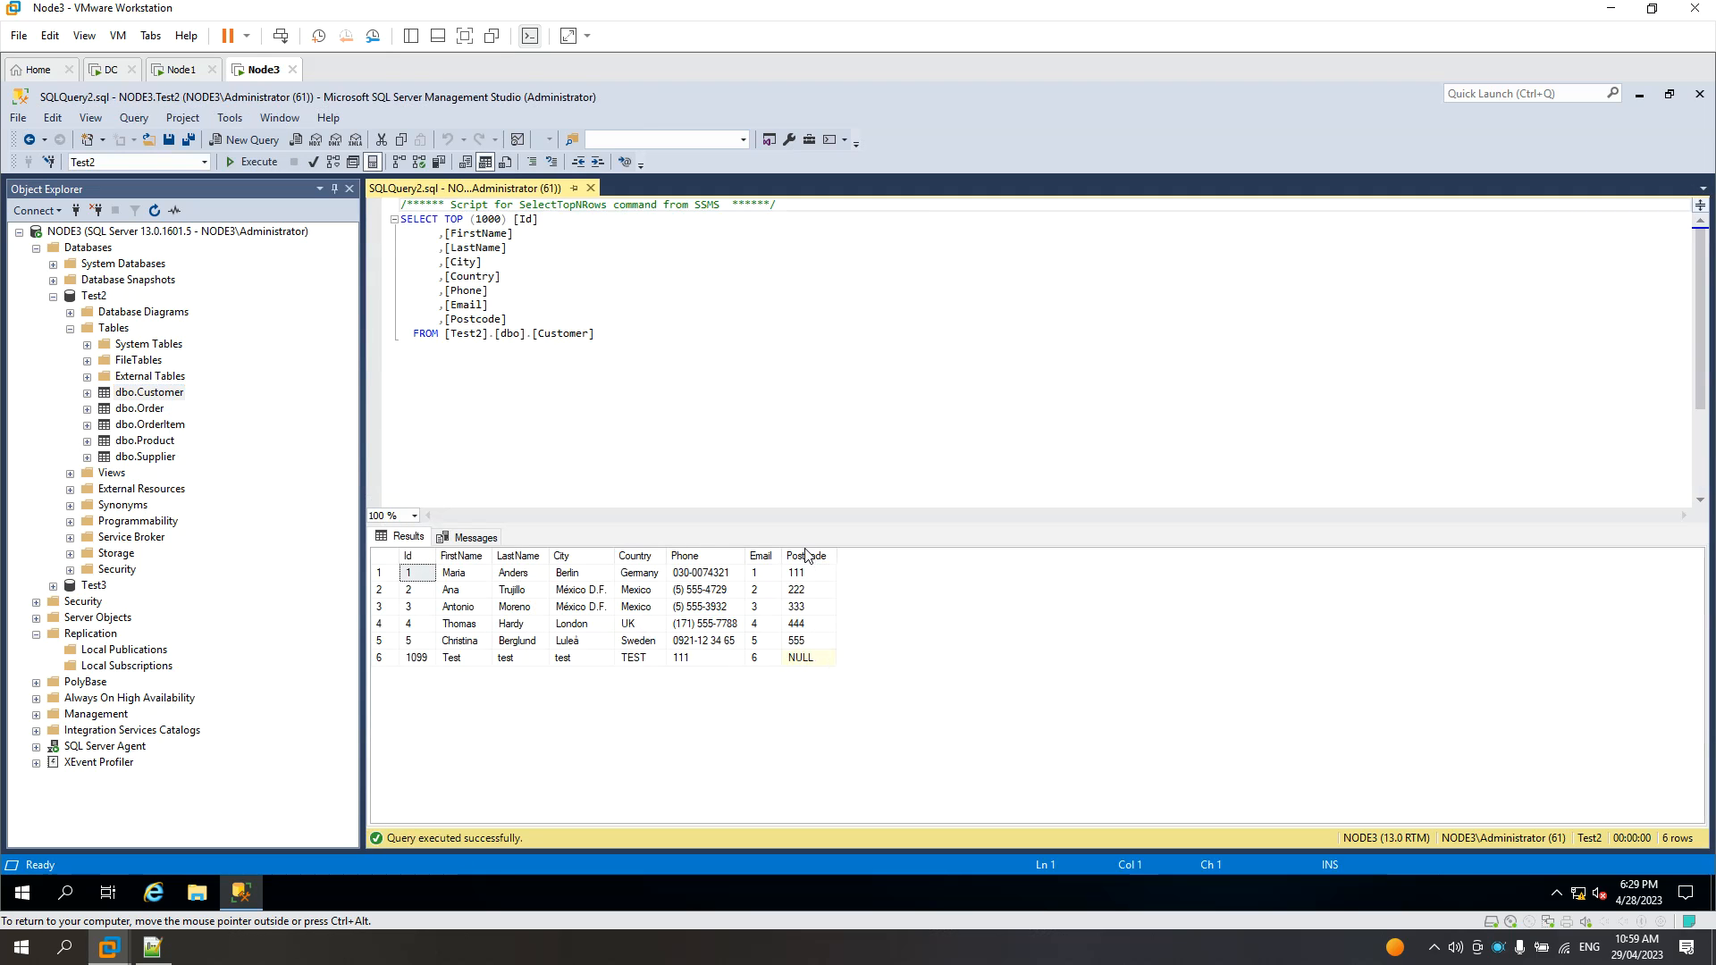
pyautogui.click(414, 556)
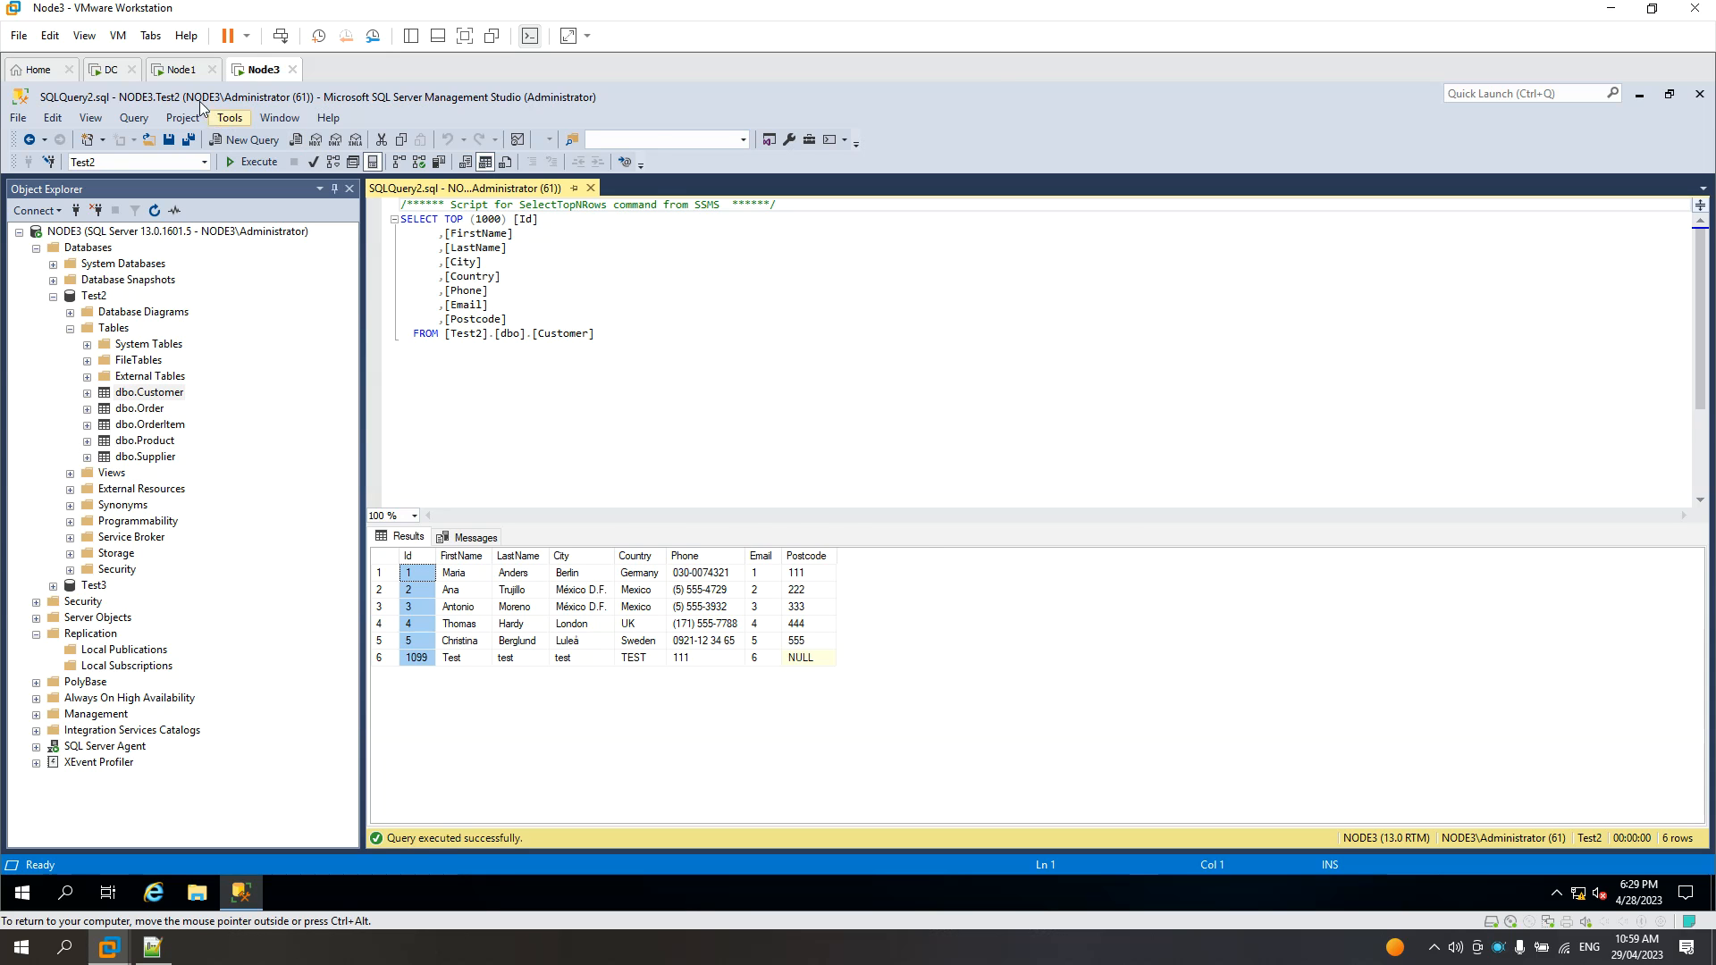
# On Node1, close the Log Reader Agent status and open the top 200 rows of Test2's dbo.Customer for editing
pyautogui.click(176, 71)
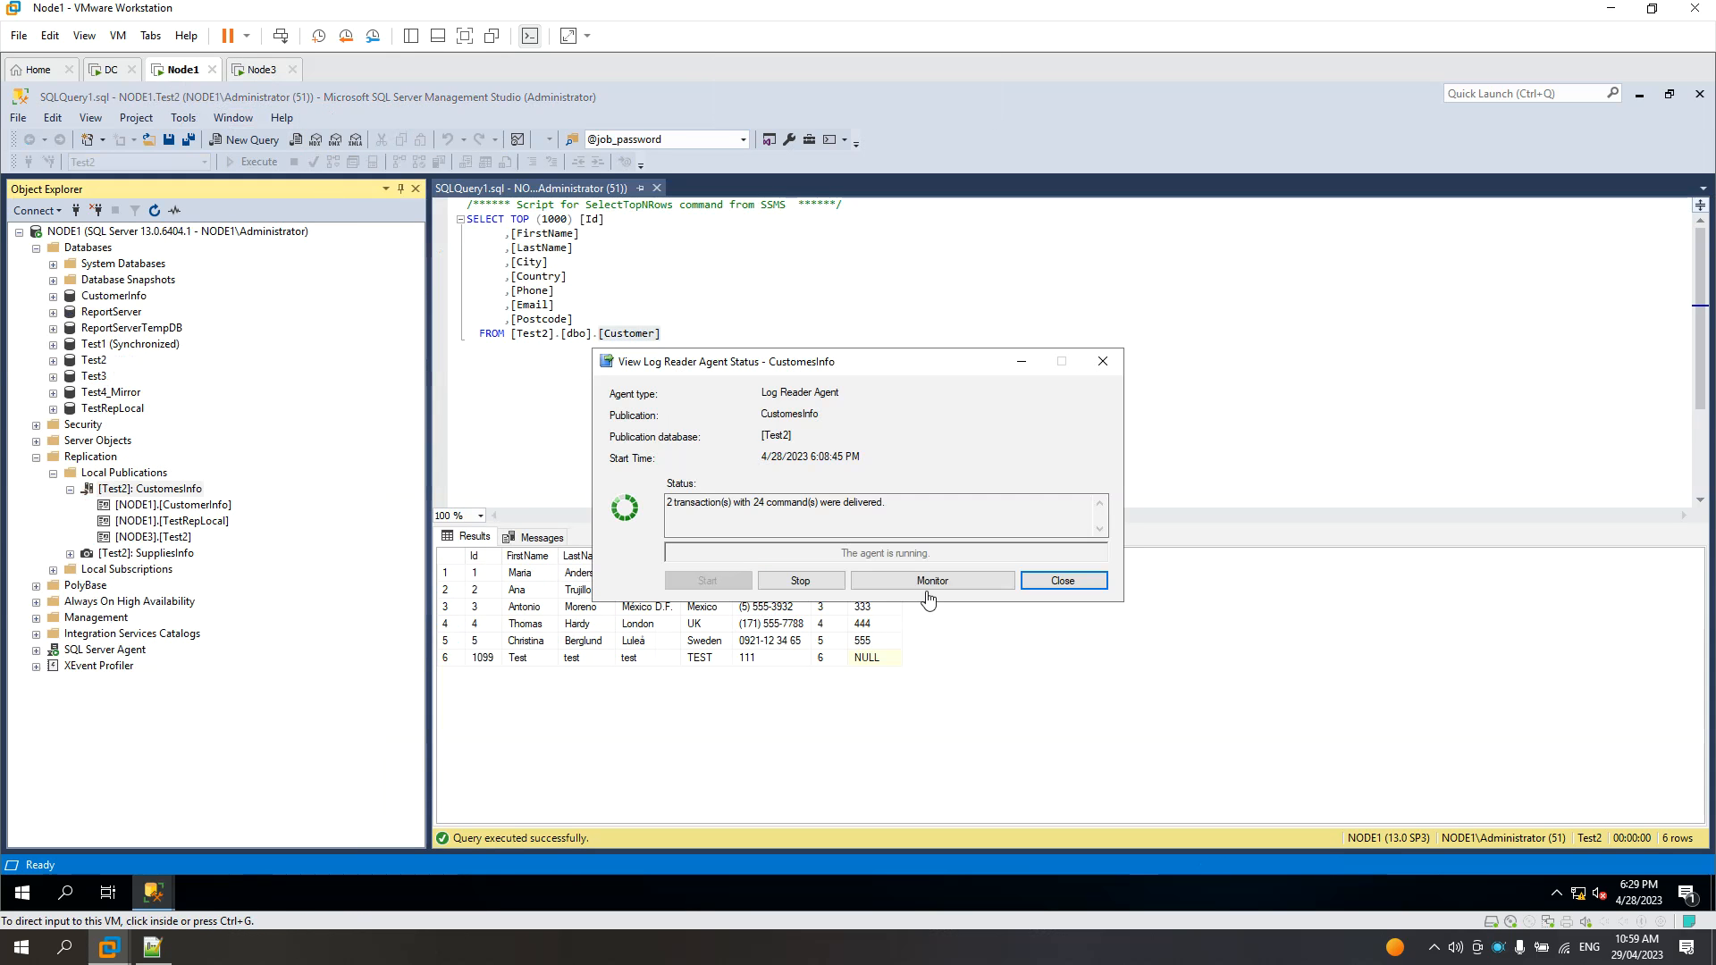
pyautogui.click(1062, 581)
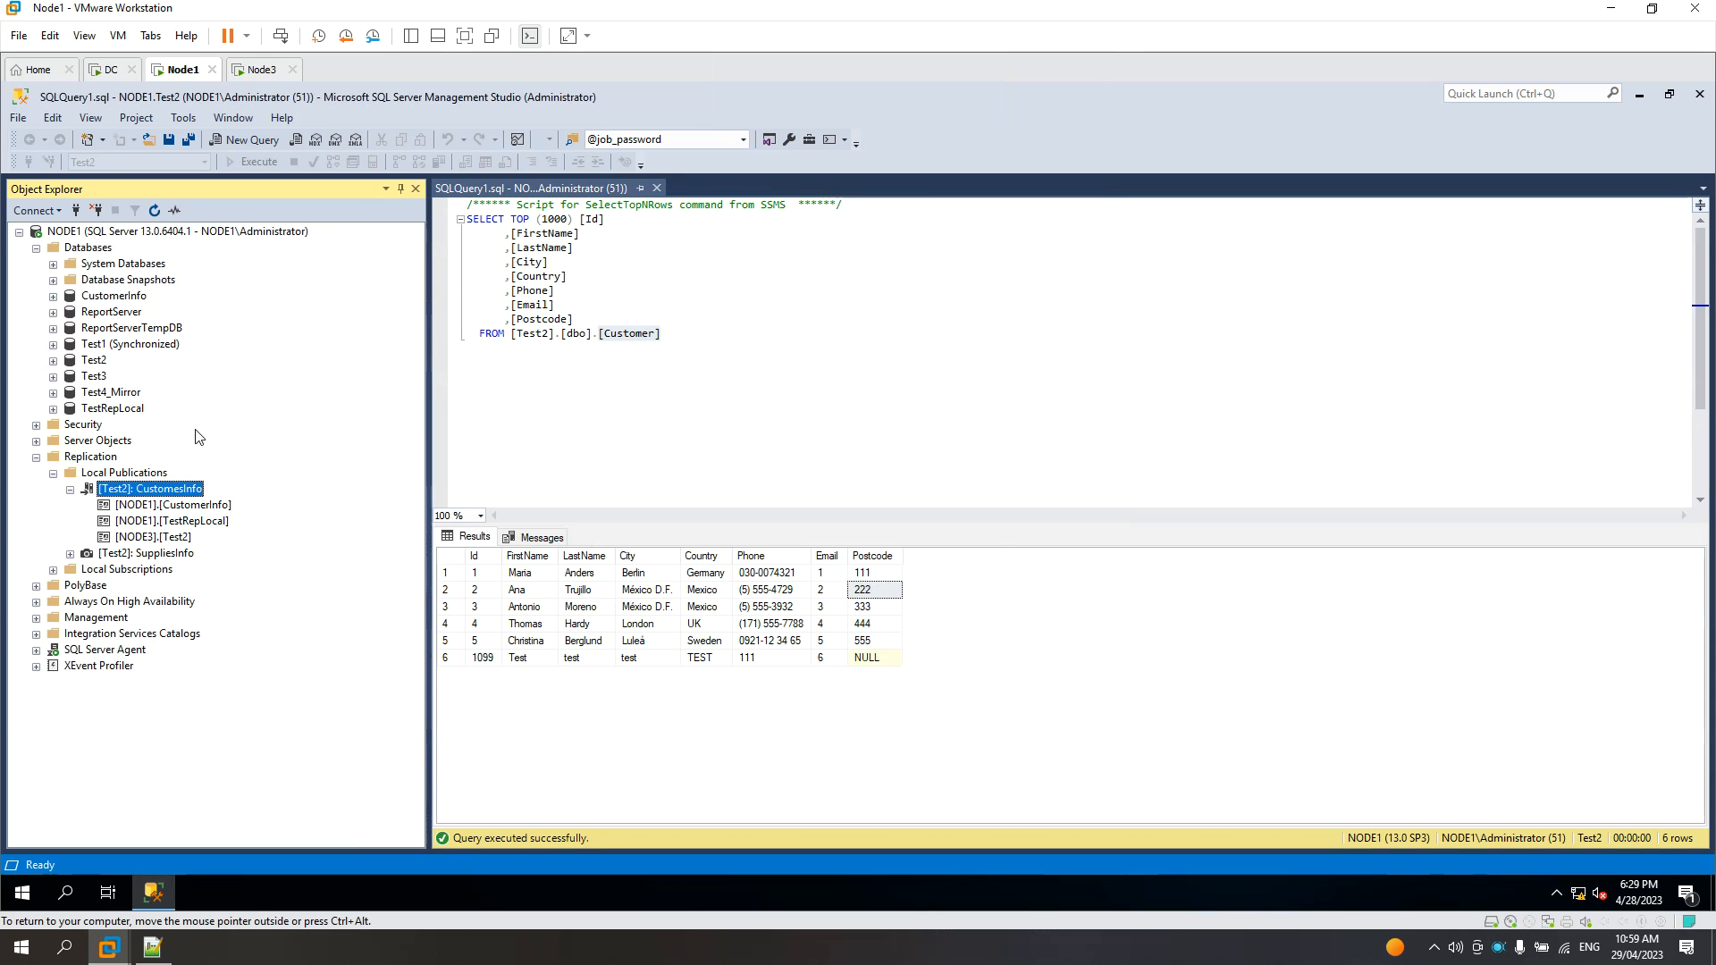
pyautogui.click(54, 360)
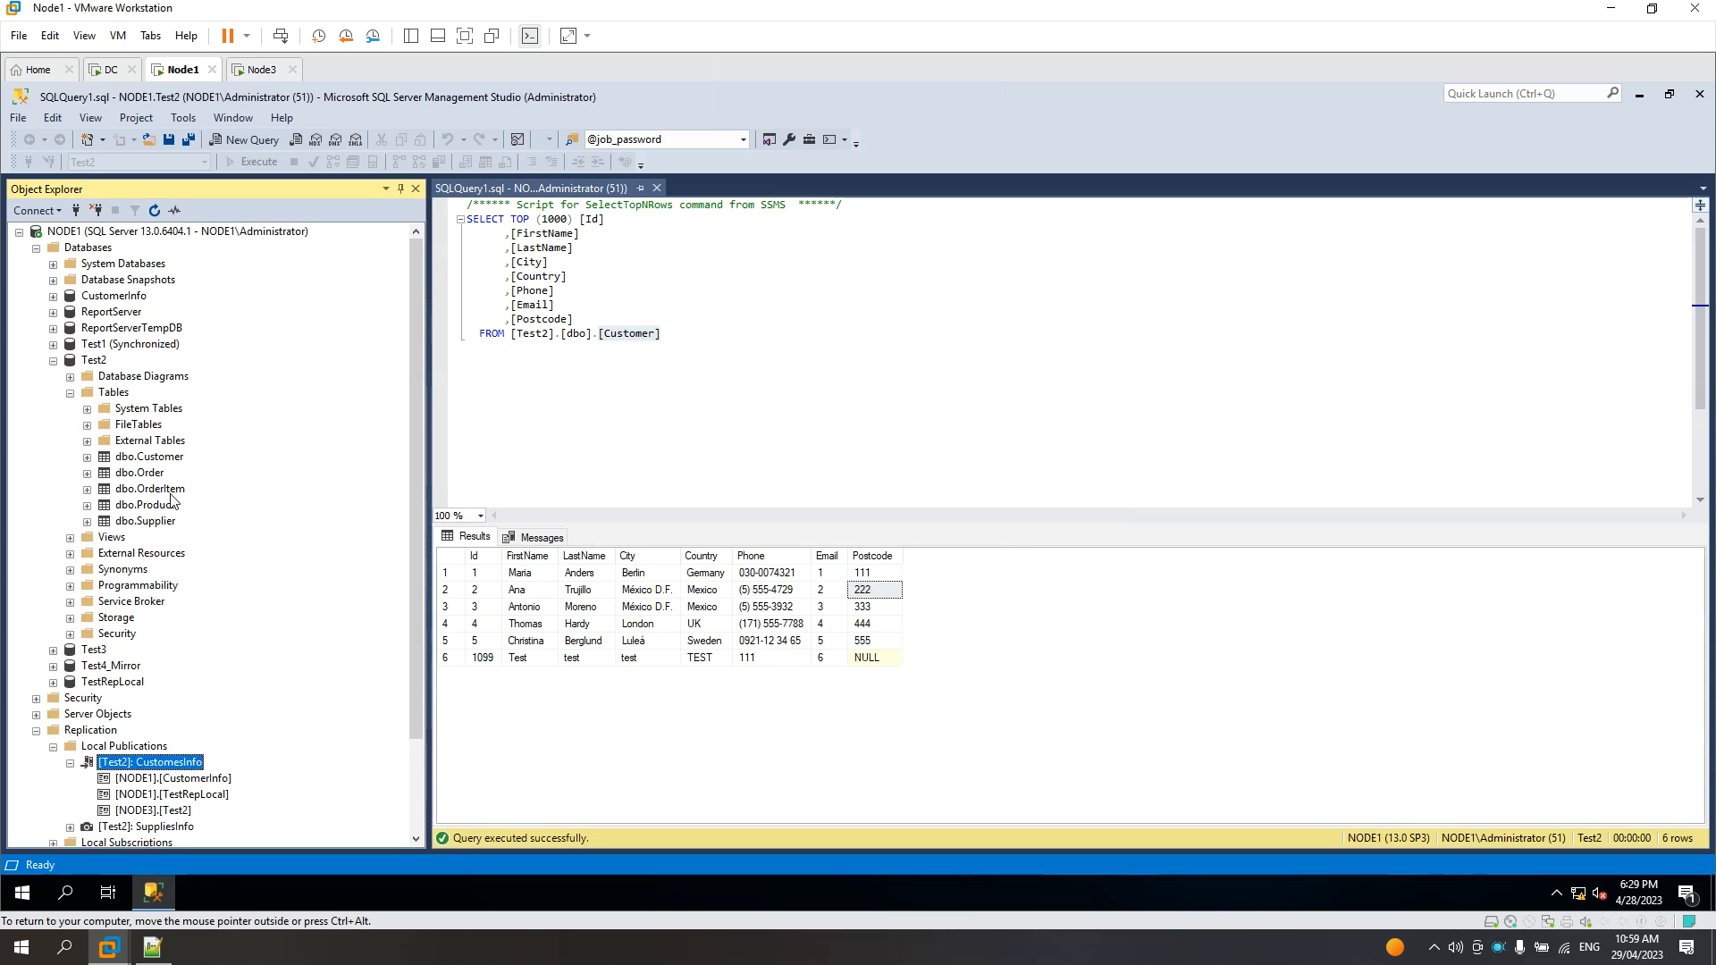
pyautogui.click(166, 462)
pyautogui.rightClick(165, 462)
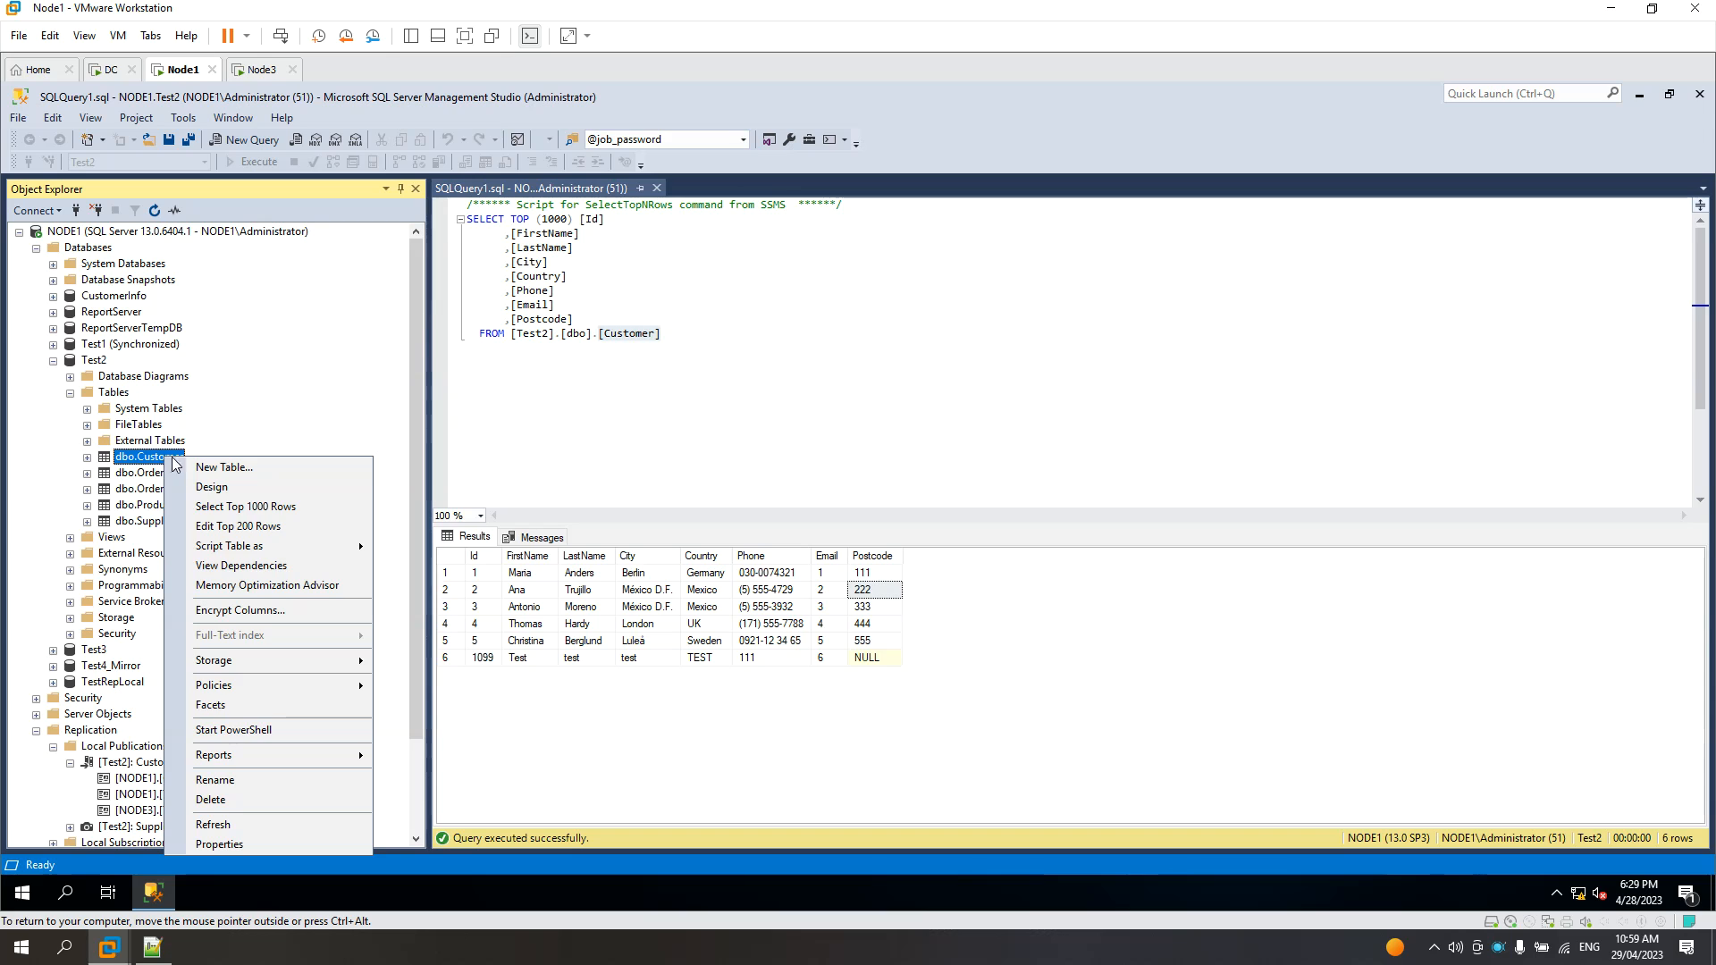
pyautogui.click(221, 530)
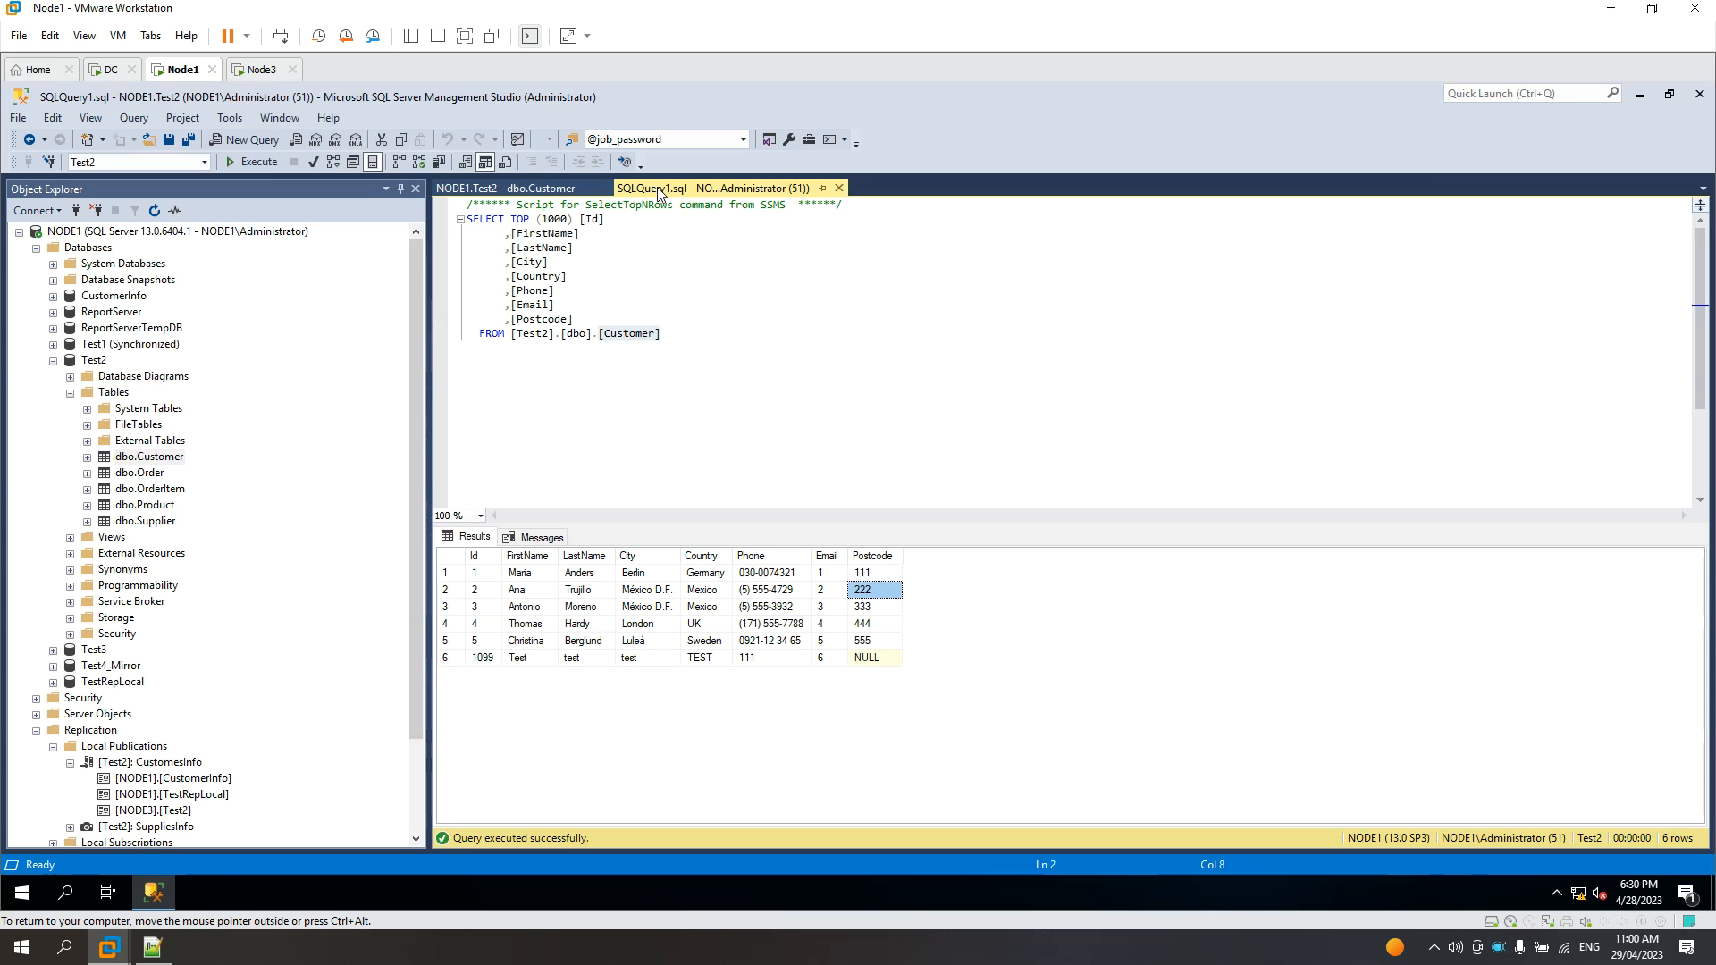
pyautogui.click(537, 188)
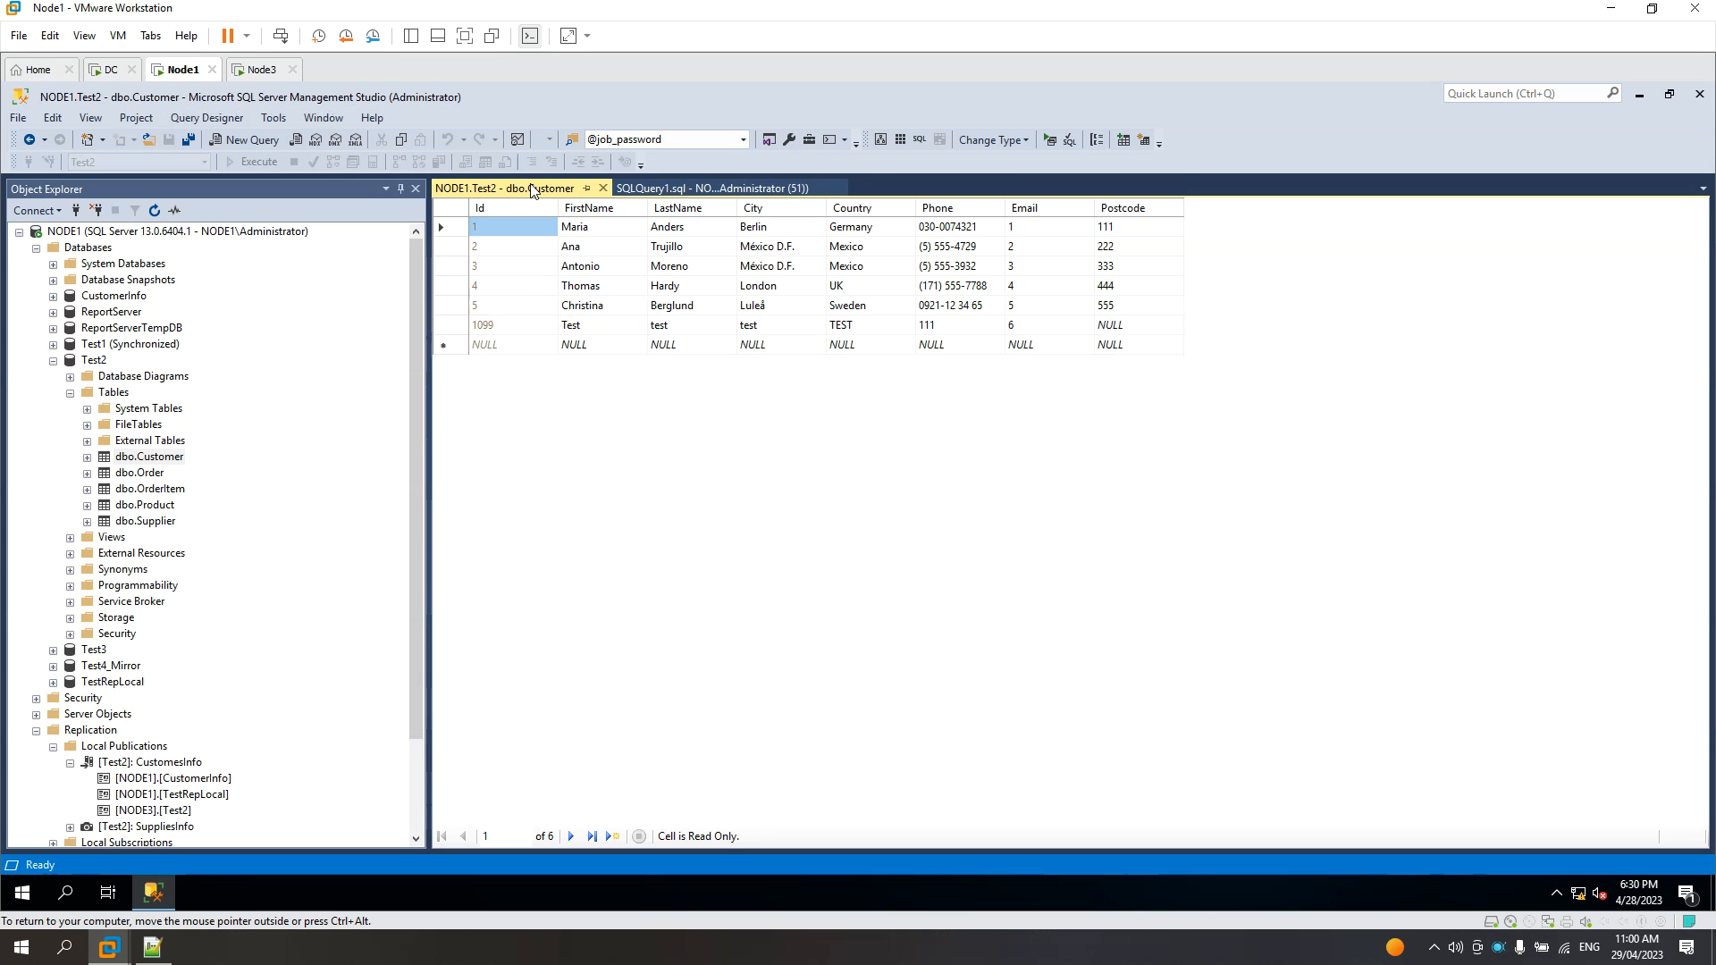
# Compare the last dbo.Customer row in Node3's query results with the table open on Node1
pyautogui.click(588, 349)
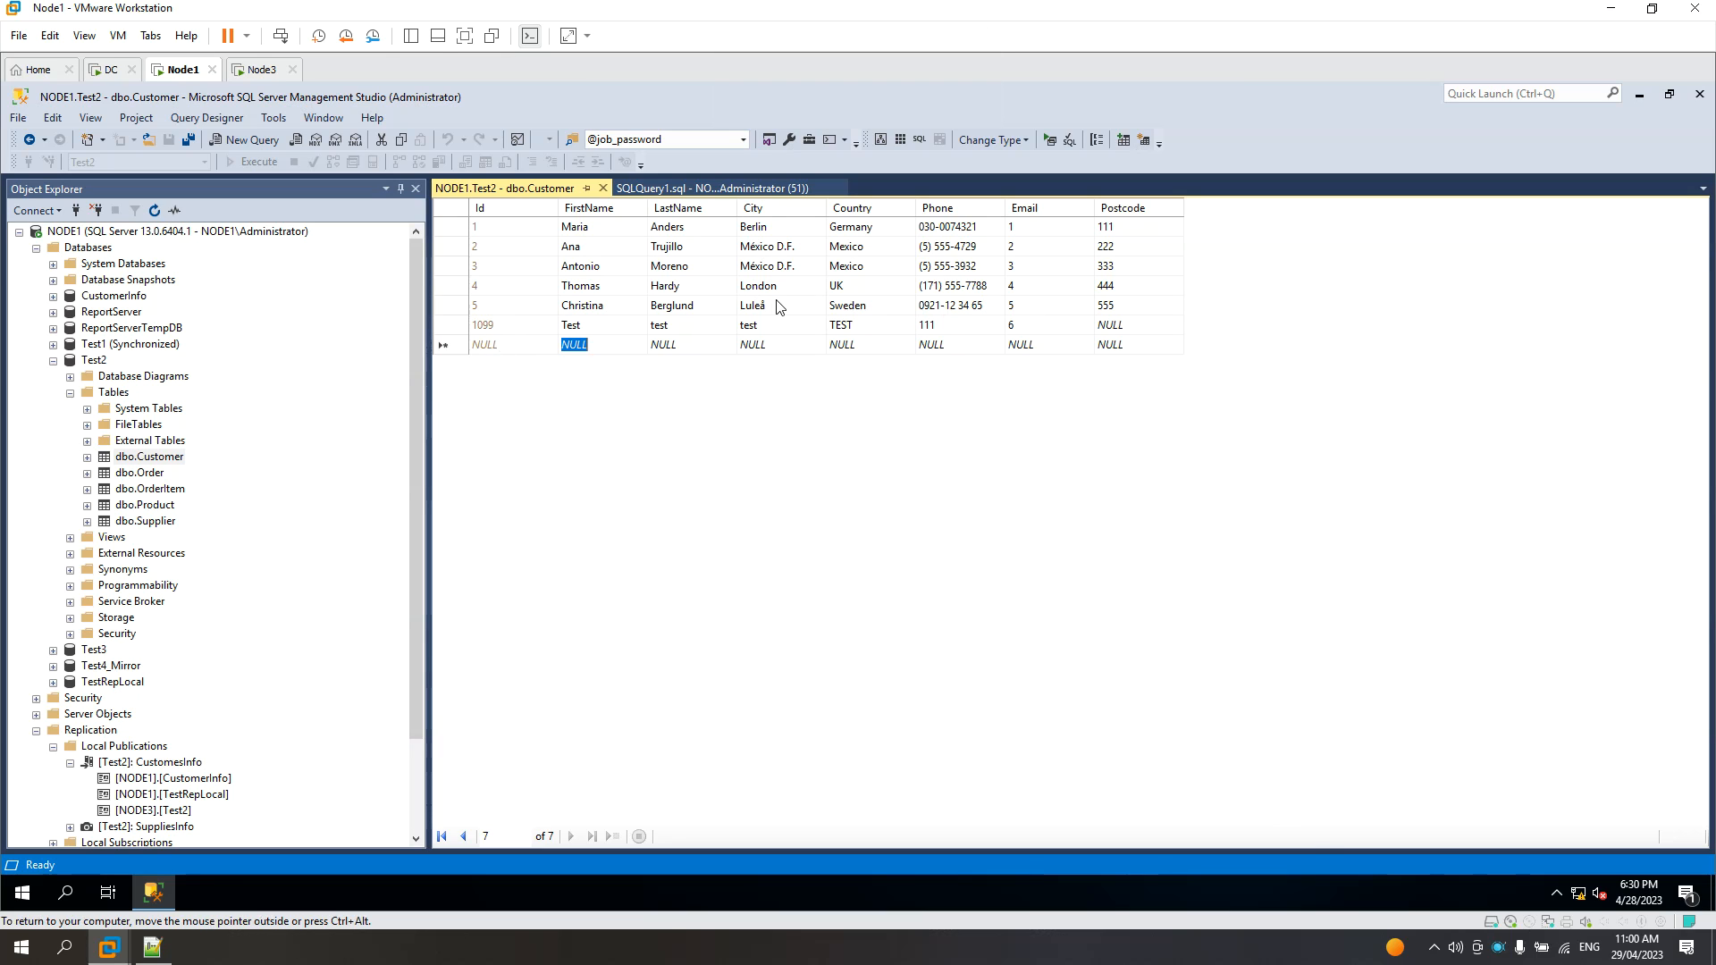
pyautogui.click(260, 70)
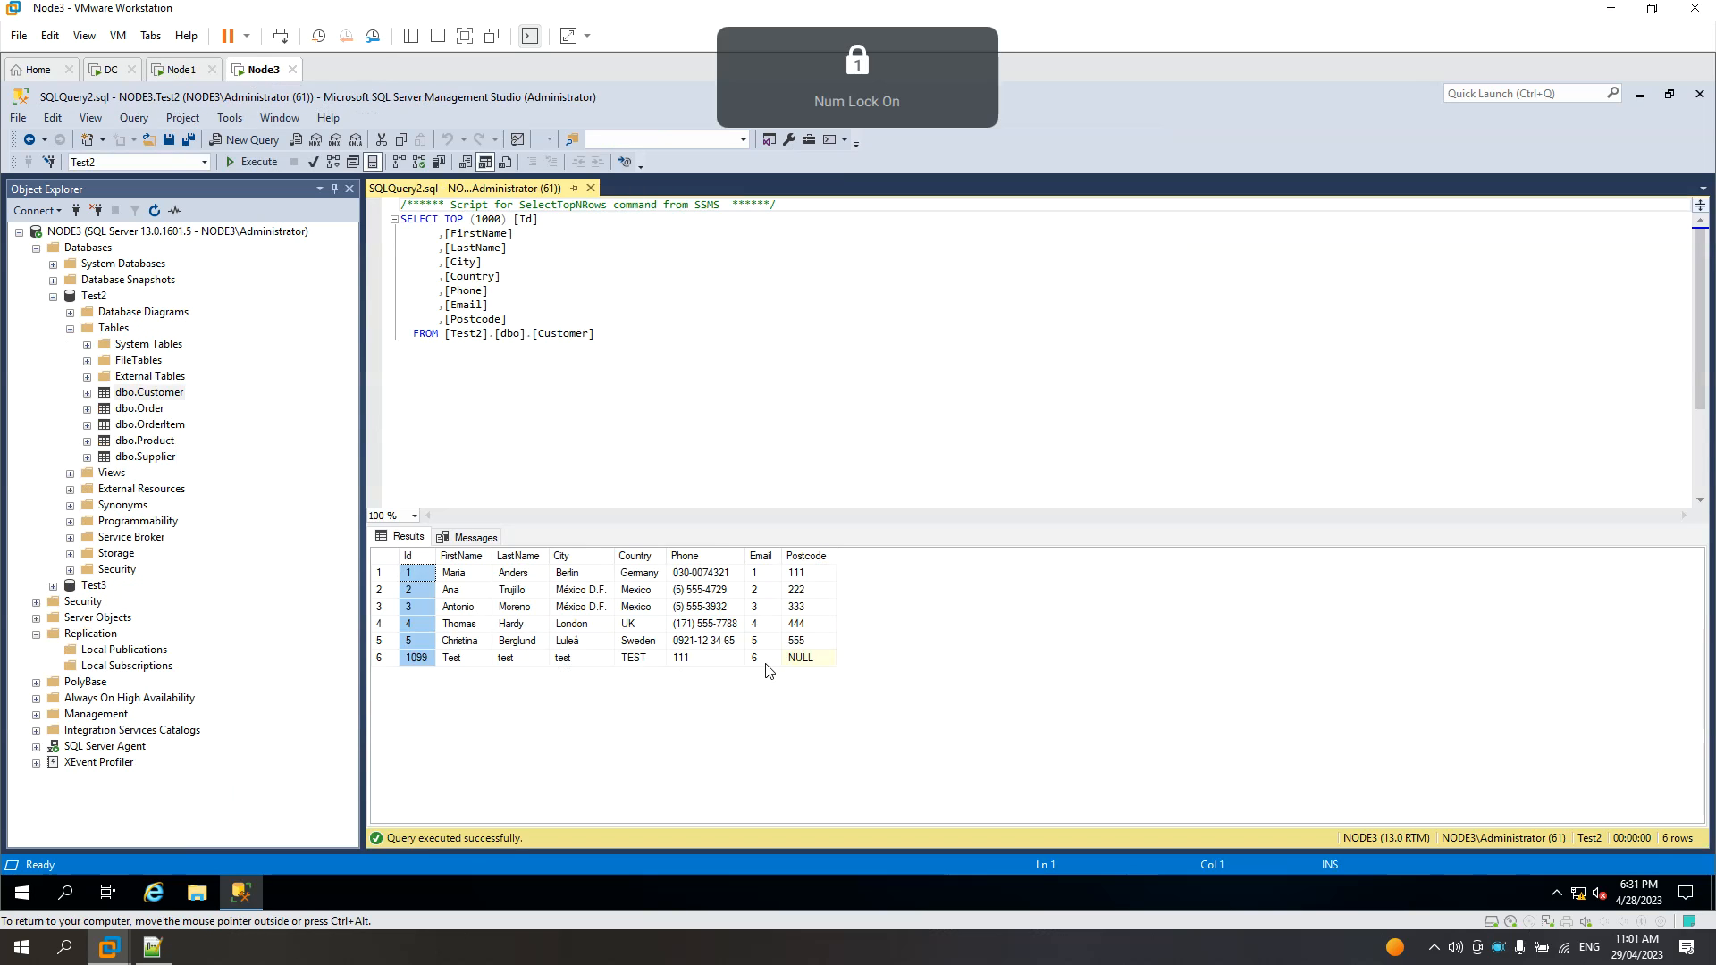
pyautogui.click(478, 662)
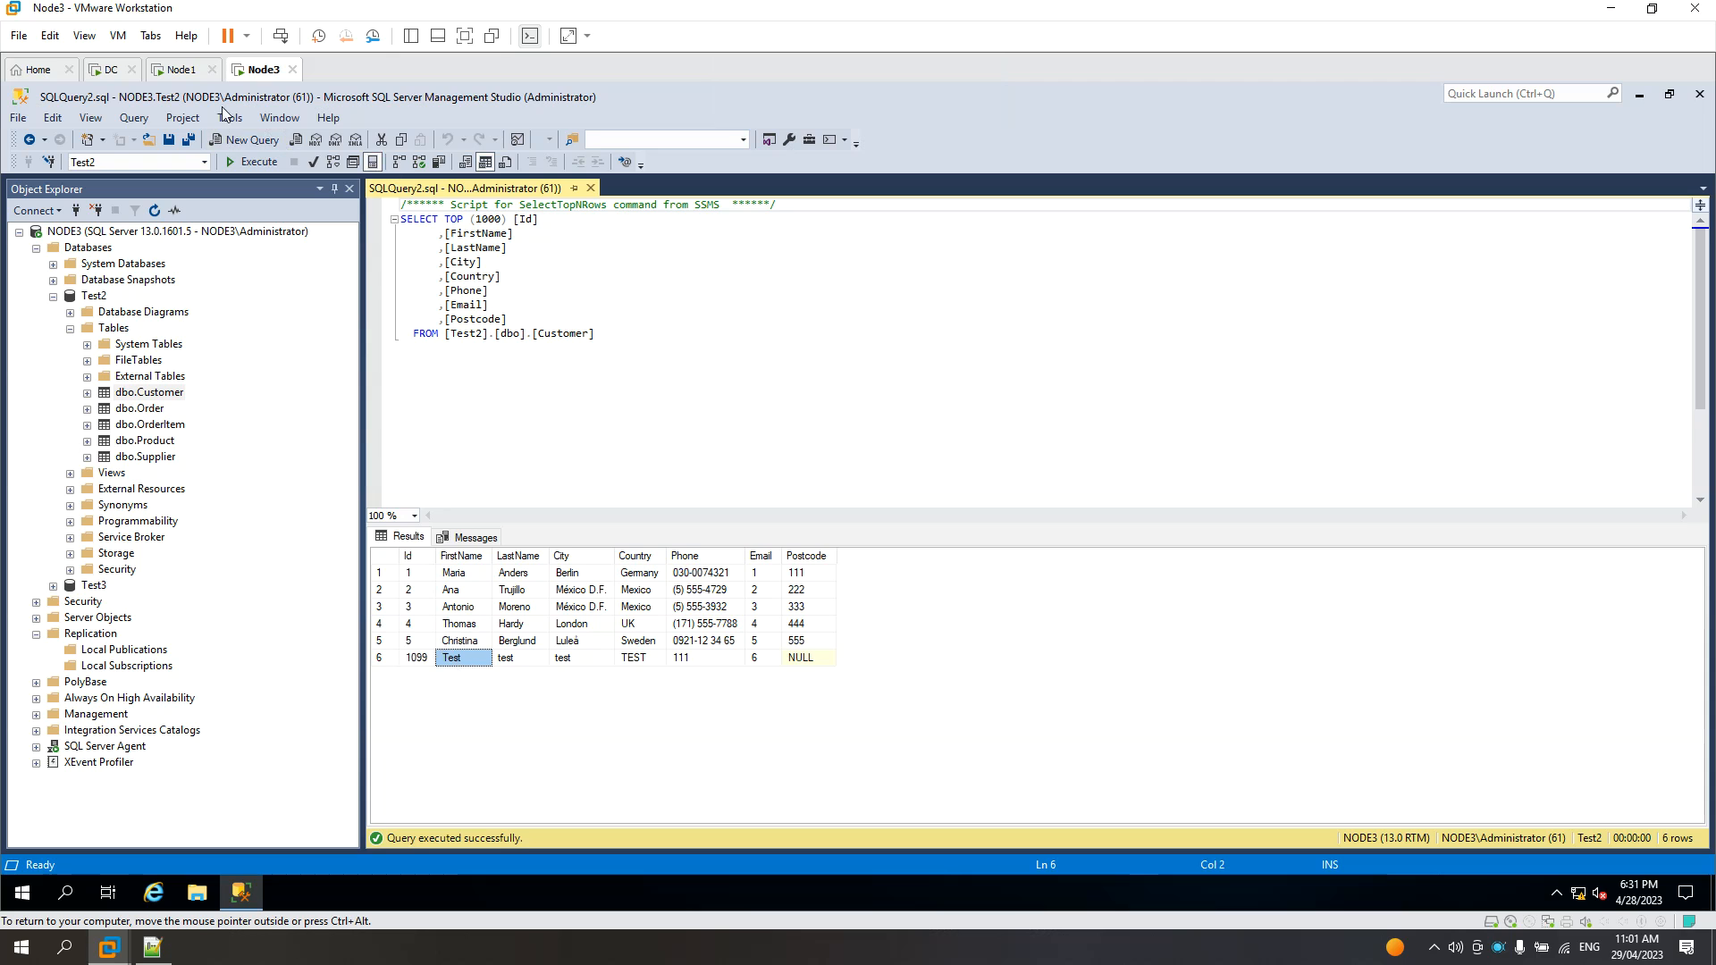
pyautogui.click(184, 70)
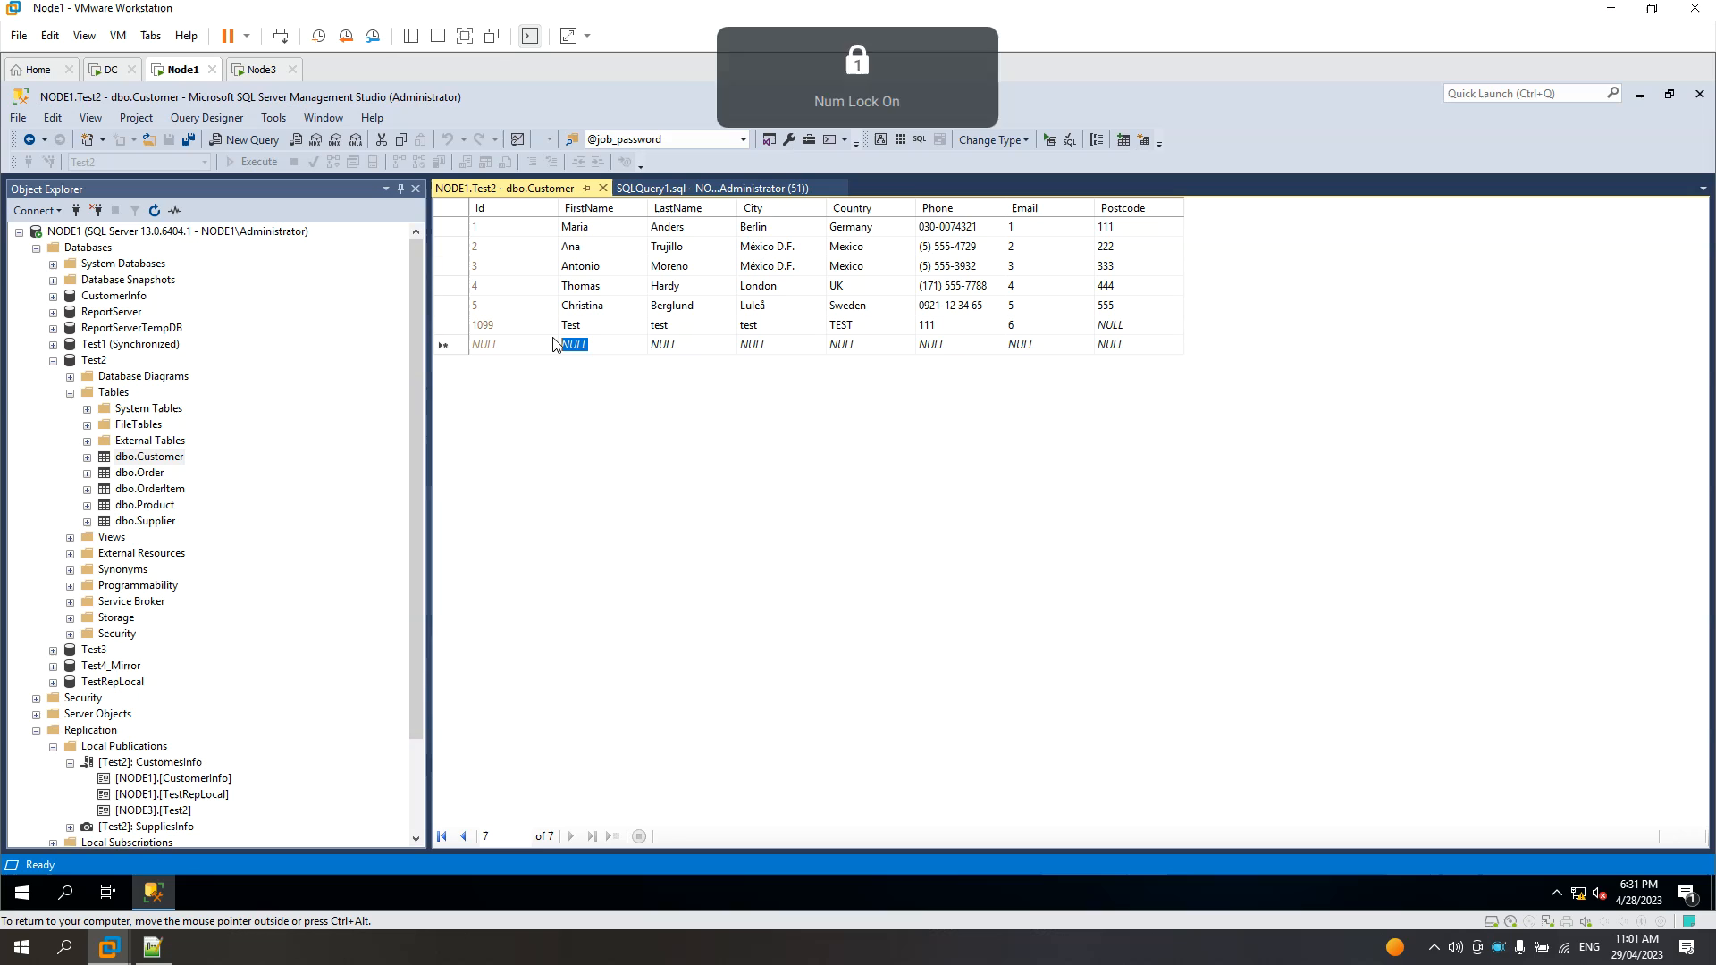
# Add a row to dbo.Customer on Node1 with FirstName Test2, LastName, City and Country test2, Phone 222 and Email 7
pyautogui.write('Test')
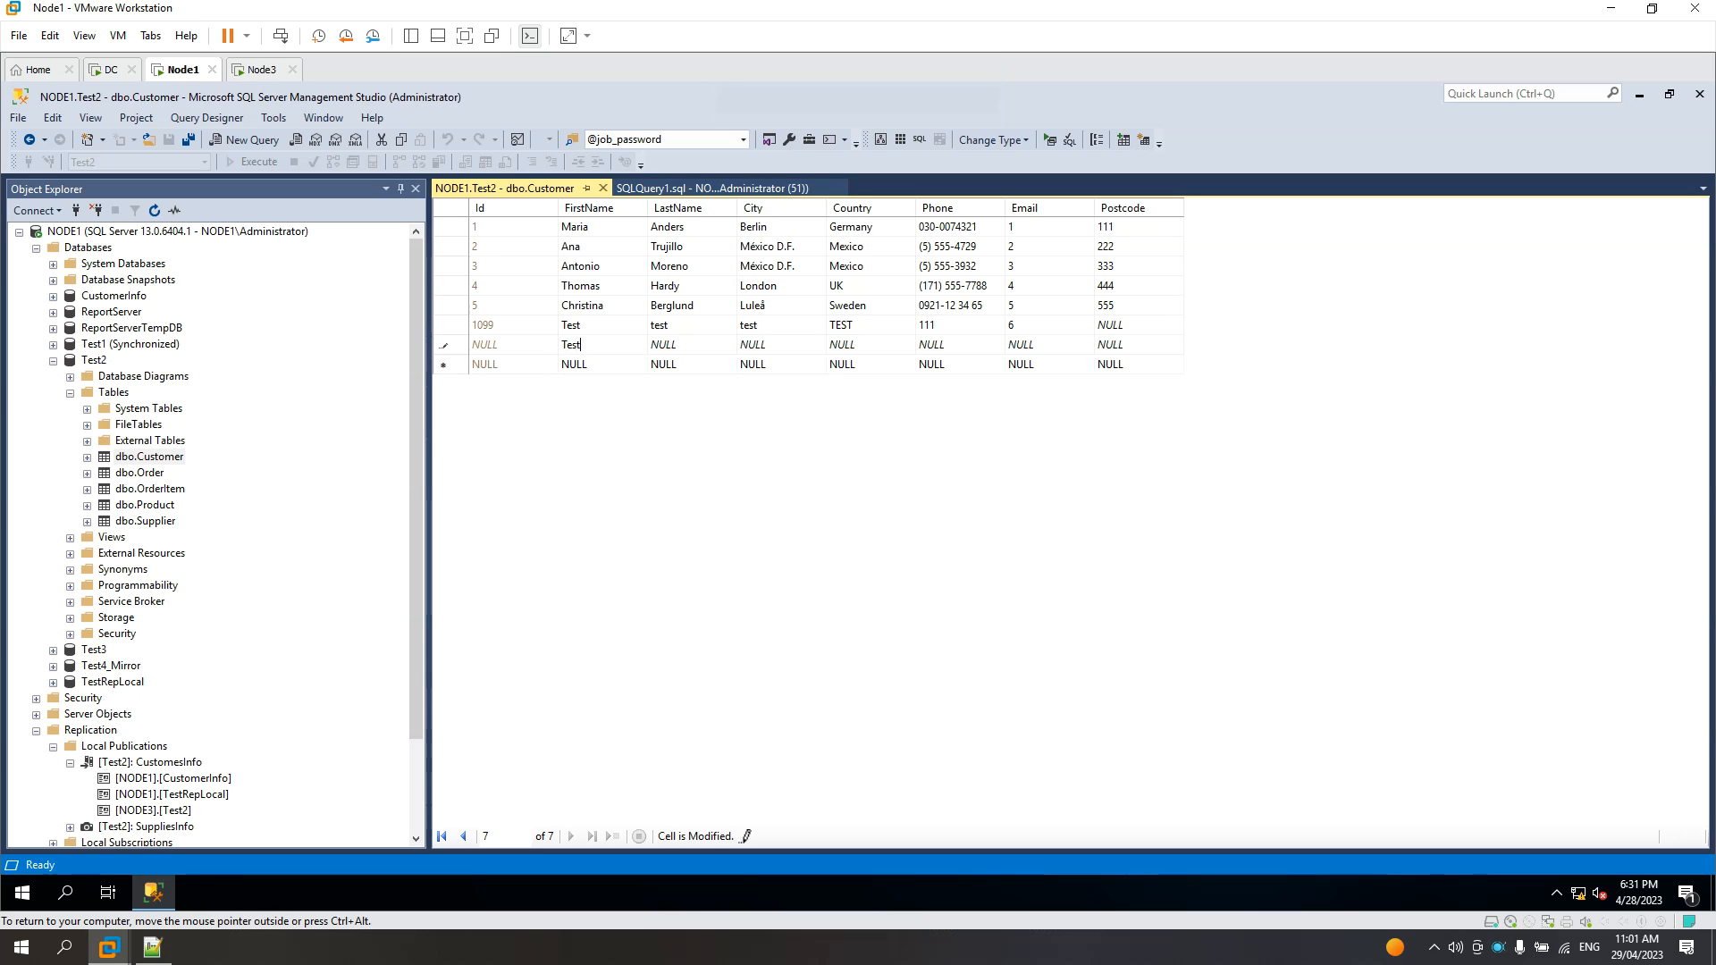
pyautogui.write('2')
pyautogui.click(702, 345)
pyautogui.write('test2')
pyautogui.press('Tab')
pyautogui.write('test2')
pyautogui.press('Tab')
pyautogui.write('t')
pyautogui.press('Tab')
pyautogui.write('222')
pyautogui.press('Tab')
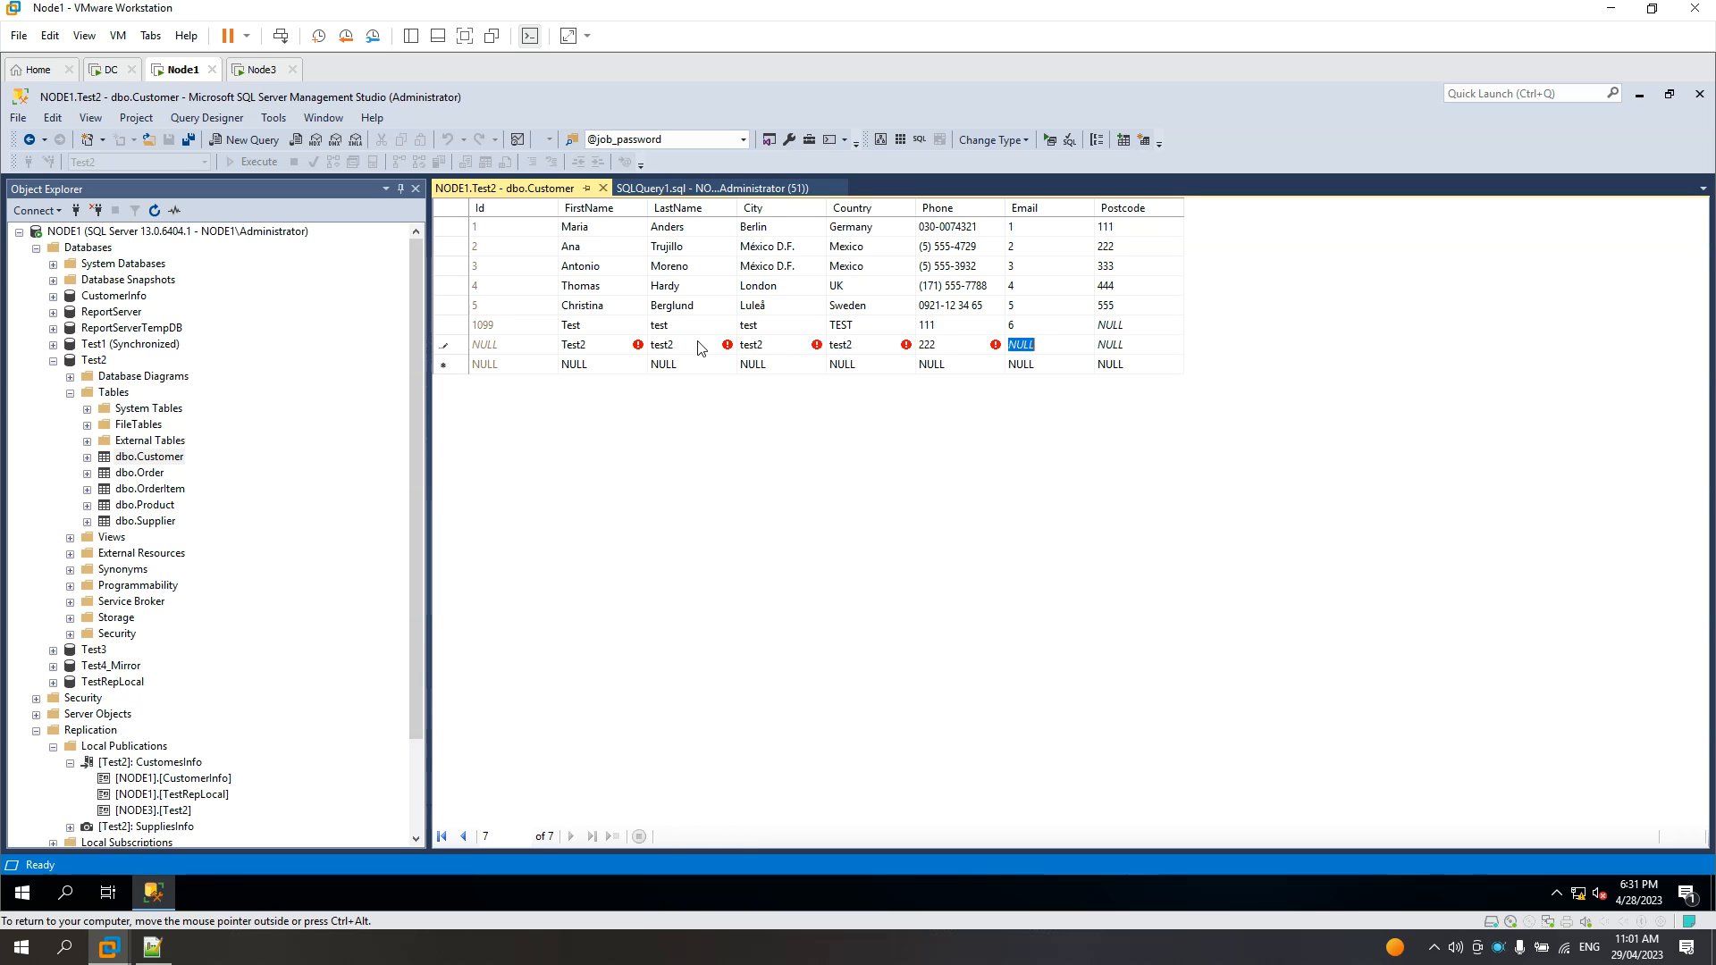
pyautogui.write('7')
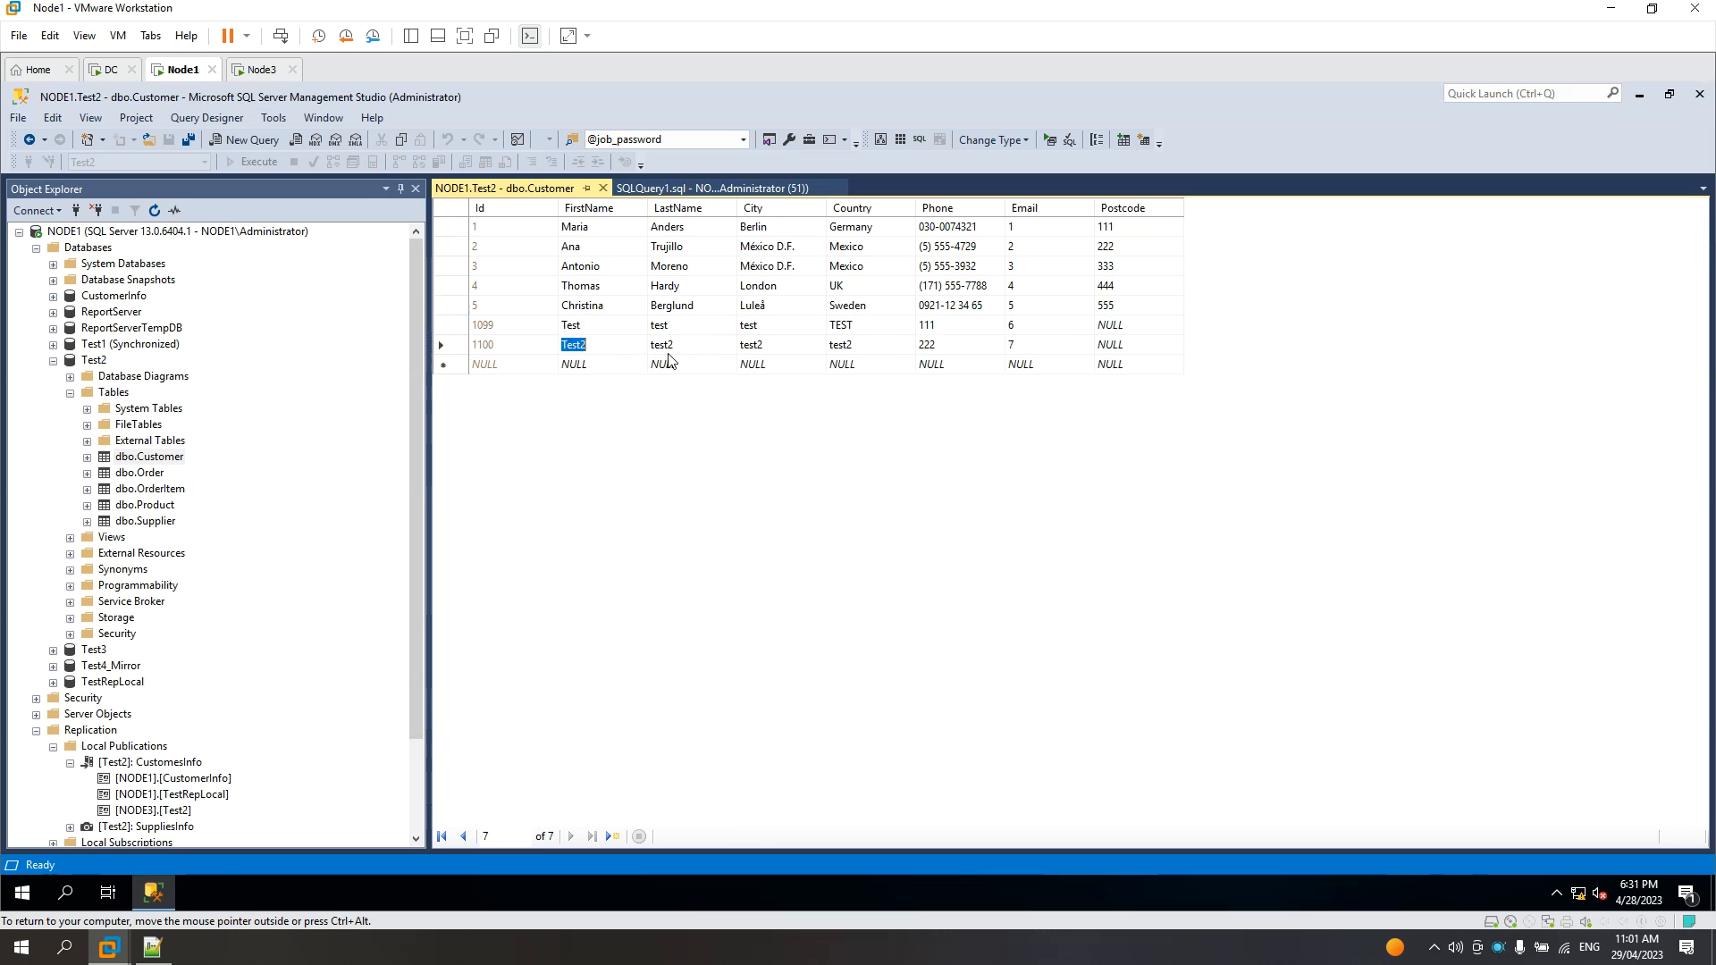
# Rerun the dbo.Customer query on Node3 to check that the new row is replicated
pyautogui.click(244, 73)
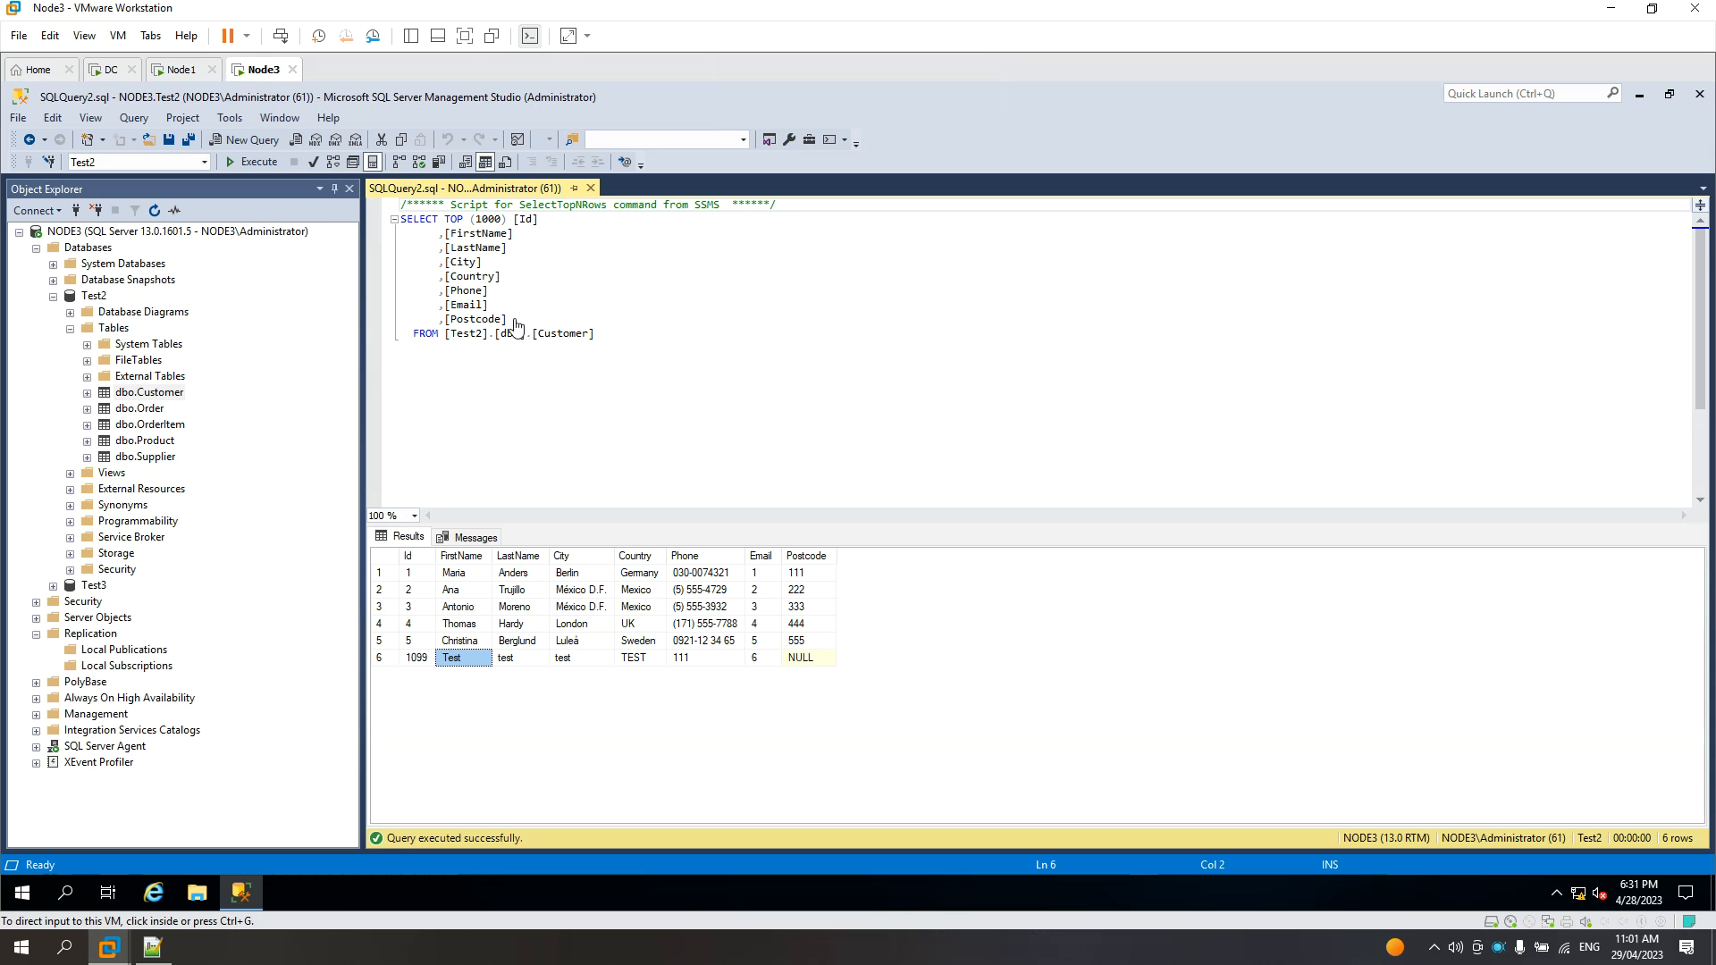
pyautogui.click(249, 168)
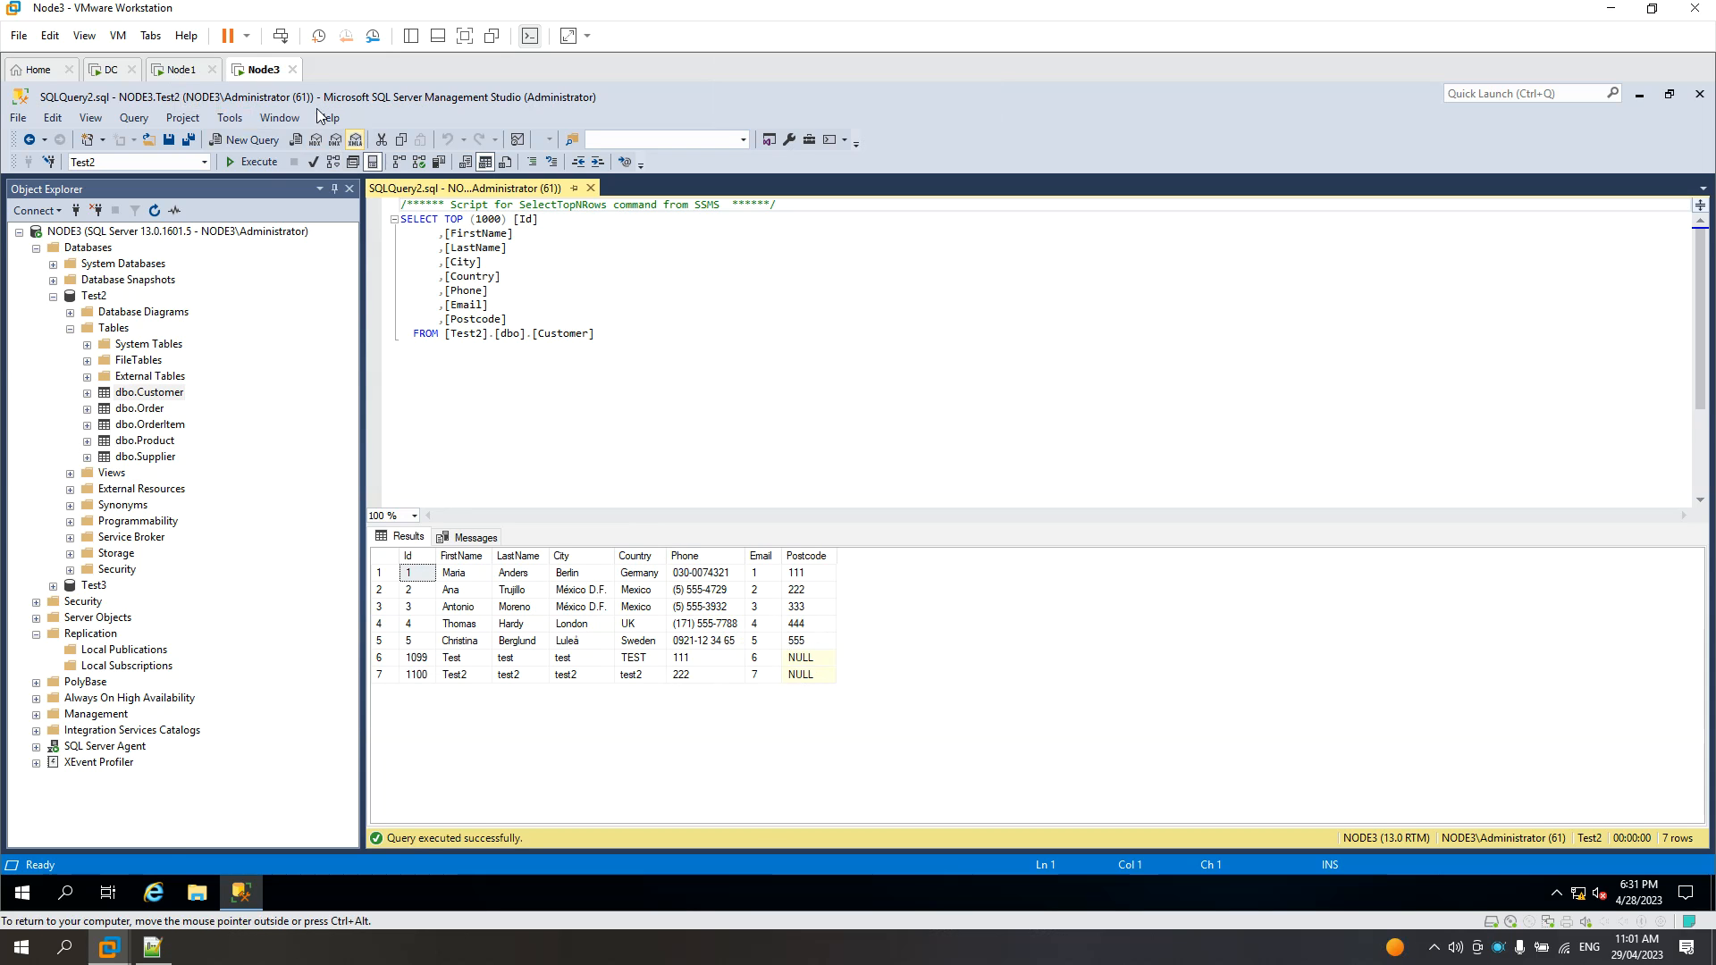
# In dbo.Customer on Node1, set Postcode to 666 for the Test row and 777 for the Test2 row
pyautogui.click(183, 70)
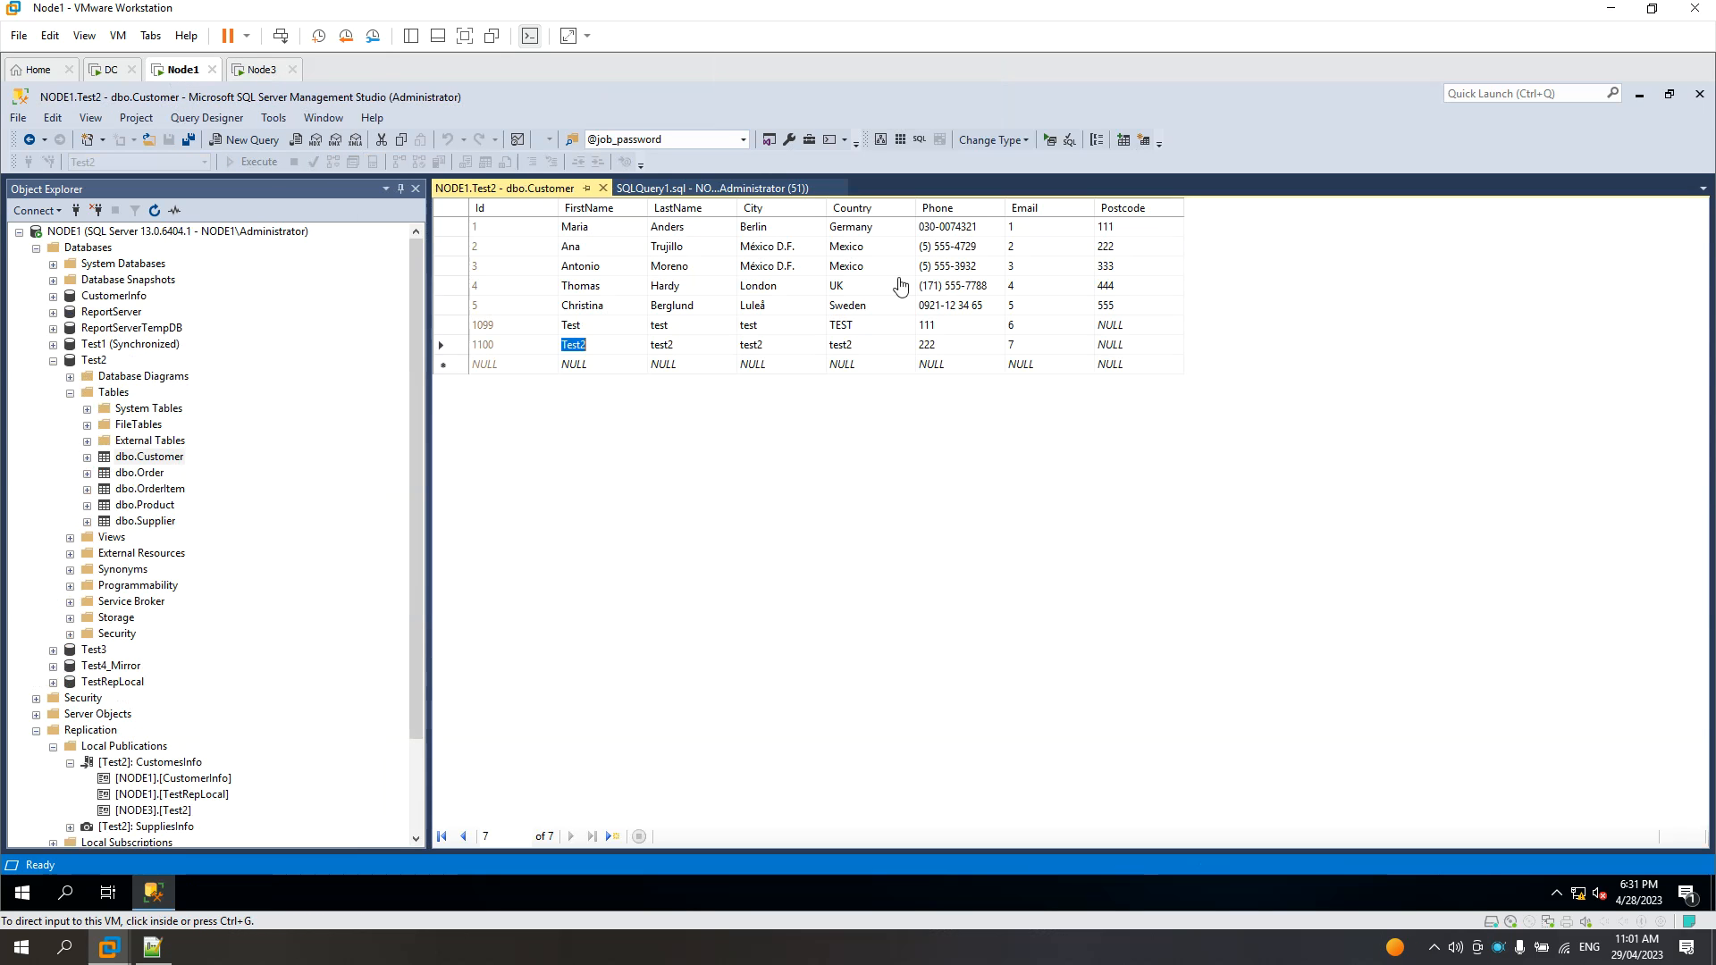
pyautogui.click(1119, 327)
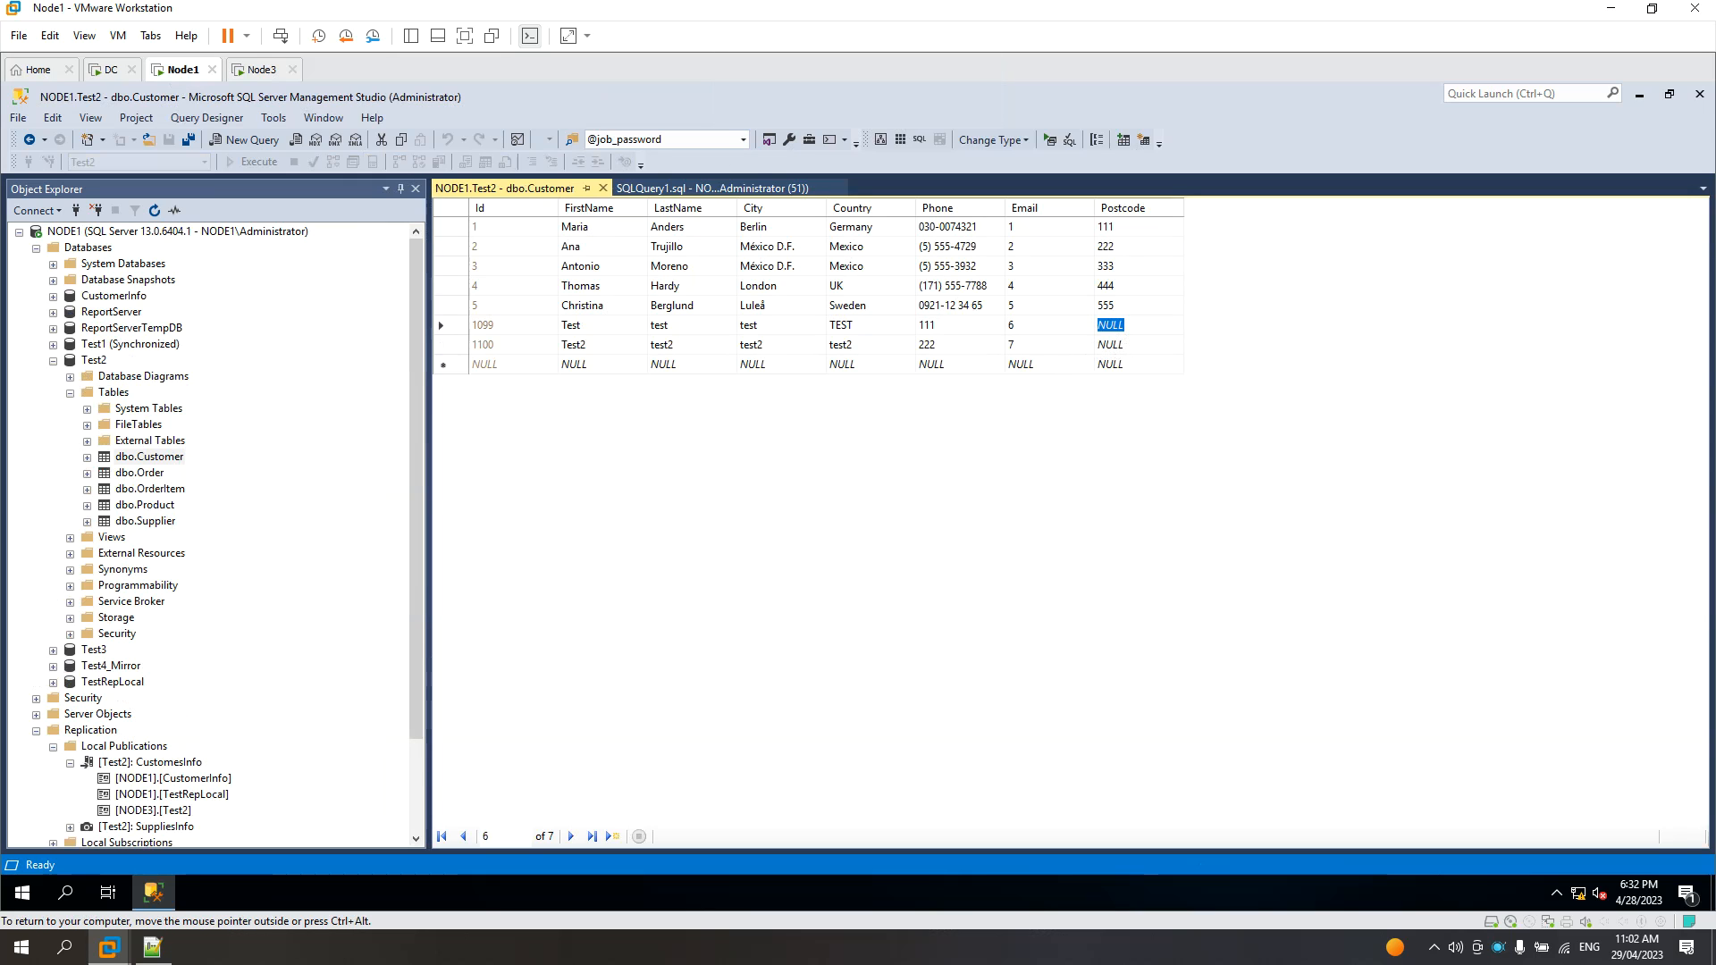
pyautogui.write('6')
pyautogui.write('777')
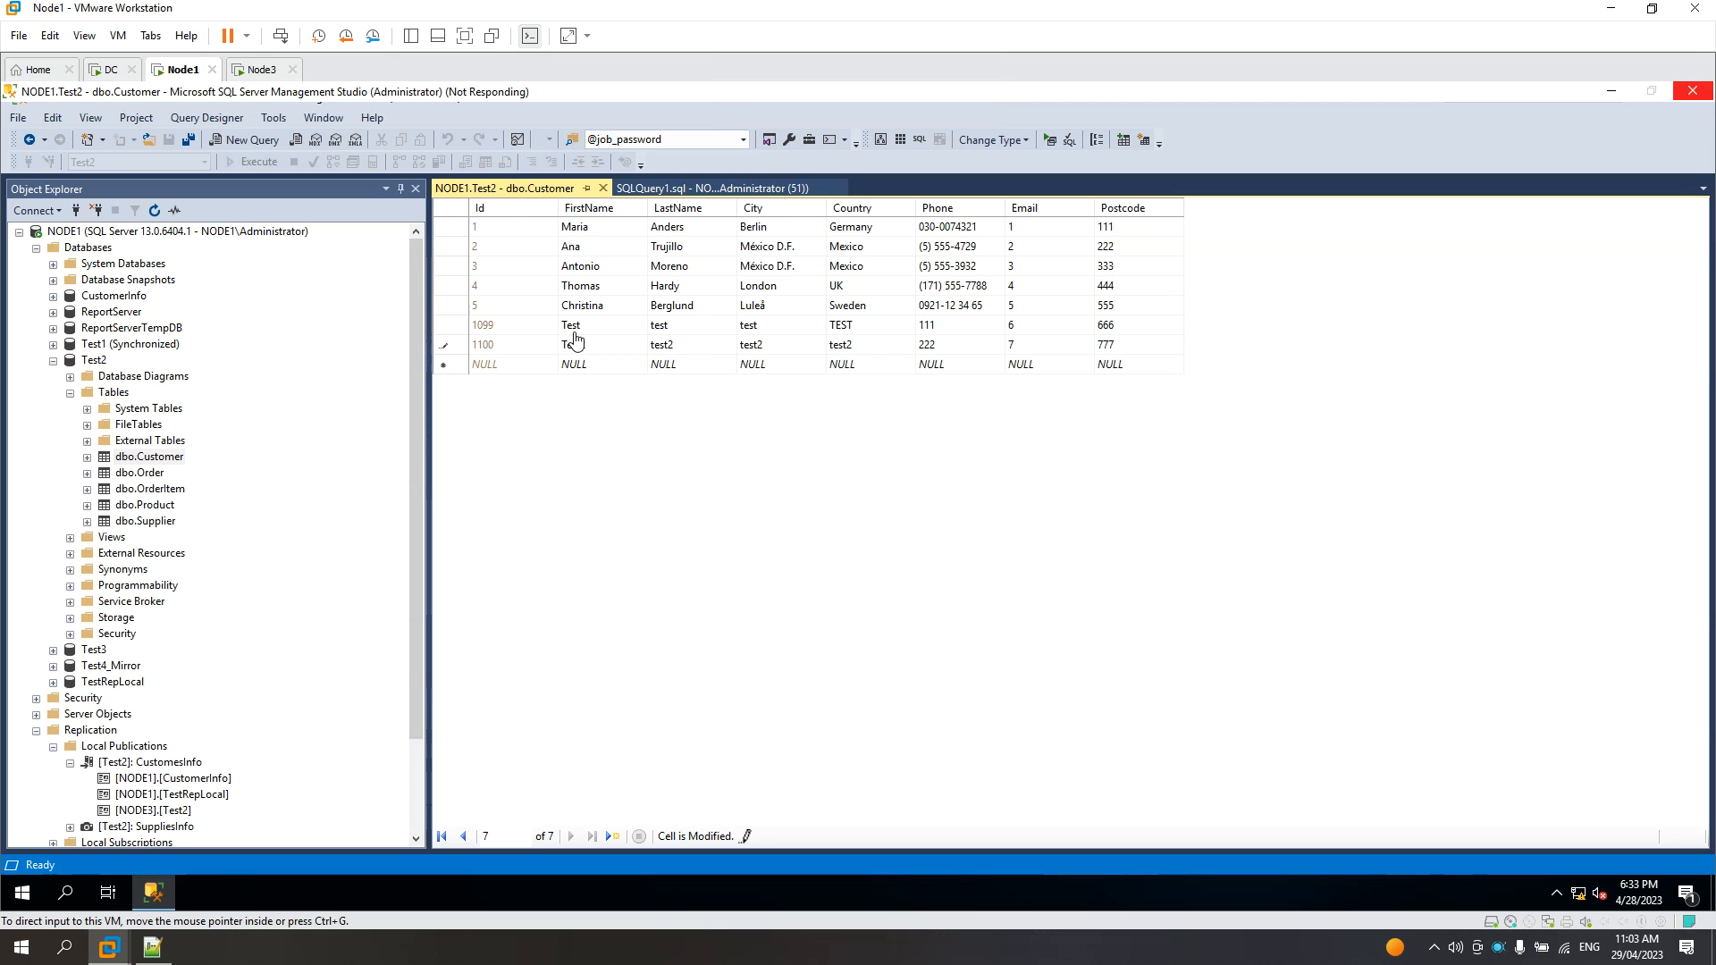
# View the Postcode values on Node3, then commit the pending Test2 row edit on Node1 and wait for the program to respond
pyautogui.click(261, 70)
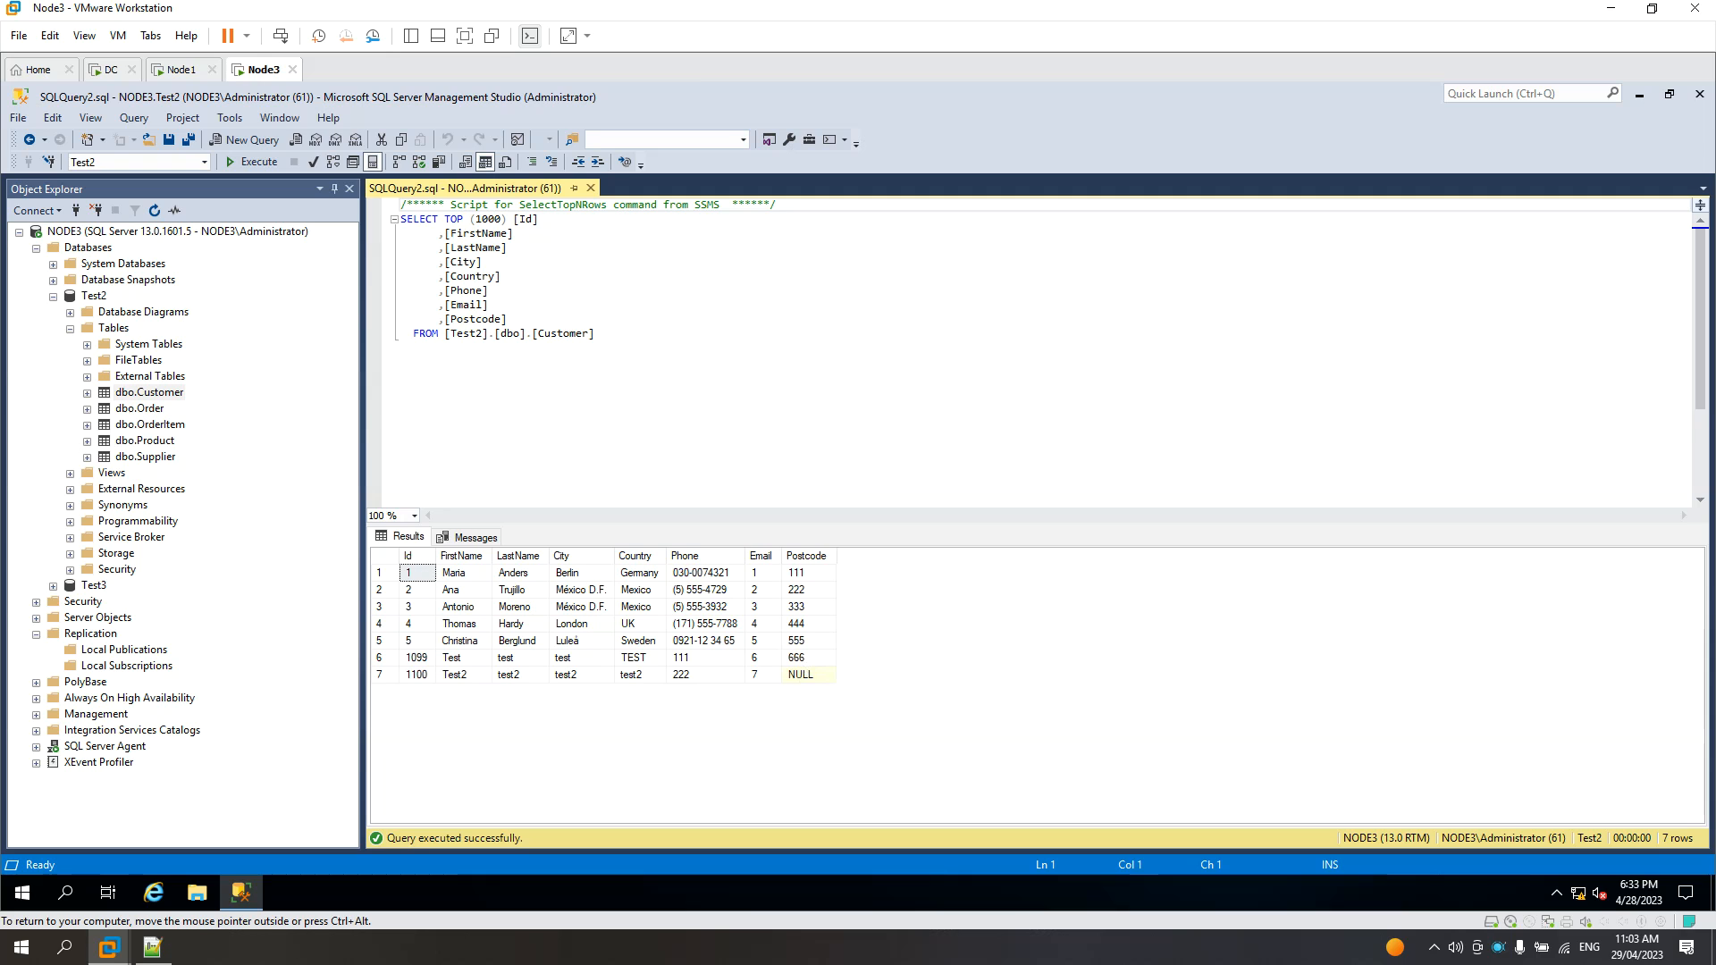
pyautogui.click(175, 72)
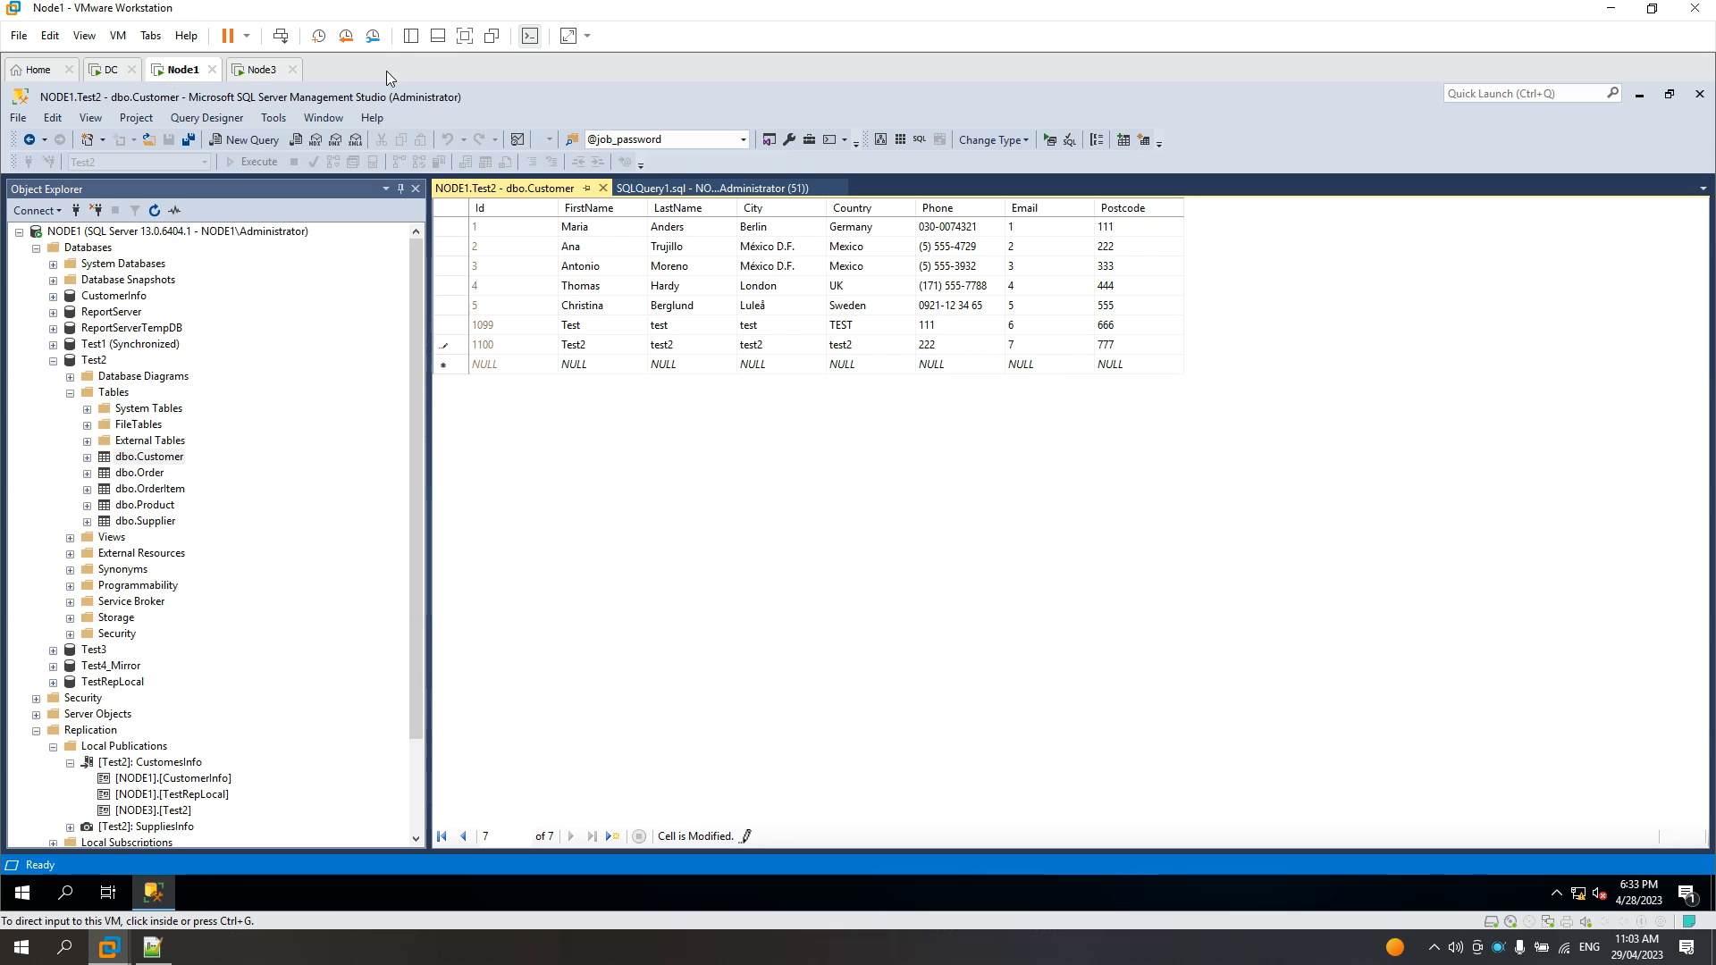
pyautogui.click(892, 324)
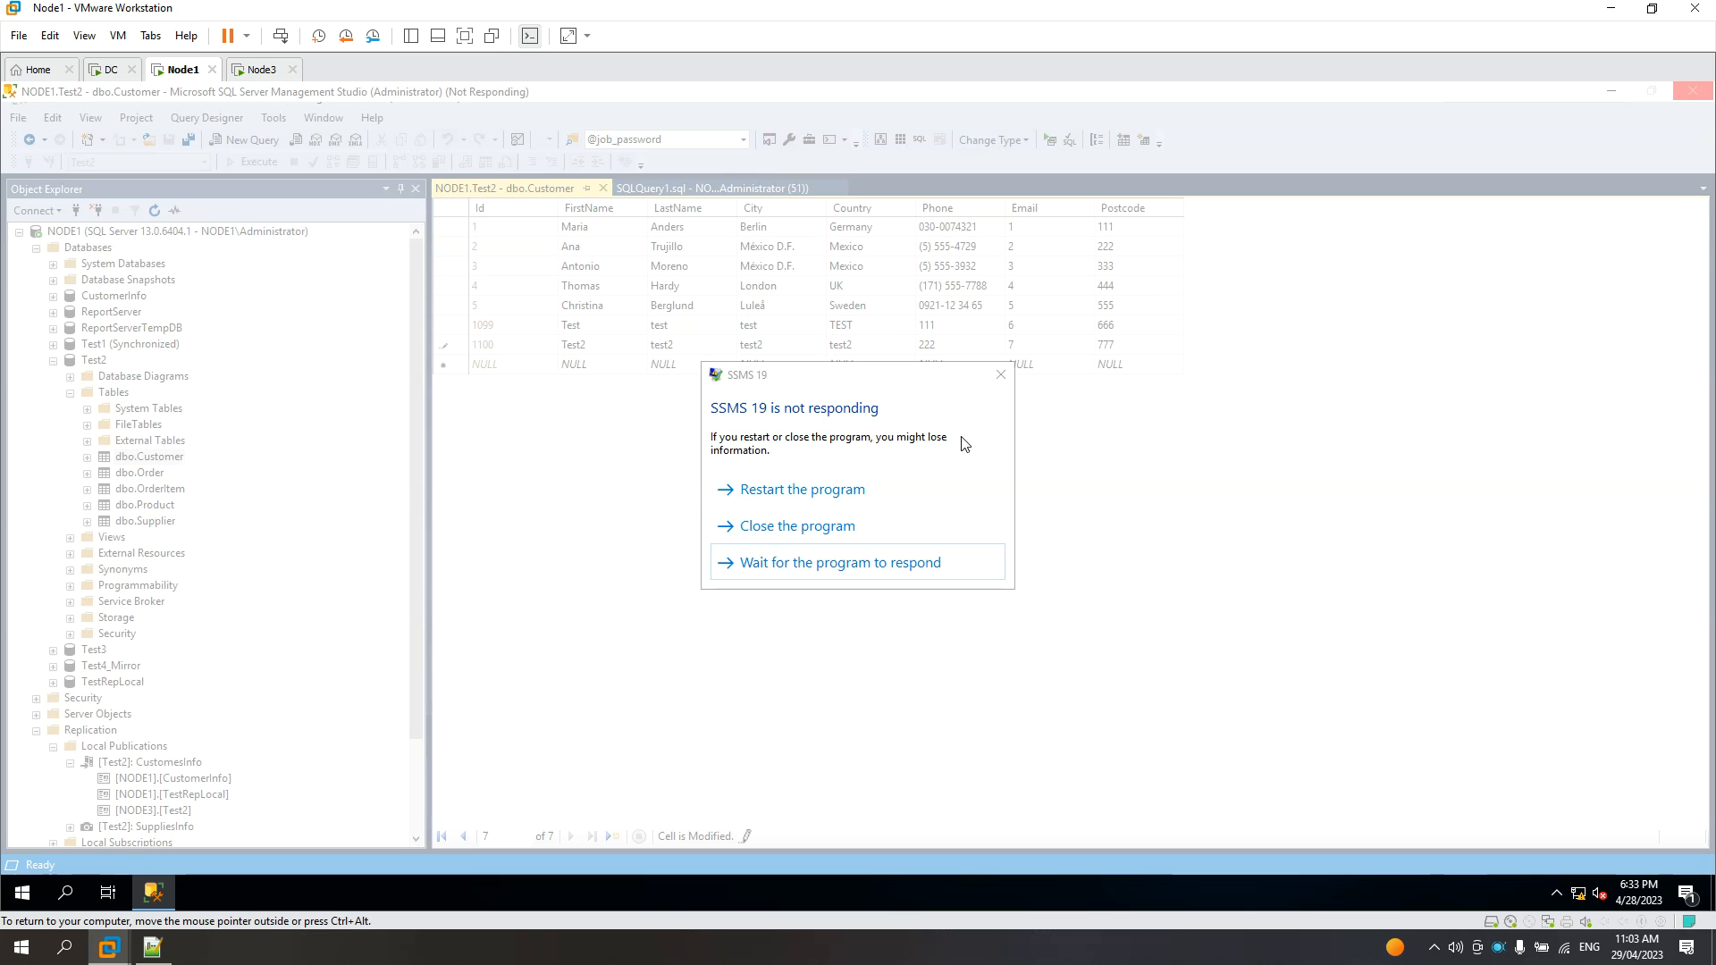
pyautogui.click(850, 575)
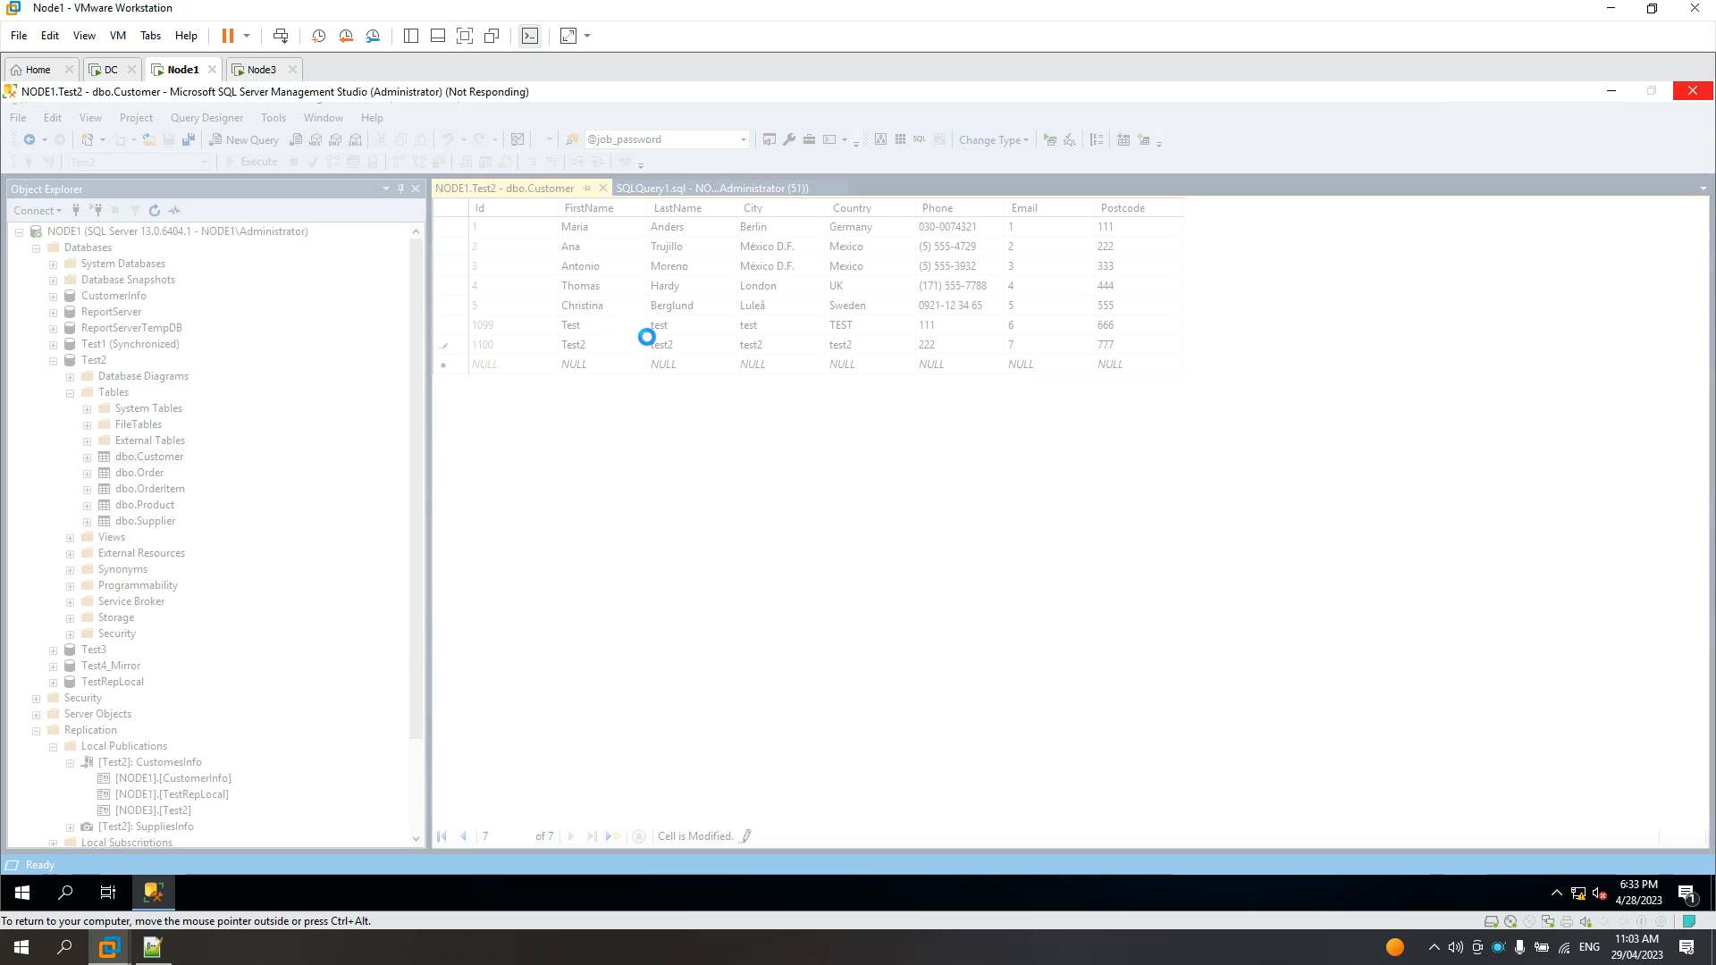
# Rerun the dbo.Customer query on Node3 to check the Postcode of the Test2 row
pyautogui.click(262, 70)
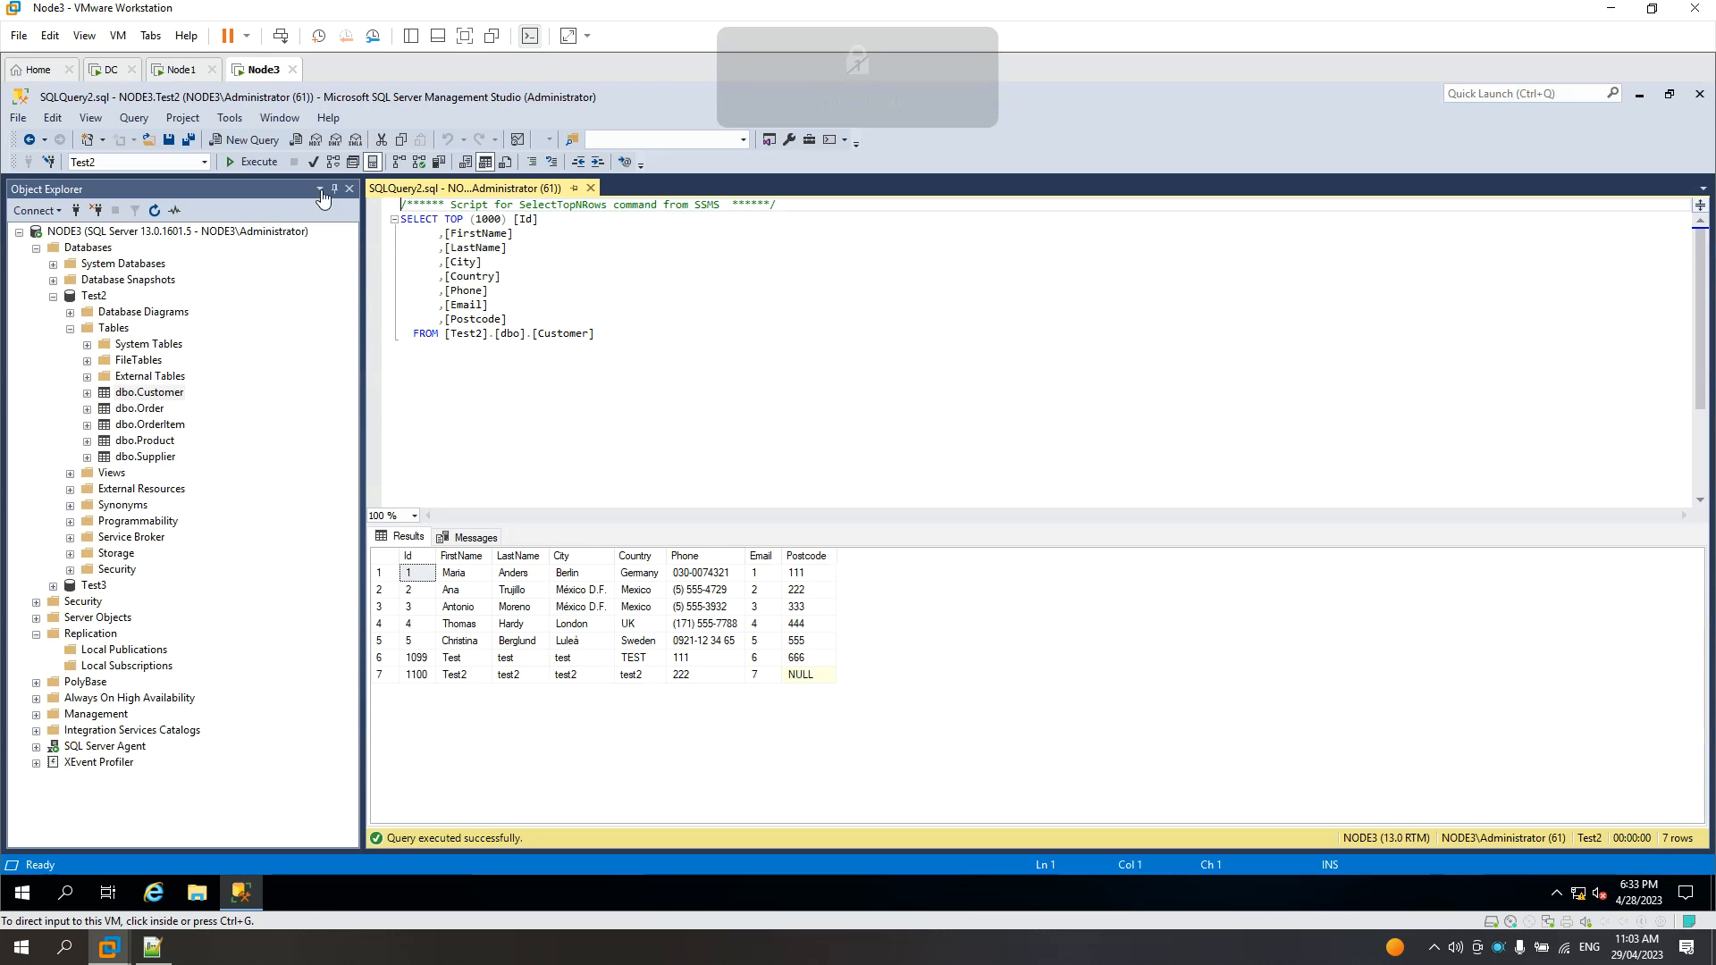
pyautogui.click(252, 162)
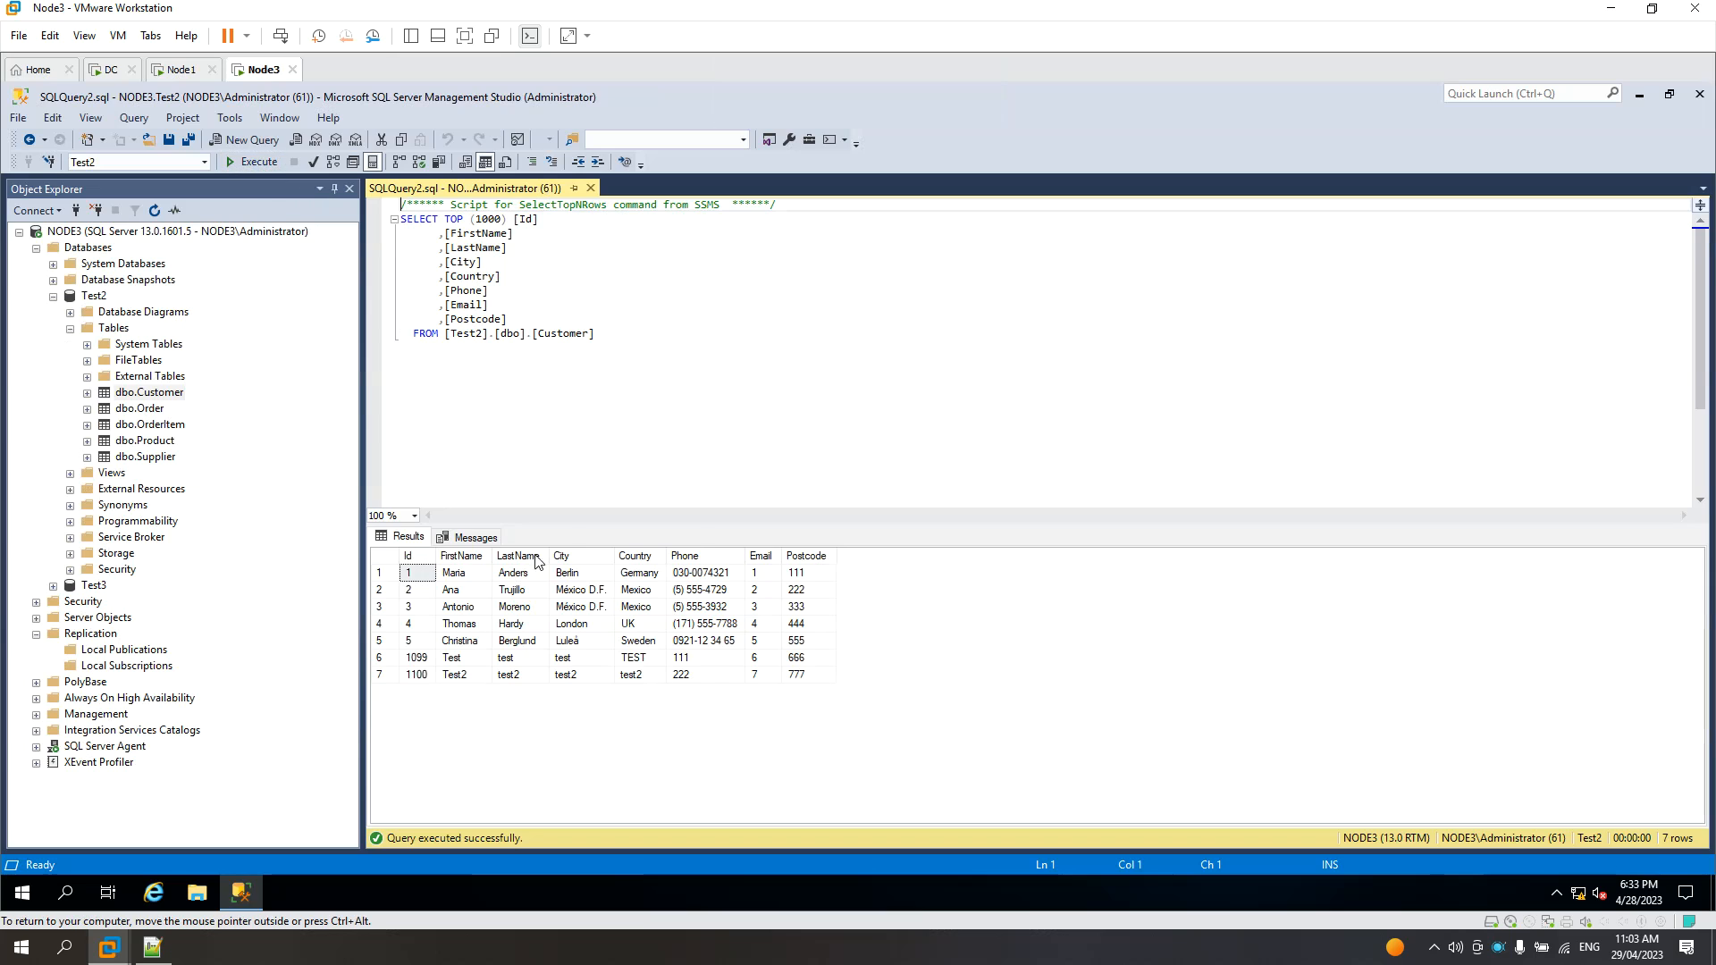
pyautogui.click(803, 678)
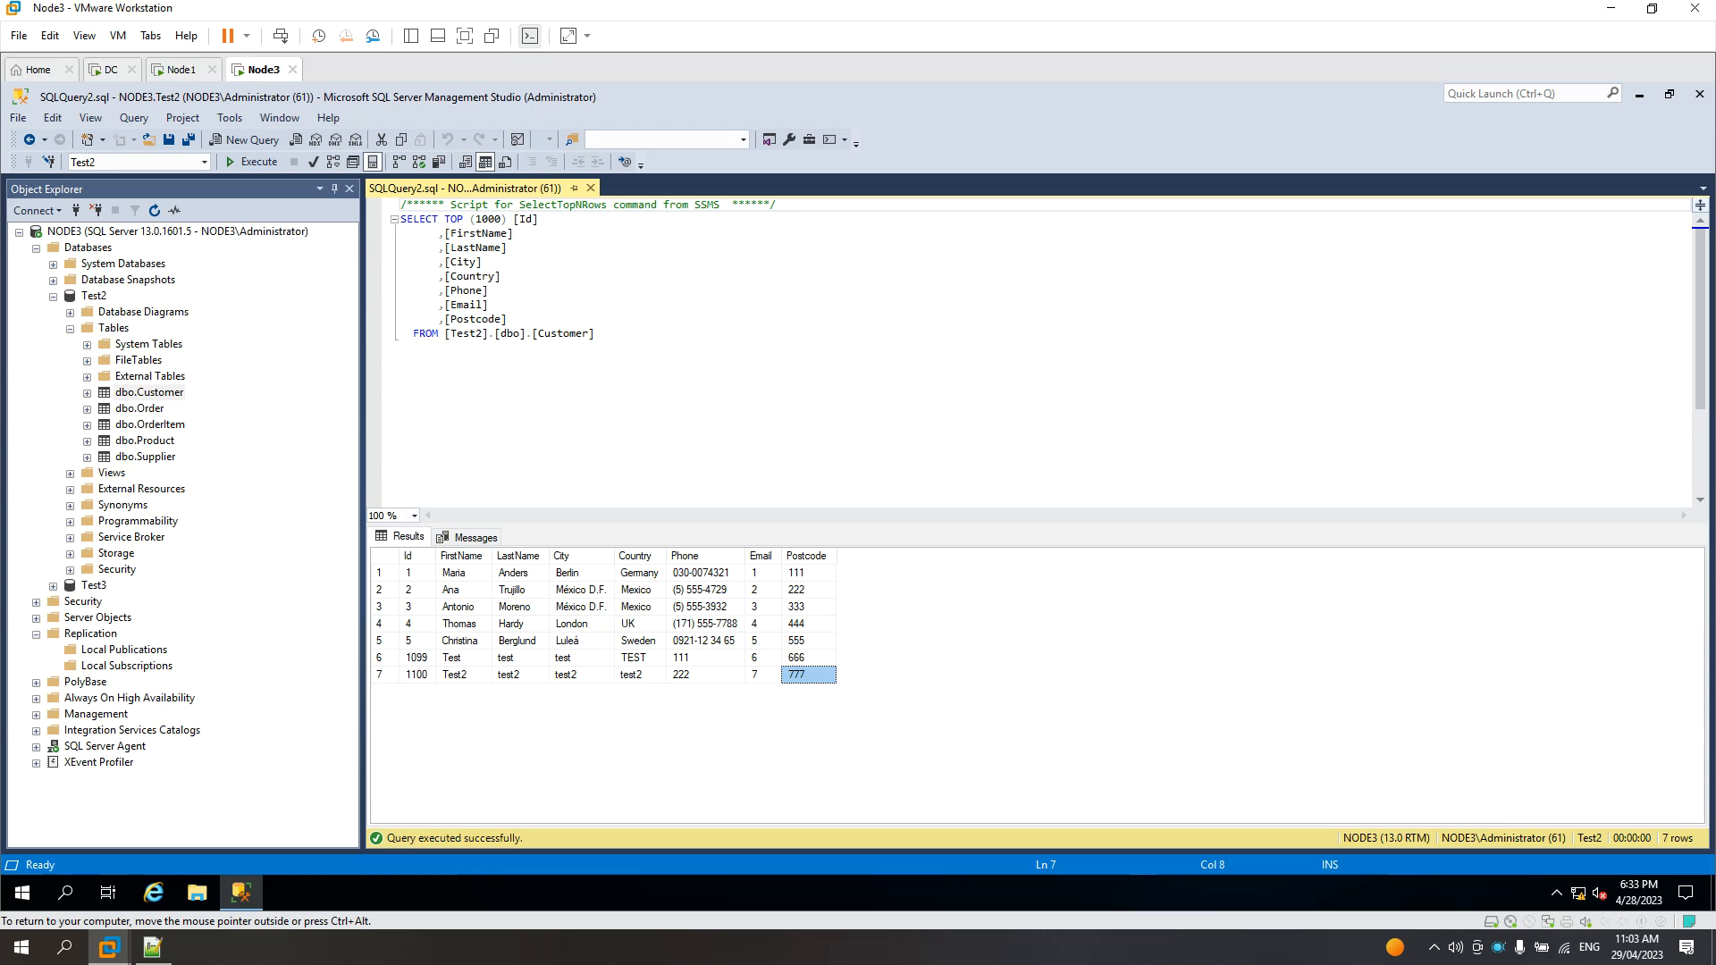
pyautogui.moveTo(363, 341); pyautogui.dragTo(371, 342)
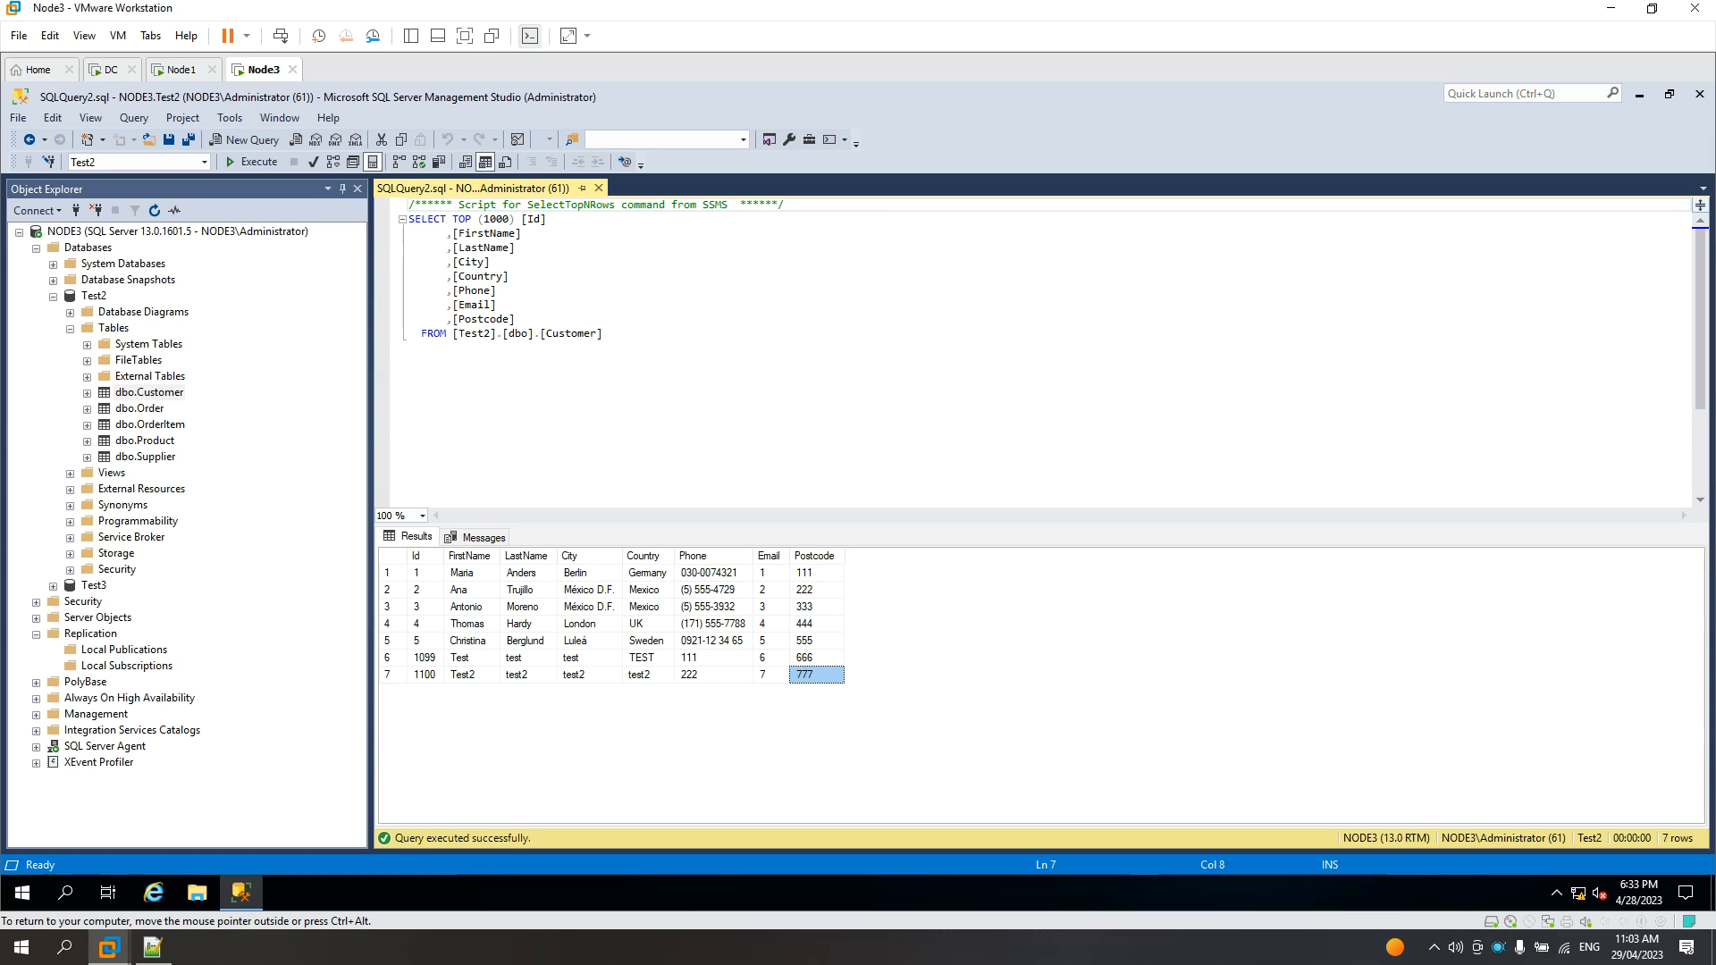
# On Node1, collapse the Databases folder and keep the subscriptions under the CustomesInfo publication expanded
pyautogui.click(179, 69)
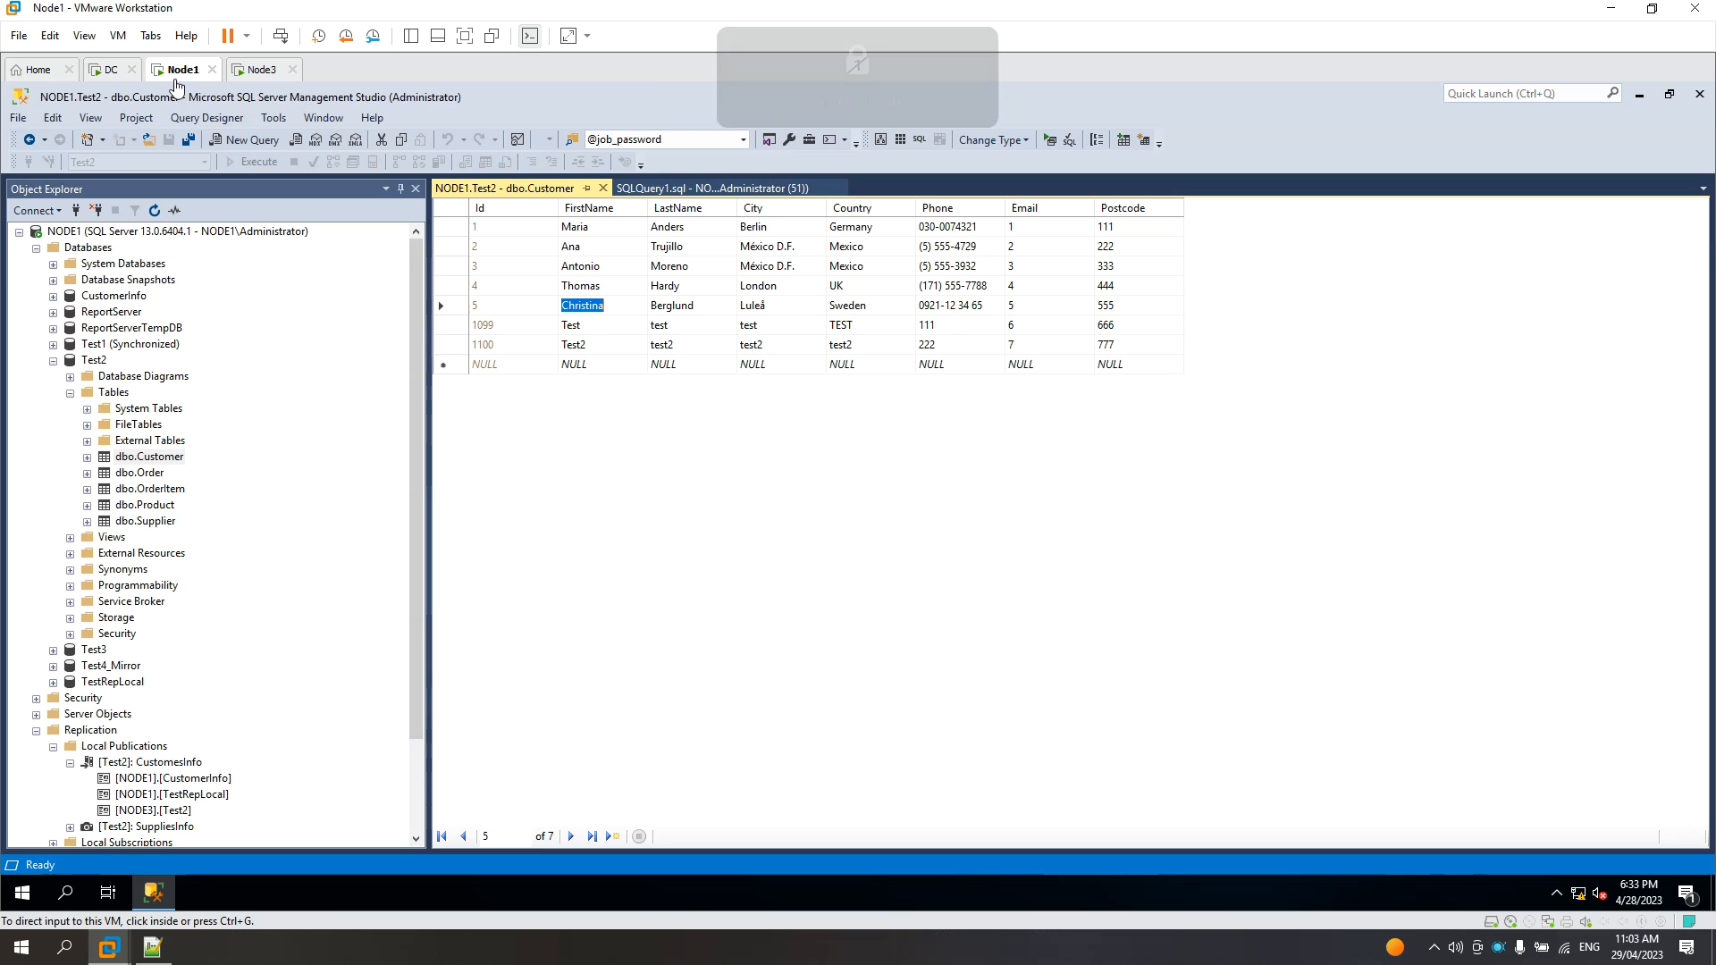
pyautogui.click(53, 362)
pyautogui.click(36, 248)
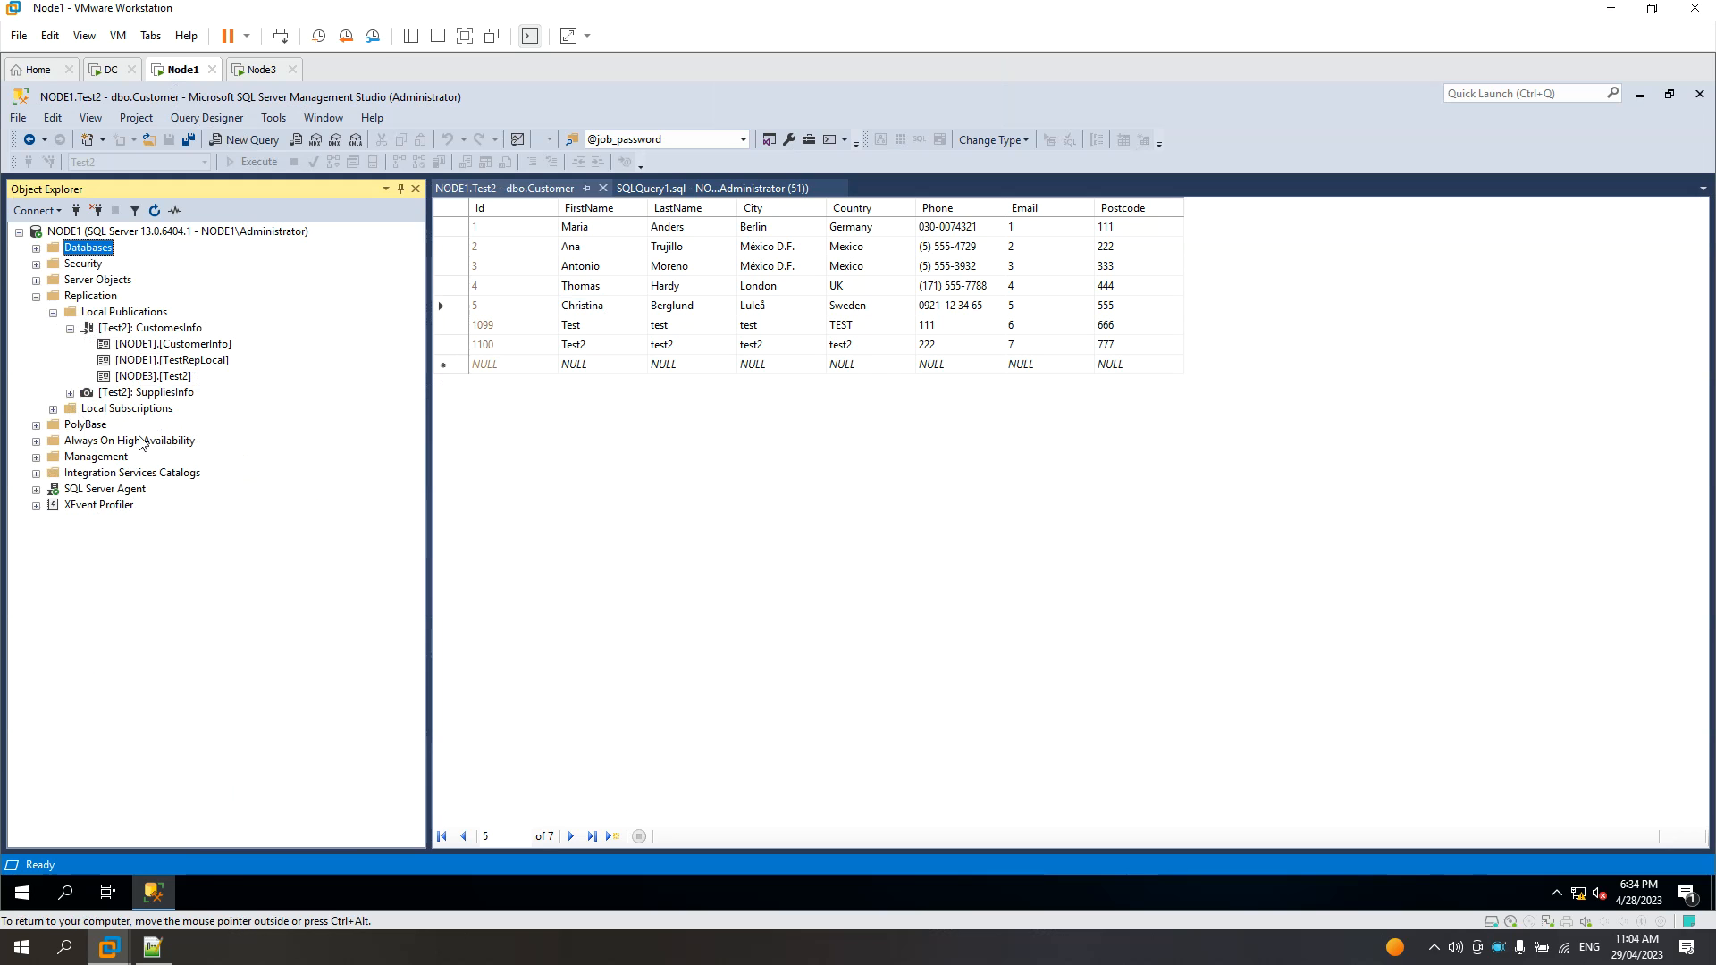
pyautogui.click(69, 328)
pyautogui.click(70, 328)
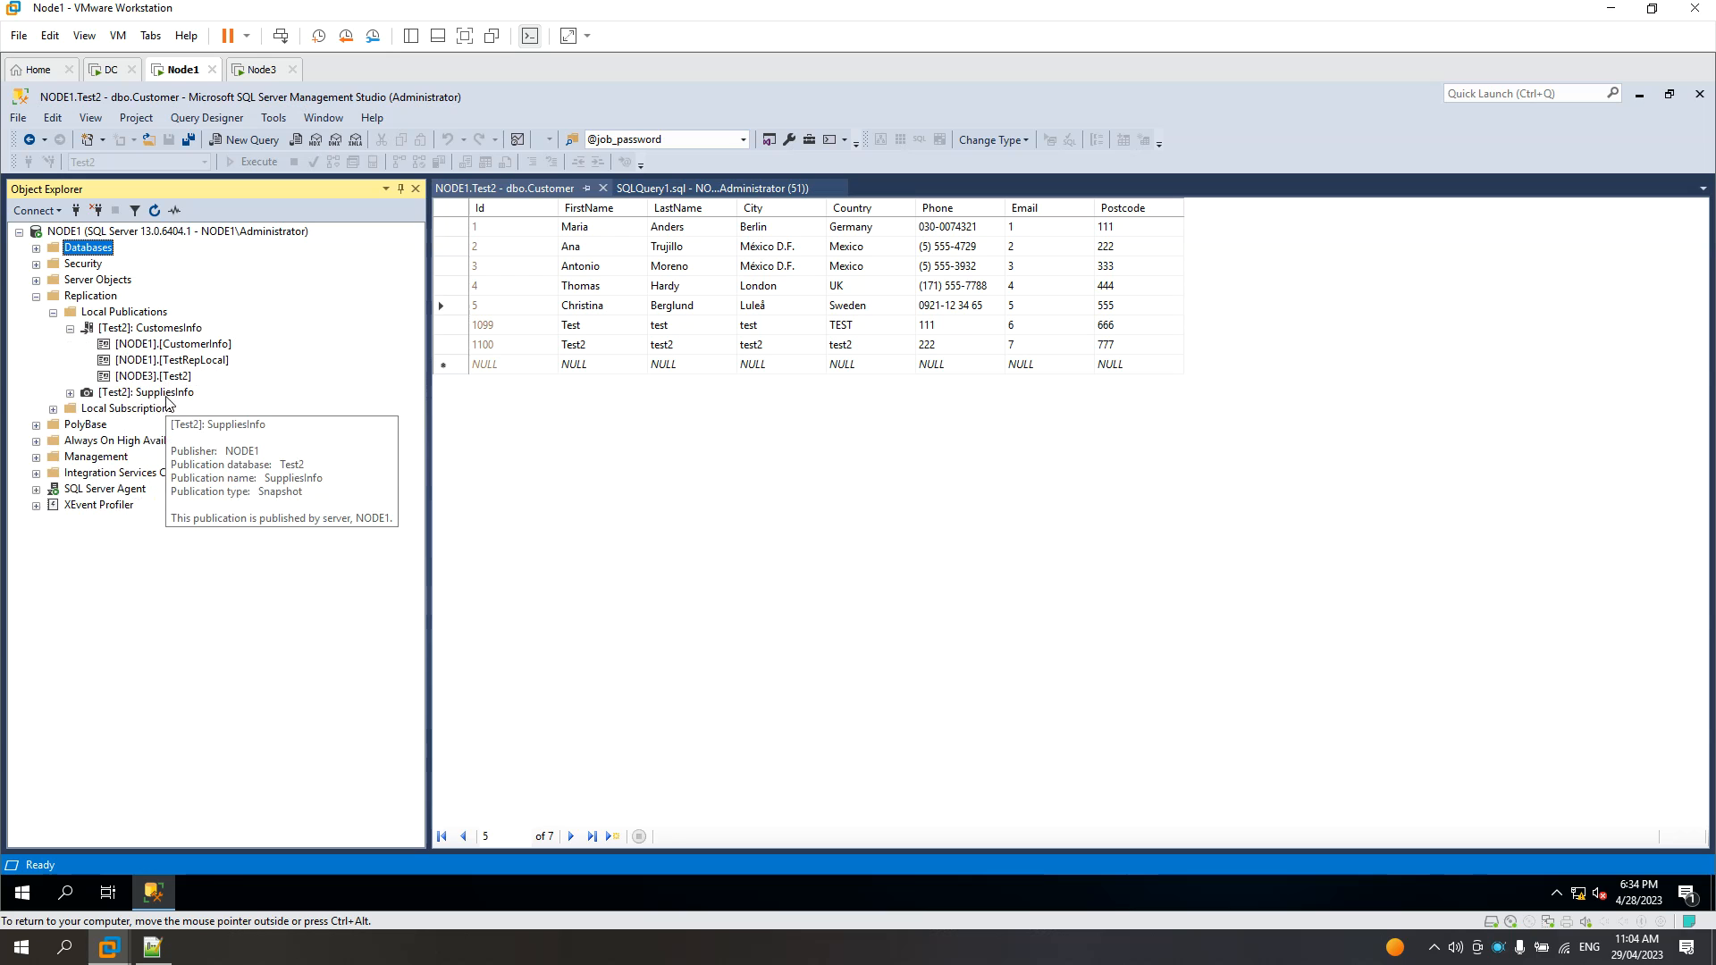
# Review the commands offered for the [NODE3].[Test2] subscription on Node1 and look at the Customer results on Node3
pyautogui.rightClick(167, 382)
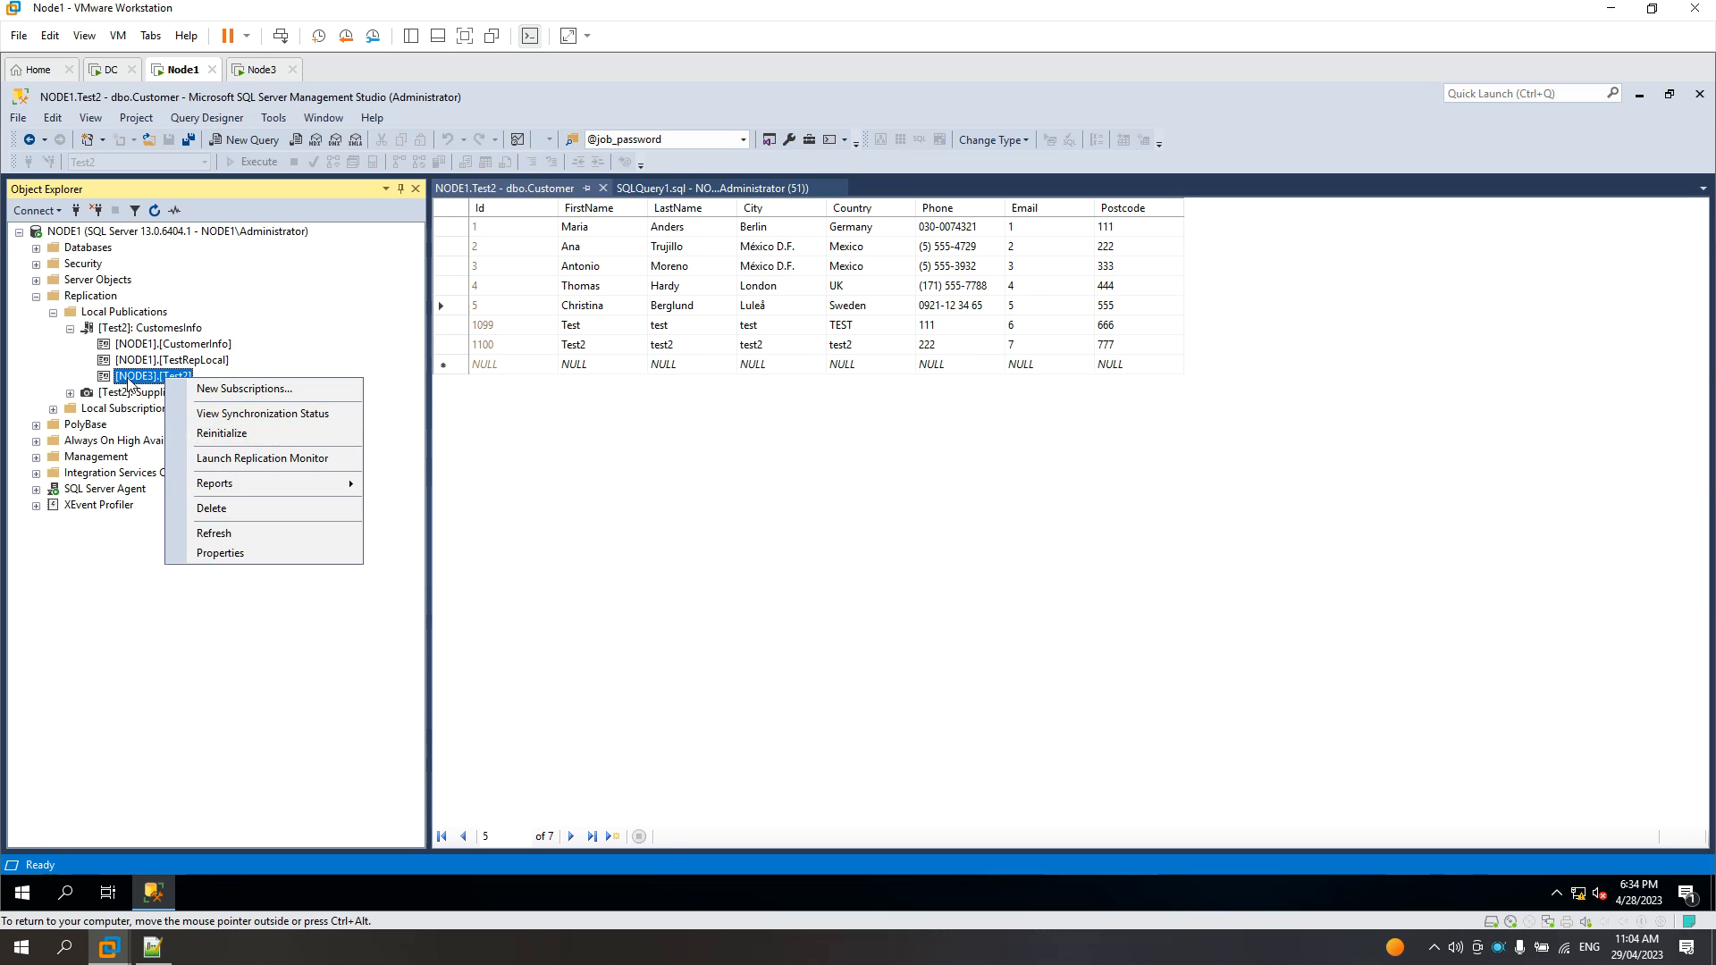
pyautogui.click(758, 544)
pyautogui.click(262, 69)
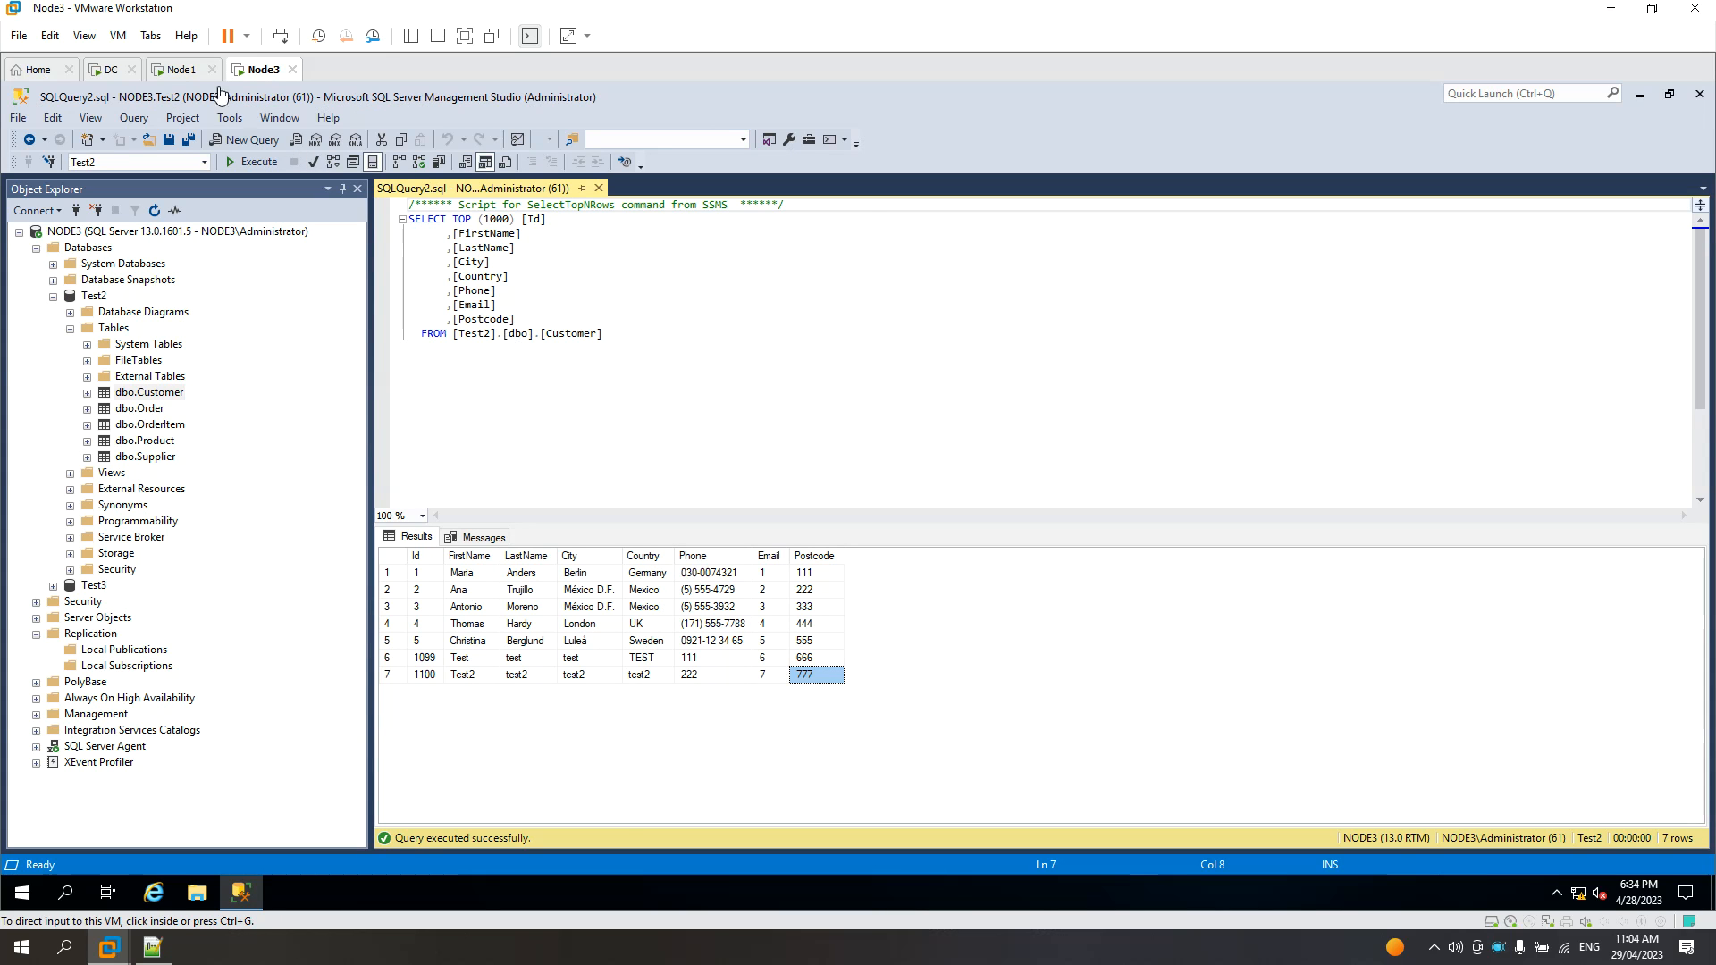
pyautogui.click(175, 71)
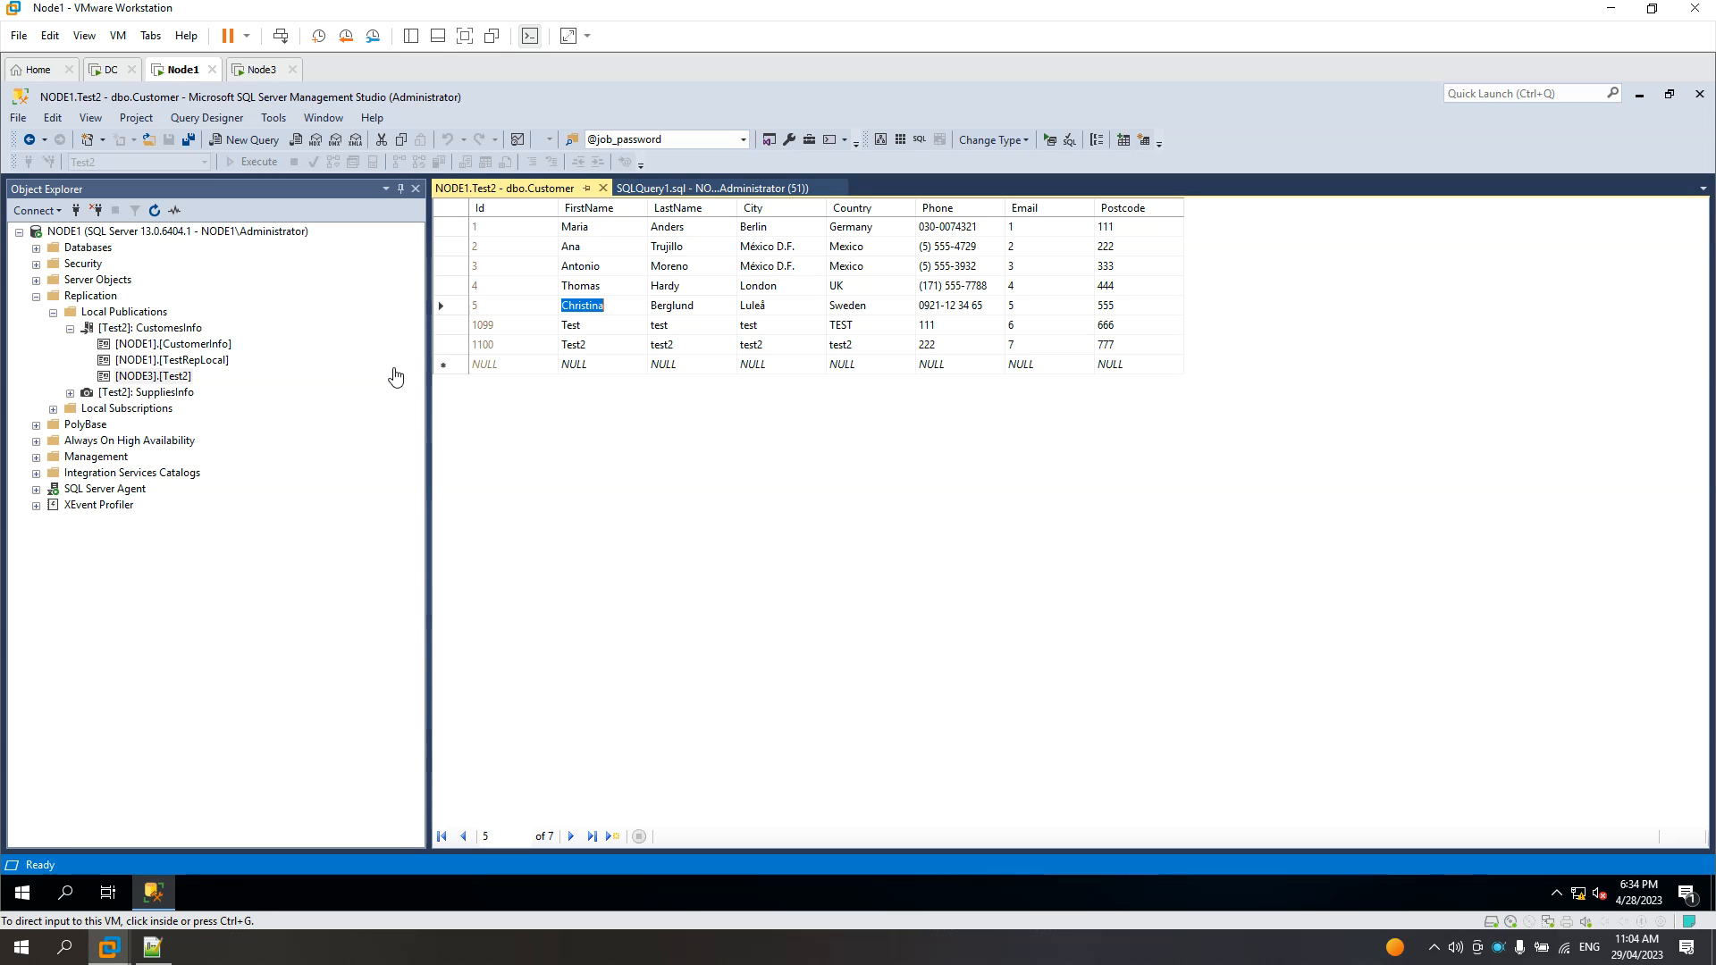
pyautogui.click(177, 382)
pyautogui.rightClick(177, 382)
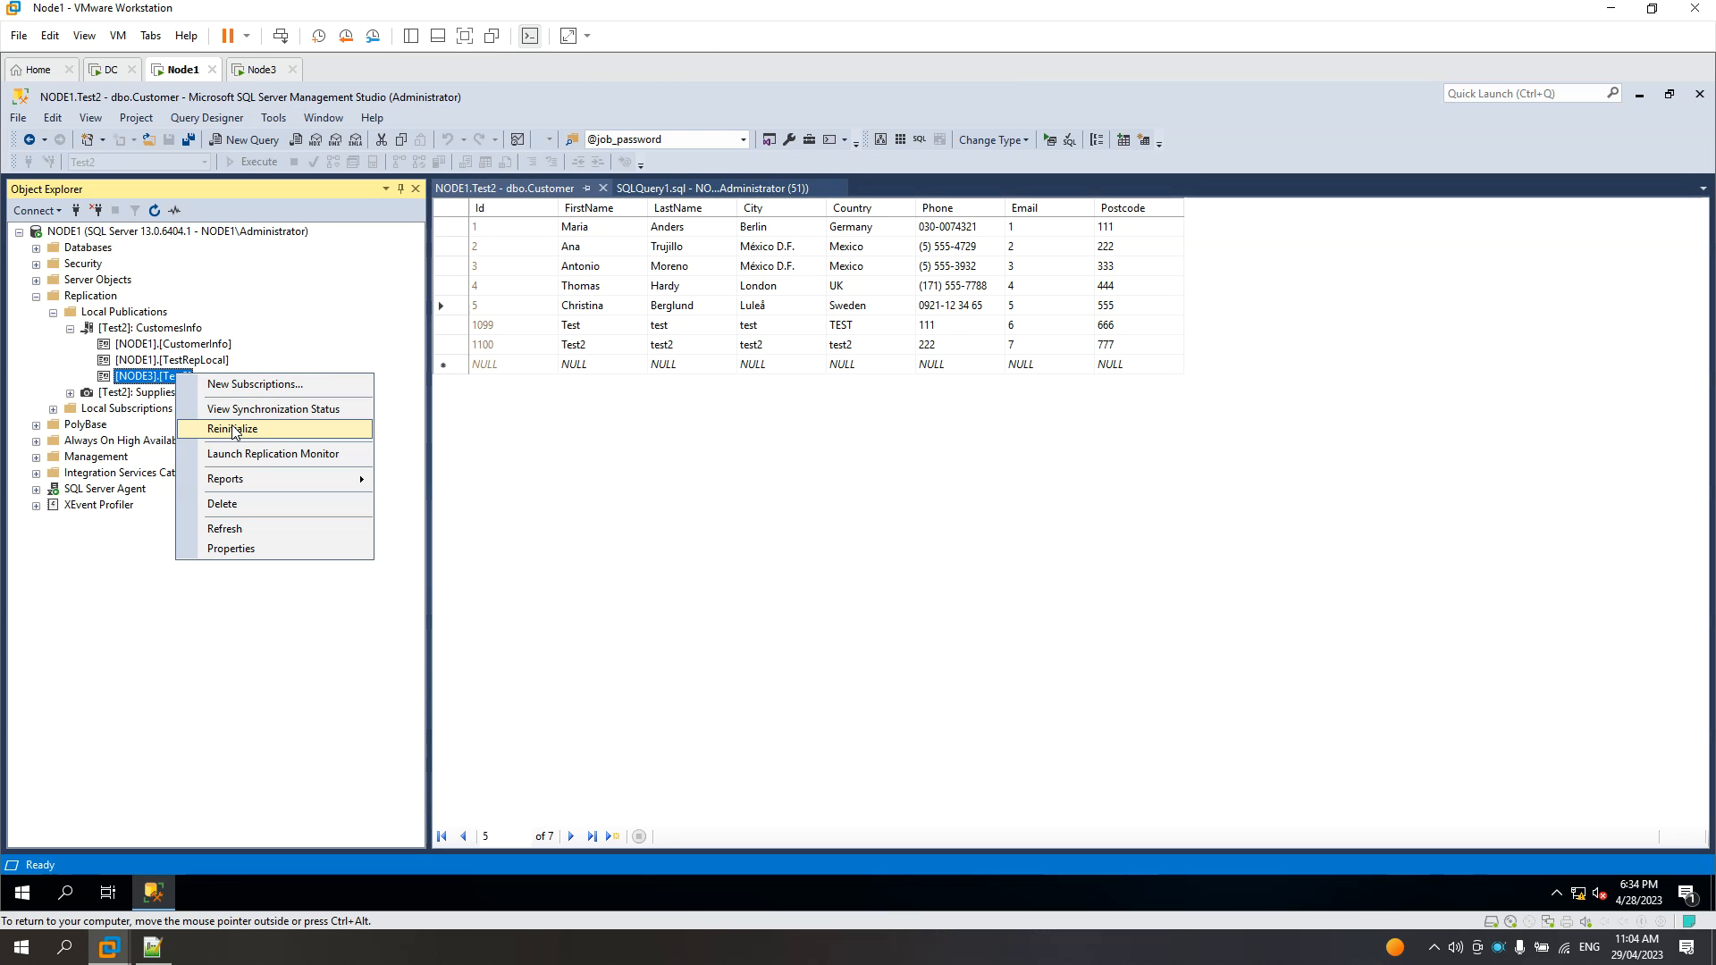
pyautogui.click(701, 526)
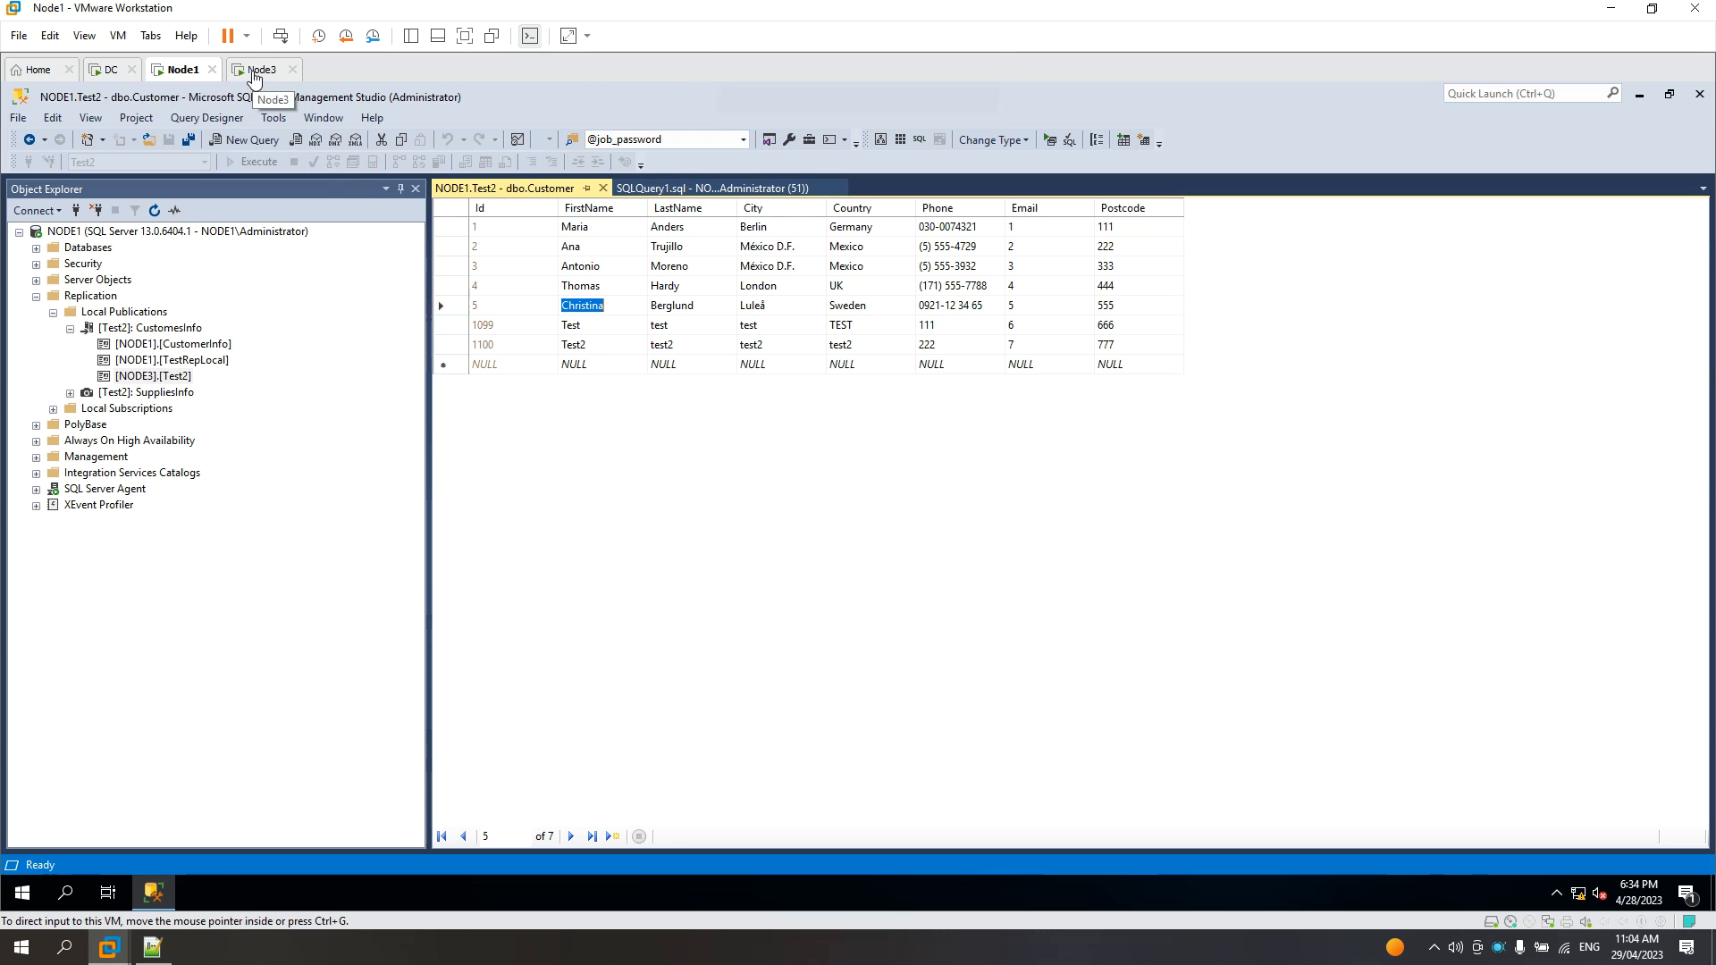
# Review the [NODE3].[Test2] subscription and the General and Articles pages of the CustomesInfo publication's properties
pyautogui.click(144, 328)
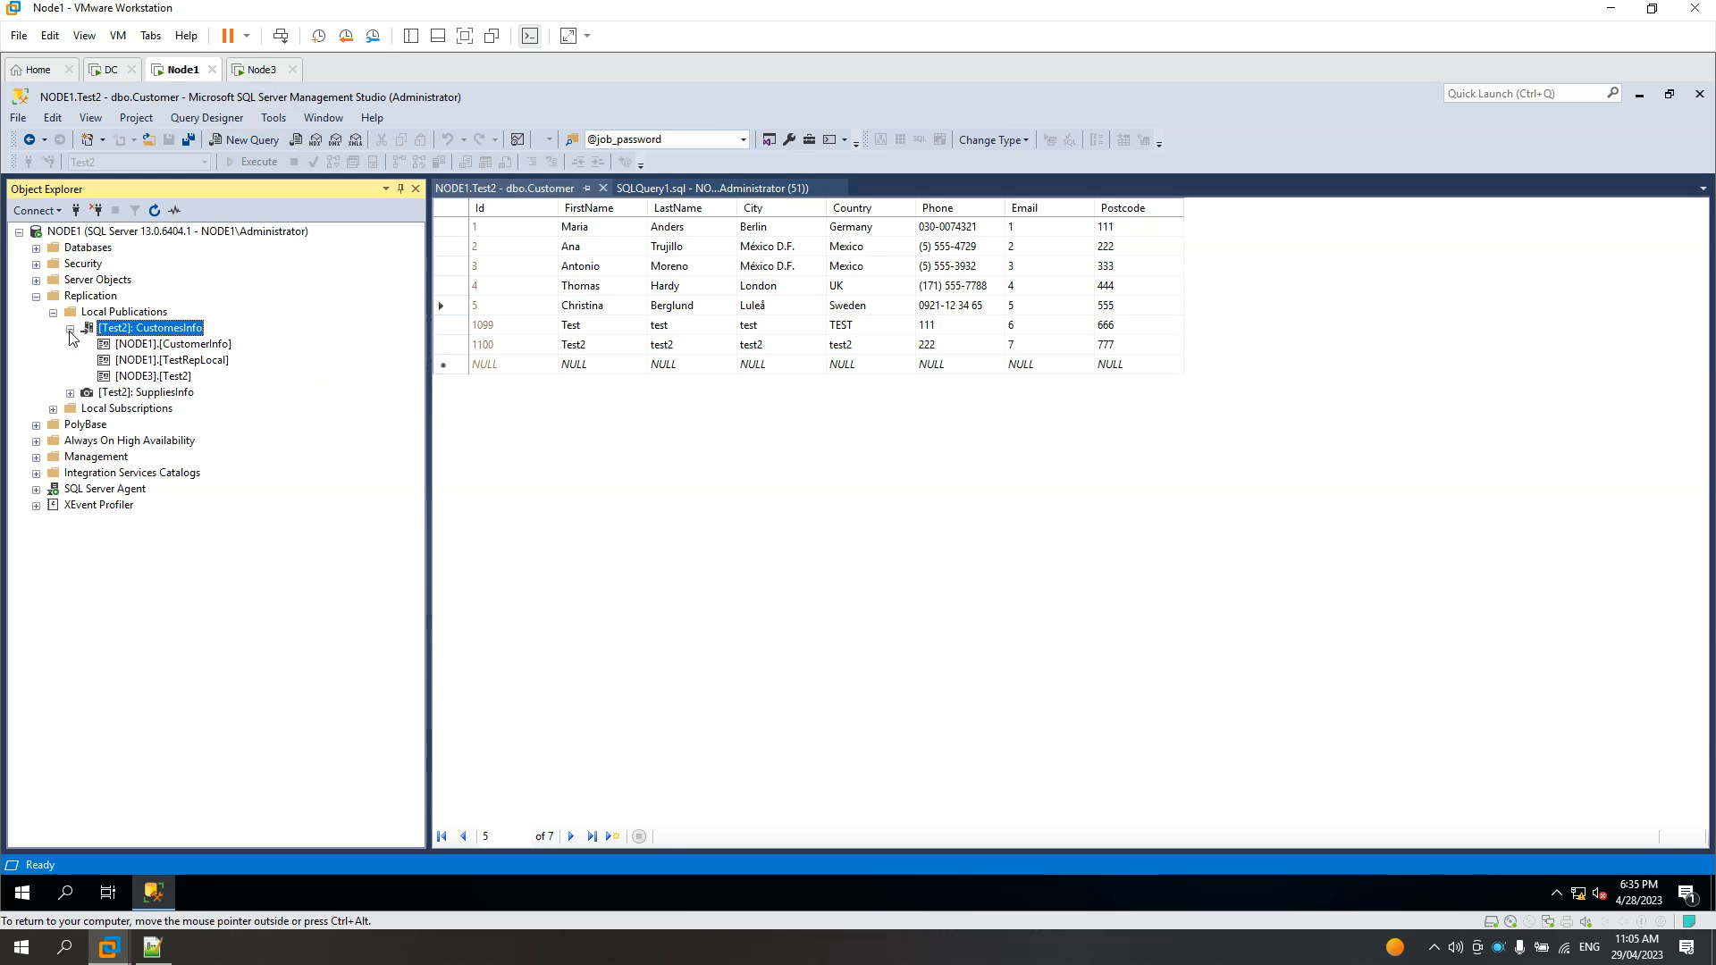
pyautogui.click(156, 379)
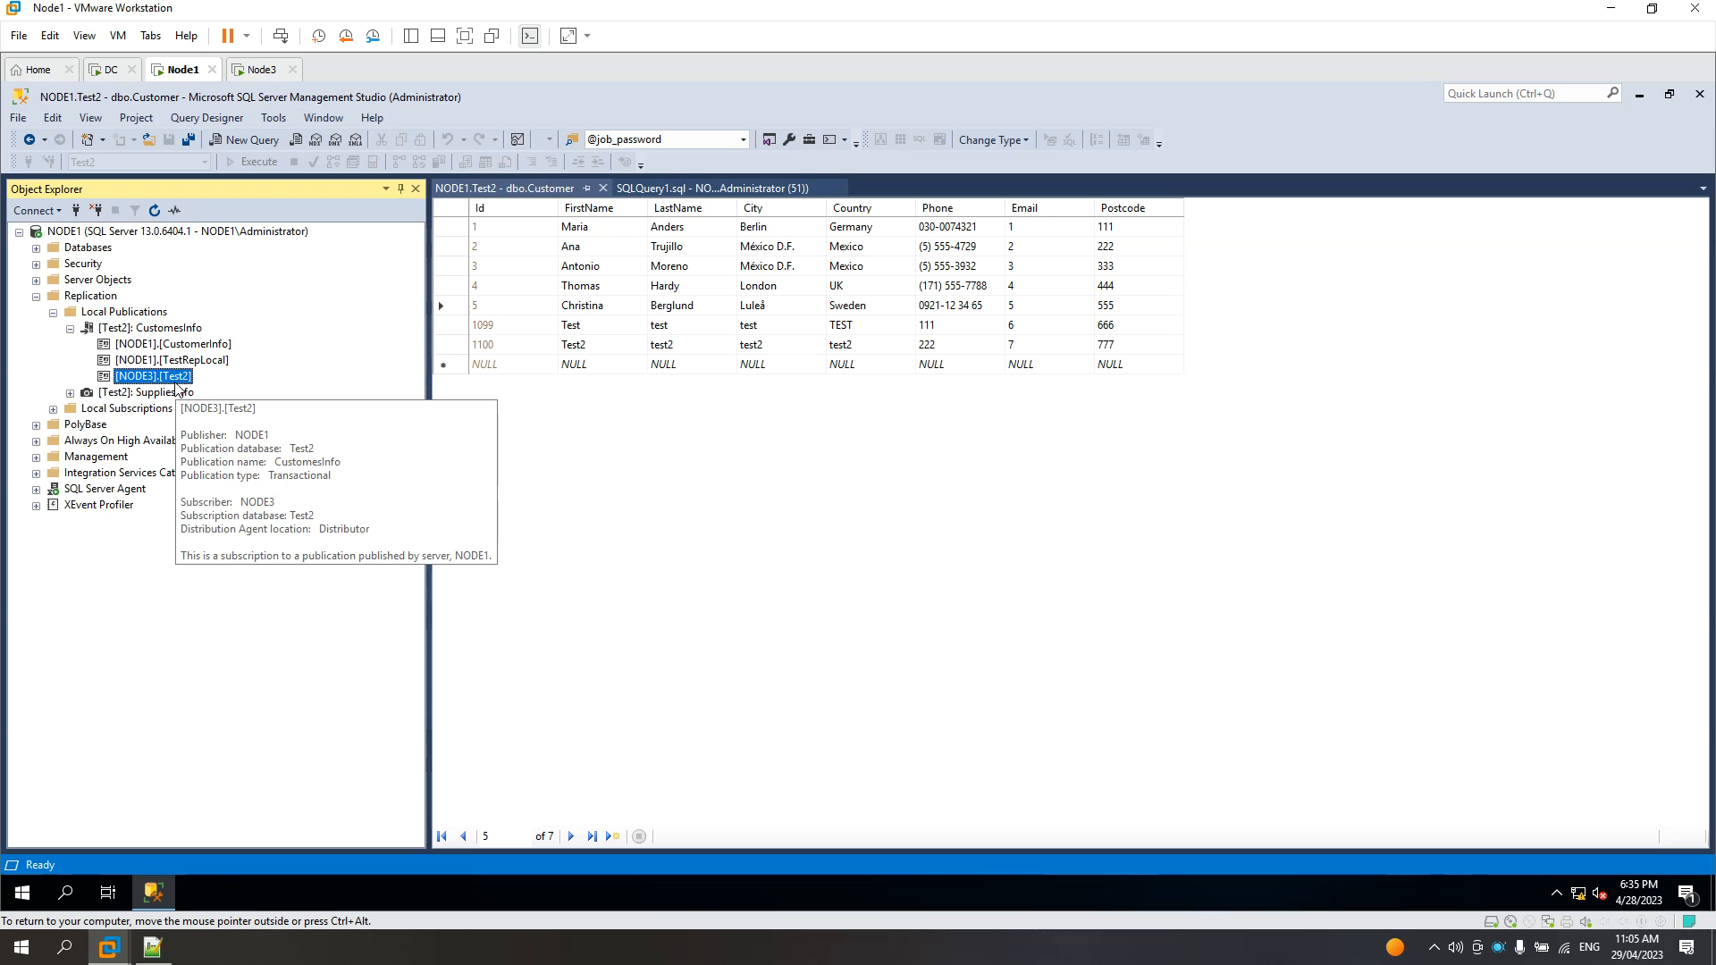
pyautogui.rightClick(175, 378)
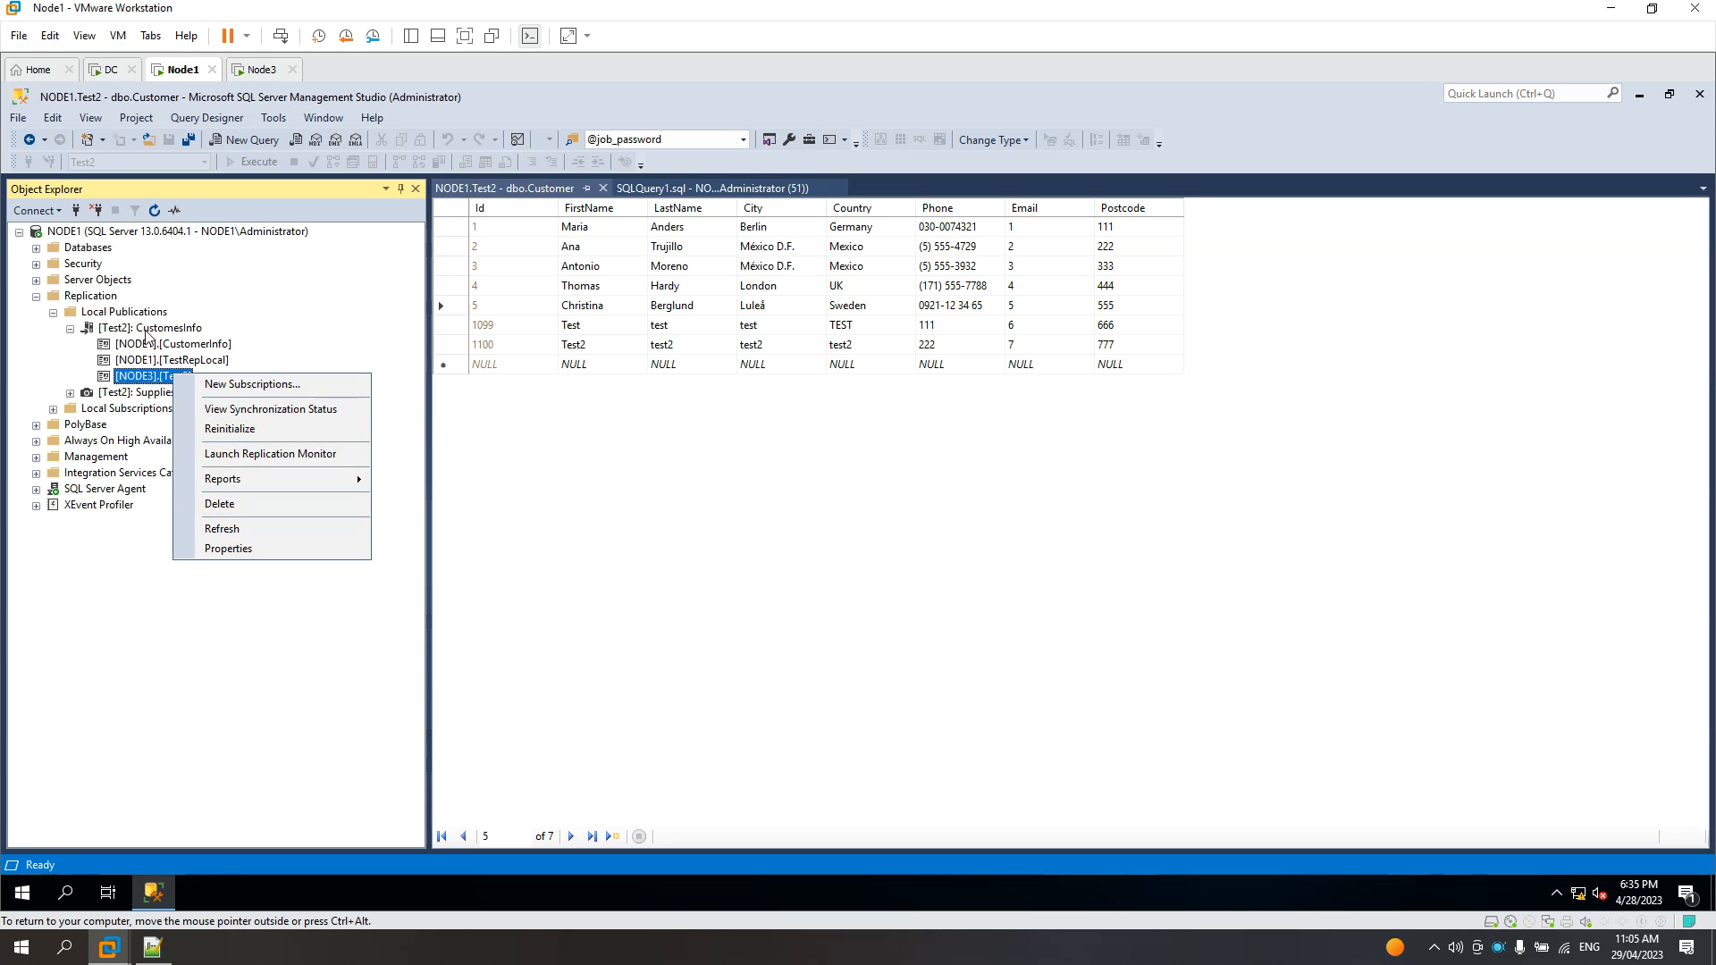
pyautogui.rightClick(146, 335)
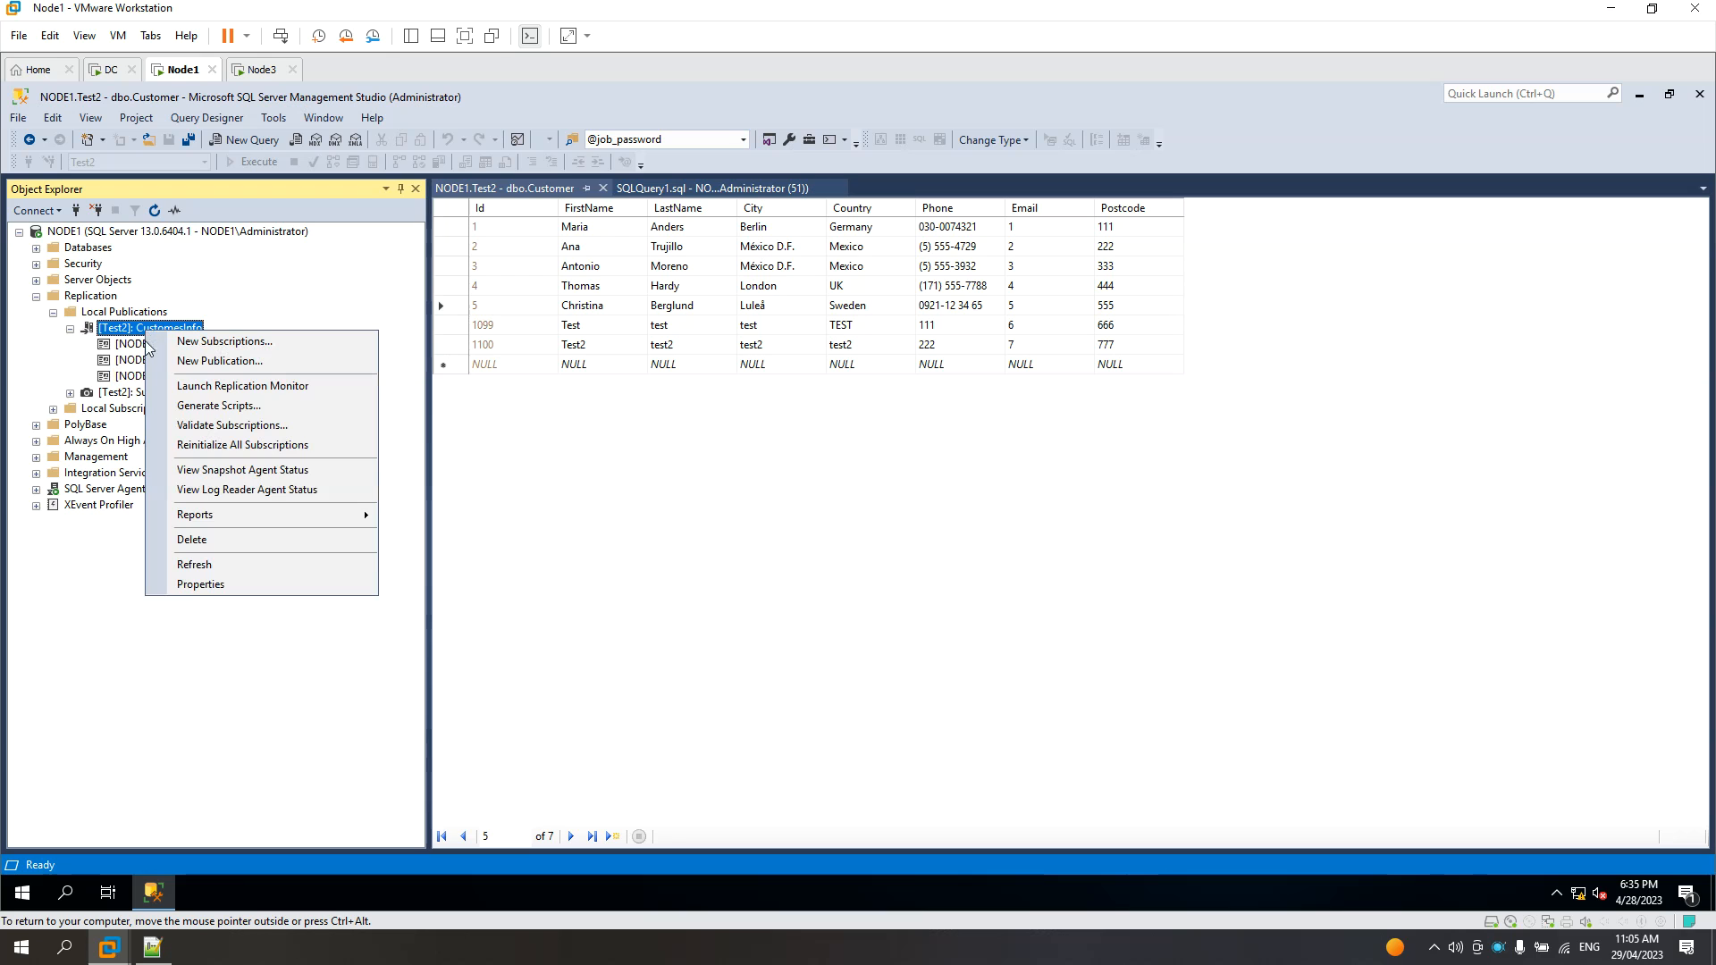
pyautogui.click(186, 585)
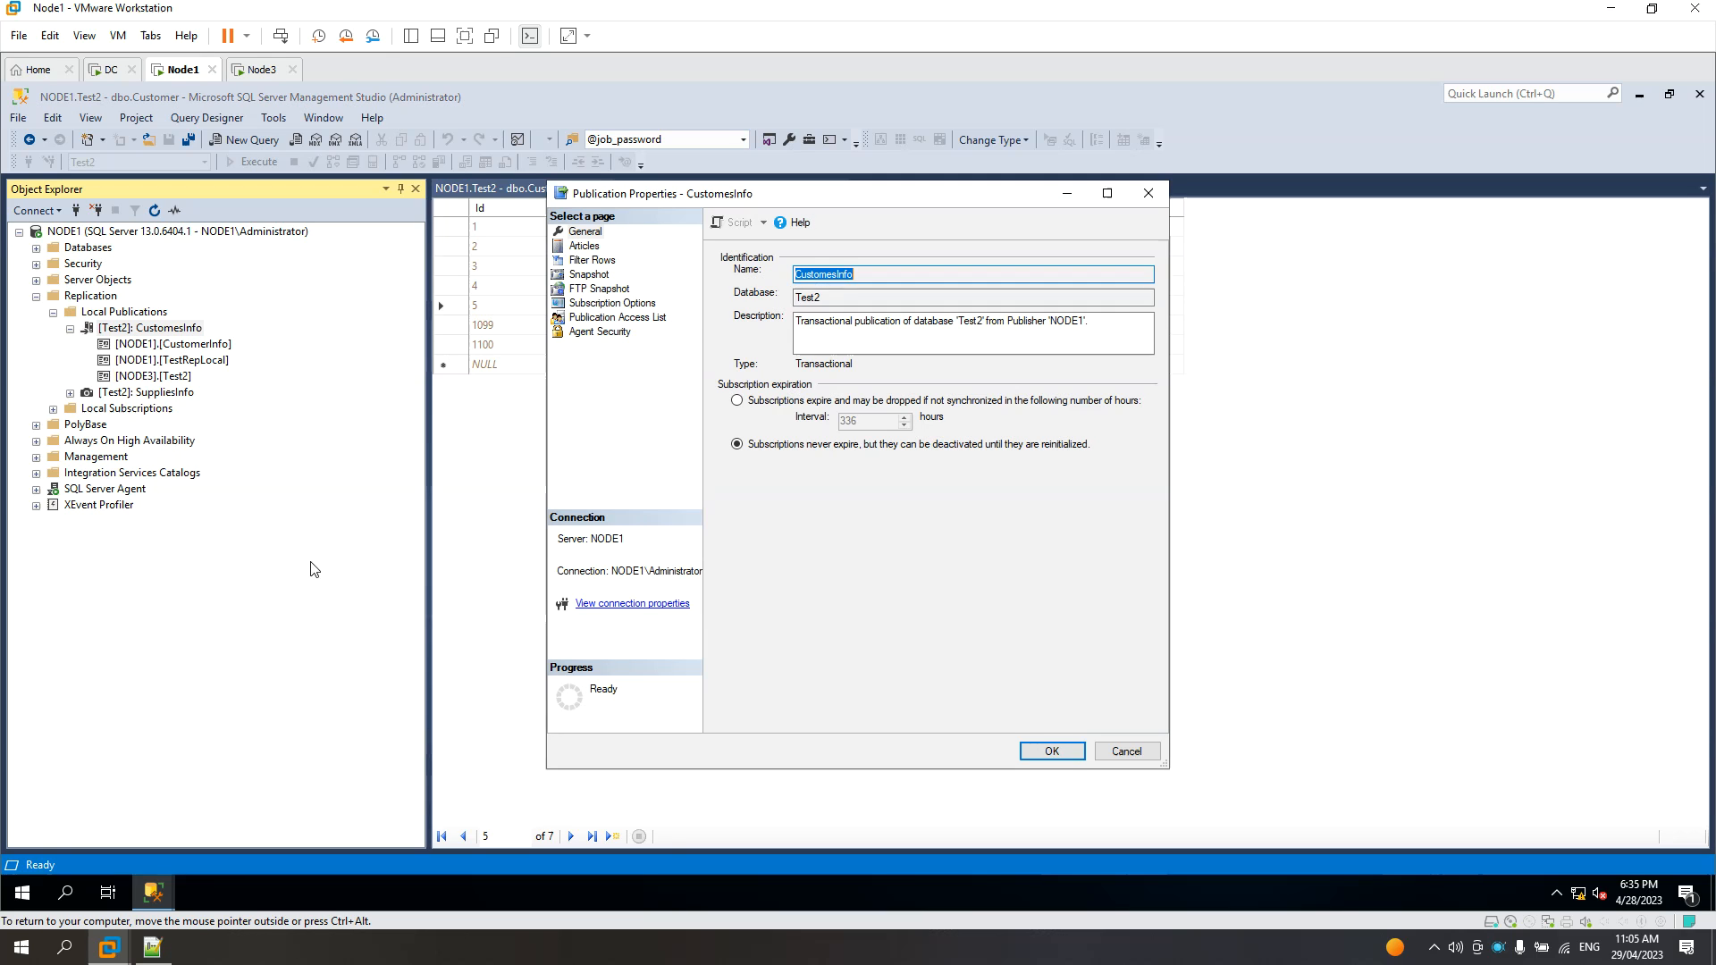
pyautogui.click(584, 246)
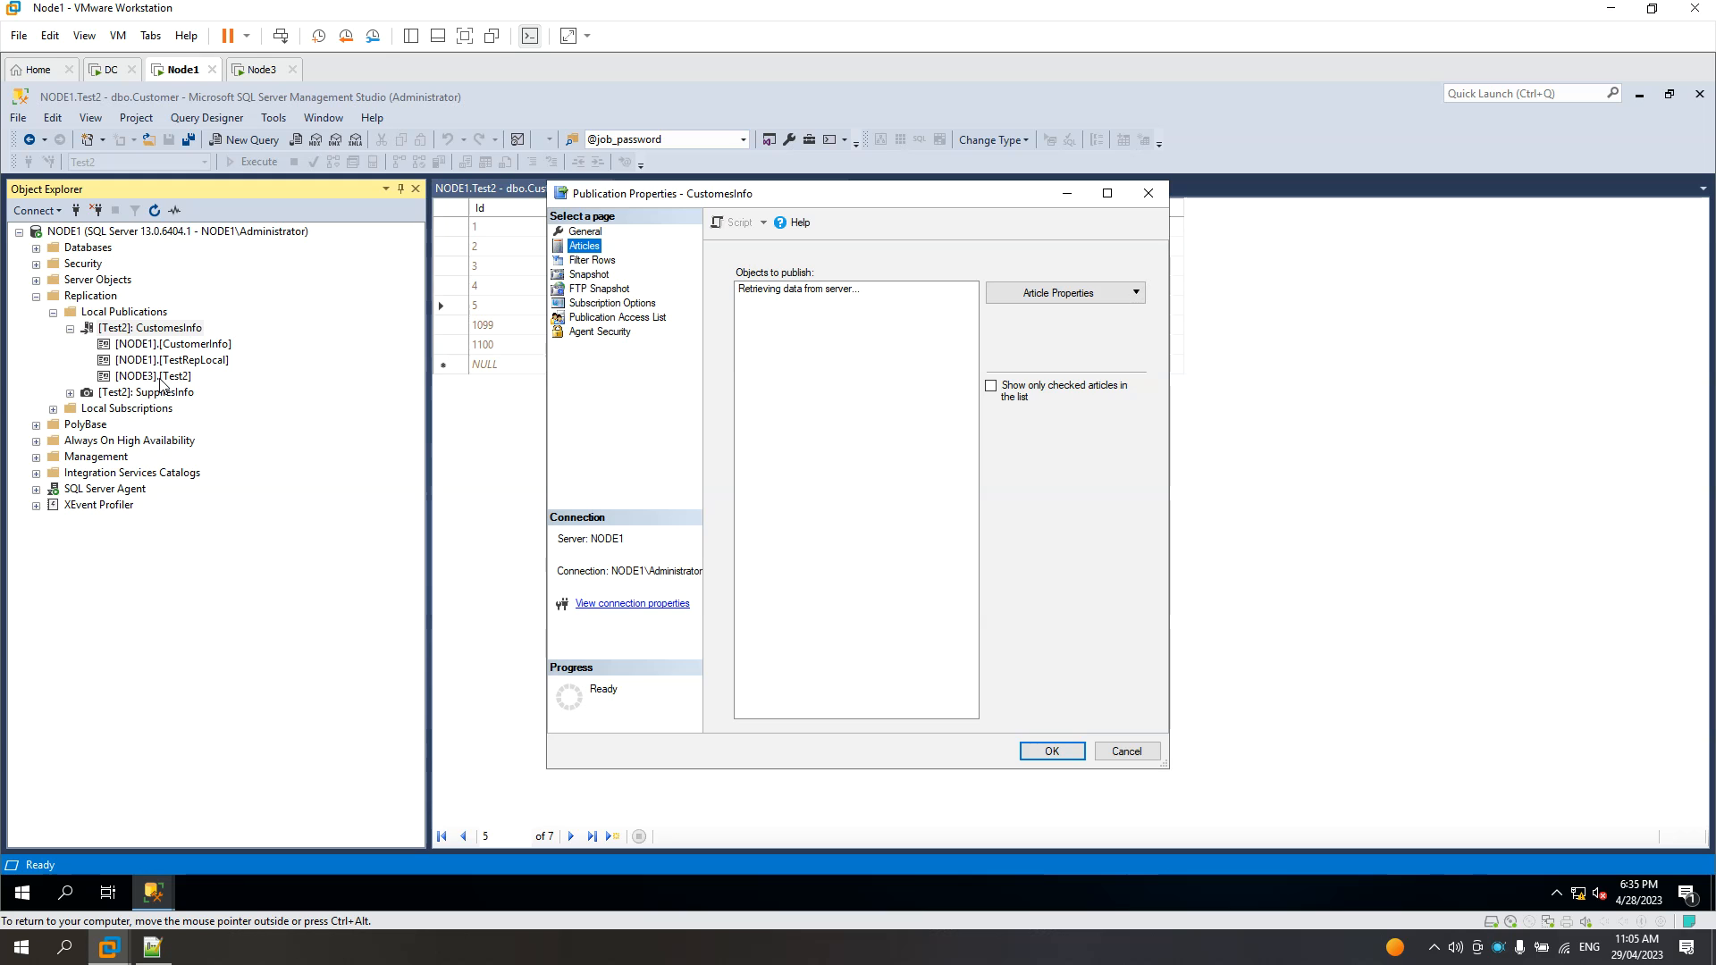
pyautogui.rightClick(137, 330)
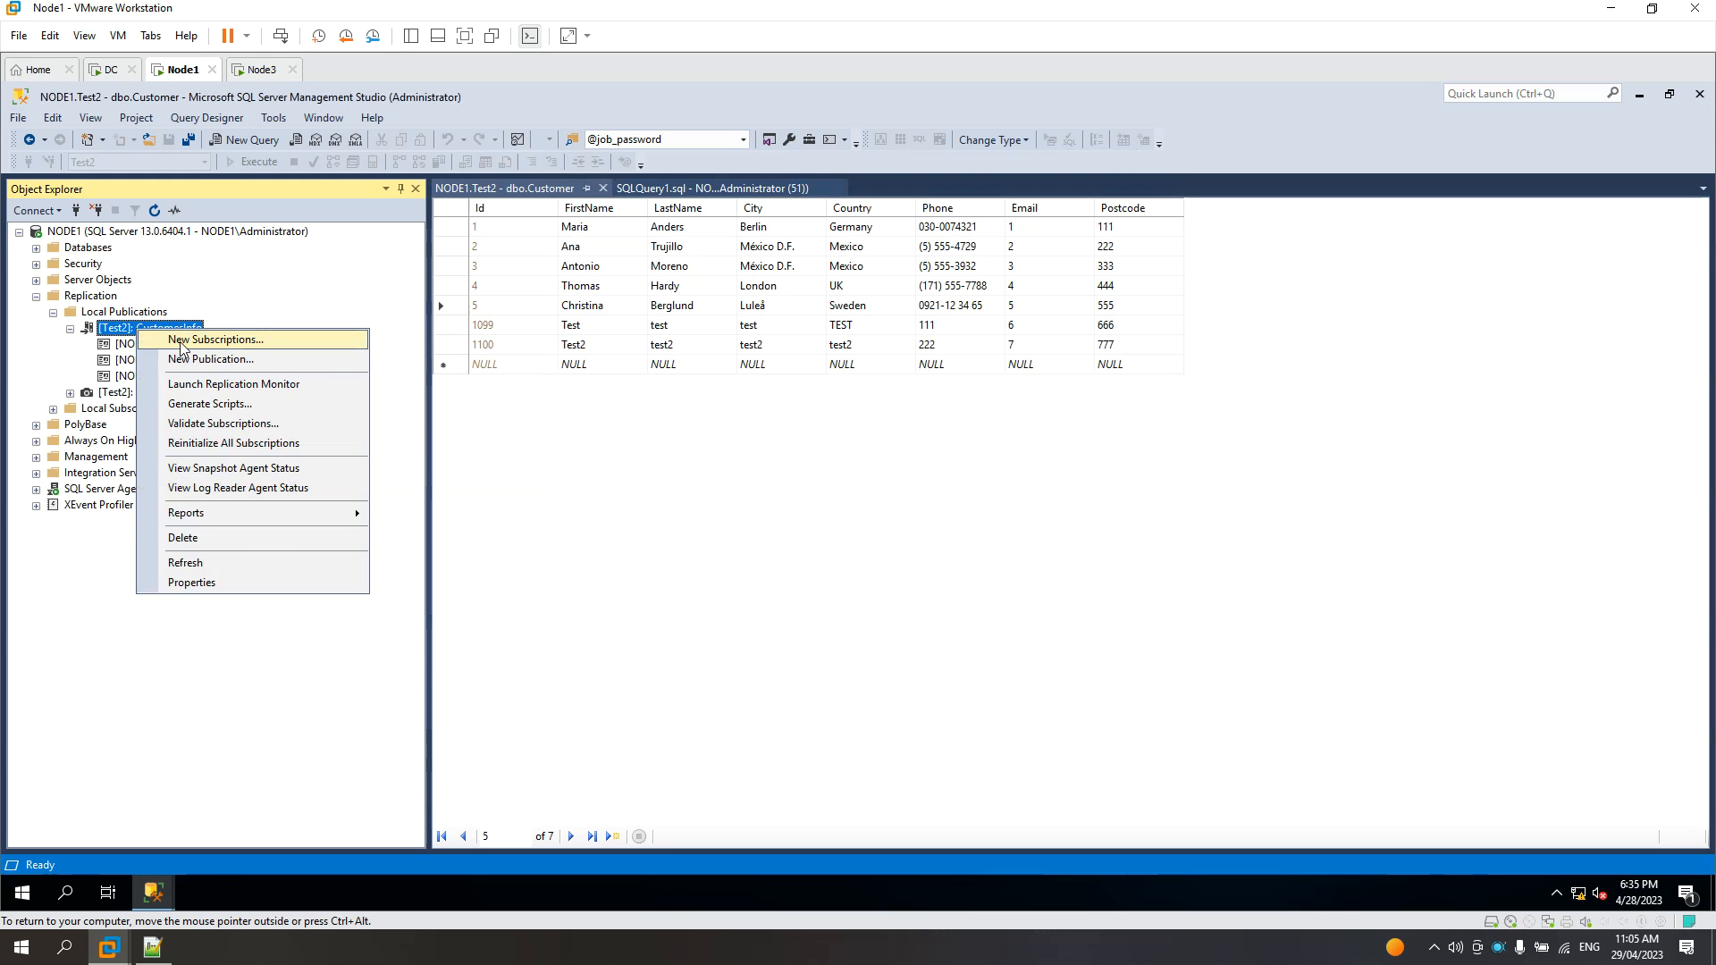
# Examine the tables of the Test2 database on Node3, particularly dbo.Customer and dbo.Order
pyautogui.click(255, 75)
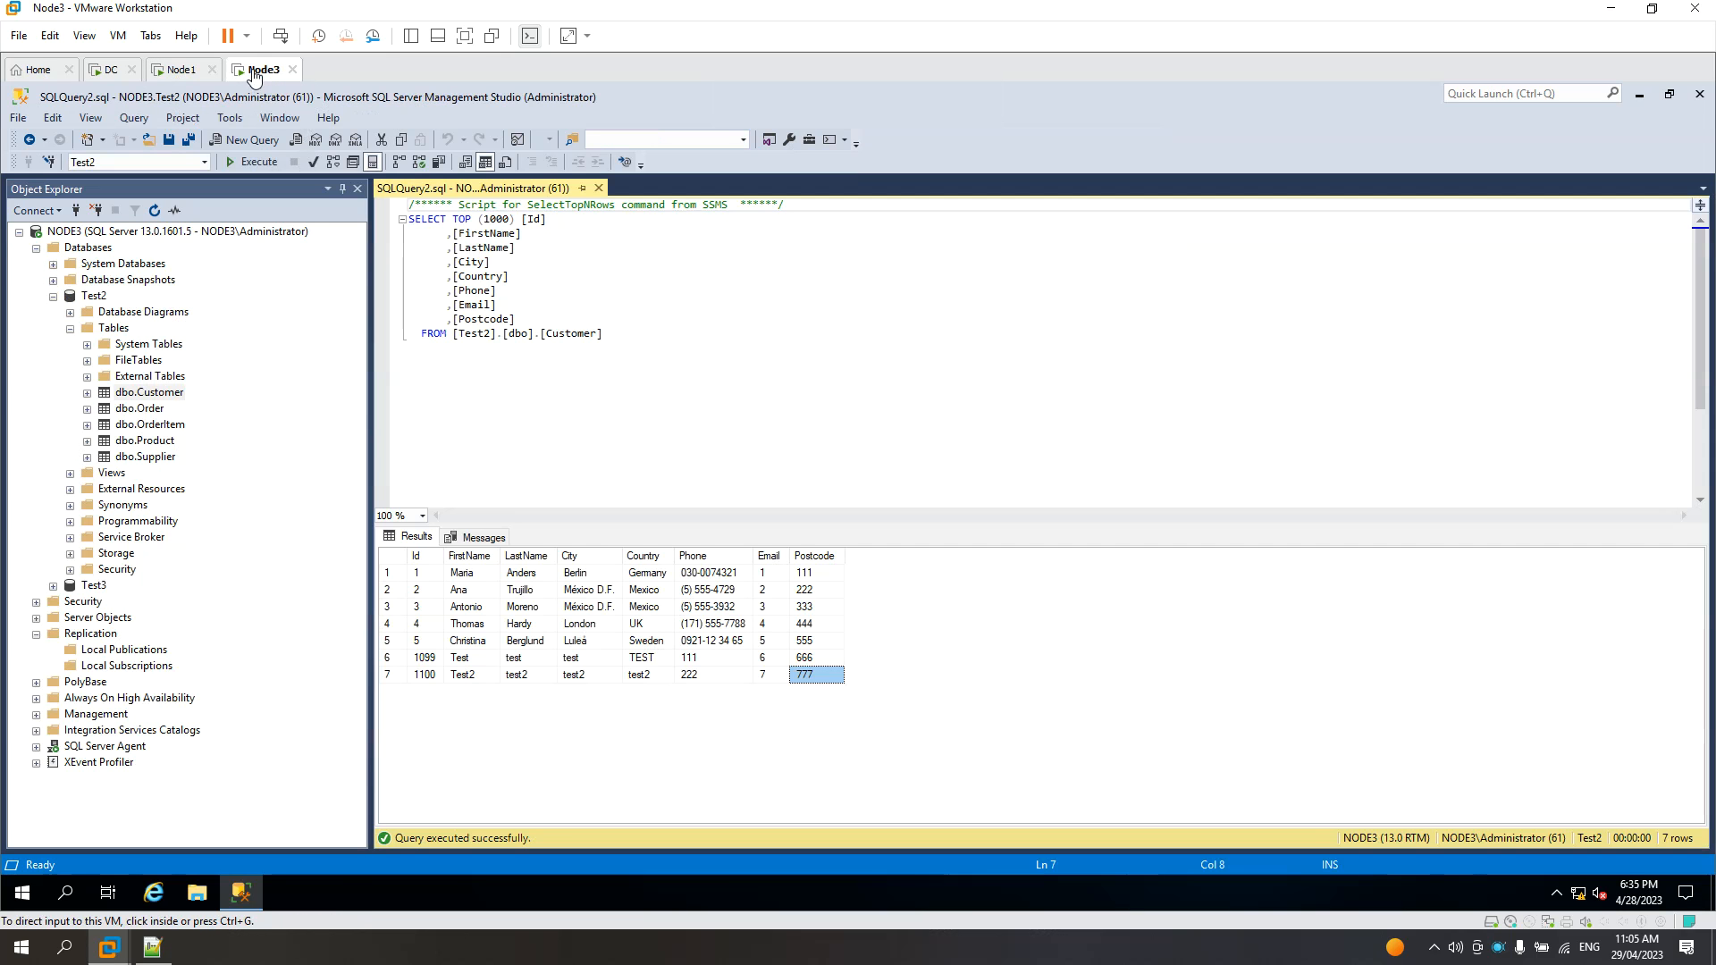
pyautogui.click(92, 295)
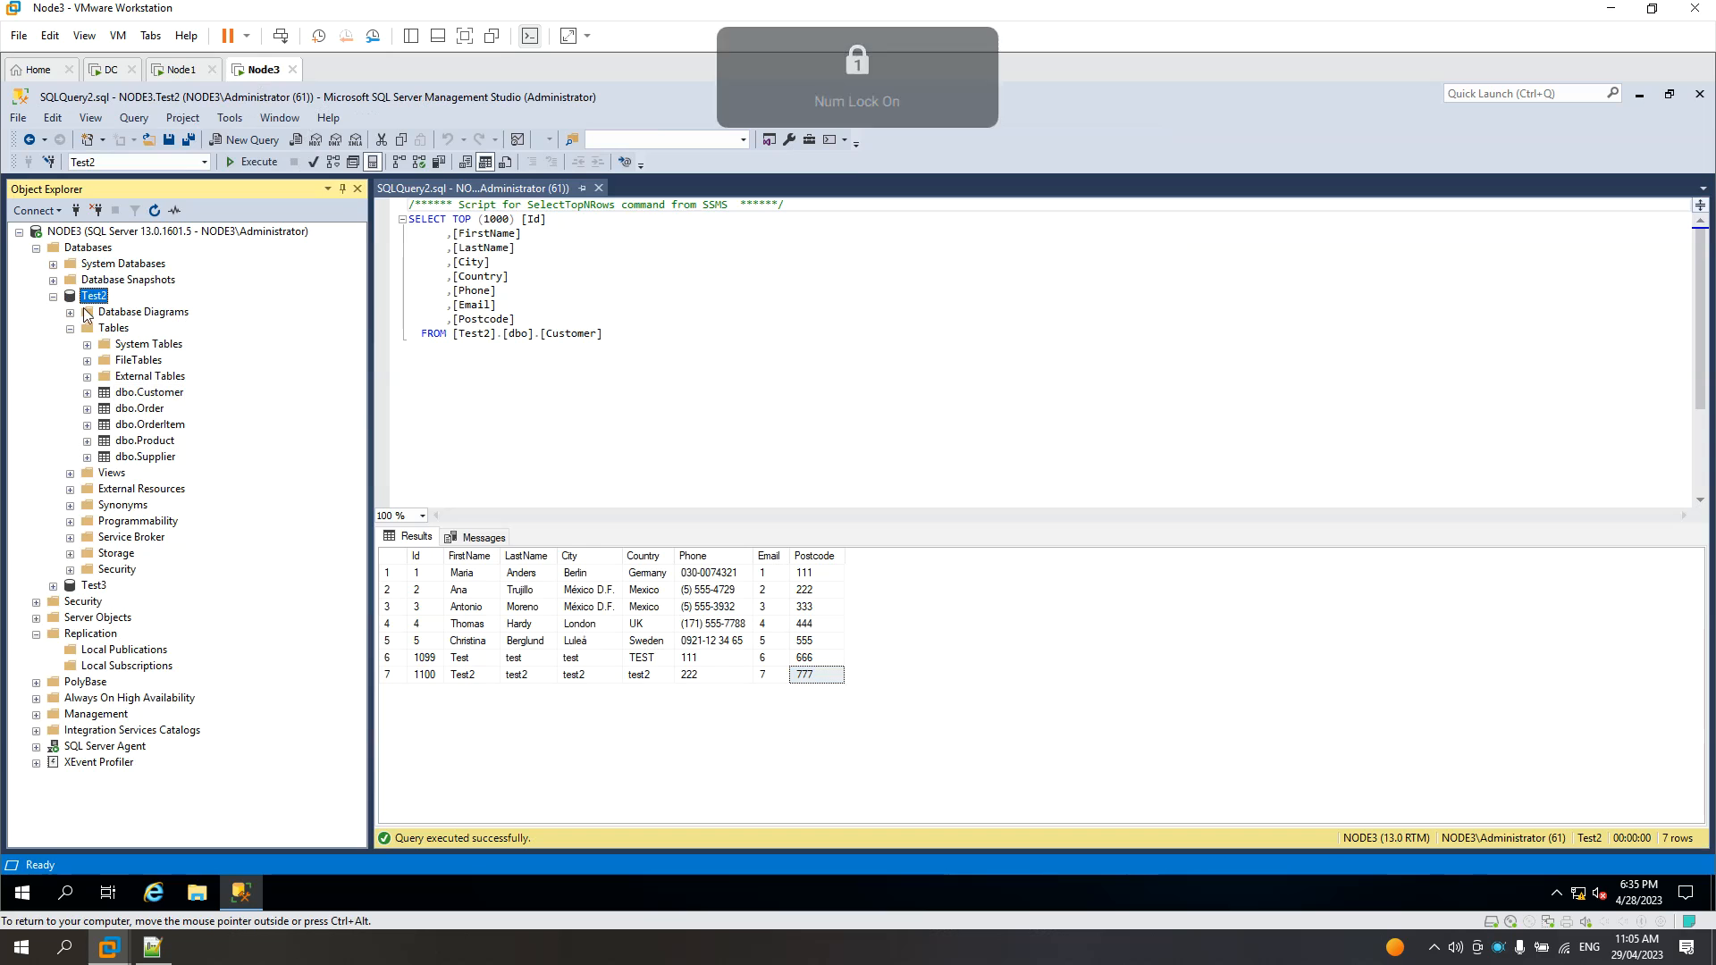
pyautogui.click(70, 328)
pyautogui.click(70, 328)
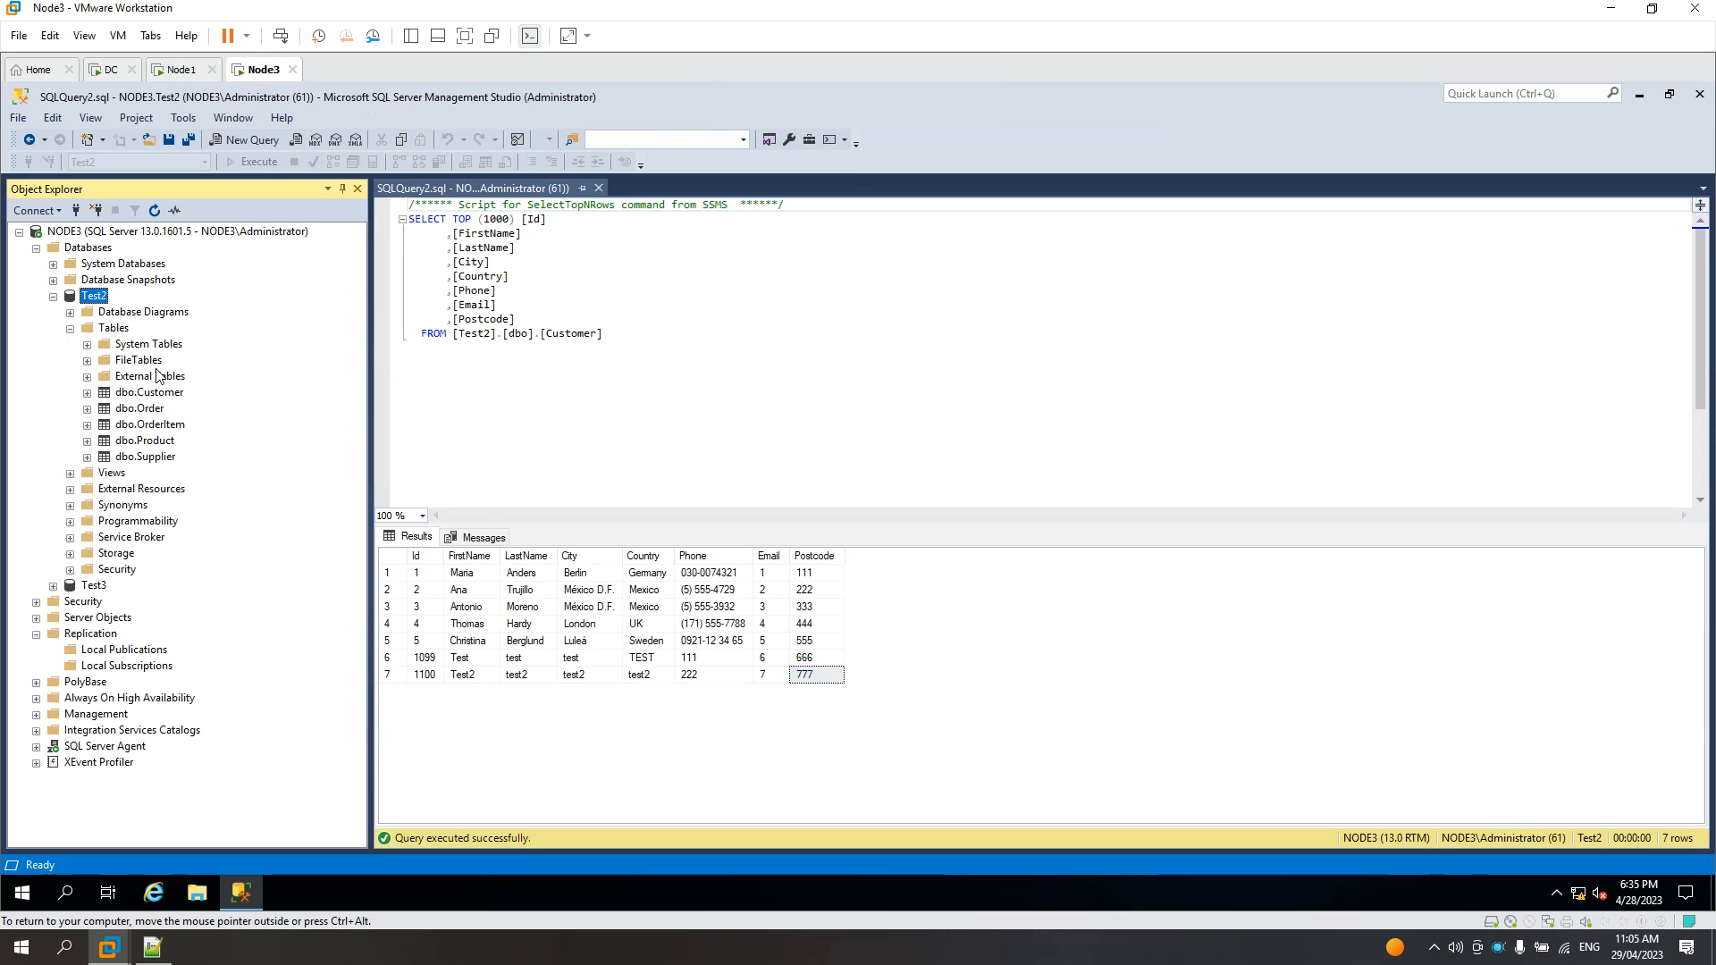
pyautogui.click(165, 398)
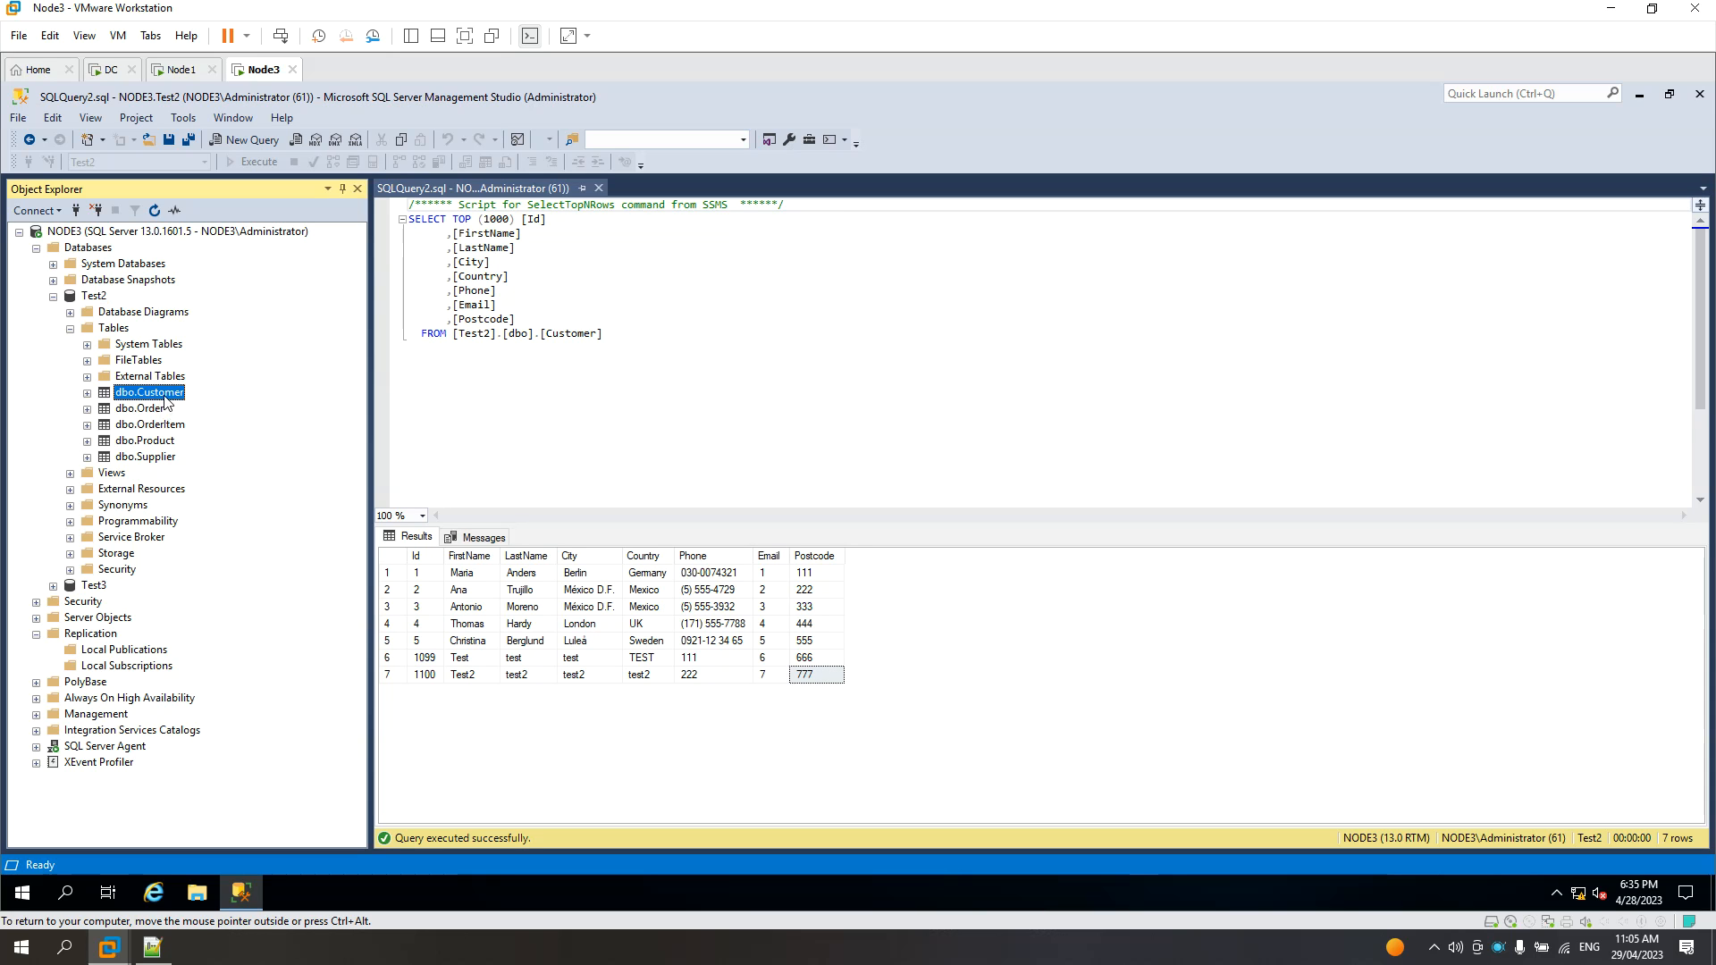
pyautogui.click(160, 408)
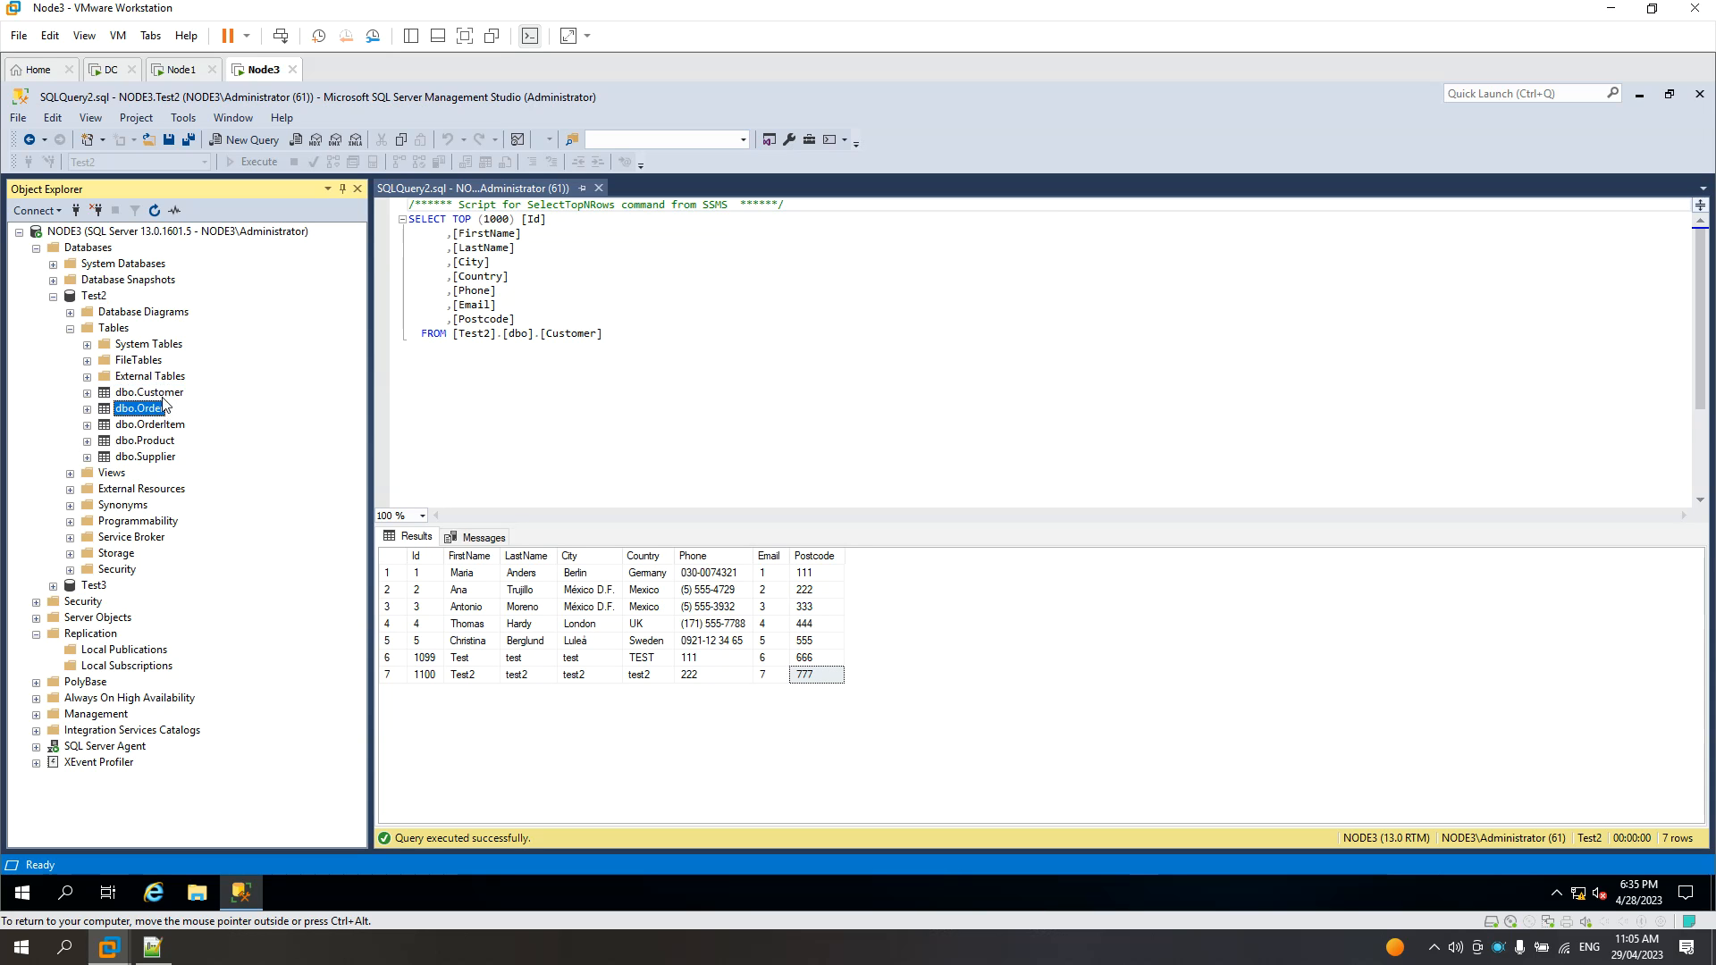
pyautogui.click(163, 396)
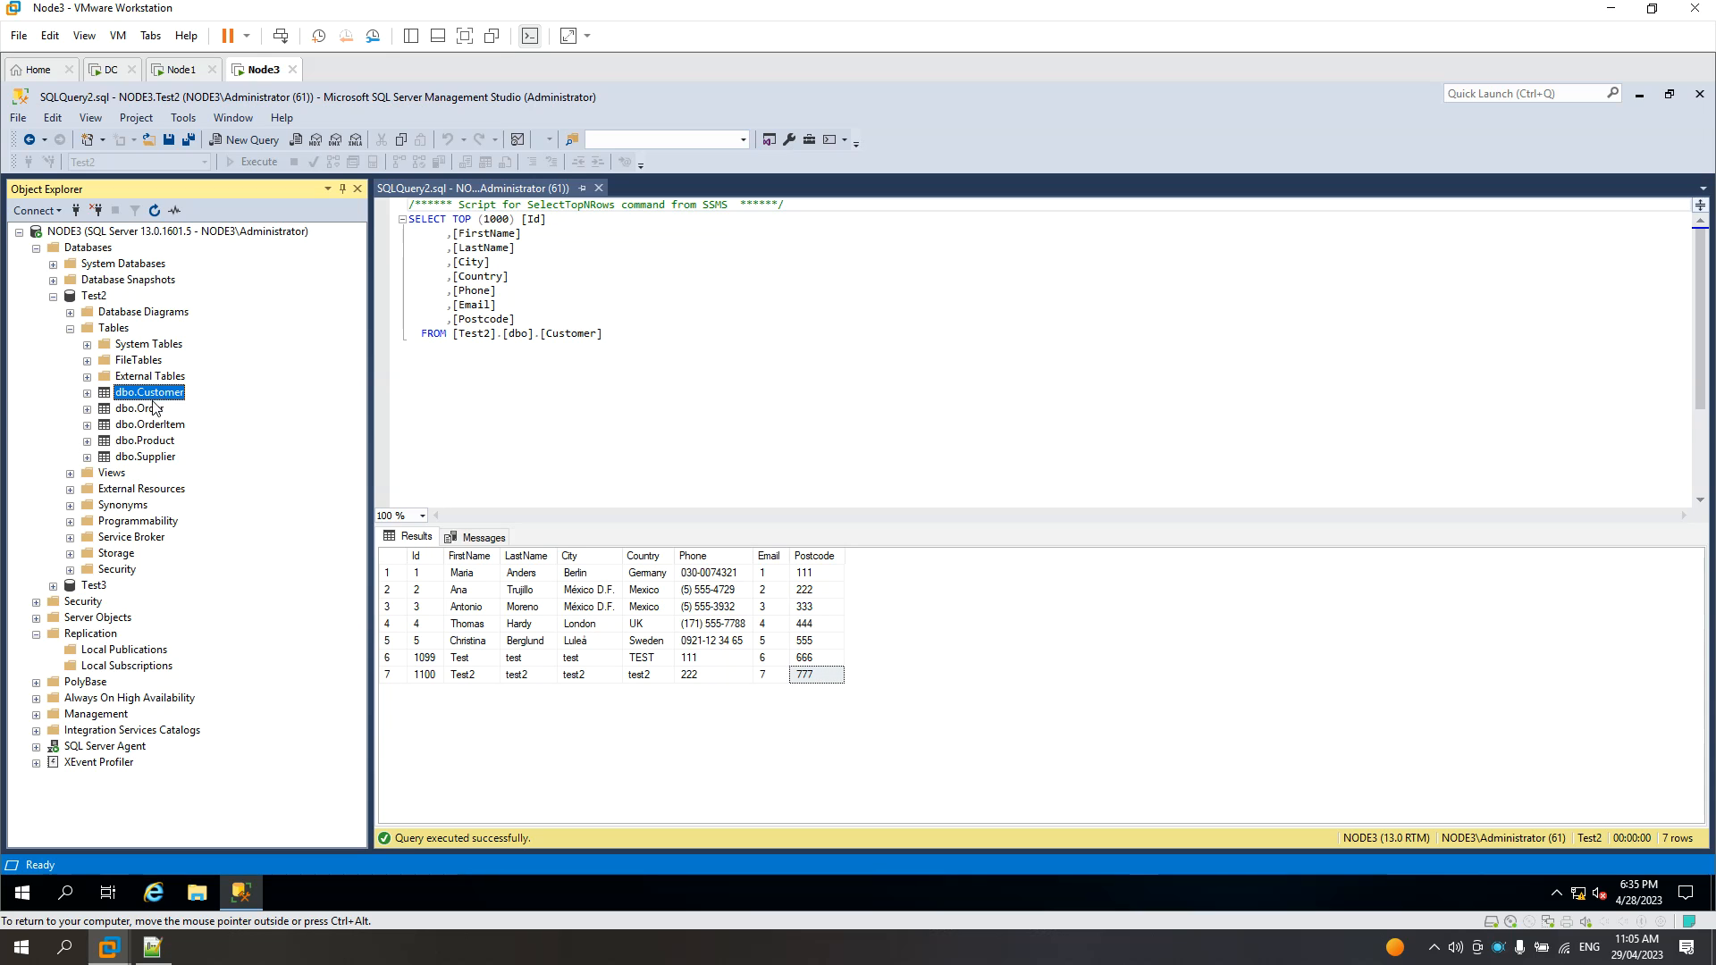
pyautogui.click(152, 412)
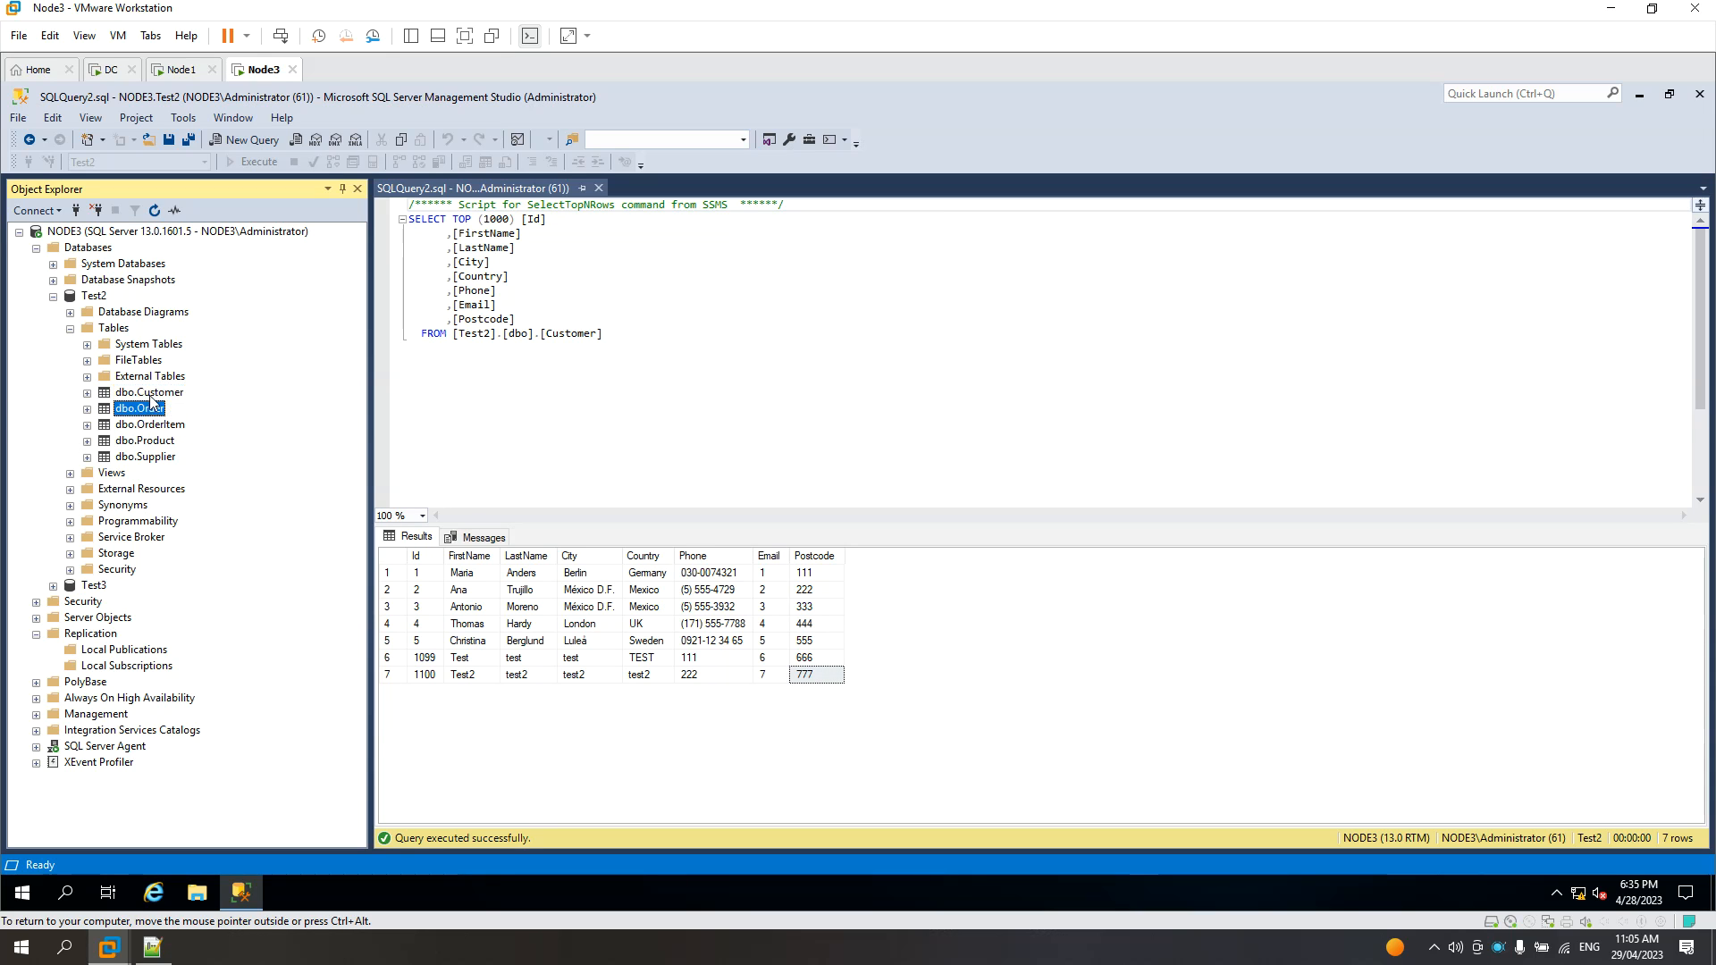
pyautogui.click(150, 397)
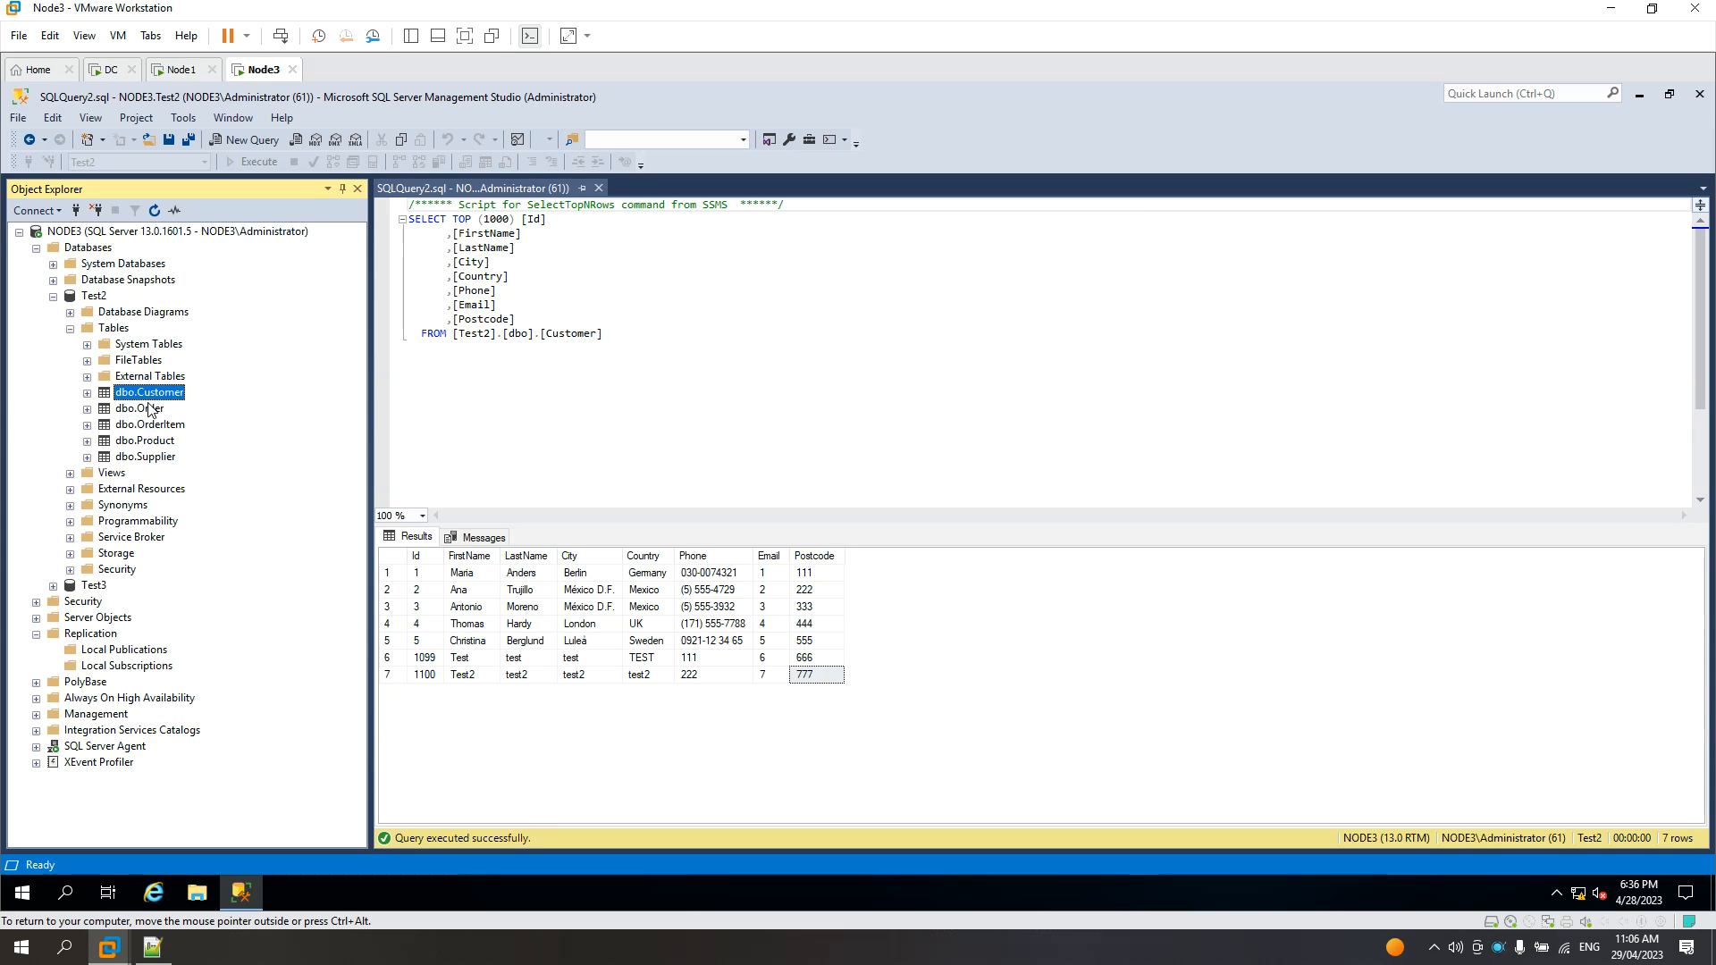
# On Node1, view the start of the New Subscription Wizard for CustomesInfo without creating a subscription, and collapse the publication
pyautogui.click(208, 74)
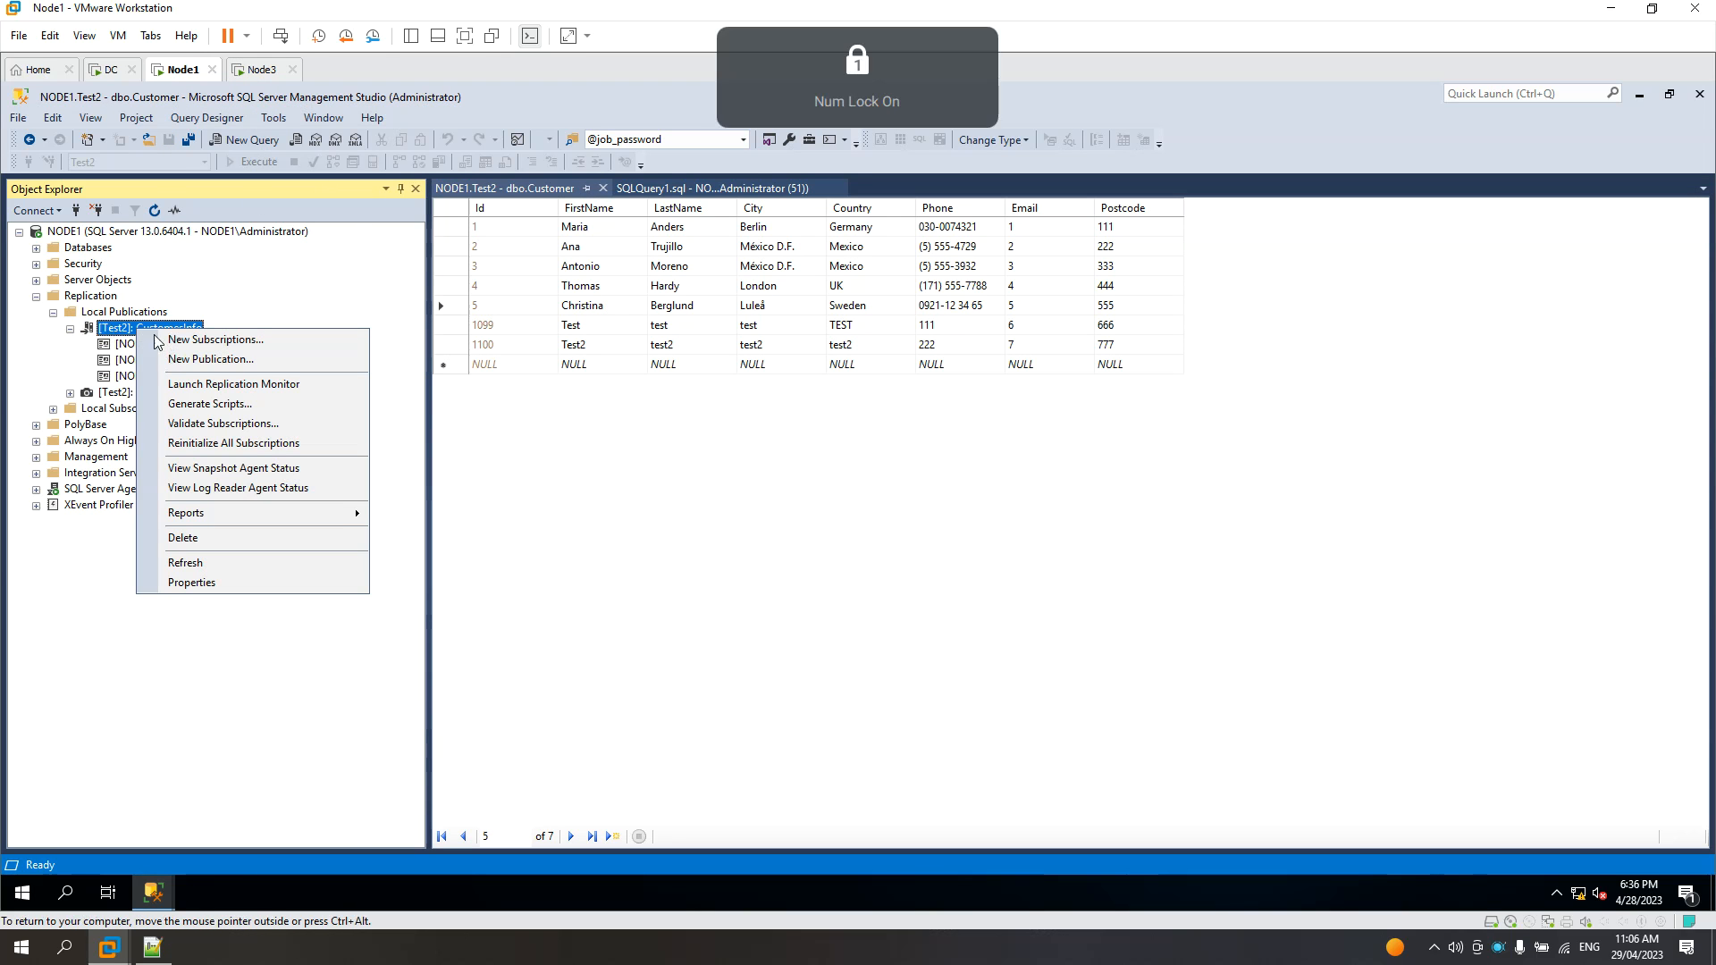
pyautogui.click(175, 340)
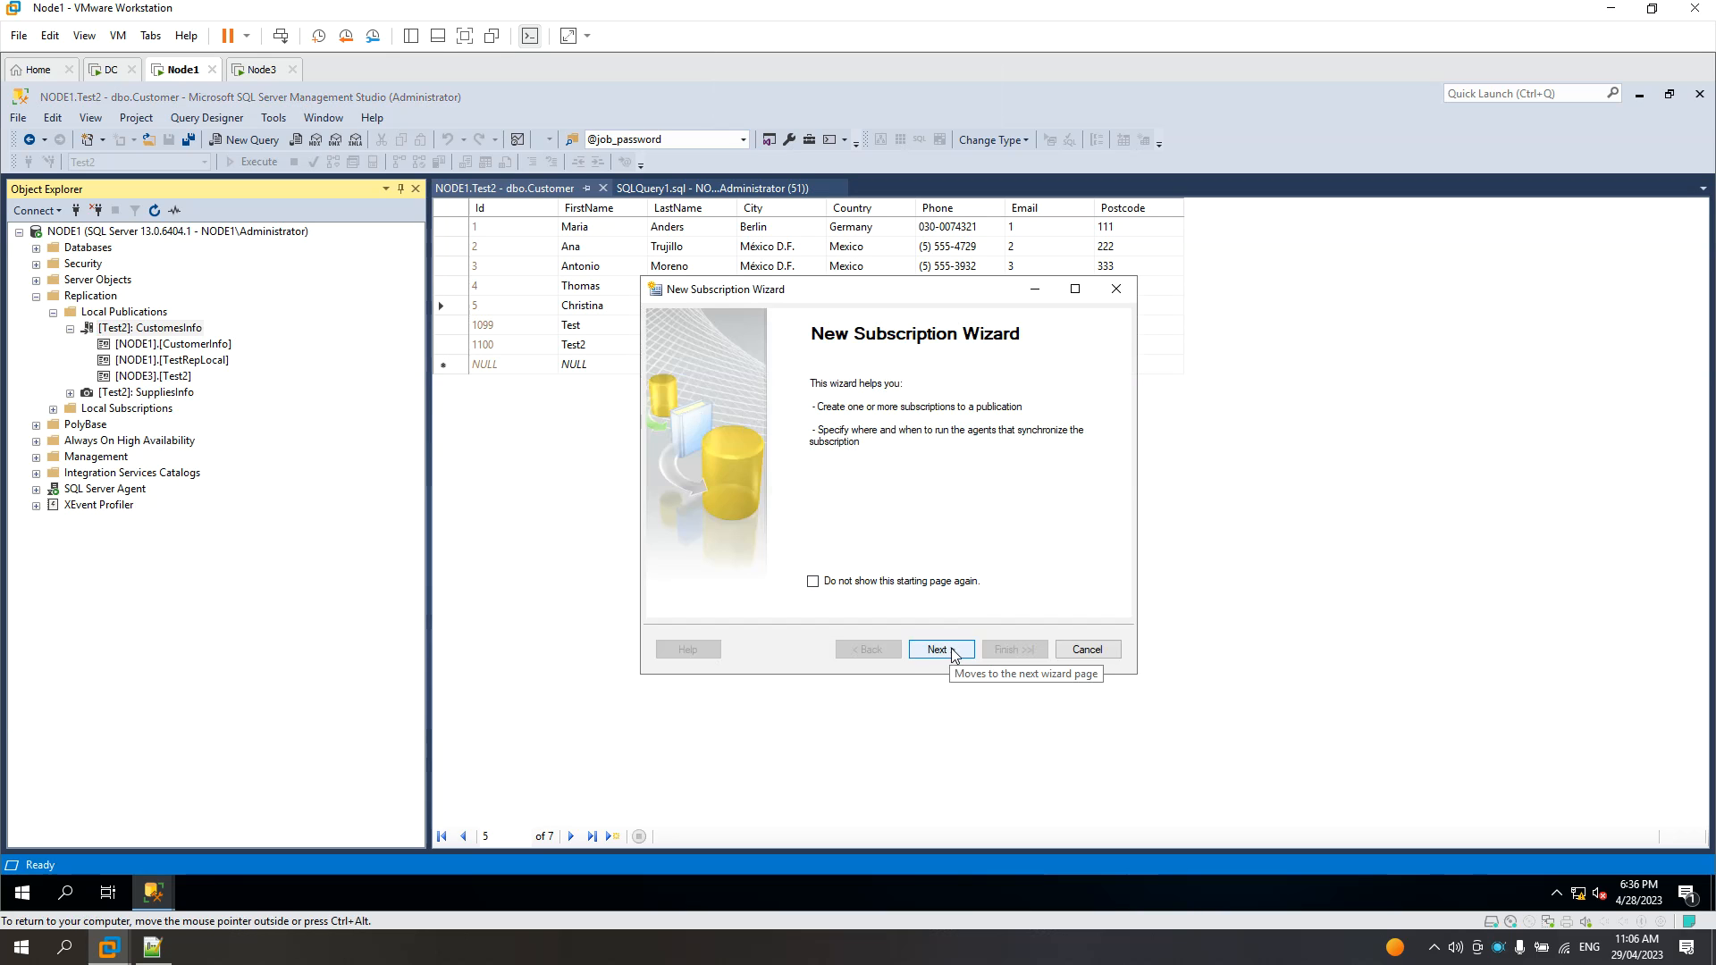
pyautogui.click(1083, 653)
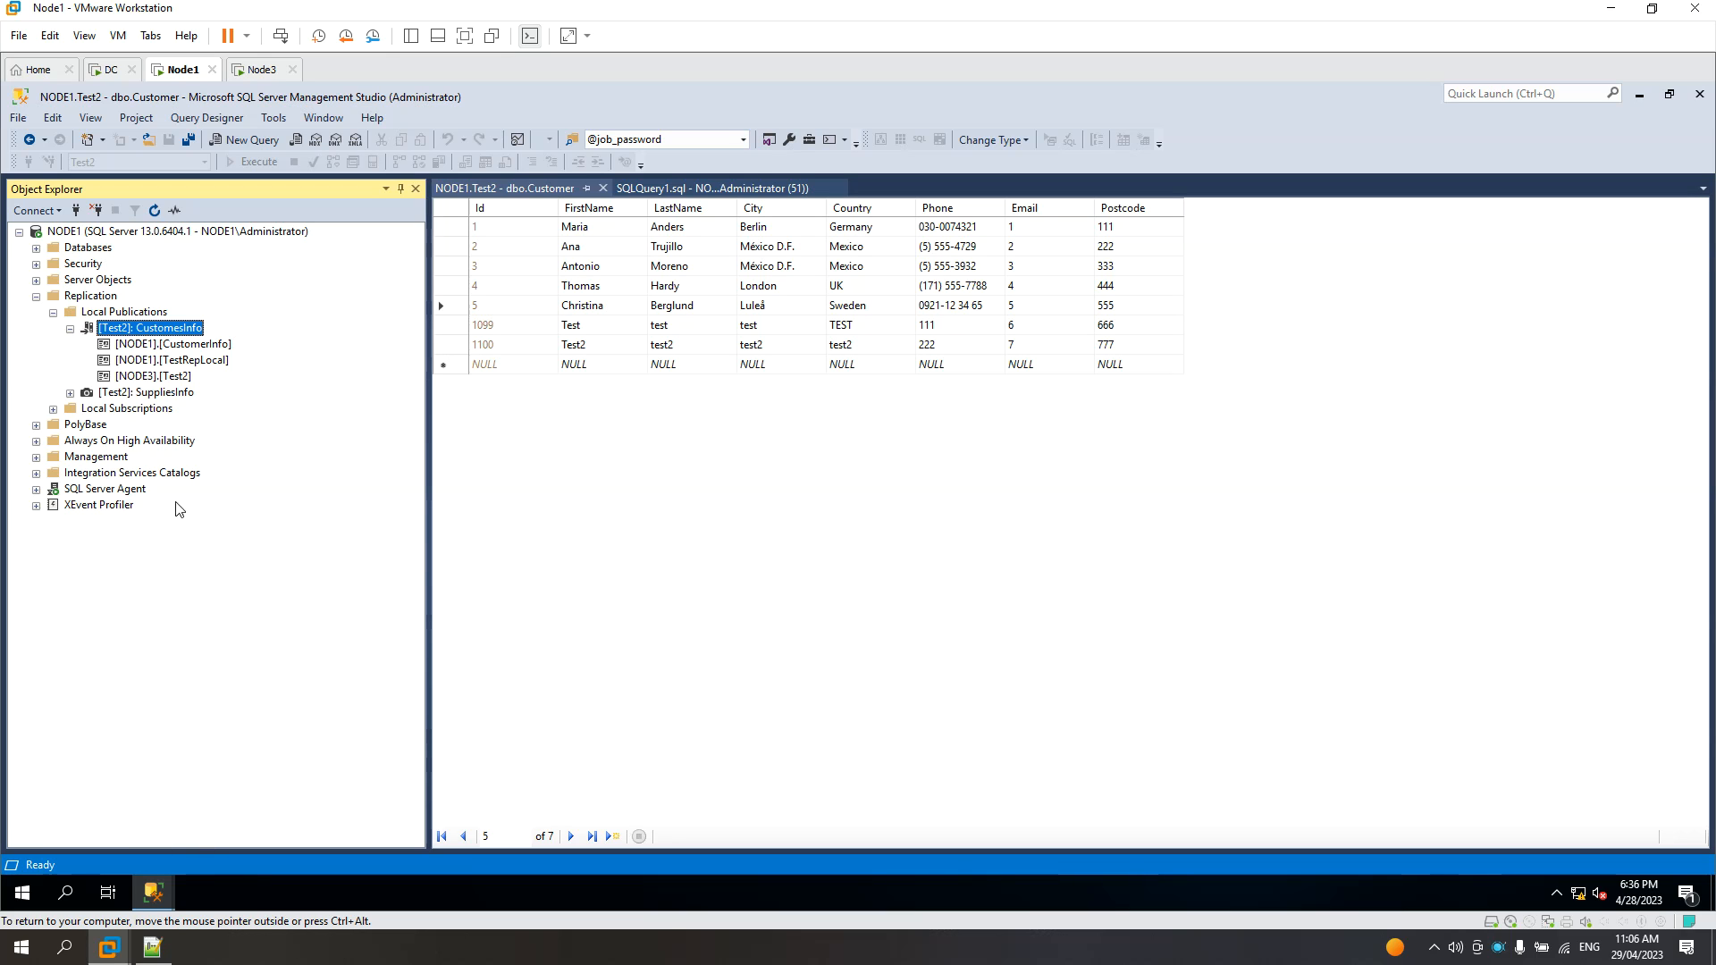
pyautogui.click(70, 329)
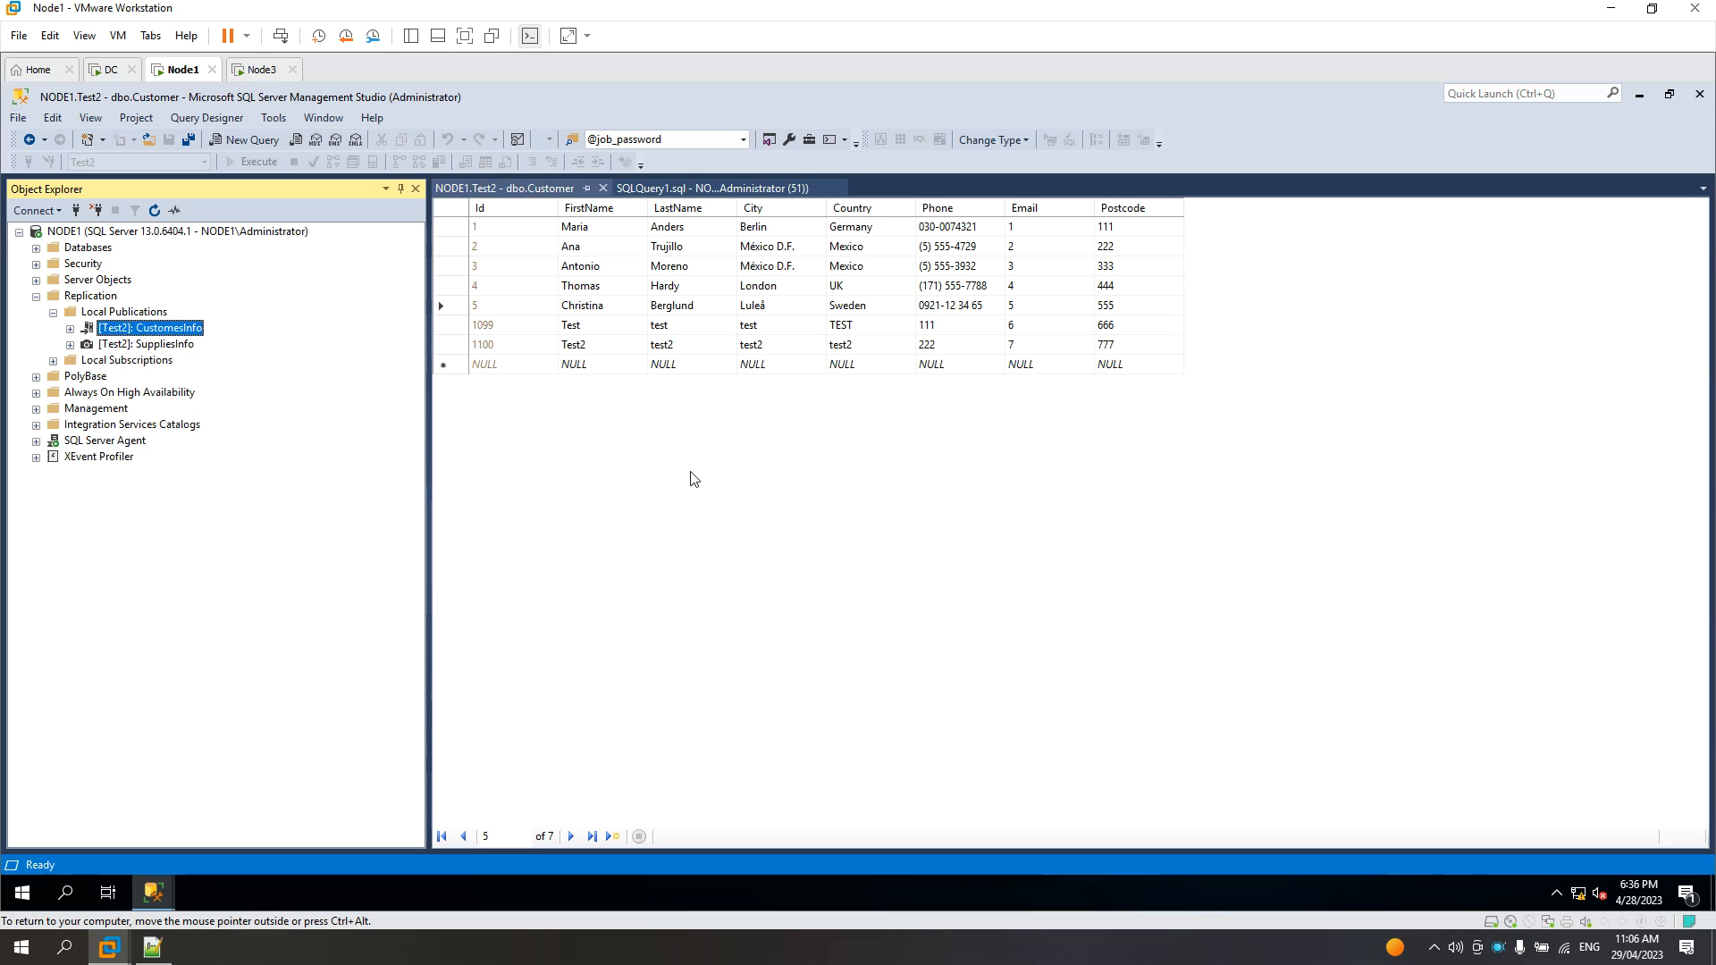
pyautogui.rightClick(1499, 946)
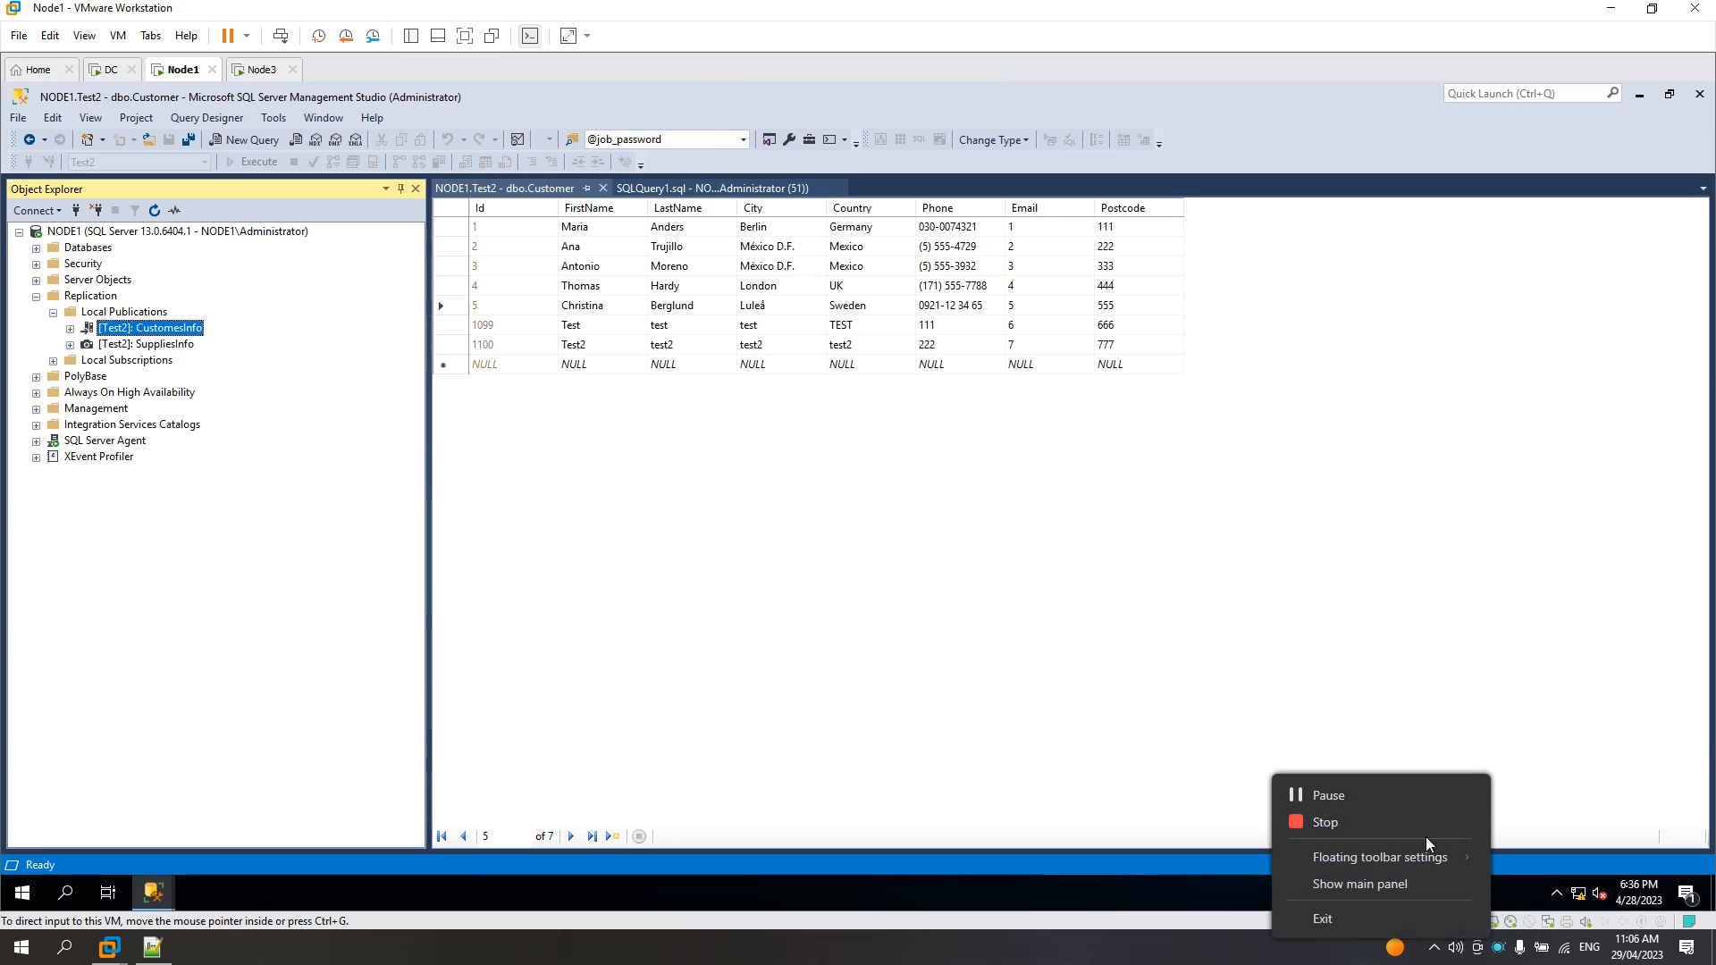